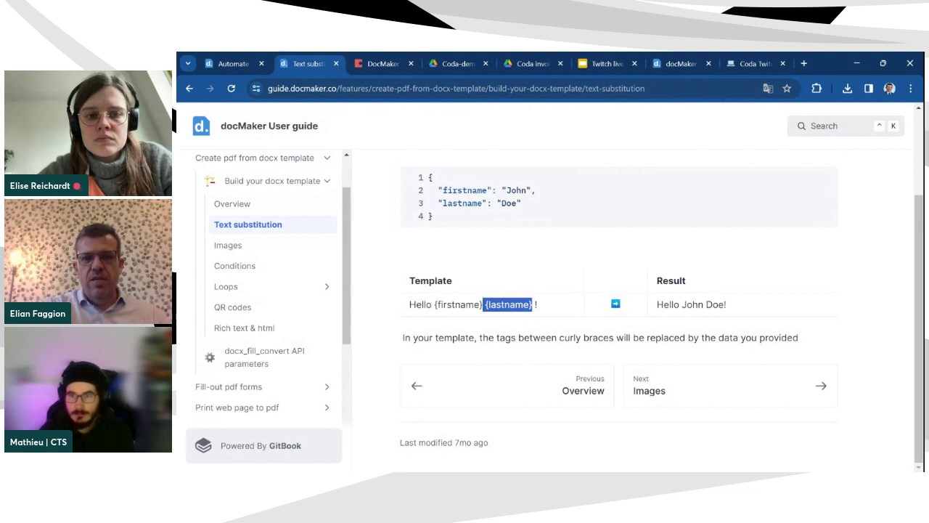
Step: Examine the text substitution example, highlighting the JSON data and the {firstname} and {lastname} template tags
click(436, 208)
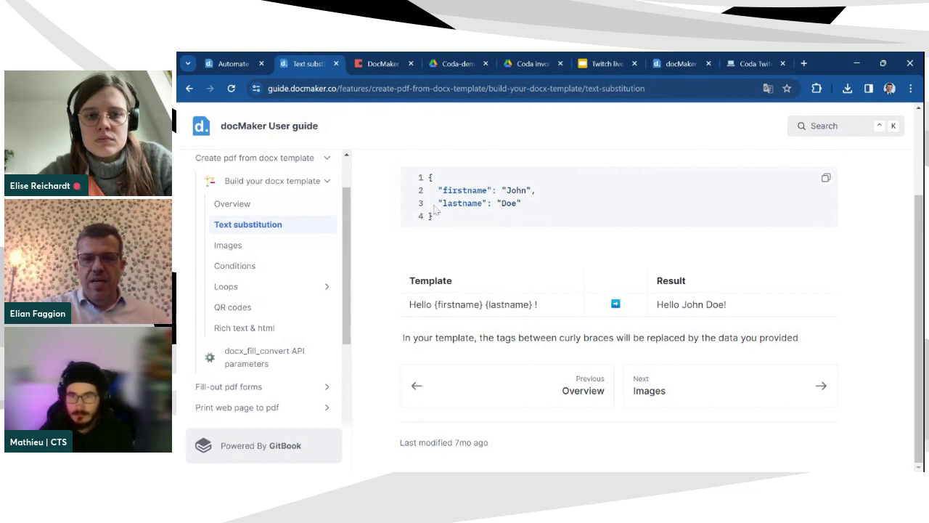
drag(435, 208, 425, 185)
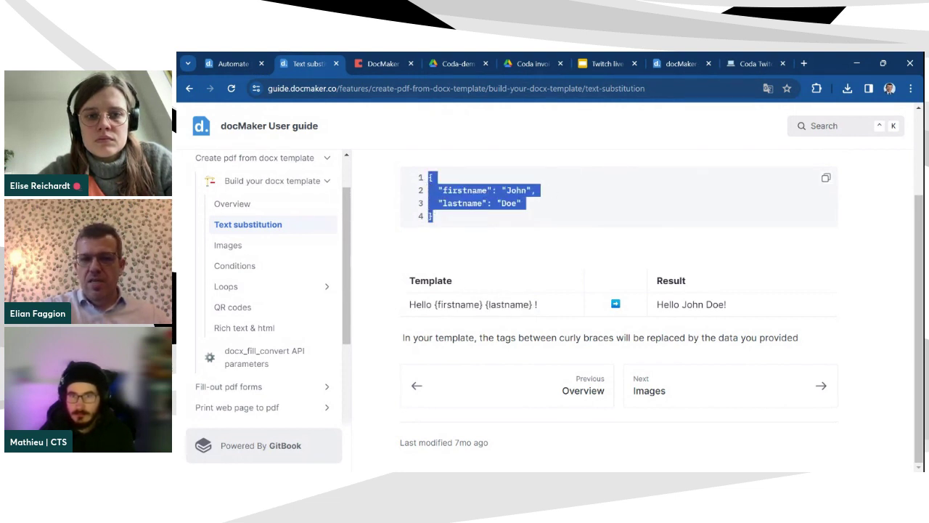
click(513, 201)
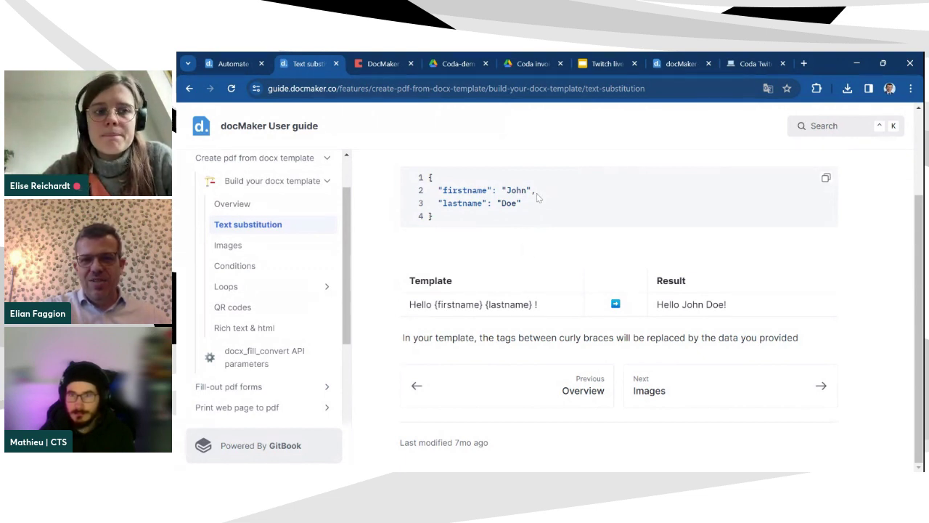
drag(537, 191, 517, 191)
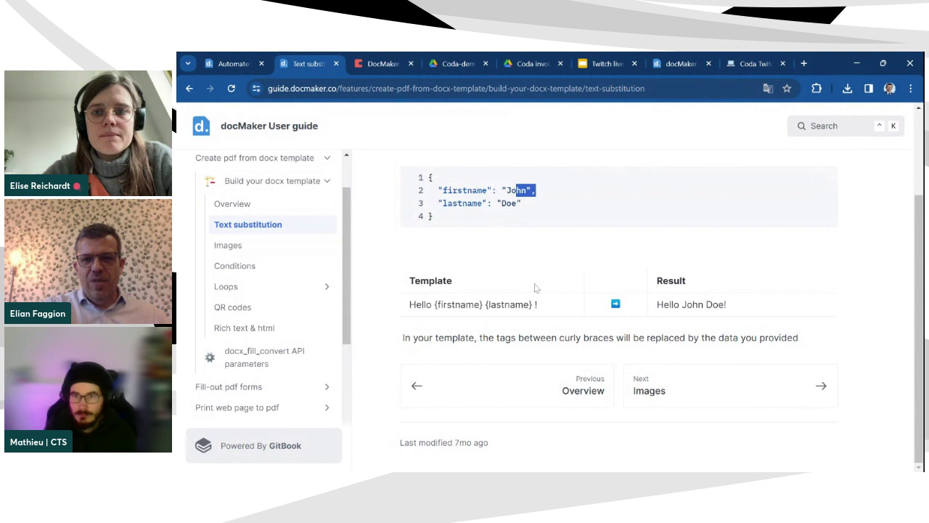
drag(533, 304, 447, 304)
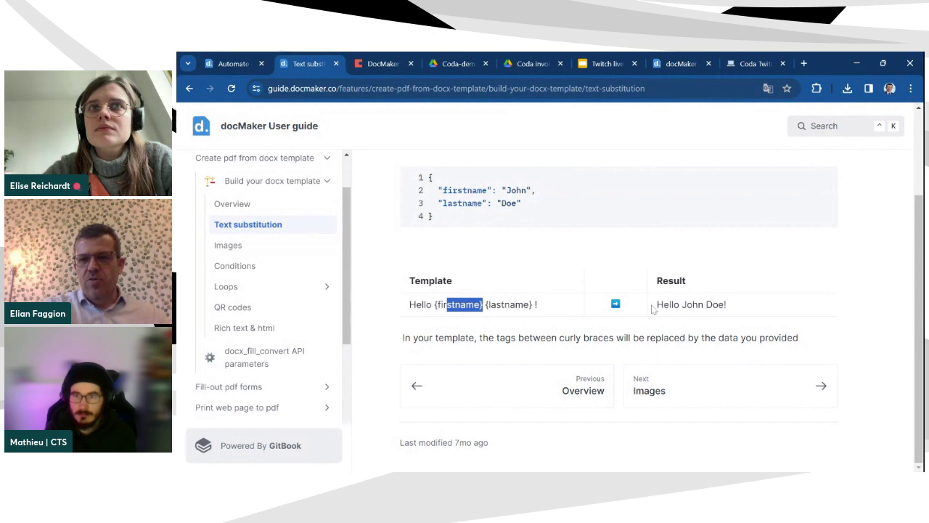
click(735, 308)
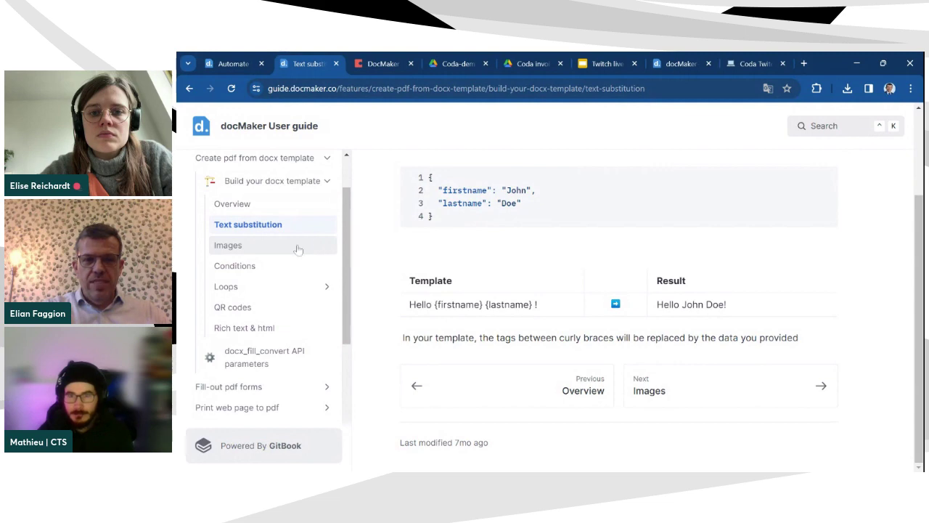
Step: Open the guide's Images page and highlight the {%flower} image tag in the template example
click(274, 246)
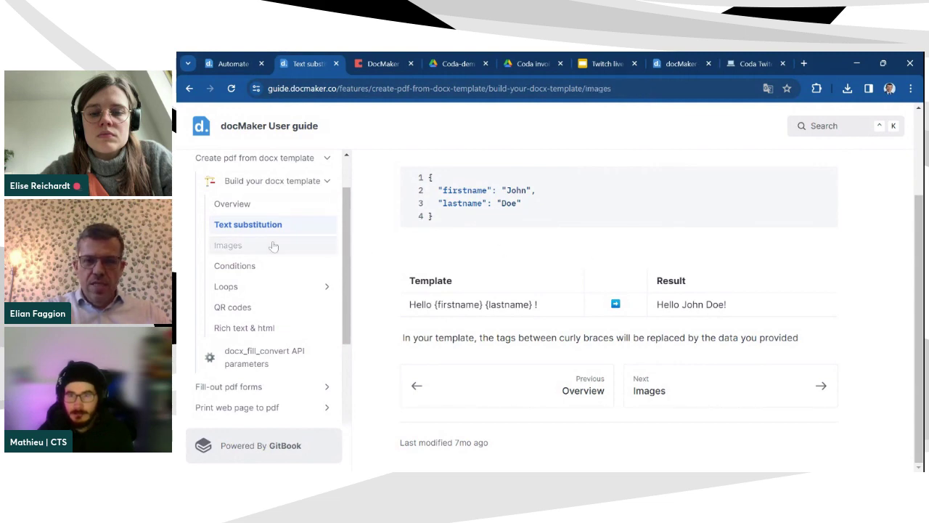
scroll(616, 305, down, 3)
scroll(480, 241, down, 1)
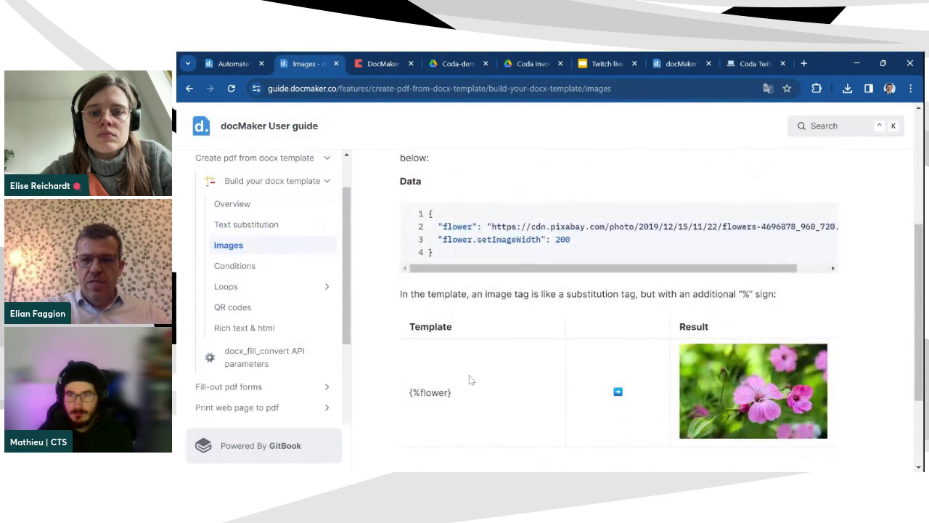
scroll(635, 383, down, 1)
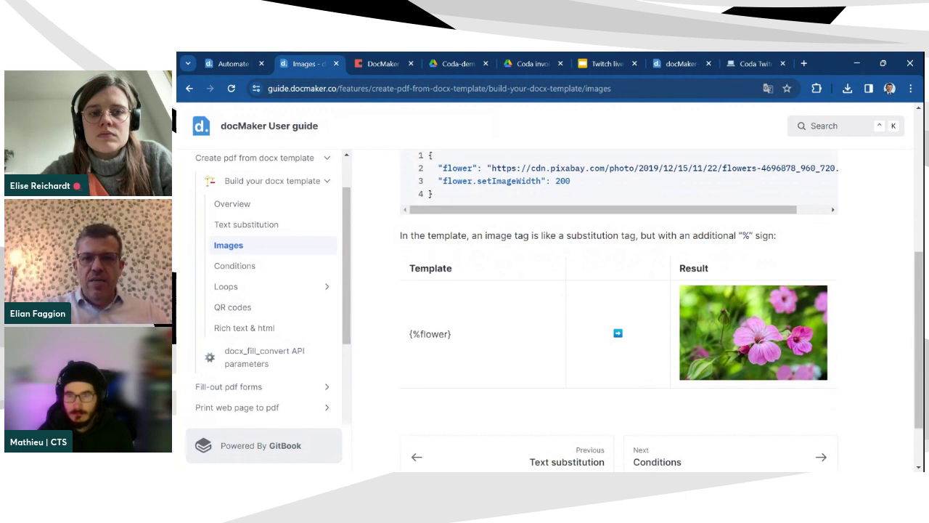
mouse_move(410, 334)
mouse_down()
mouse_move(433, 336)
mouse_move(408, 340)
mouse_up()
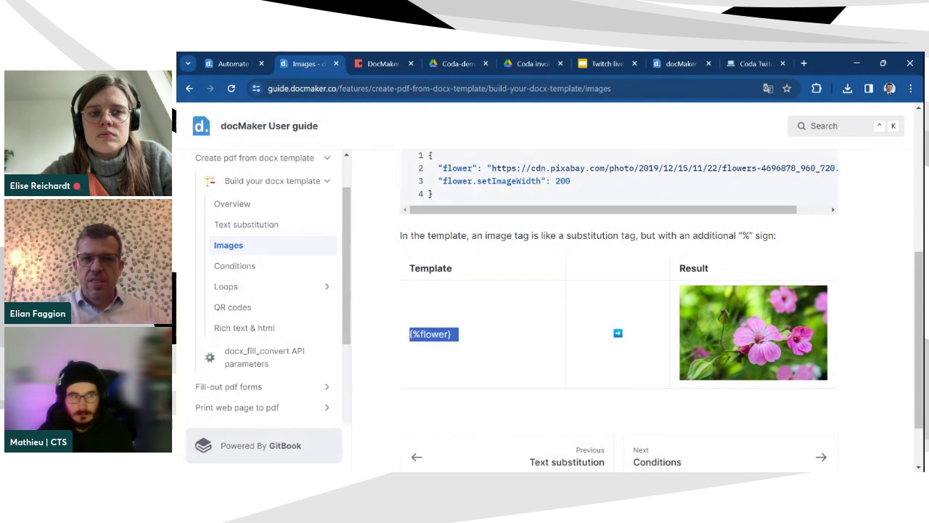
Step: Open the Conditions page and highlight the false value of "display" in the first example's data
click(277, 274)
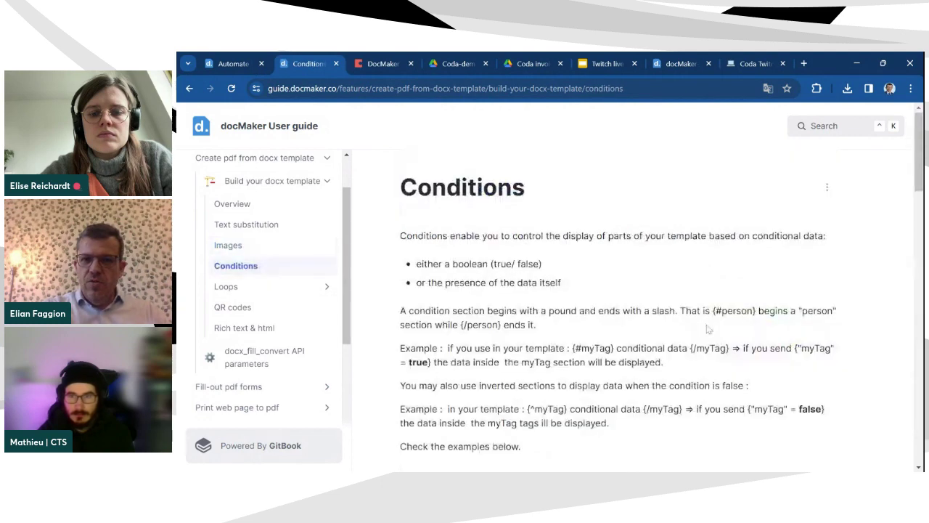
scroll(690, 347, down, 5)
scroll(689, 347, down, 1)
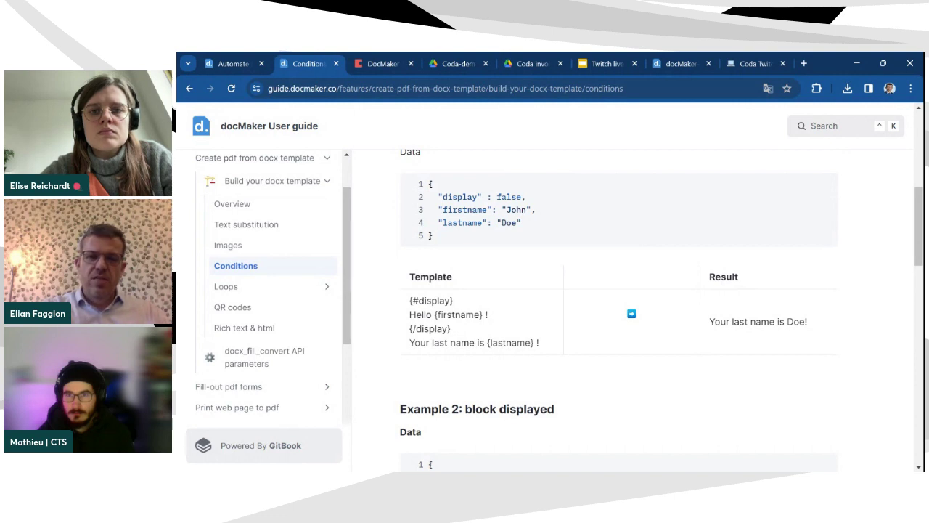
drag(530, 197, 495, 196)
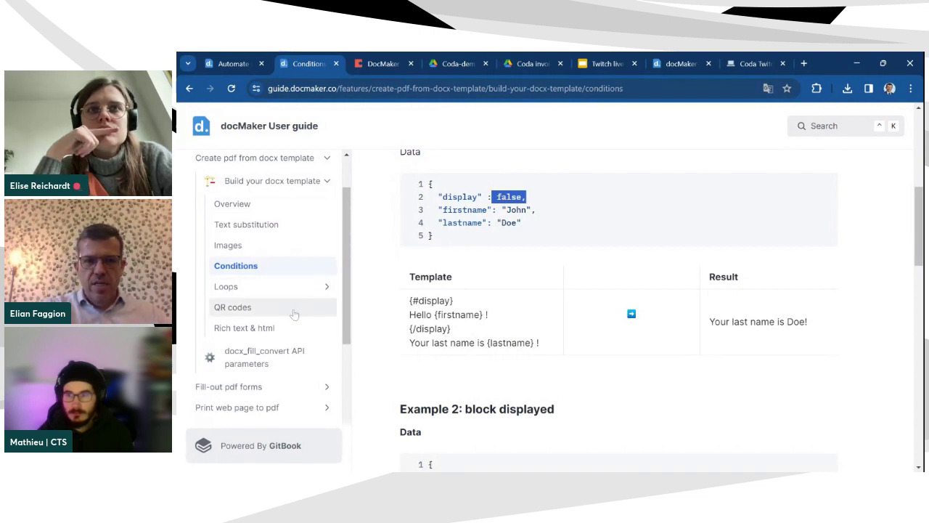
Step: Open the "Adding rows into a table" article under Loops and view its orderLines data example
click(323, 287)
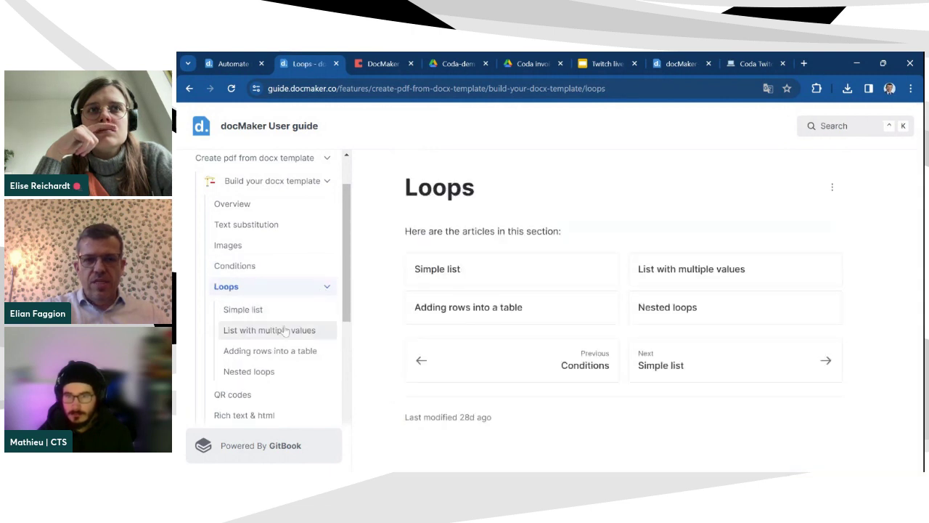
click(267, 352)
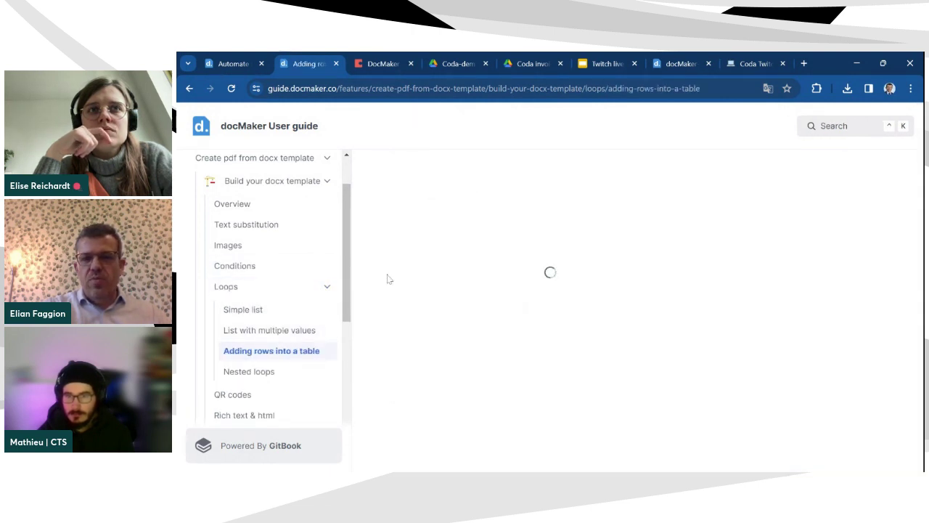
scroll(617, 290, down, 5)
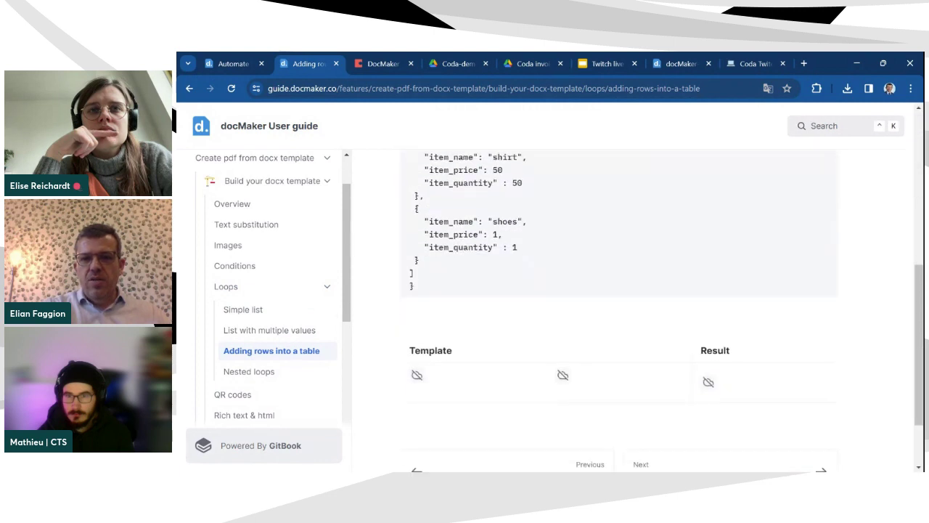
scroll(617, 290, up, 2)
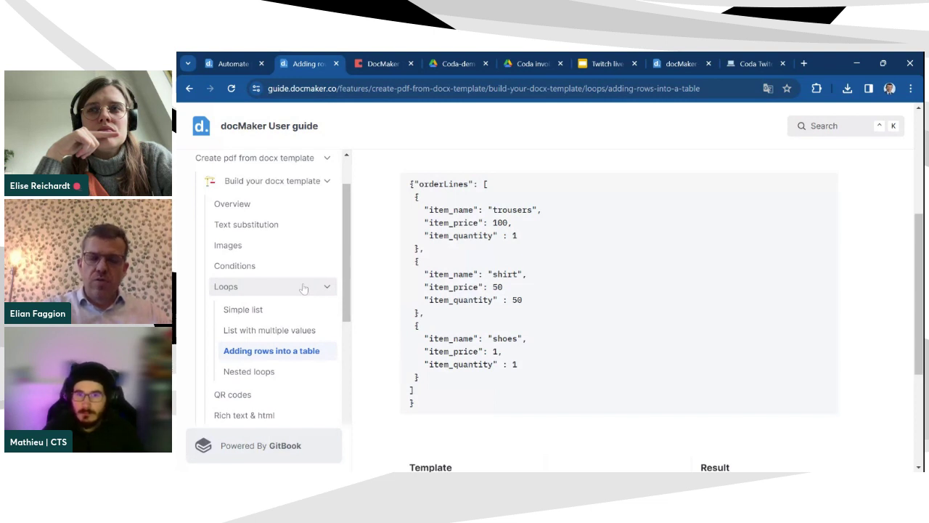
Step: Open the QR codes page and highlight the toQRCode suffix in the myURL example
scroll(273, 311, down, 1)
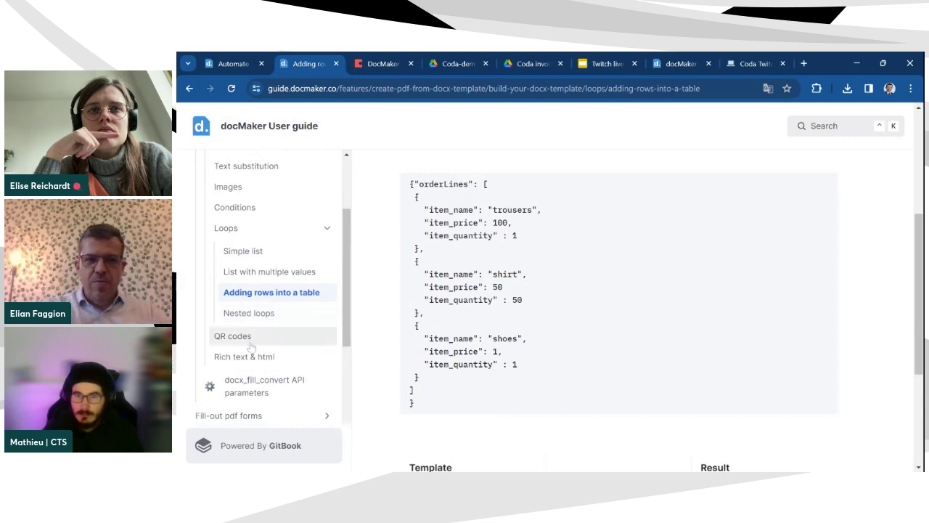
click(251, 336)
scroll(506, 311, down, 3)
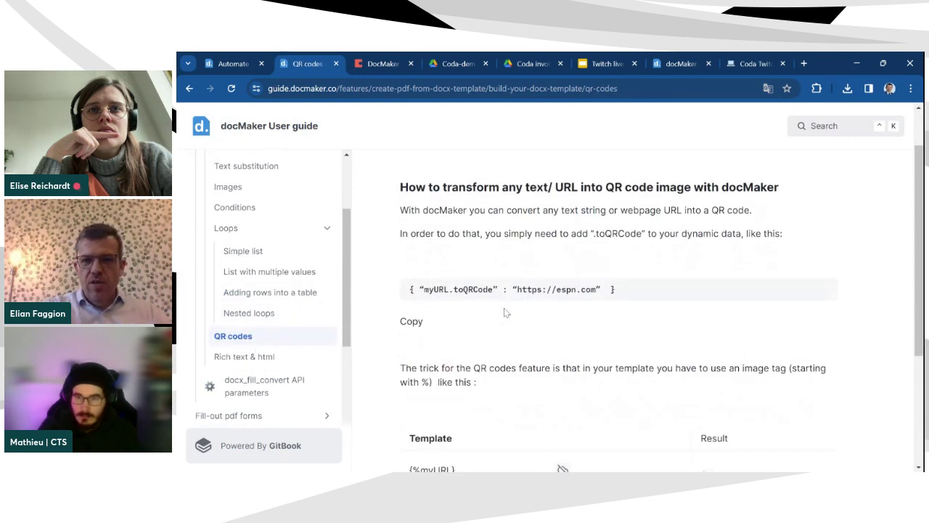
scroll(506, 312, up, 2)
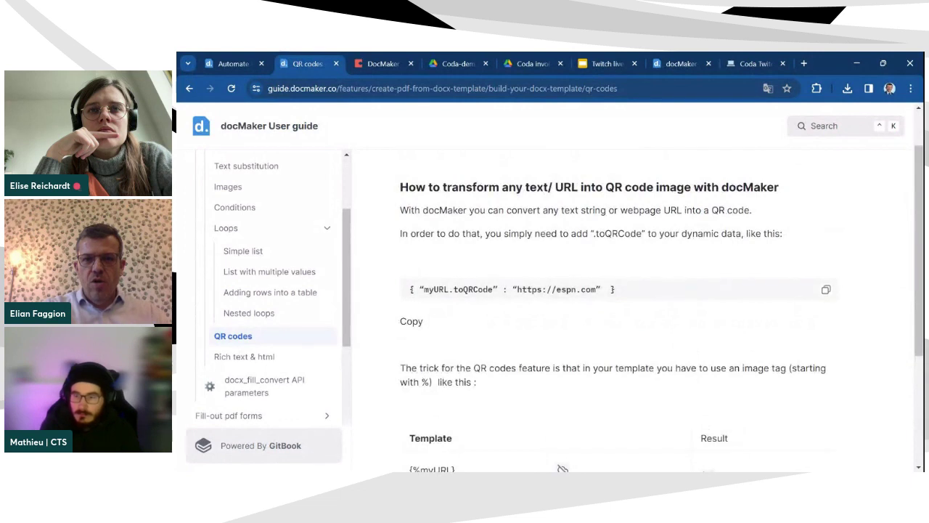
drag(453, 289, 498, 289)
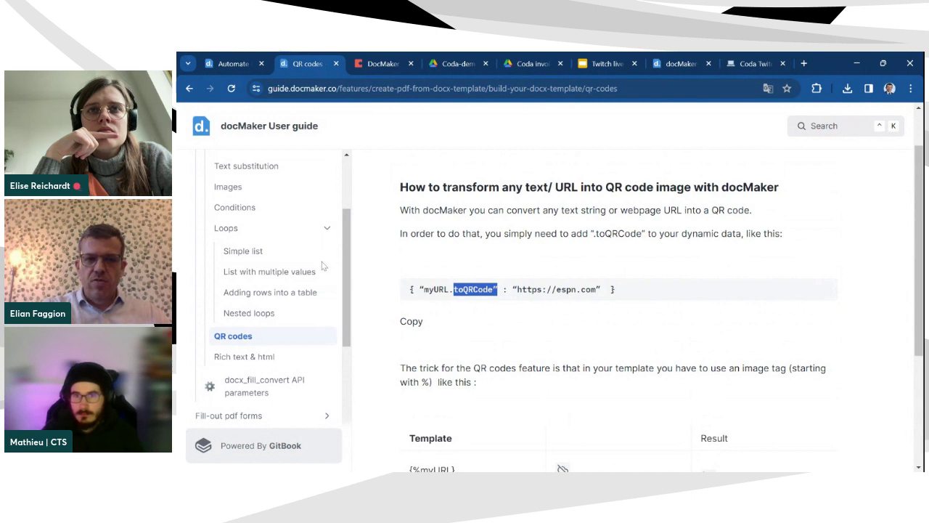
Step: View the Rich text & html page, and return to the flower example on the Images page
click(246, 356)
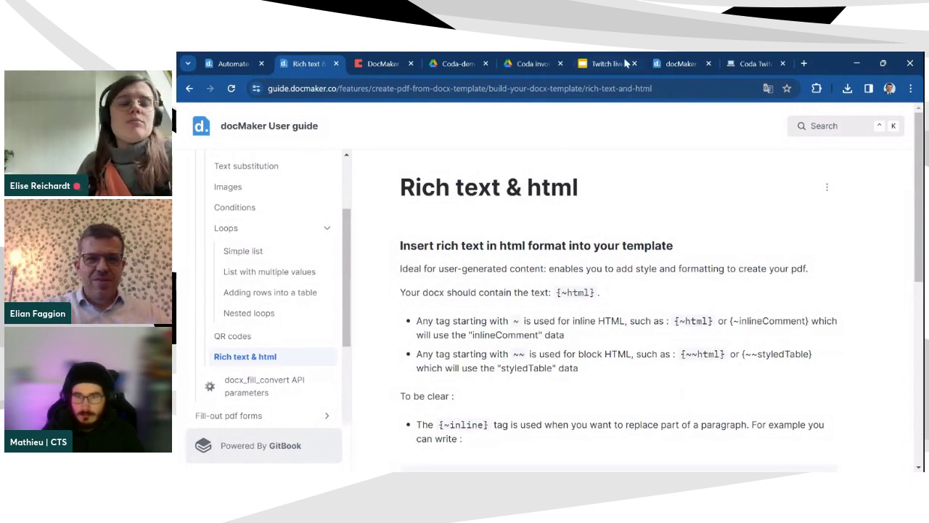
click(258, 192)
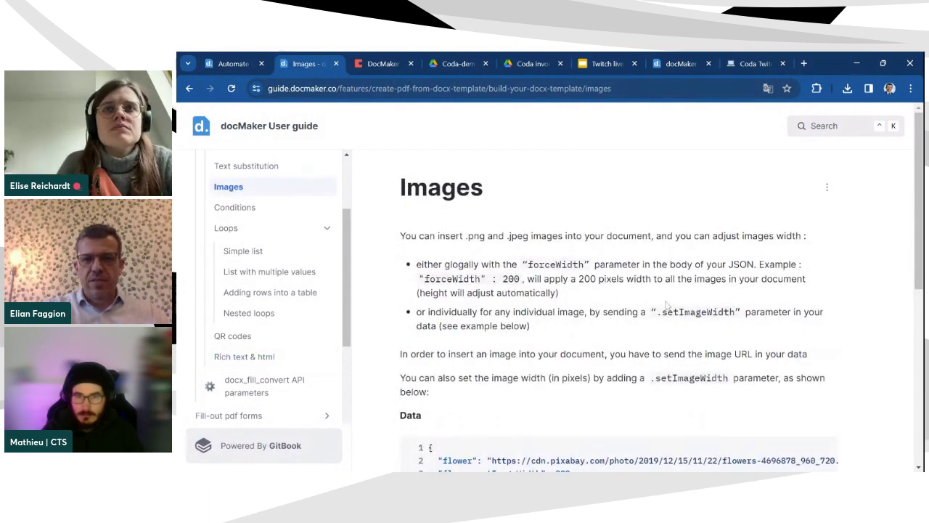
scroll(667, 305, down, 2)
scroll(666, 306, down, 3)
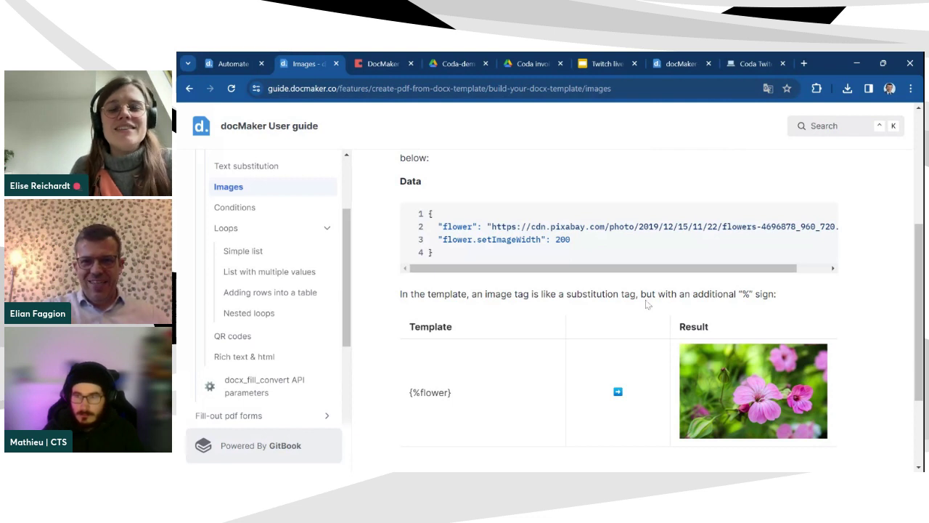
Step: Switch to the "Coda invoice template 2" document in Google Docs, enlarge the display and place the cursor below the {%logo} tag
click(548, 66)
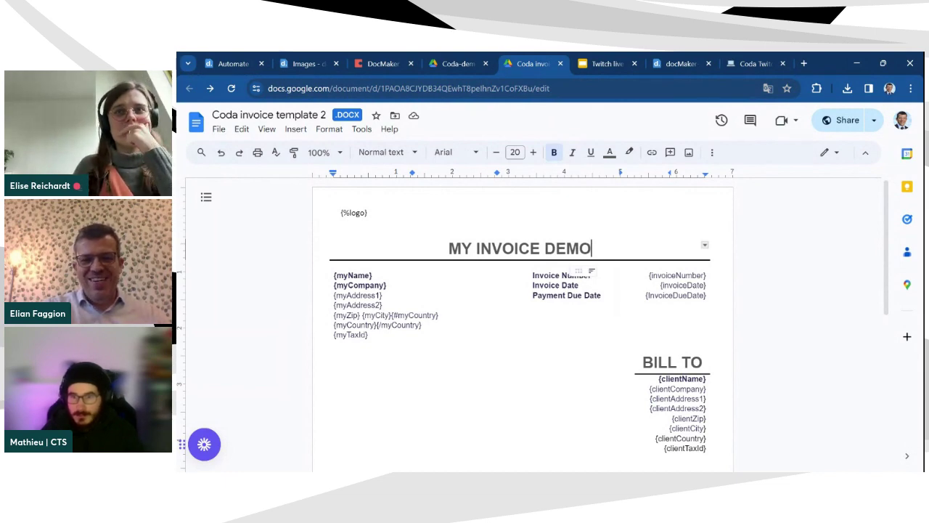
key(ctrl+plus)
key(ctrl+plus)
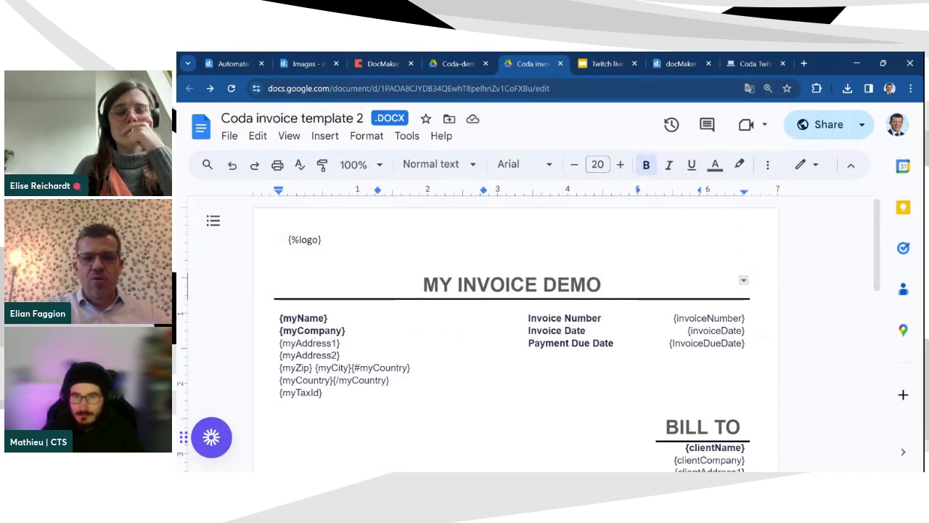
click(289, 266)
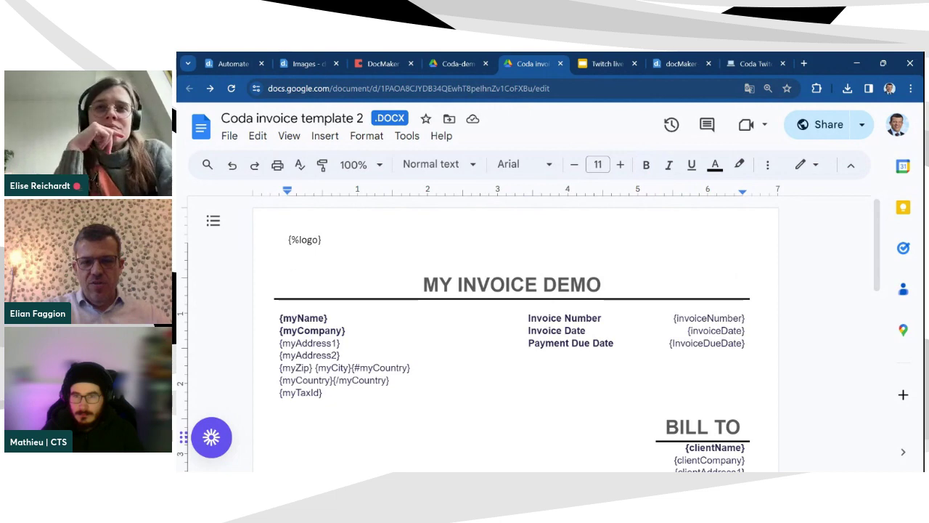
Step: Review the invoice template's tags from the sender and client blocks down to the line items and totals
scroll(508, 326, down, 3)
scroll(508, 327, up, 2)
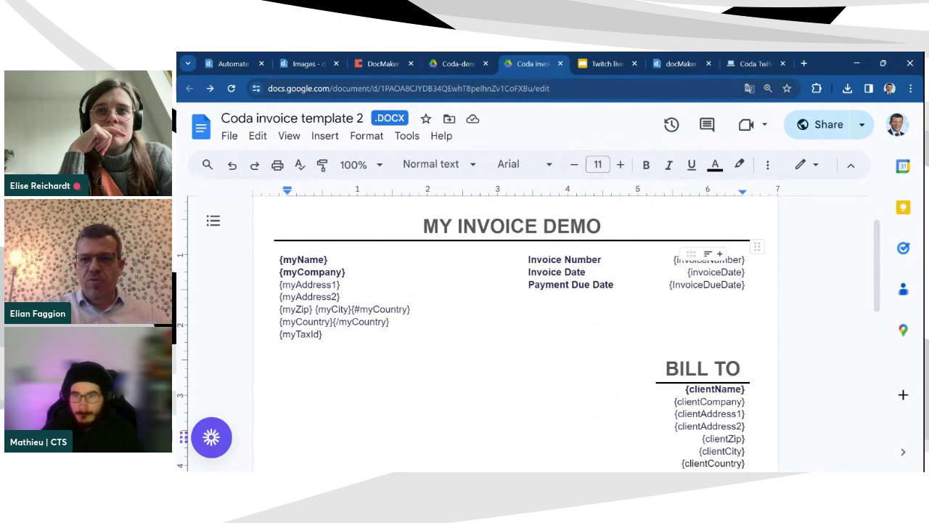
scroll(508, 326, down, 2)
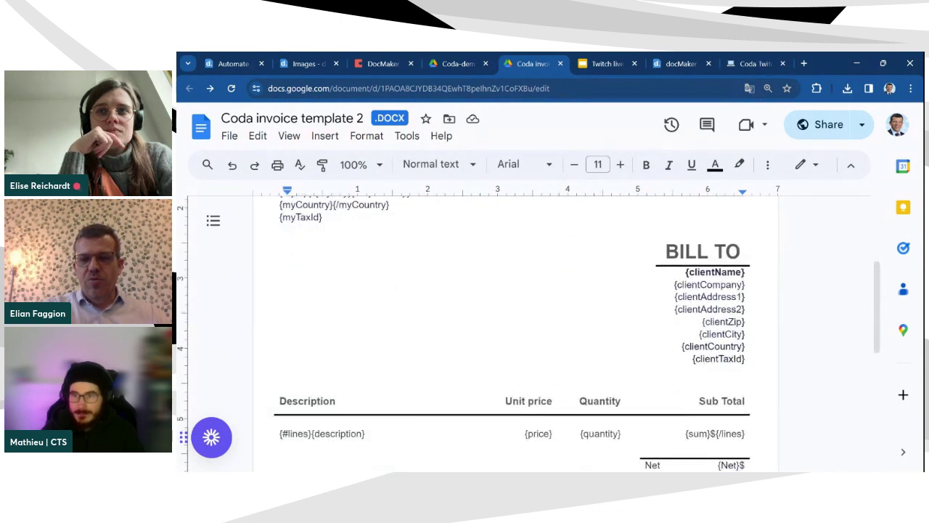
scroll(508, 326, down, 1)
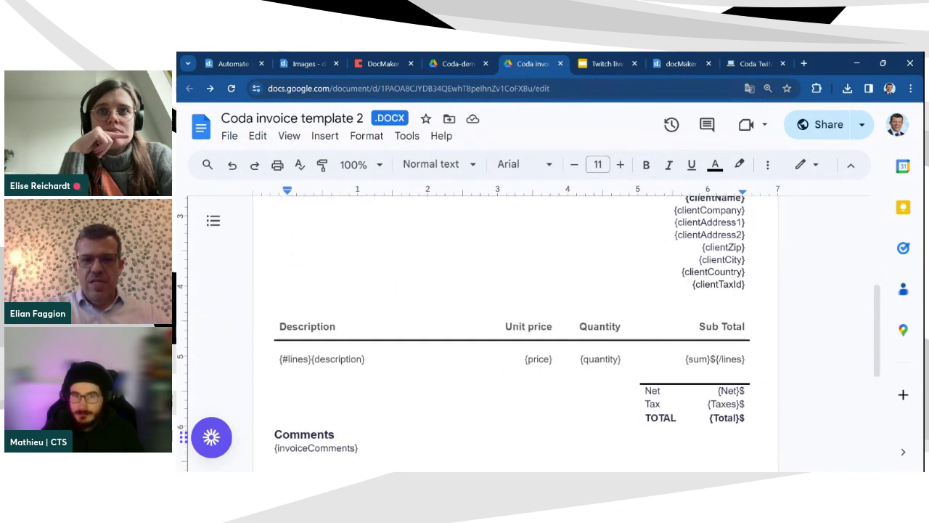
scroll(508, 326, down, 1)
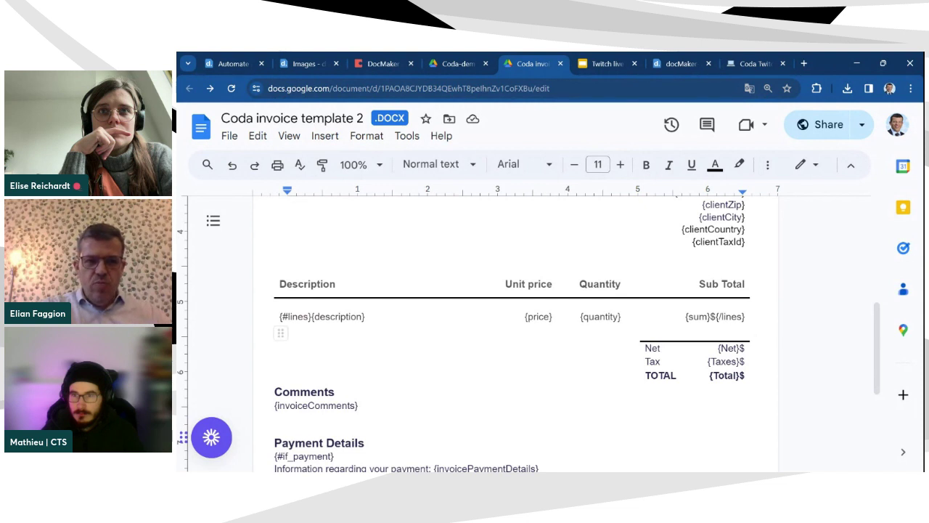
Step: Examine the line-item loop from {#lines} to {/lines} and the if_payment conditions under Payment Details
drag(282, 317, 312, 317)
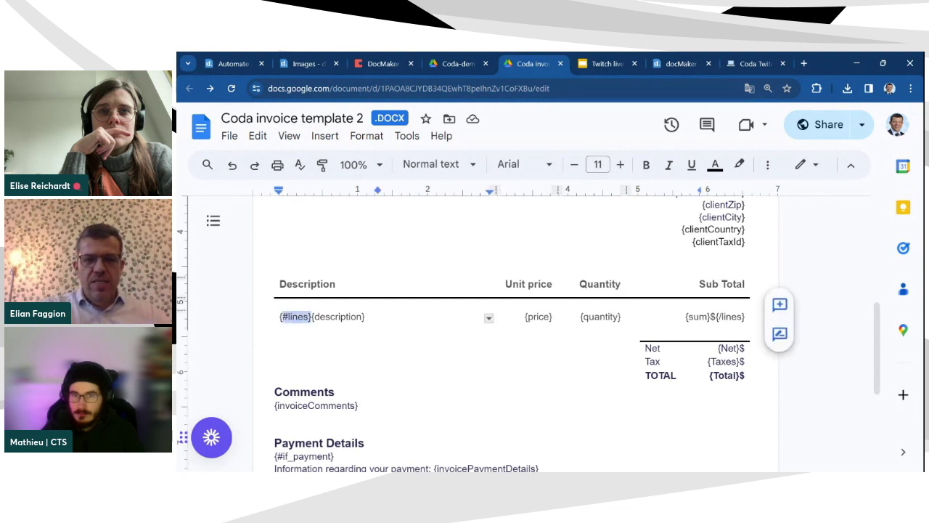
click(715, 317)
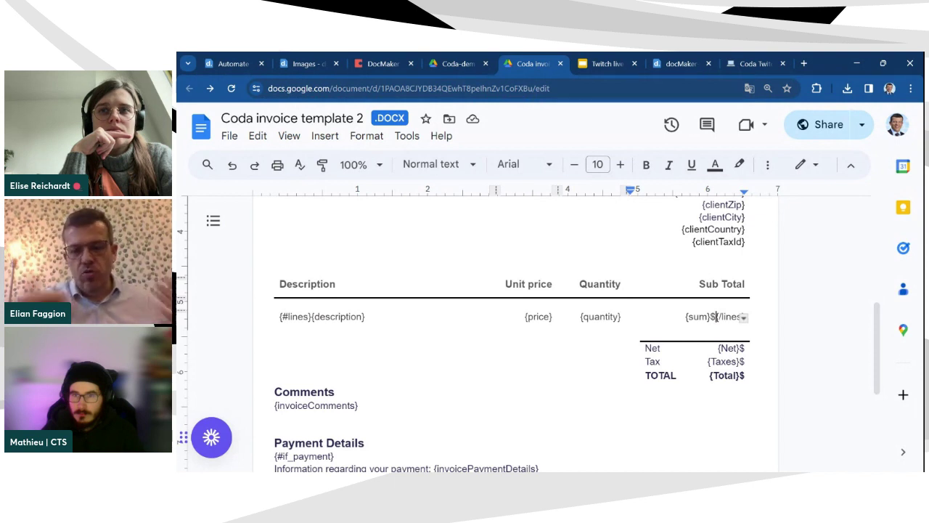
scroll(515, 334, down, 2)
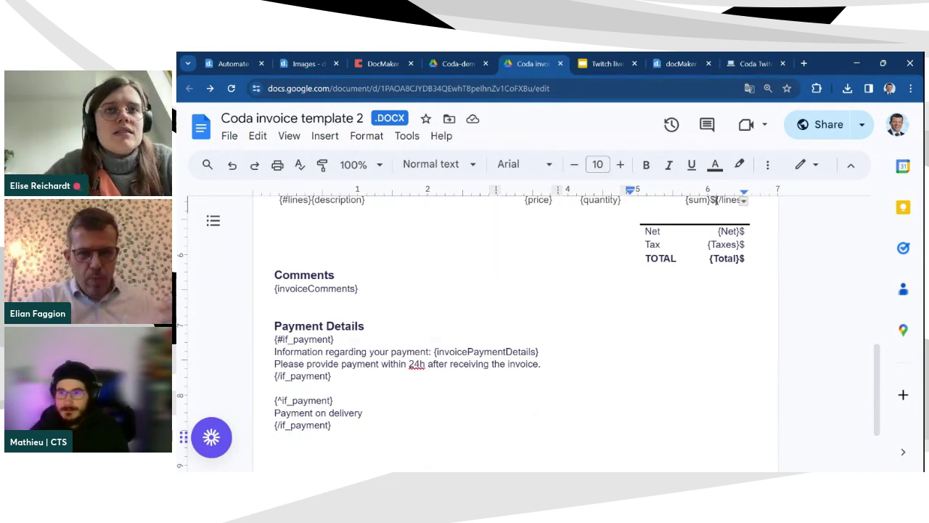
scroll(515, 334, up, 1)
scroll(515, 334, up, 2)
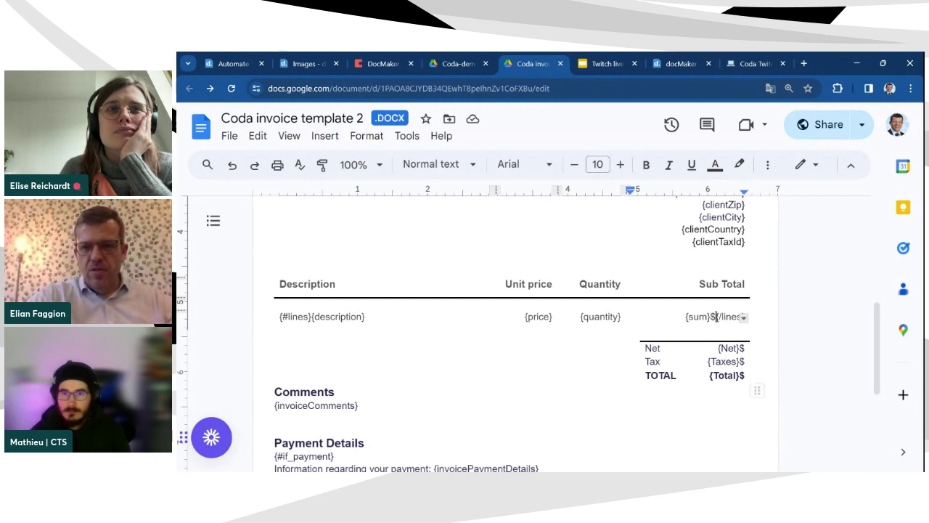
Step: Examine the TOTAL label, the {sum} tag in the line-item row and the {Total} tag in the totals block
double_click(659, 374)
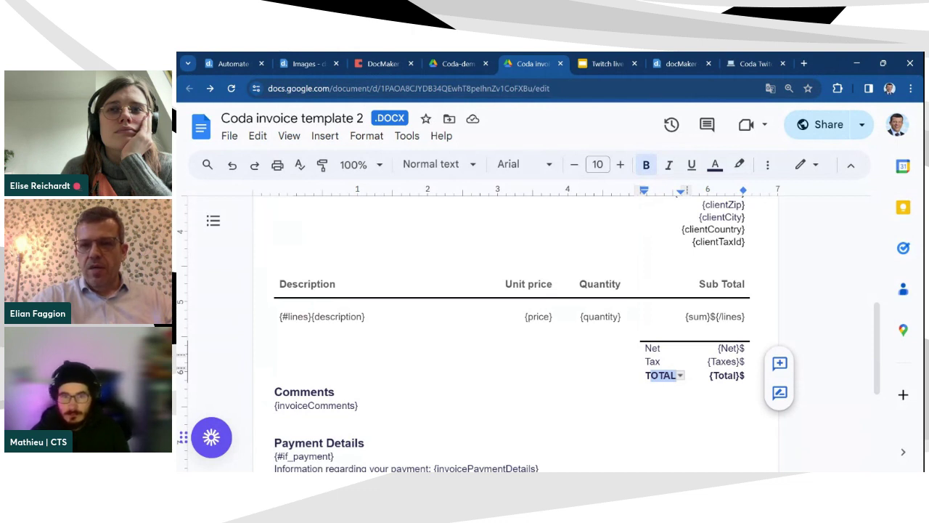
click(698, 316)
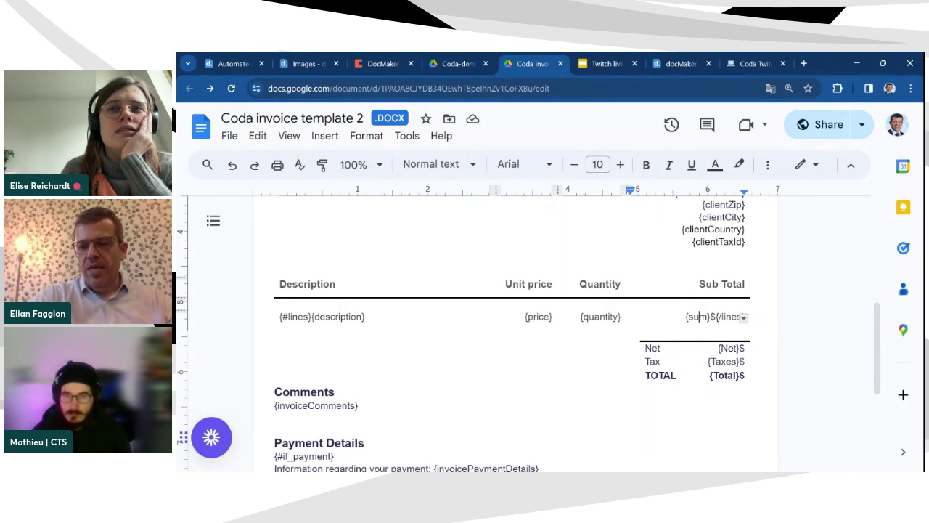
click(714, 375)
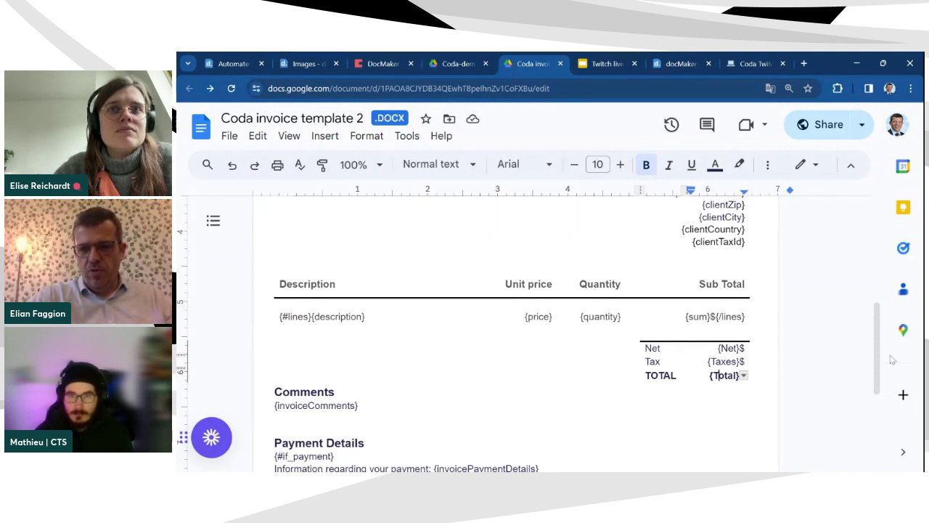
Step: Highlight the {#if_payment} and {^if_payment} blocks under Payment Details to examine the conditional payment texts
scroll(672, 354, down, 3)
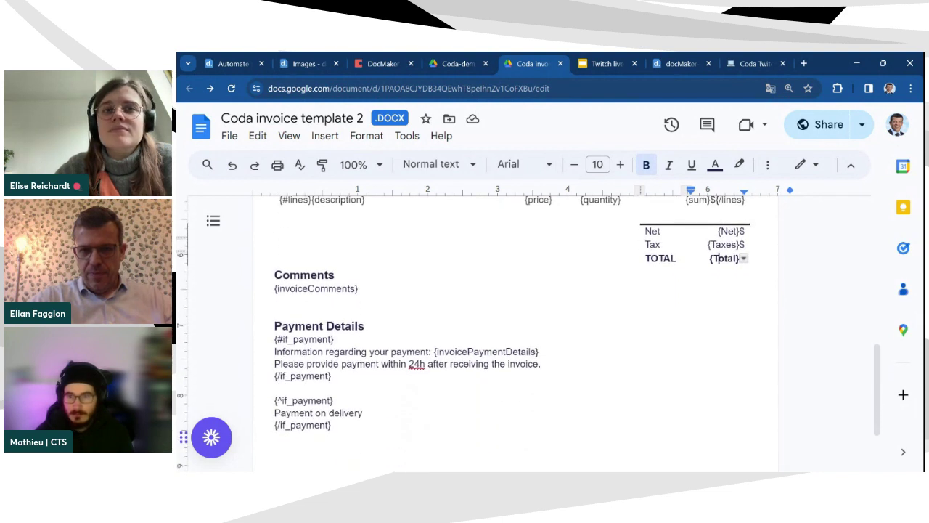
scroll(515, 327, down, 2)
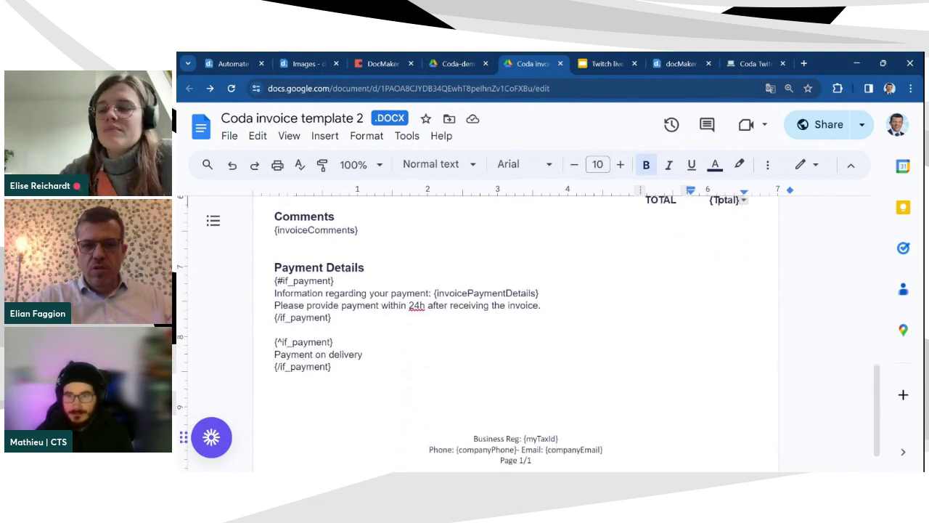
drag(275, 280, 334, 280)
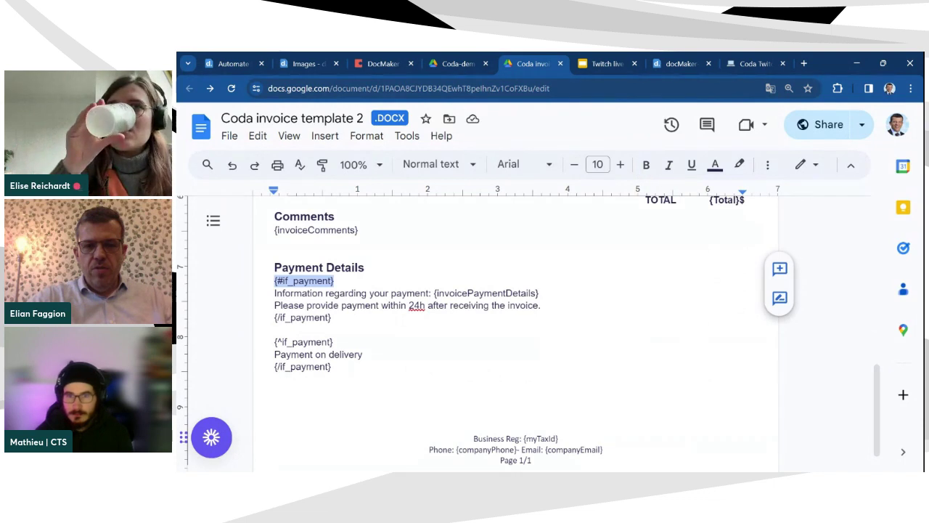
drag(332, 318, 274, 281)
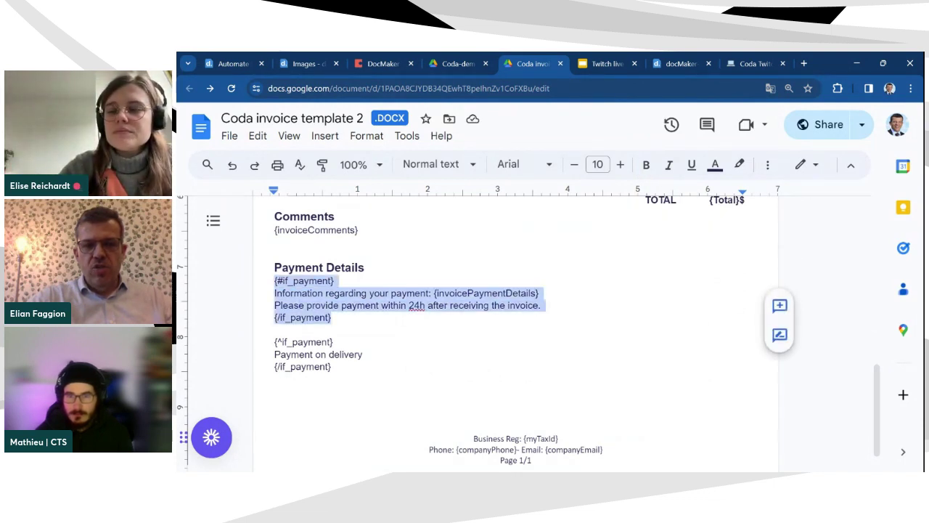
click(289, 281)
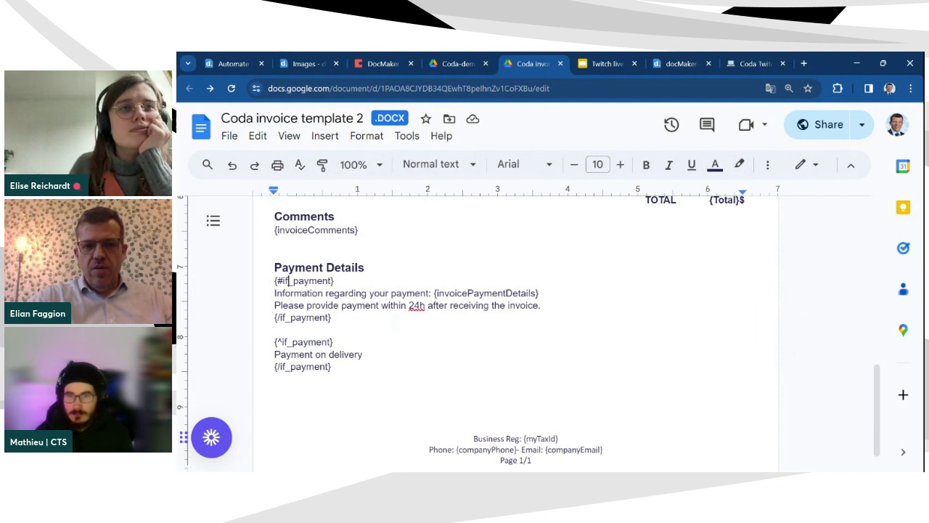
drag(332, 367, 274, 342)
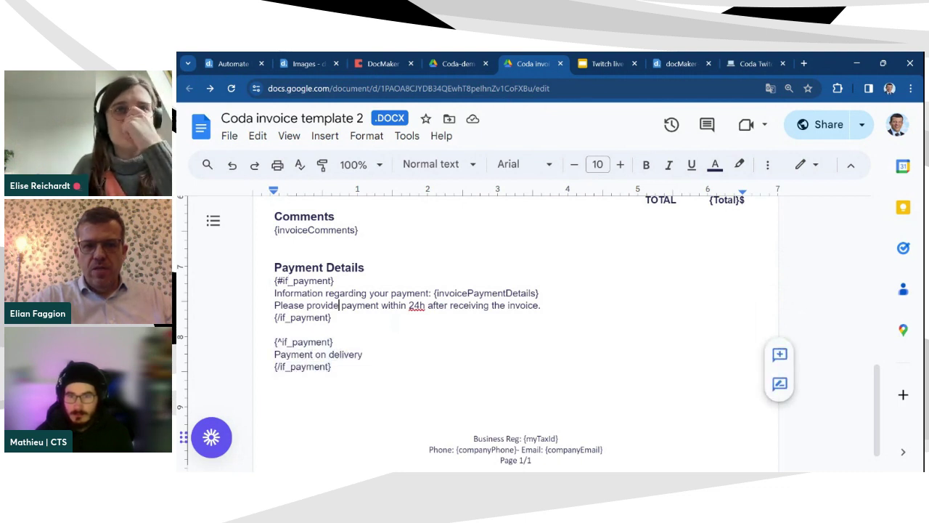
drag(339, 306, 275, 281)
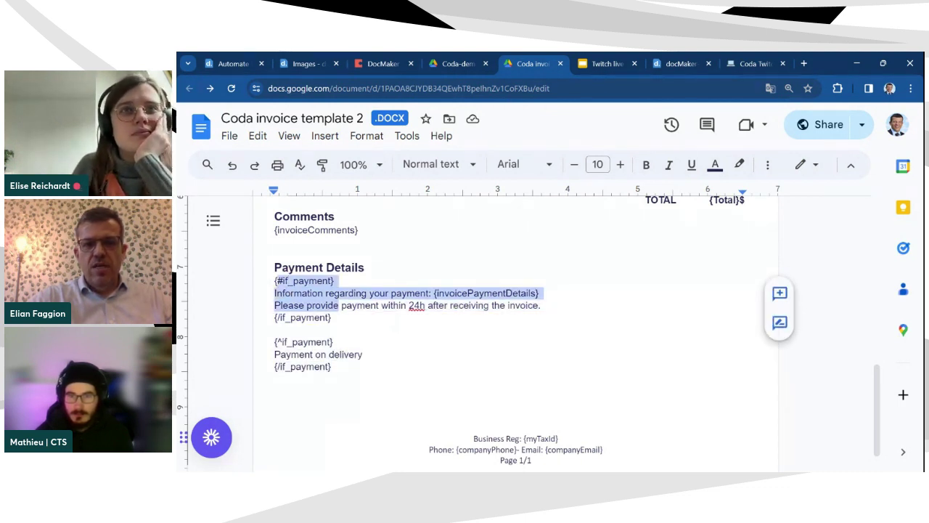
drag(332, 367, 274, 342)
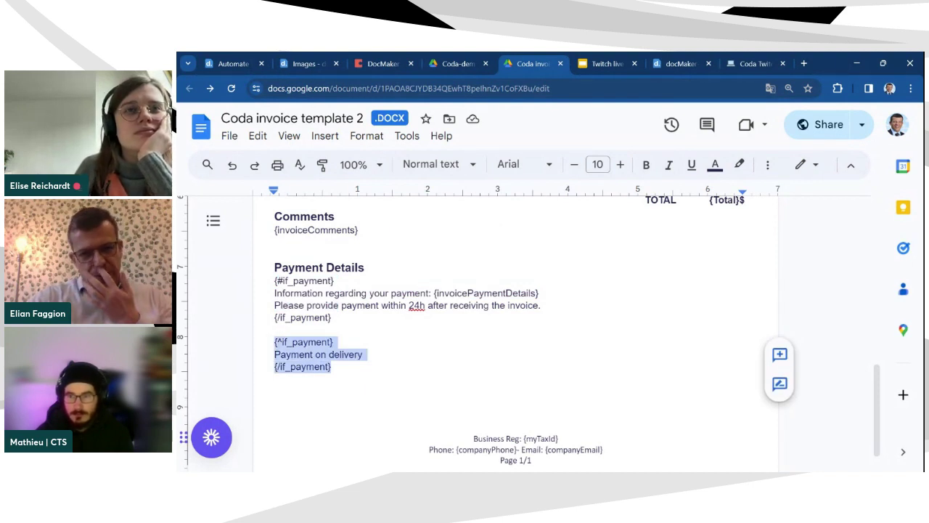
click(333, 366)
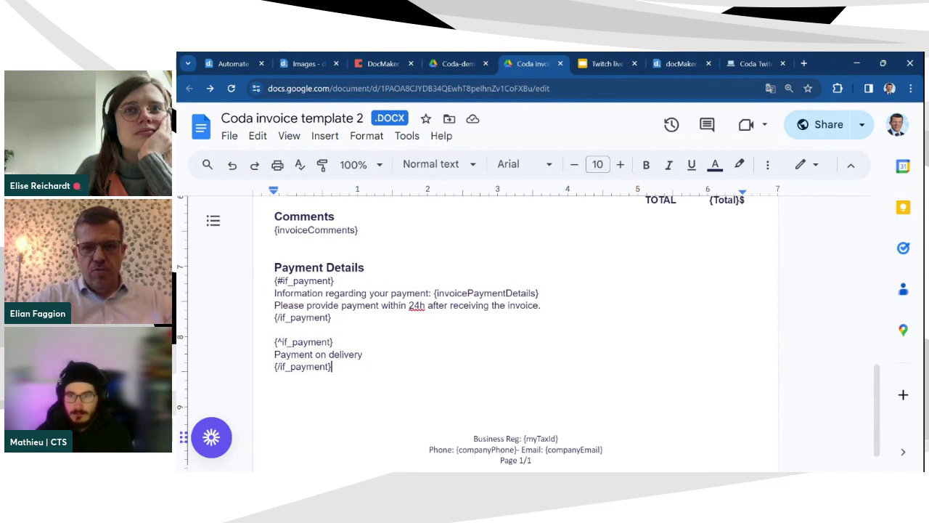
Step: Glance at the Coda Twitch demo page, return to the invoice template's header, reduce the display size and place the cursor after {myCompany}
scroll(515, 334, down, 1)
scroll(515, 334, up, 4)
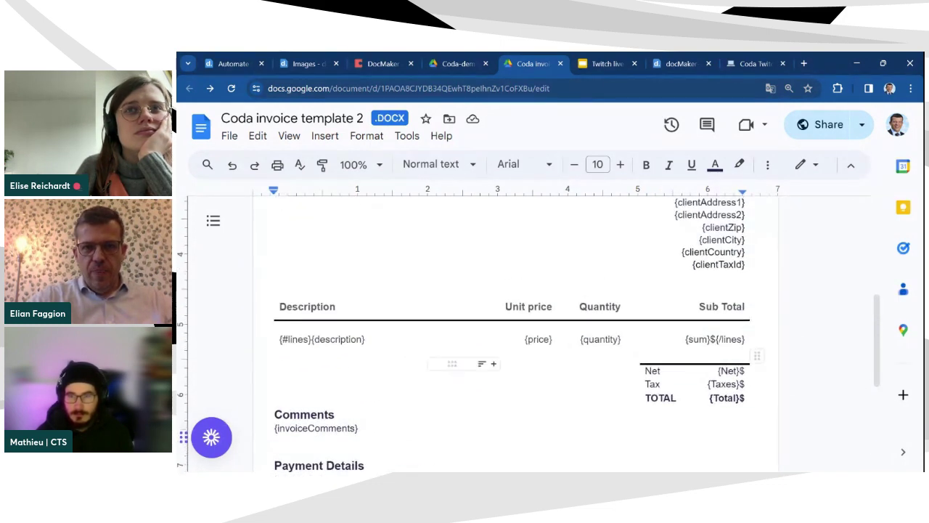
click(735, 69)
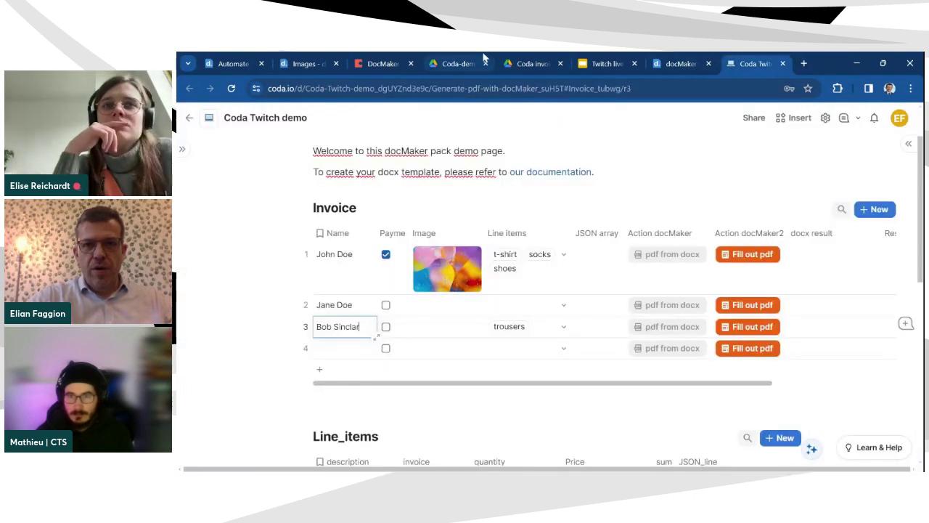
click(537, 63)
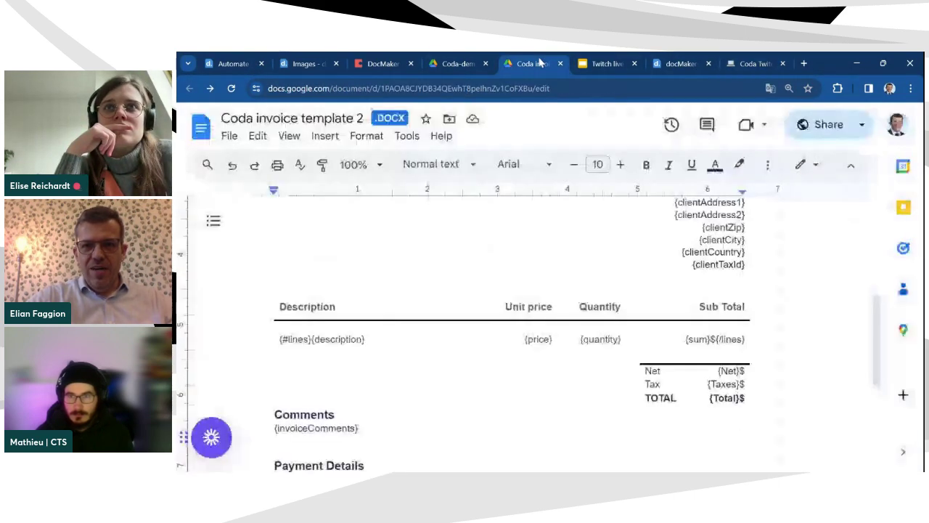
scroll(572, 218, up, 5)
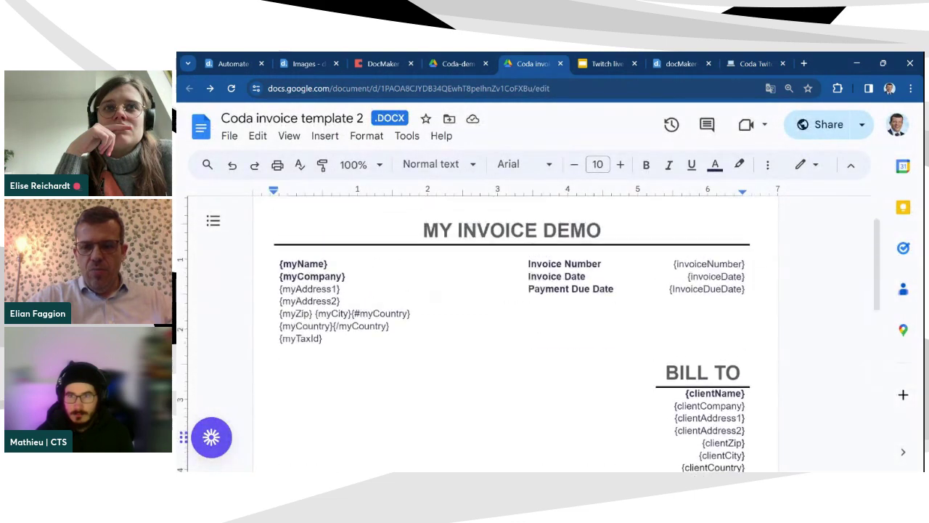
key(ctrl+minus)
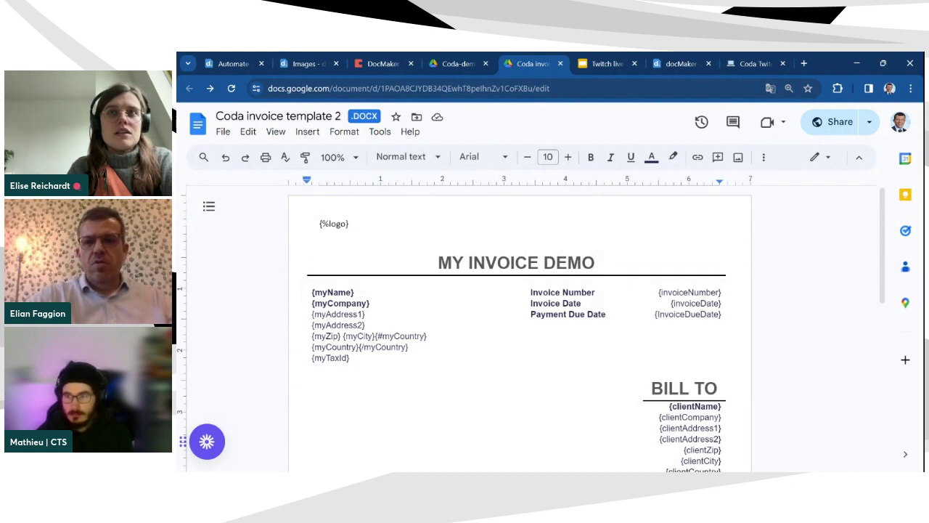
click(370, 303)
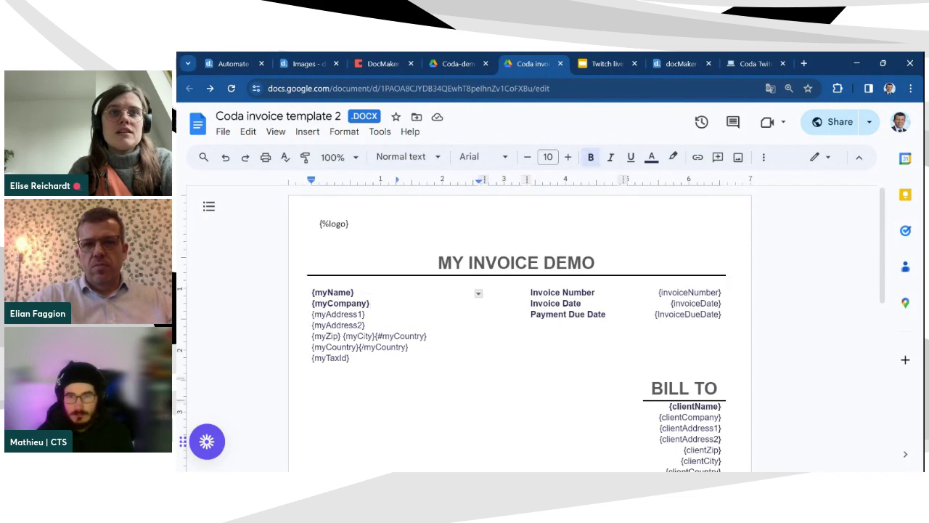
Step: Copy the sharing link of the invoice template with viewer access for anyone with the link, and close the sharing settings
click(838, 125)
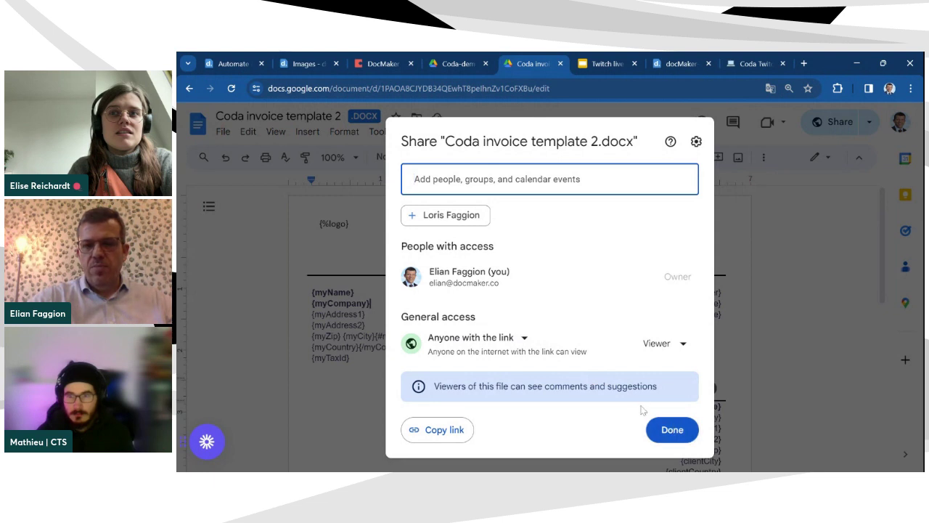
click(659, 432)
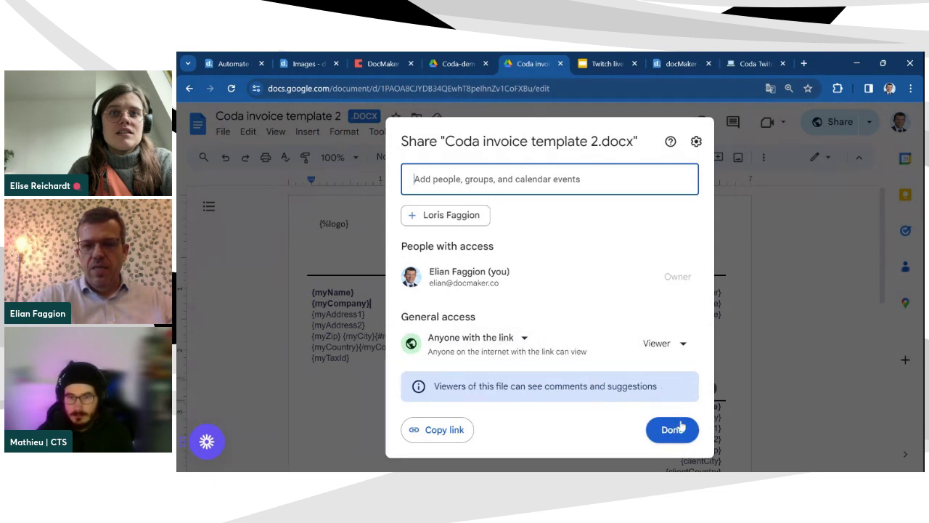
click(445, 429)
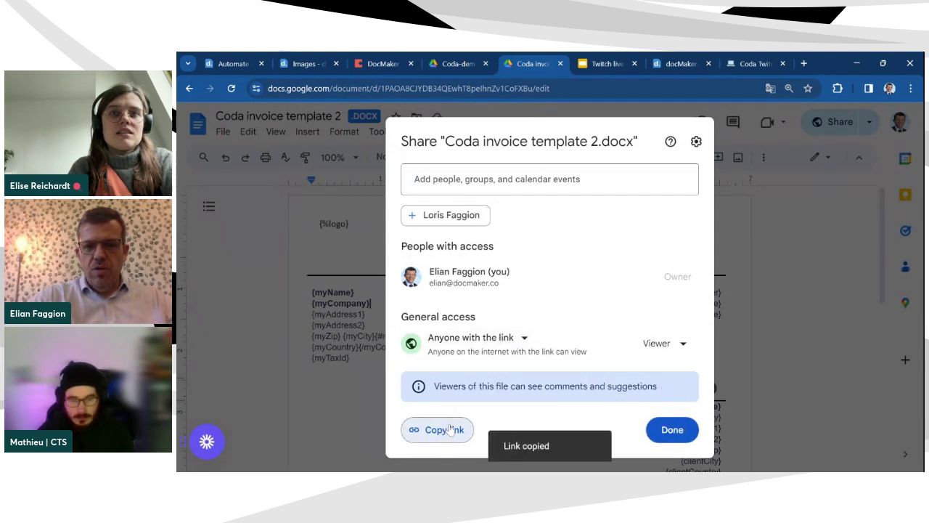
click(354, 231)
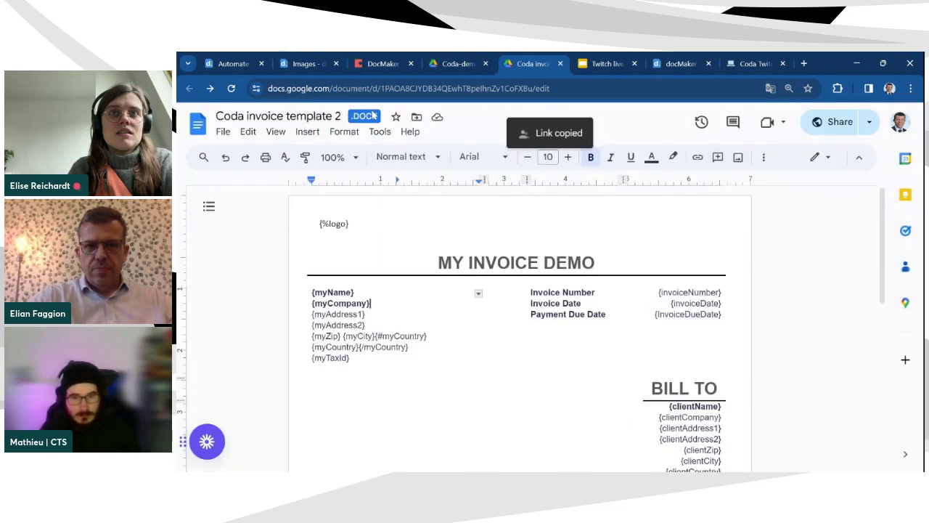
Step: Switch to the docMaker app, view its Dashboard and open the My Templates list
click(309, 67)
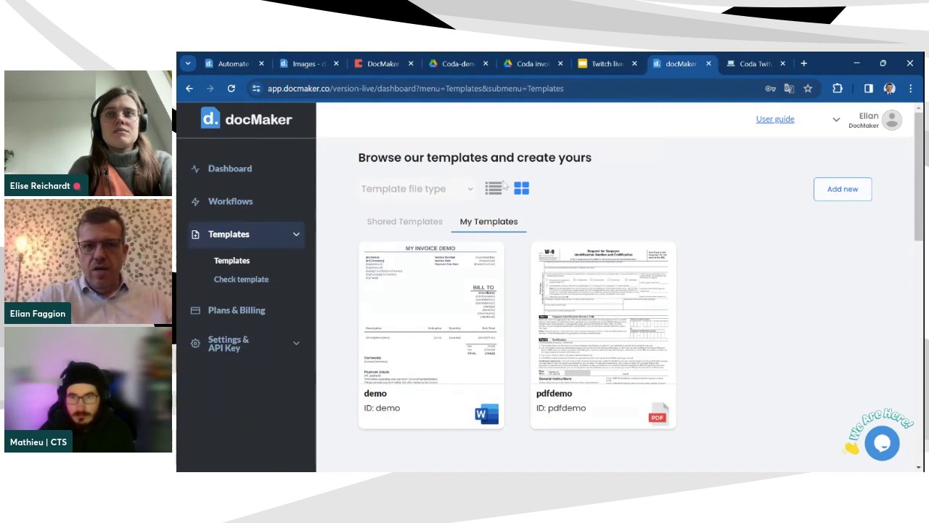
click(223, 174)
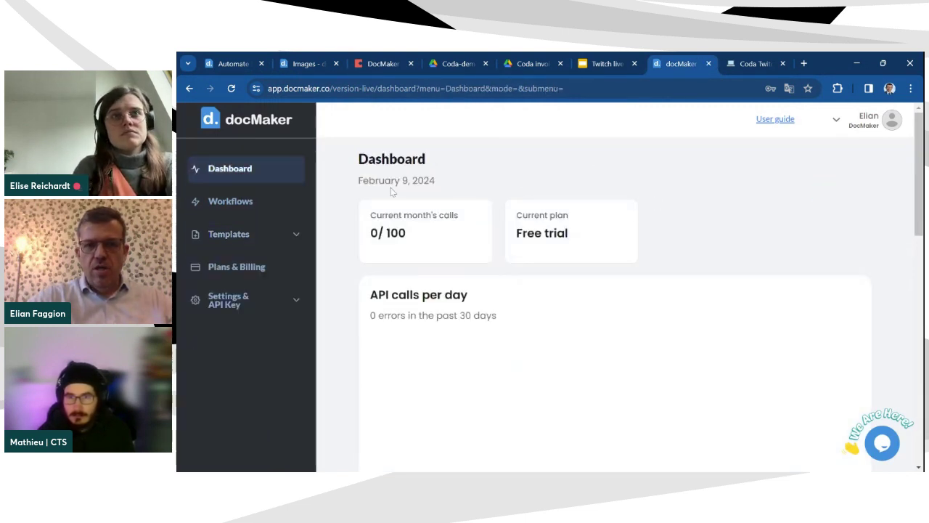
click(258, 236)
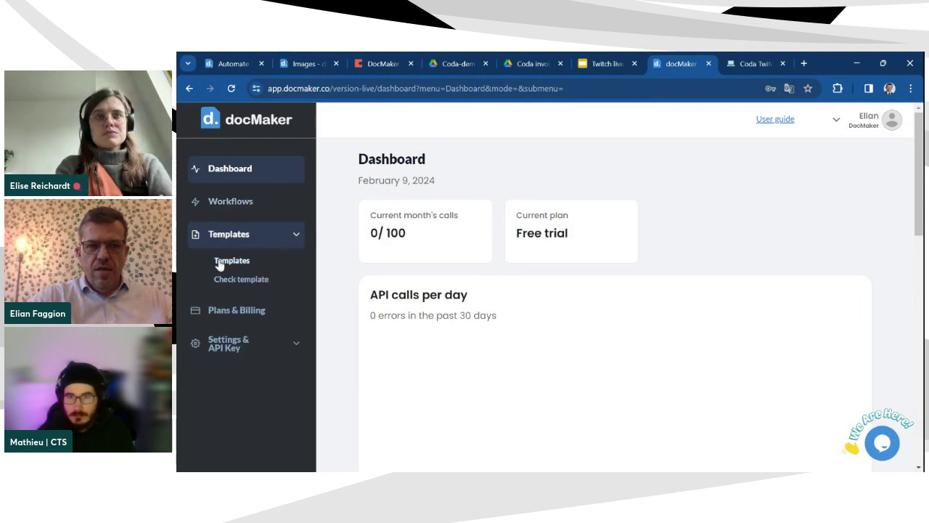
click(238, 262)
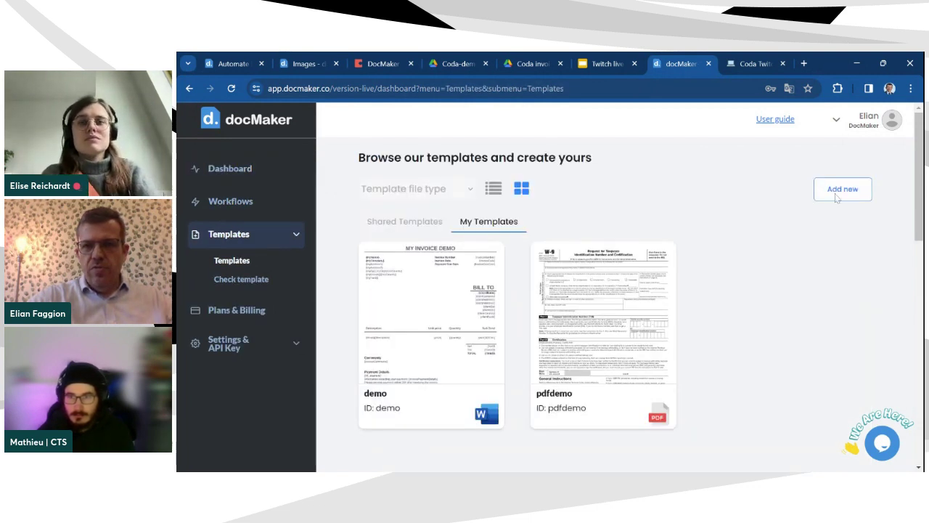
Step: Start a new template from a Docx file in Google Drive and name it demo2
click(842, 190)
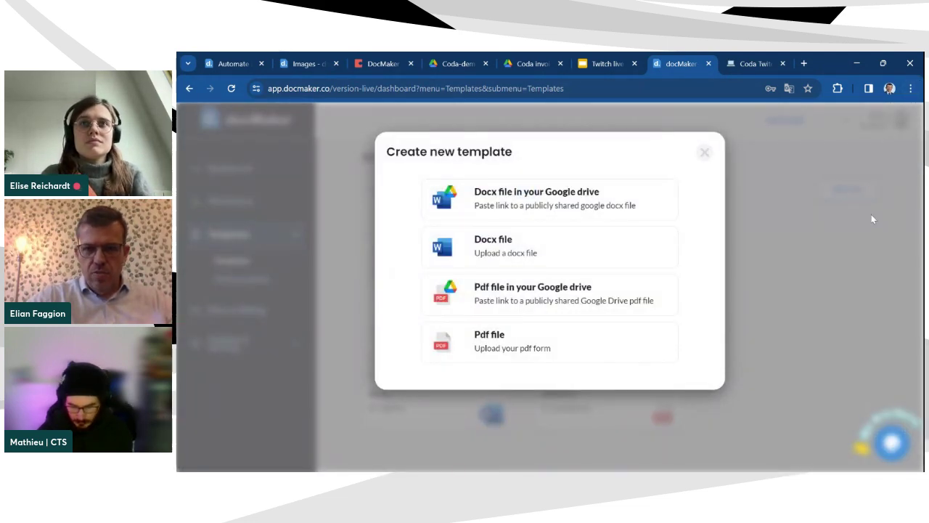
key(ctrl+plus)
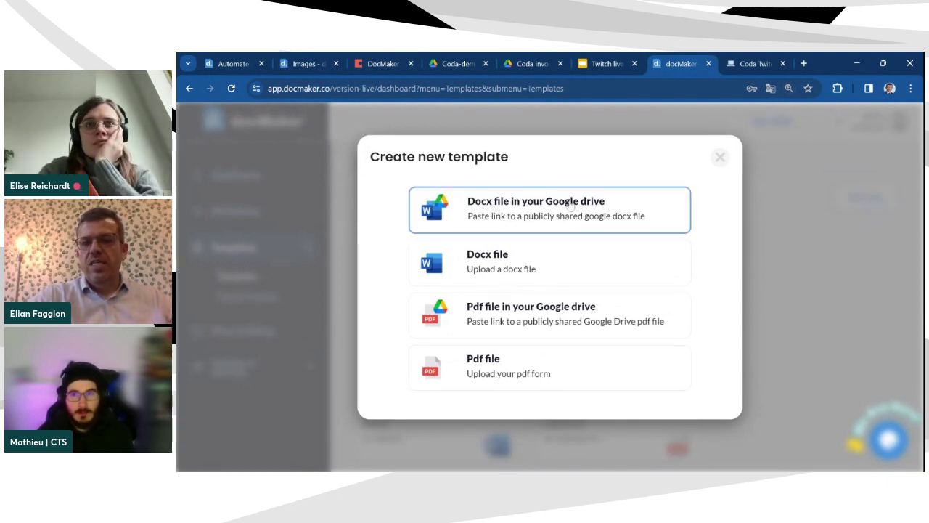
click(501, 208)
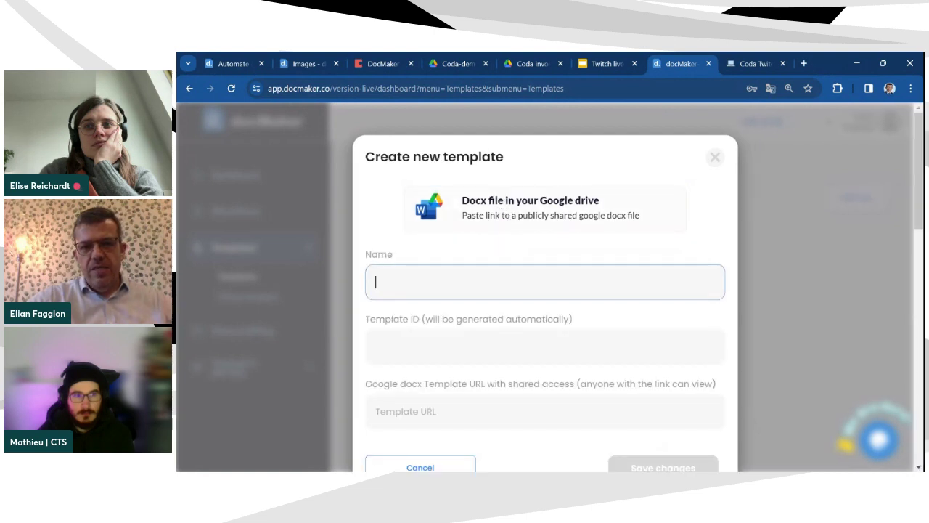
text(dem)
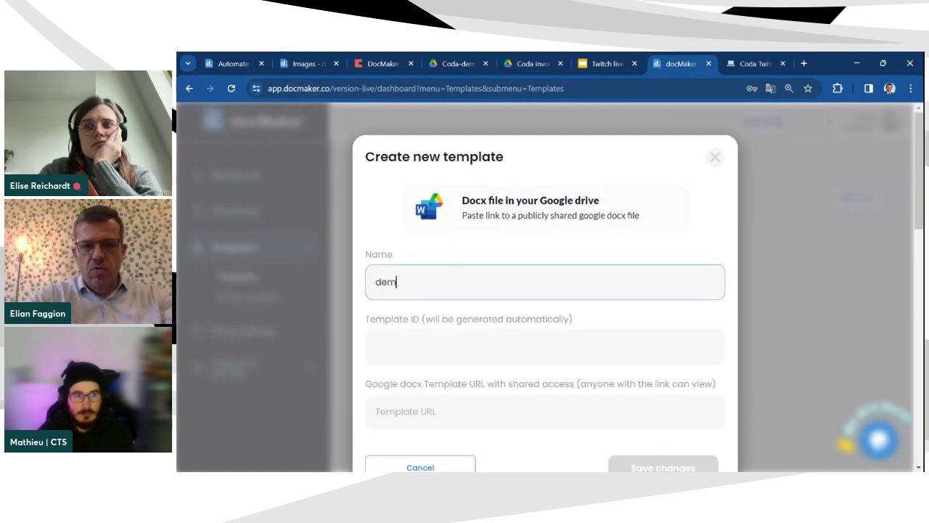
text(o2)
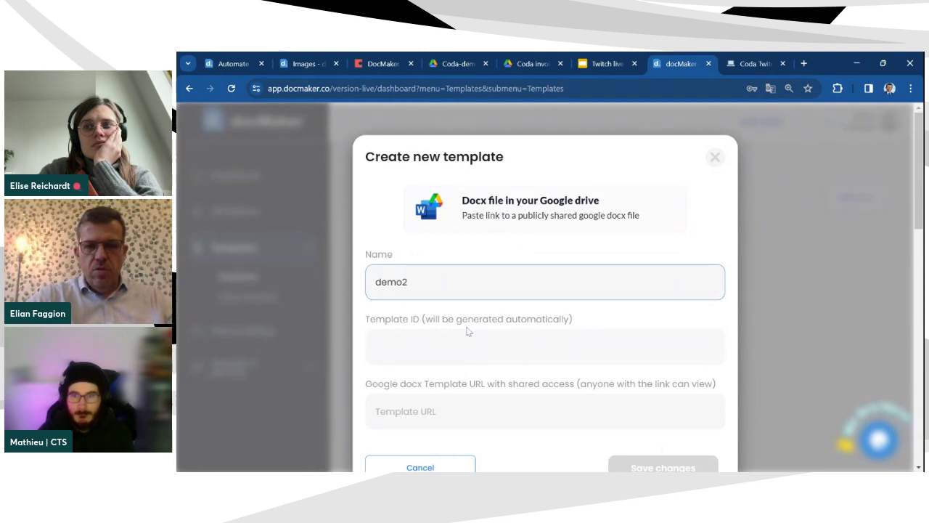
scroll(468, 331, down, 1)
click(421, 306)
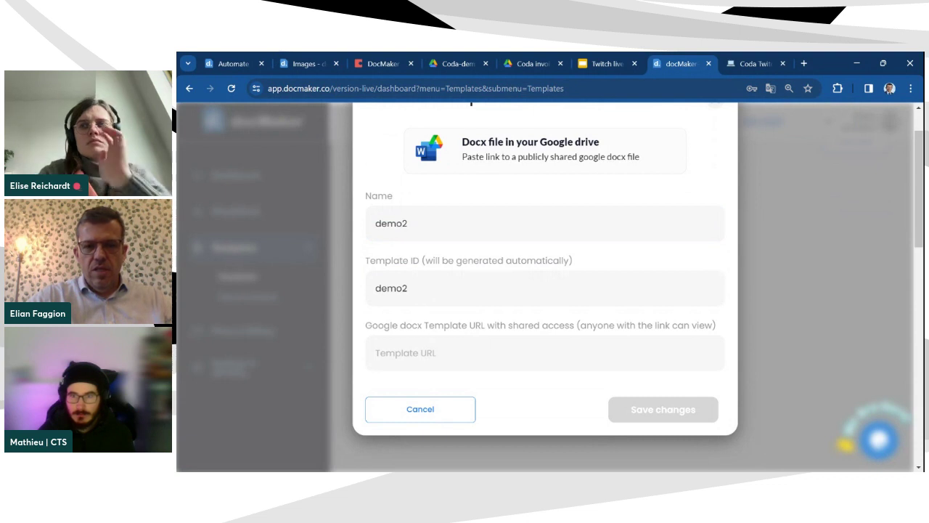
Step: Paste the copied sharing link as the Google docx Template URL and save the new template
click(428, 353)
key(ctrl+v)
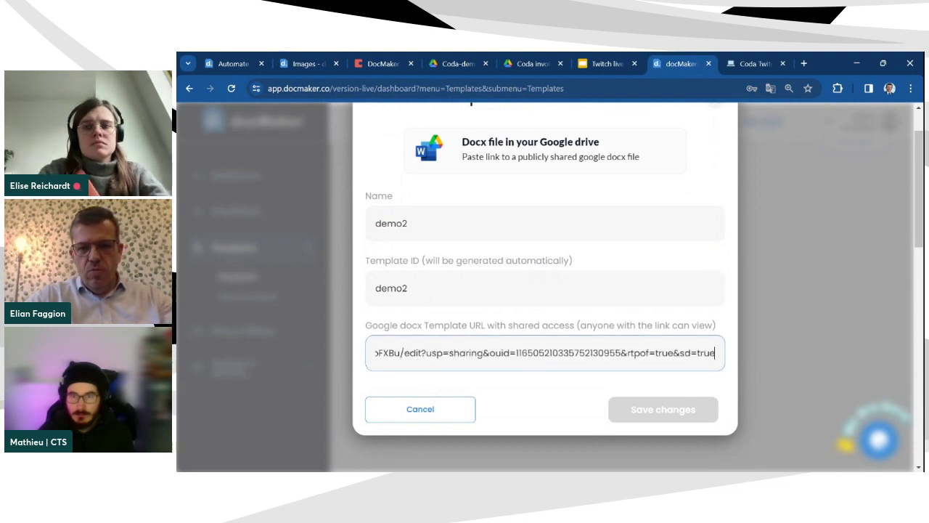
click(504, 404)
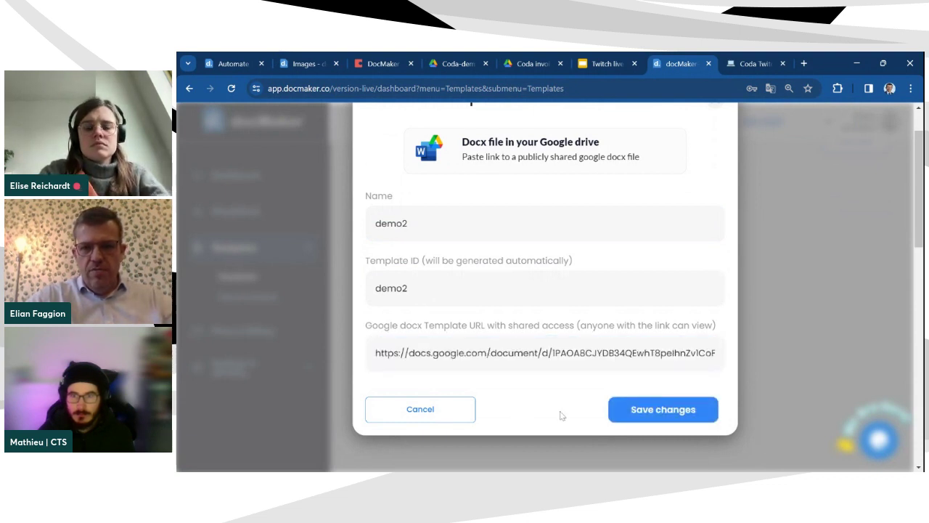
click(654, 410)
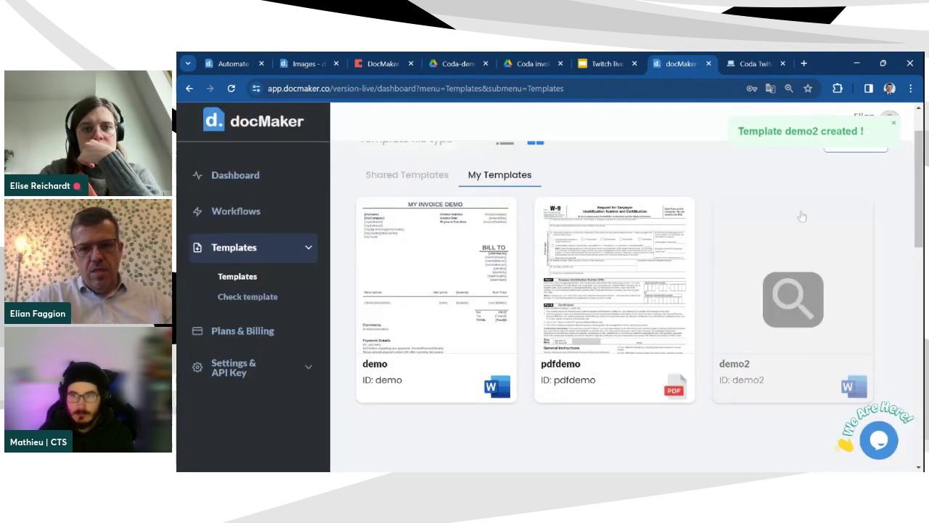
Step: Open the details of the demo2 template, reopen them once, and check the first page preview
scroll(781, 220, down, 1)
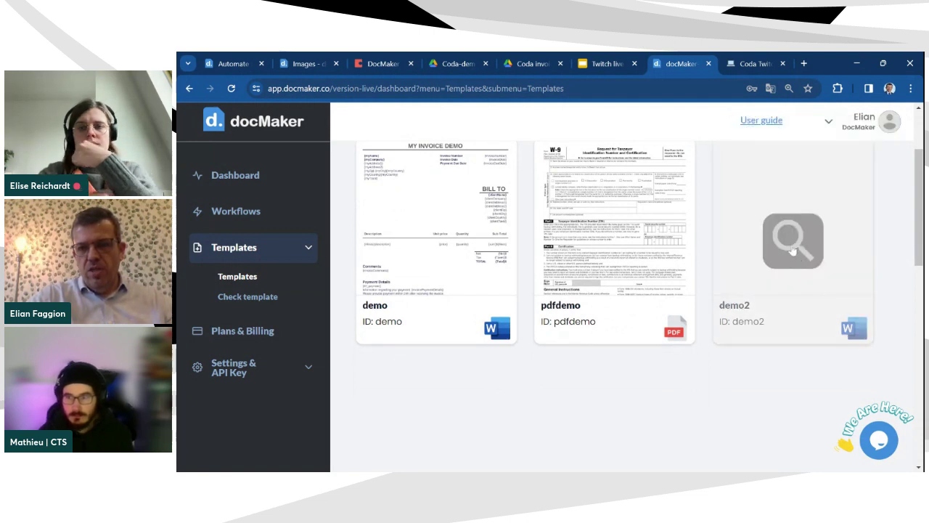
scroll(794, 250, up, 1)
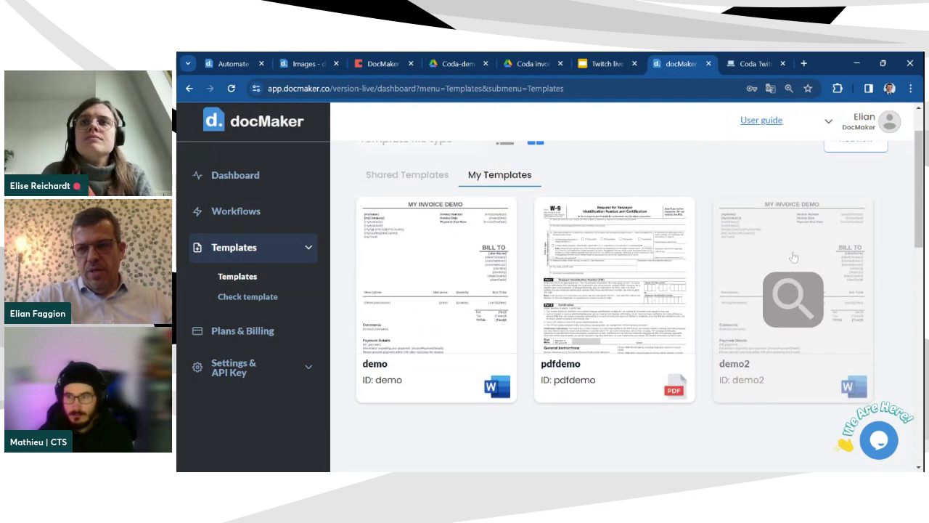
click(791, 255)
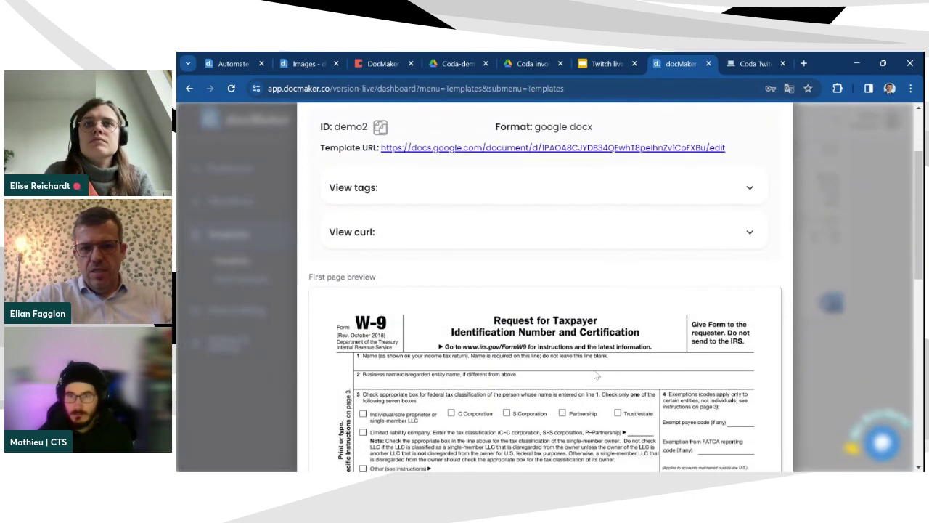
scroll(596, 374, down, 3)
scroll(593, 375, up, 3)
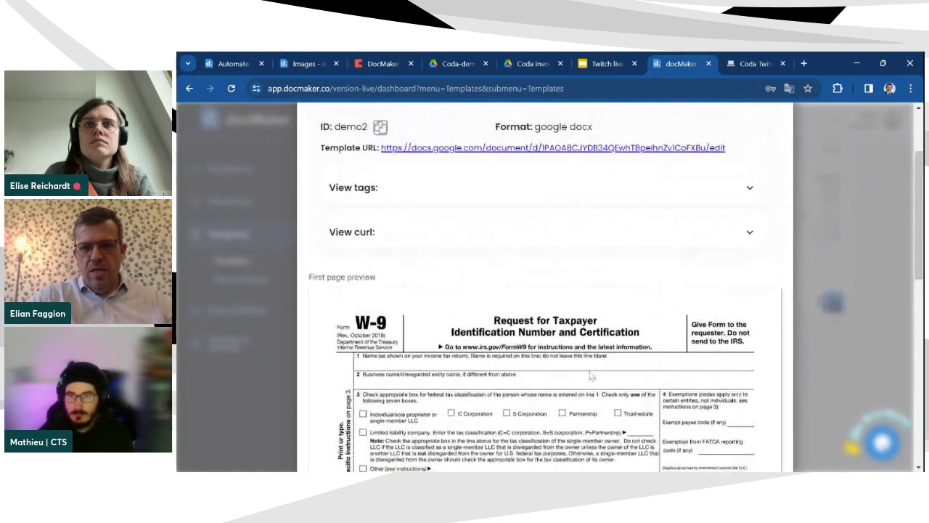
scroll(592, 375, up, 2)
click(773, 208)
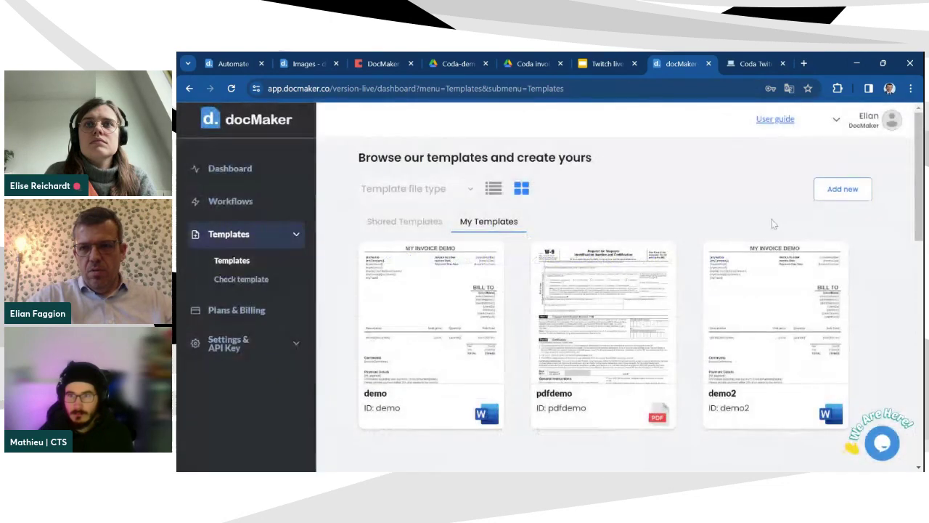
click(770, 262)
scroll(770, 261, down, 3)
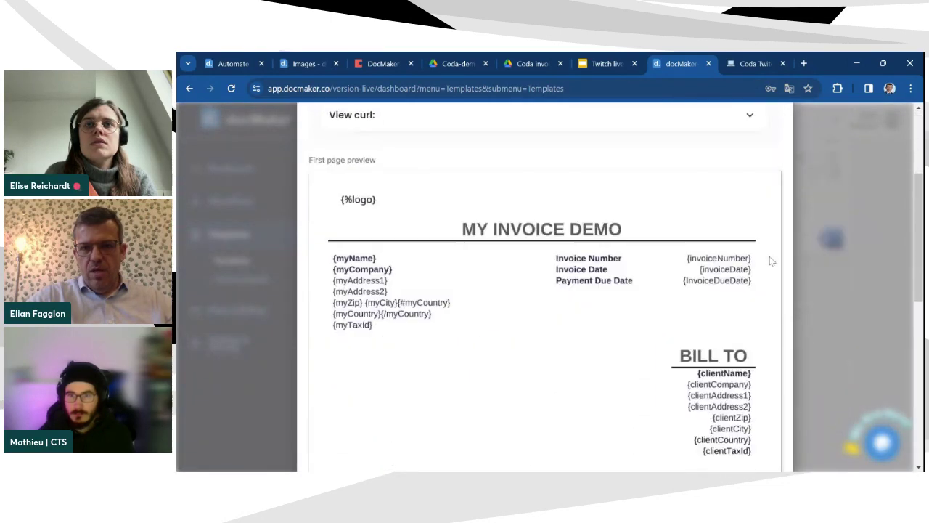
scroll(771, 260, up, 2)
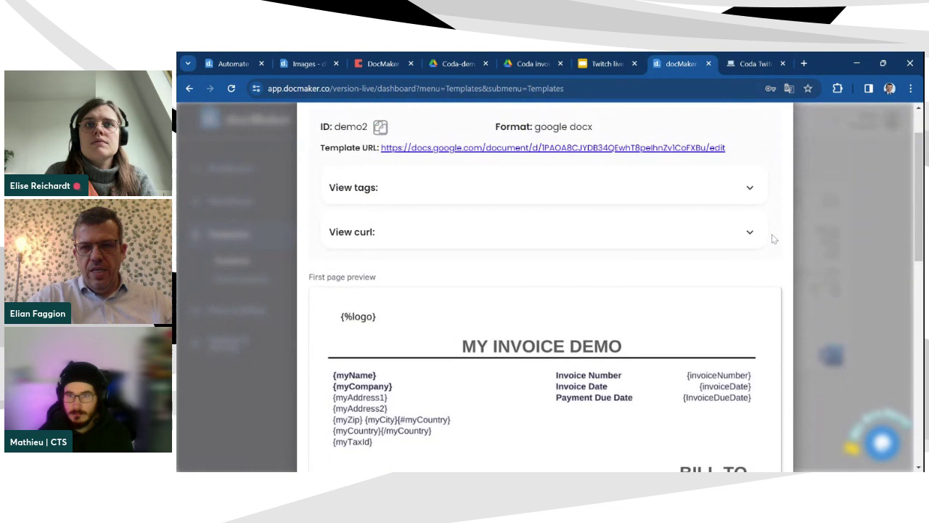
Step: Expand the tag list of the demo2 template, read through its JSON keys, and collapse it
click(748, 188)
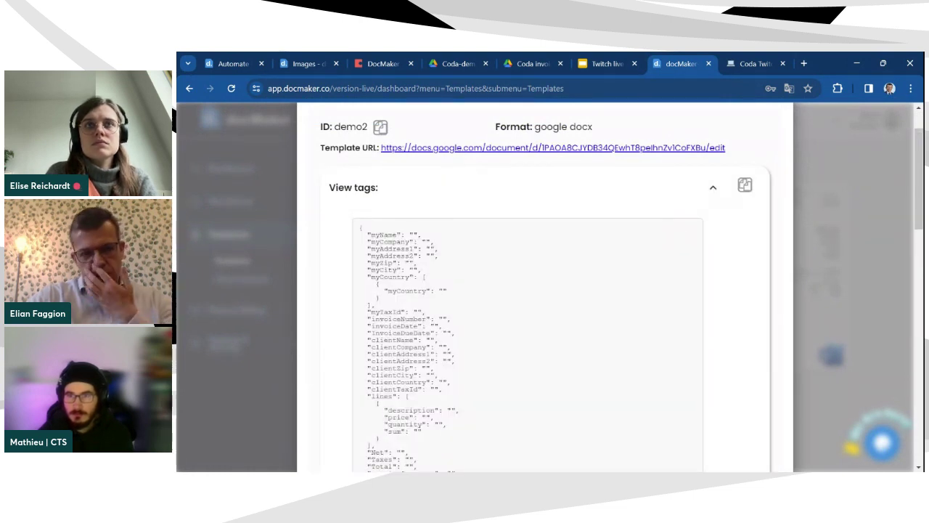
scroll(413, 294, down, 2)
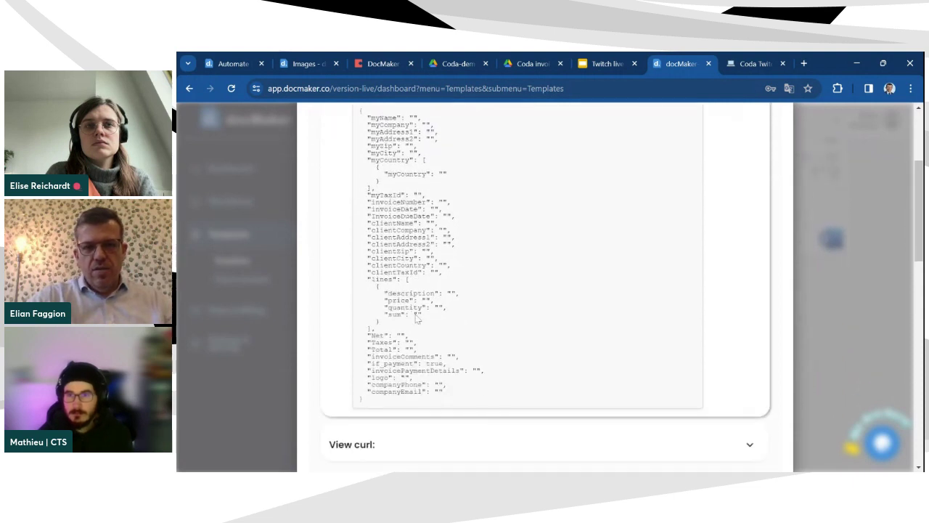
scroll(418, 305, up, 2)
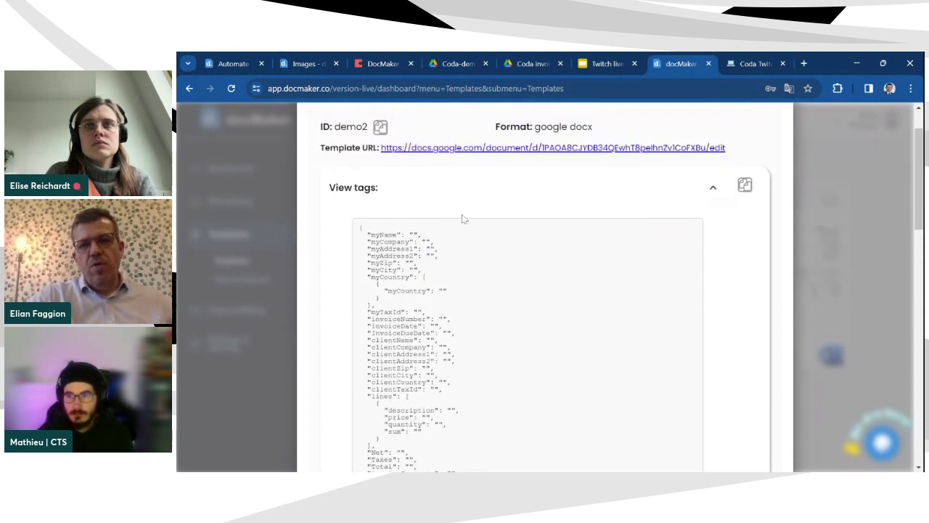
click(712, 197)
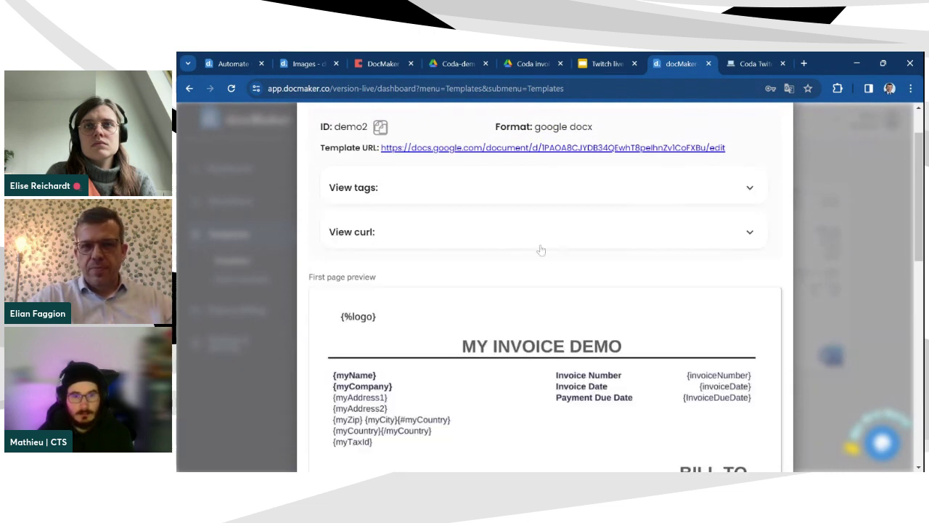
Step: Copy the ID of the demo2 template to the clipboard and close the template details
scroll(542, 249, up, 1)
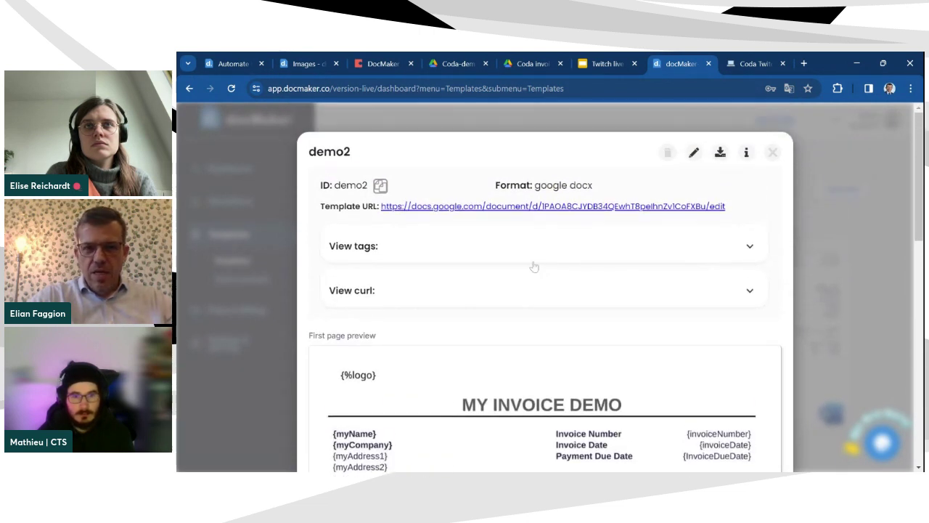
click(381, 187)
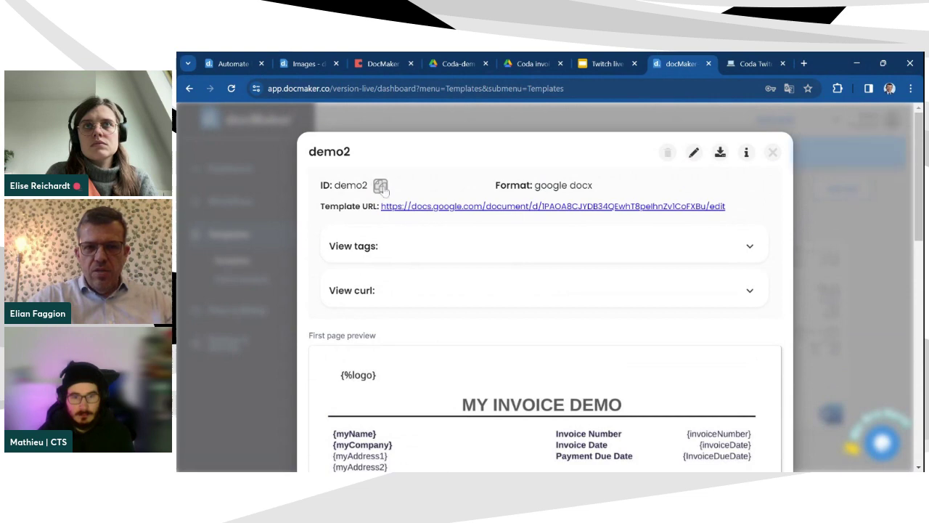
click(773, 153)
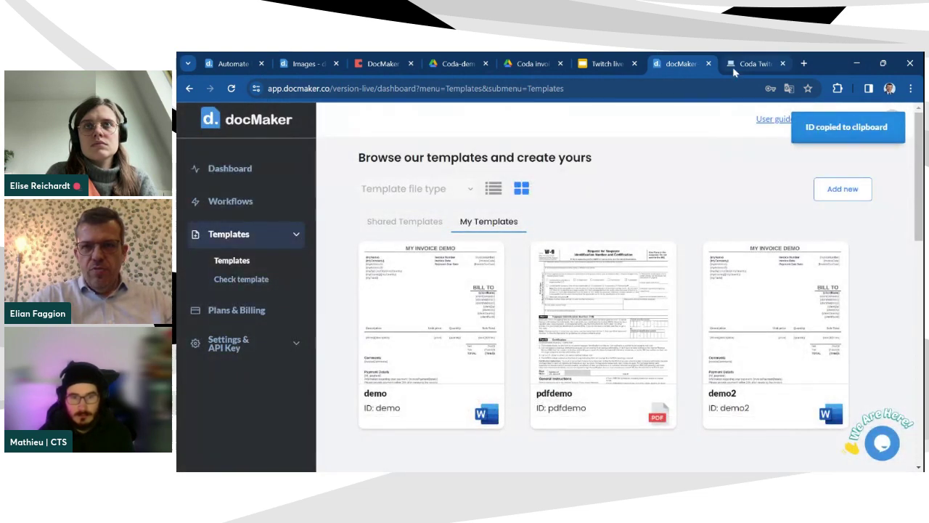
Step: Switch to the docMaker pdf generation pack page in the Coda gallery and examine its description, buttons and formula under Building Blocks
click(732, 67)
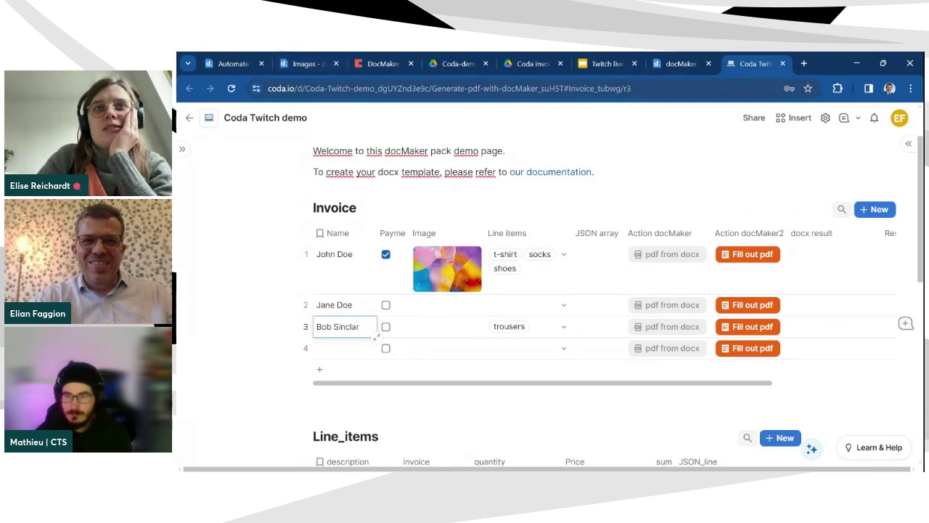
click(360, 66)
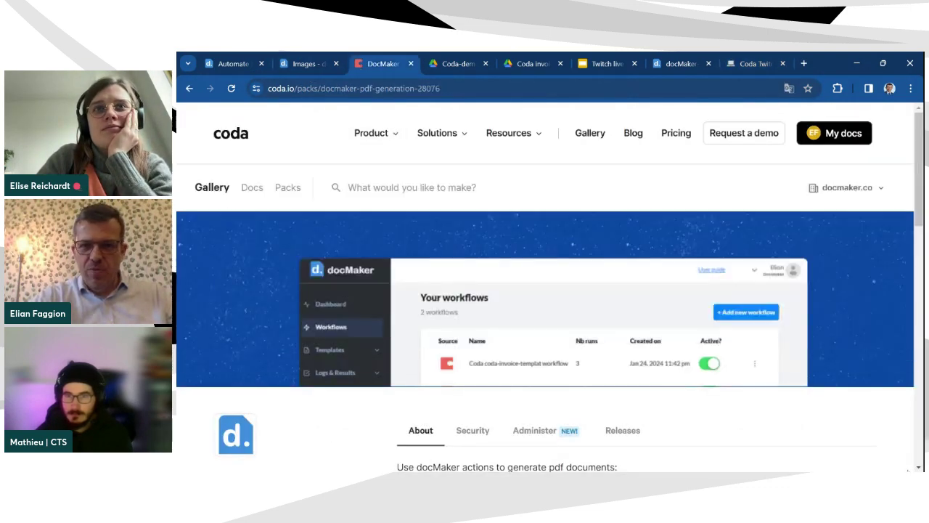
scroll(828, 414, down, 1)
scroll(826, 403, down, 4)
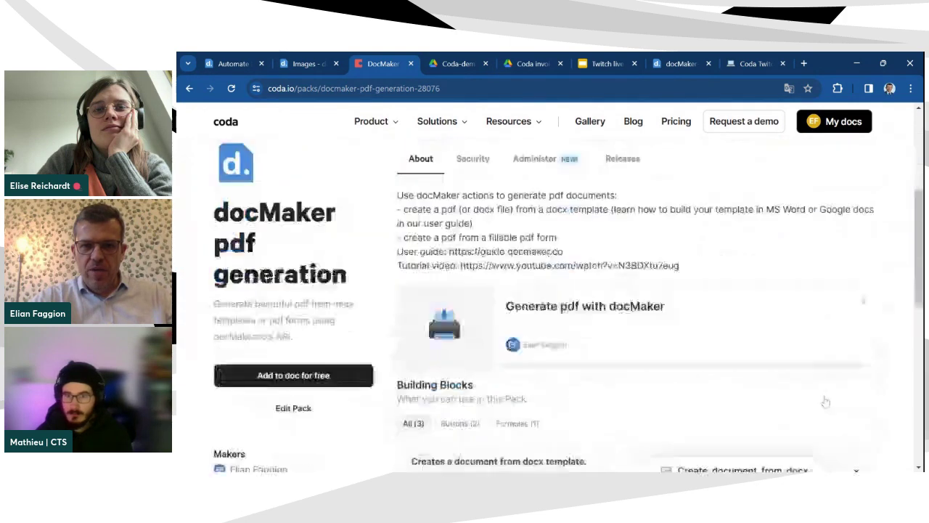
scroll(825, 400, up, 2)
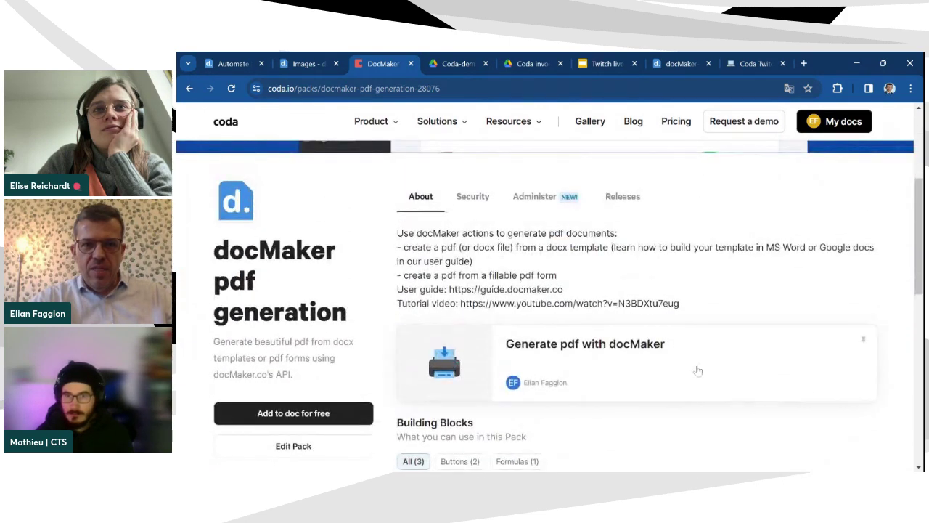
mouse_move(439, 130)
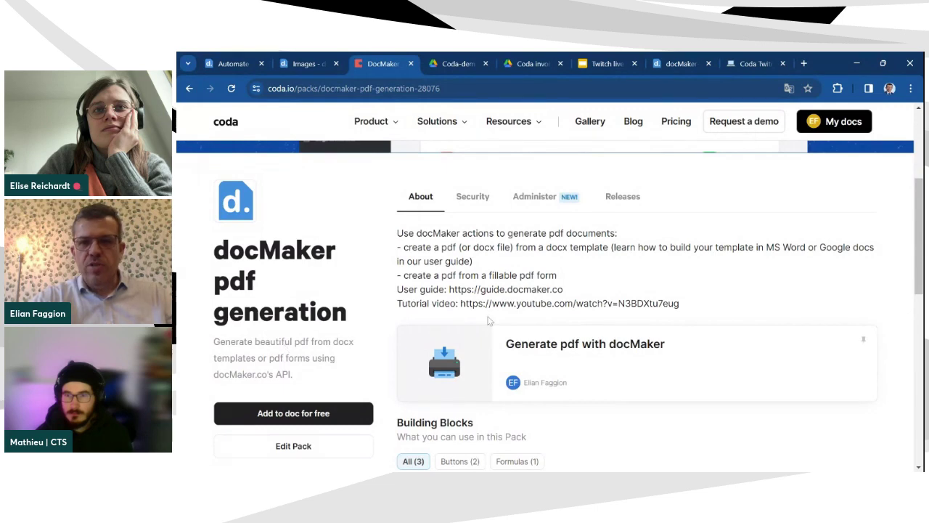
scroll(566, 346, down, 1)
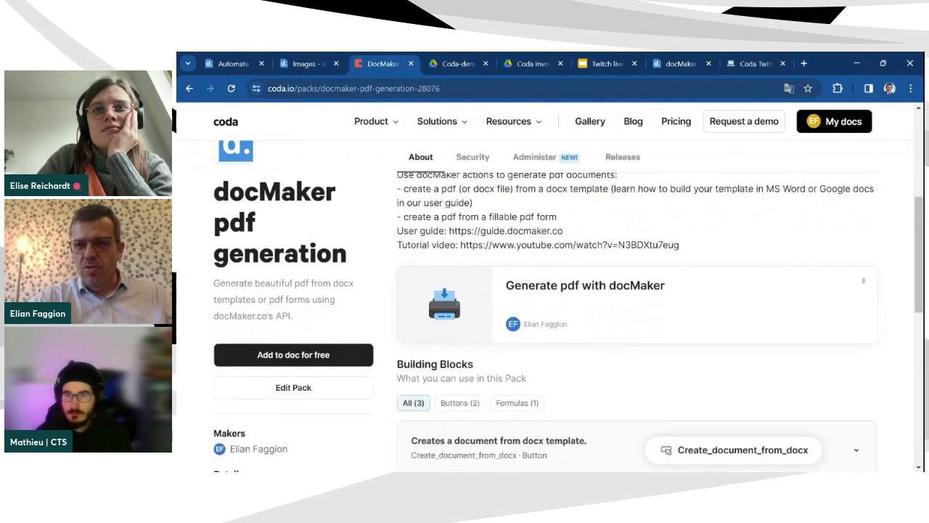
scroll(704, 294, down, 3)
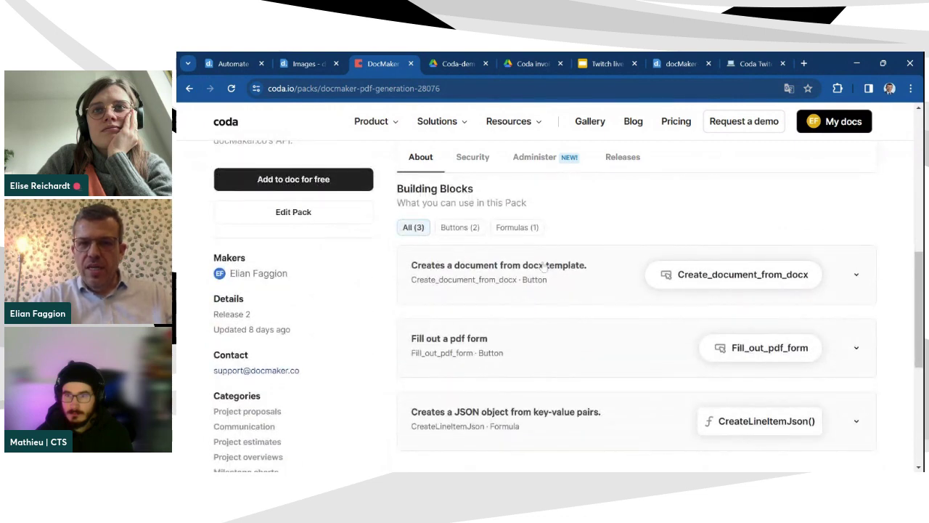
scroll(572, 272, down, 2)
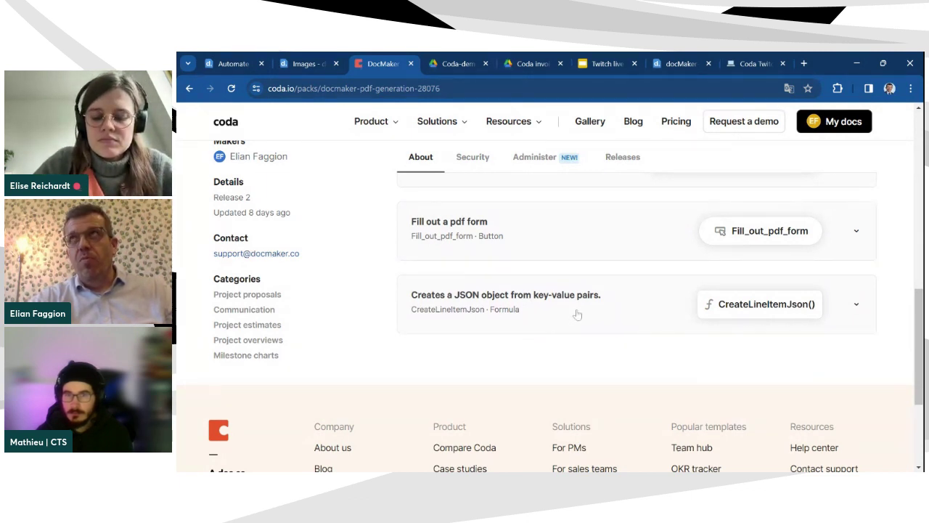
scroll(578, 313, up, 1)
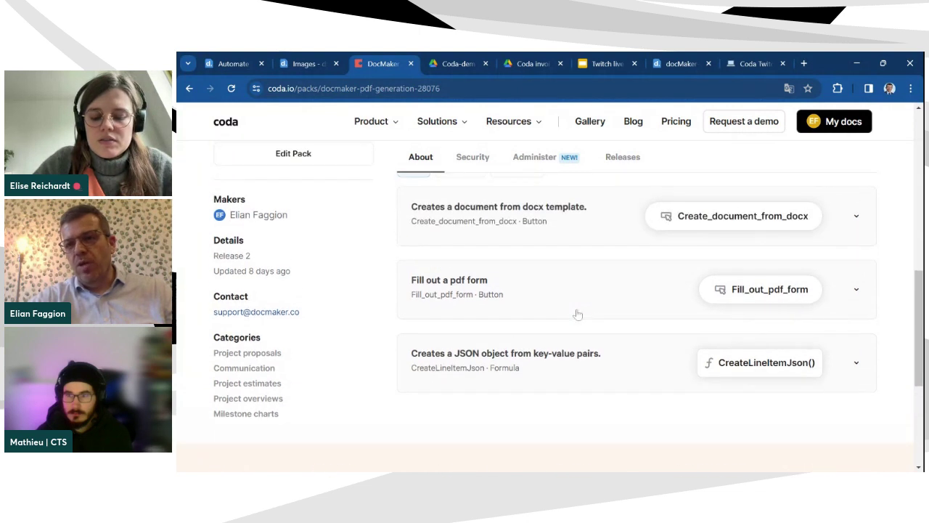
scroll(577, 363, up, 1)
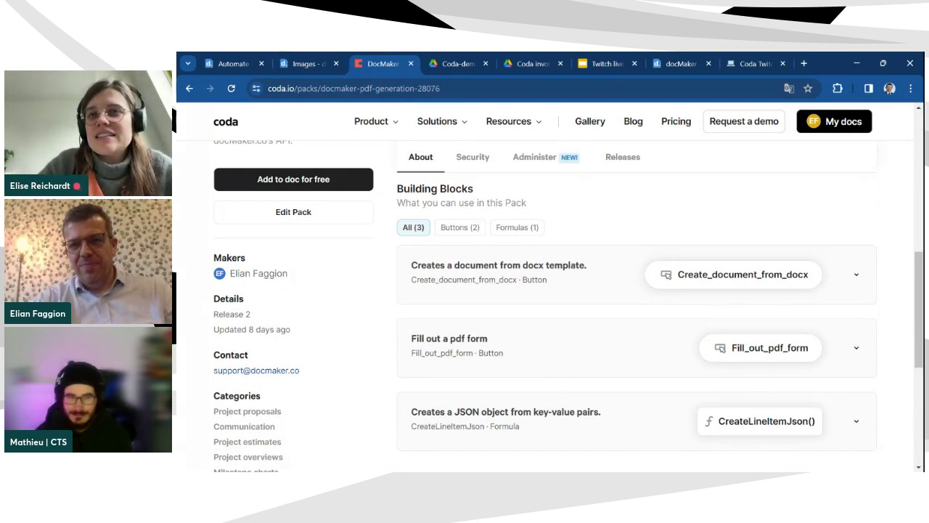
scroll(558, 369, down, 1)
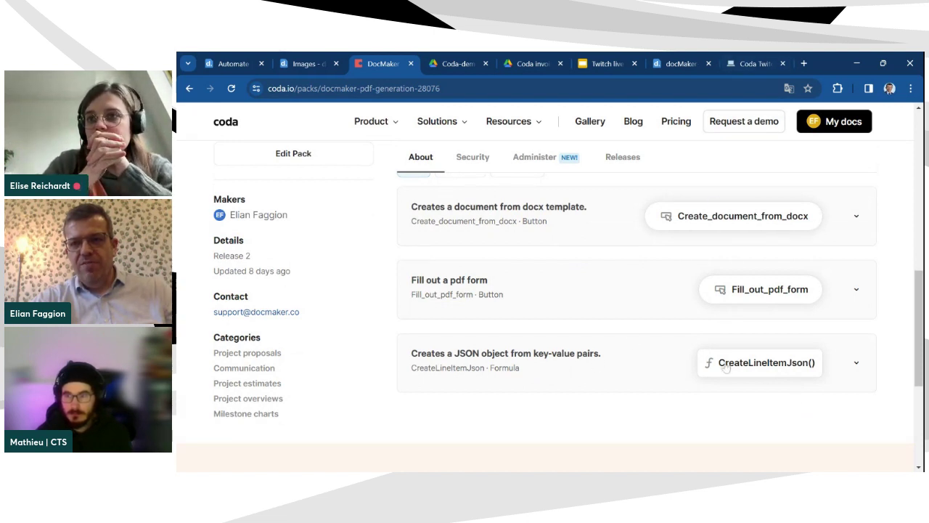
Step: Switch to the Coda Twitch demo doc and review the Invoice and Line_items tables, including the invoice choices for the t-shirt line
click(755, 64)
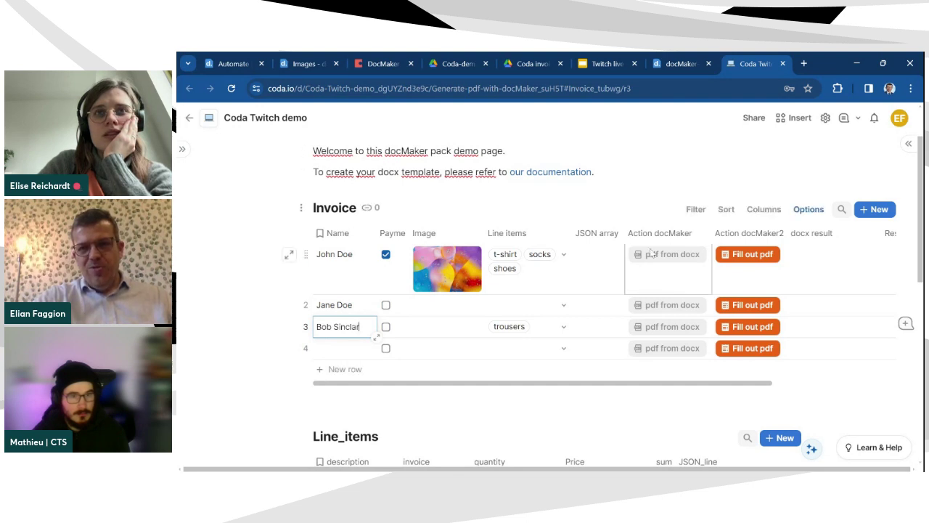
mouse_move(650, 252)
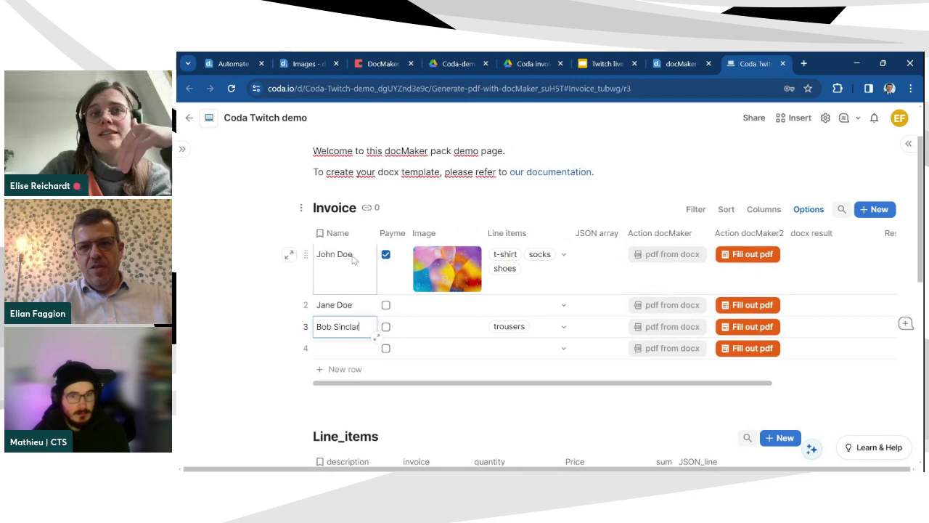
scroll(354, 260, down, 3)
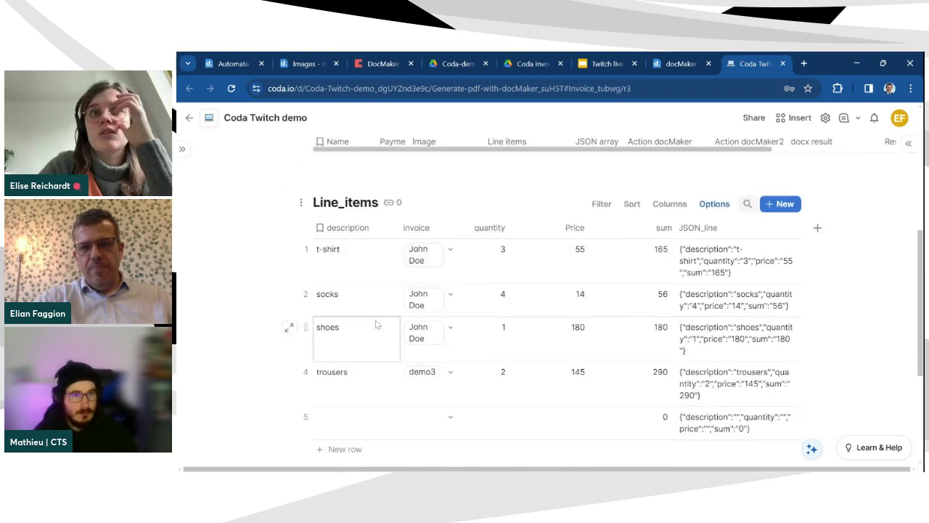
click(451, 252)
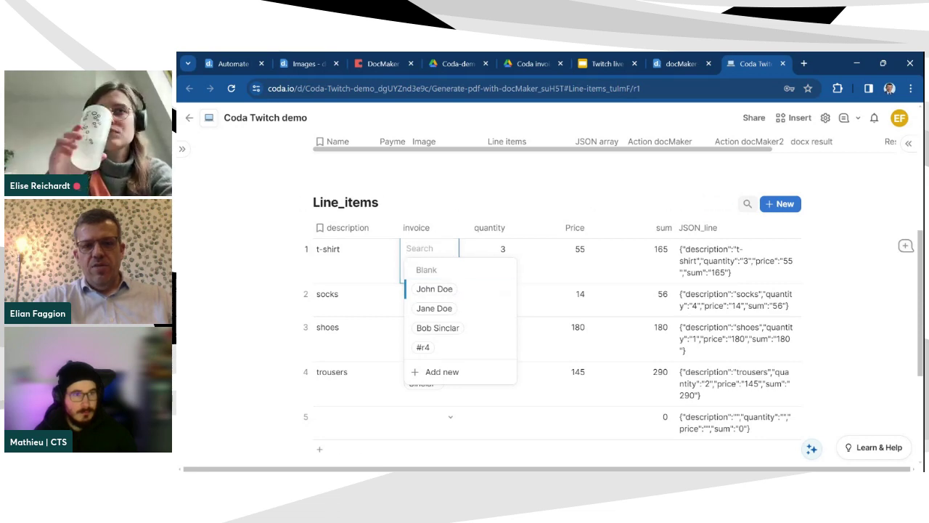
click(456, 242)
scroll(456, 242, up, 5)
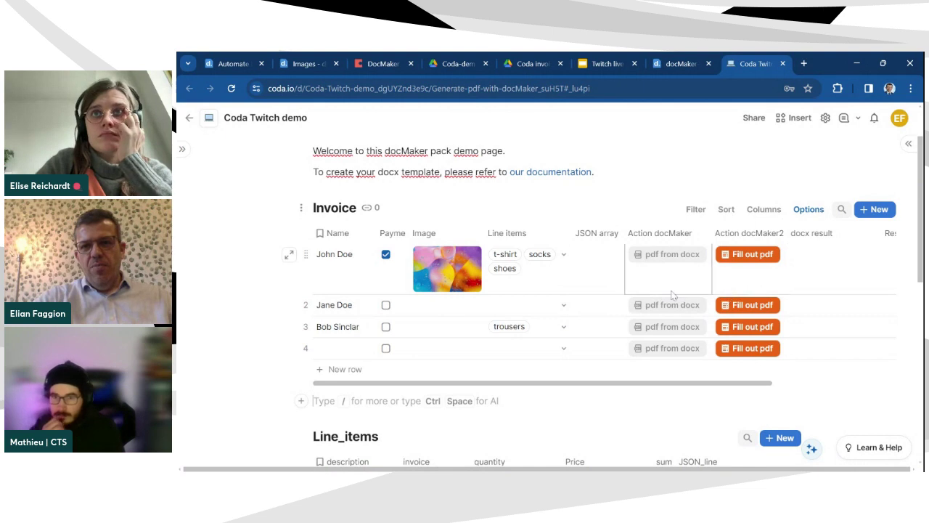
Step: Set the on-click action of the Action docMaker button in the first Invoice row to Create_document_from_docx
mouse_move(673, 261)
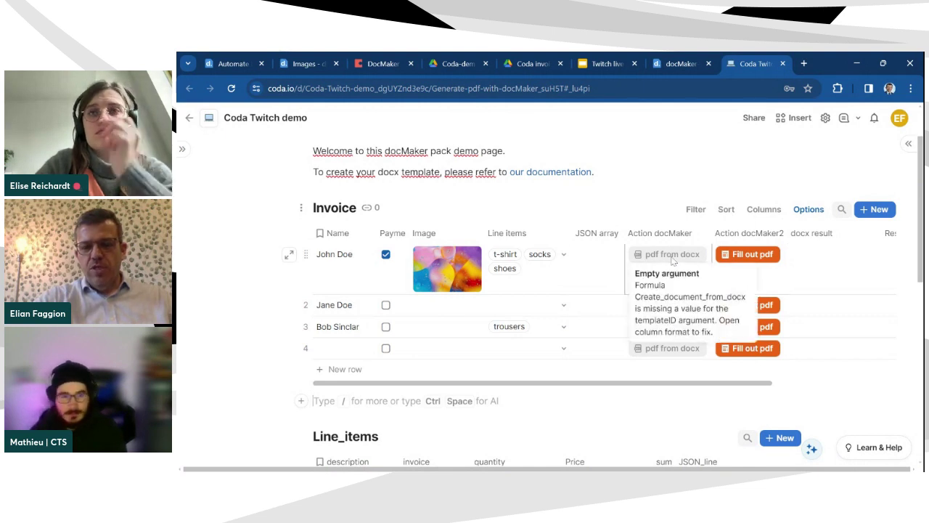
click(673, 260)
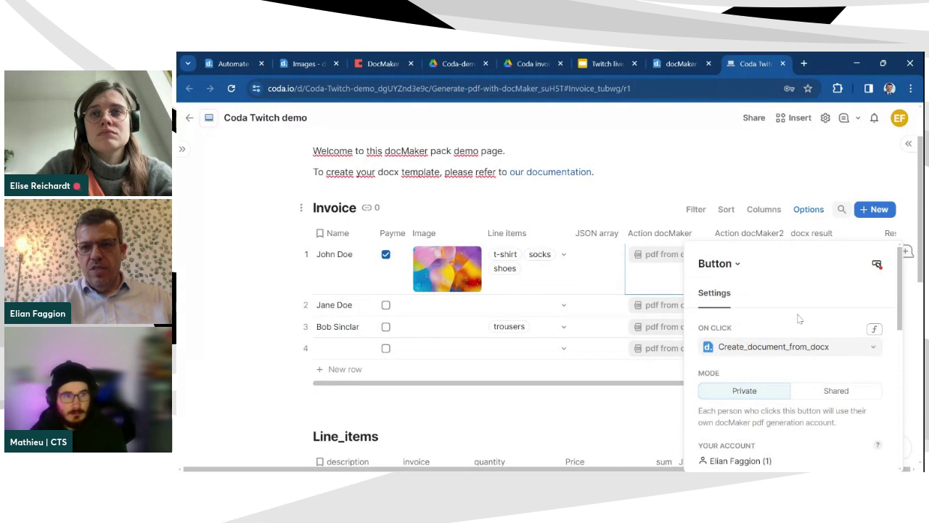
click(814, 346)
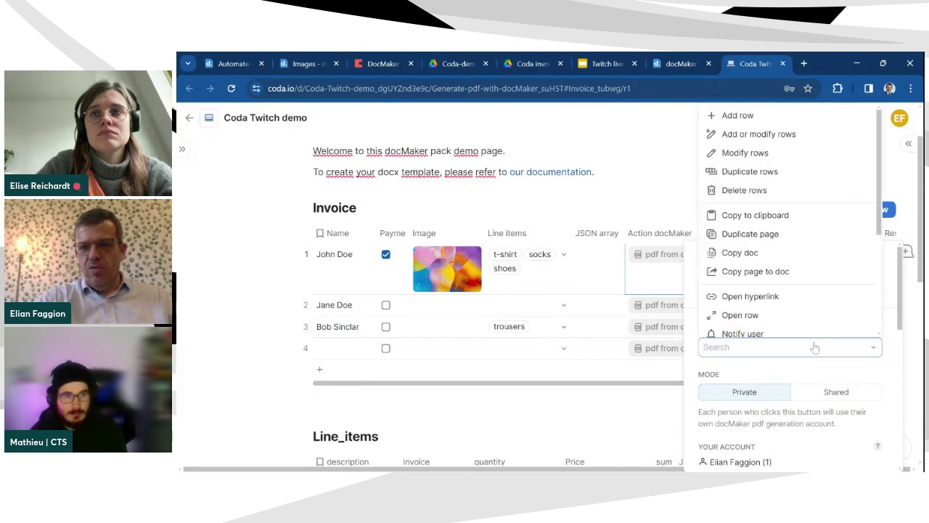
text(d)
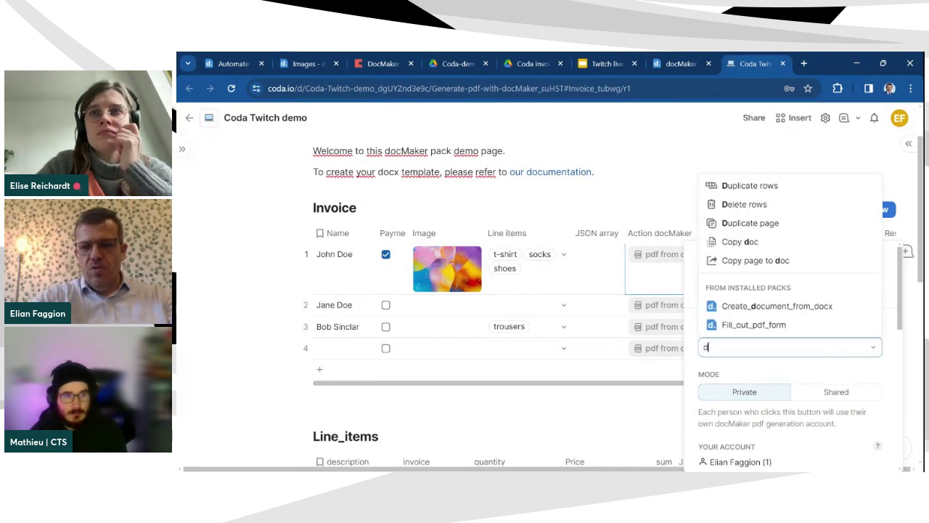
text(ocmak)
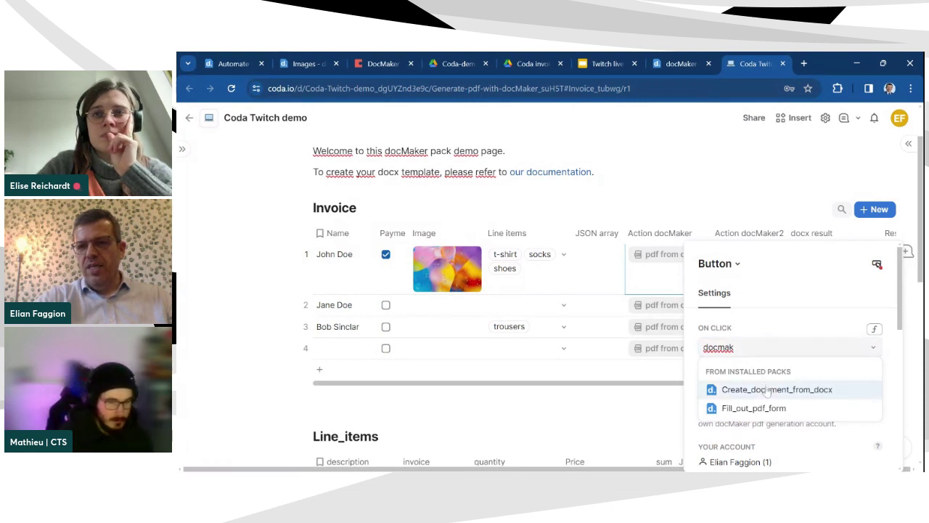
click(767, 390)
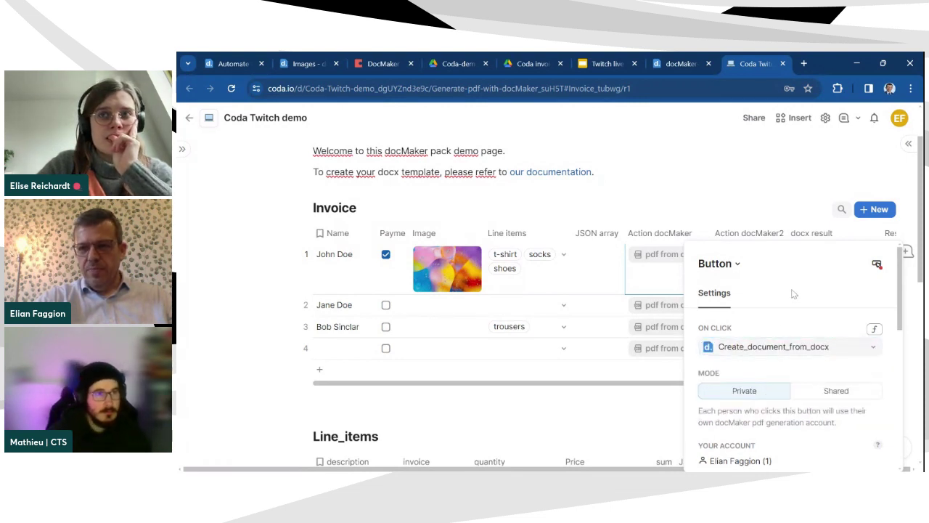
click(714, 176)
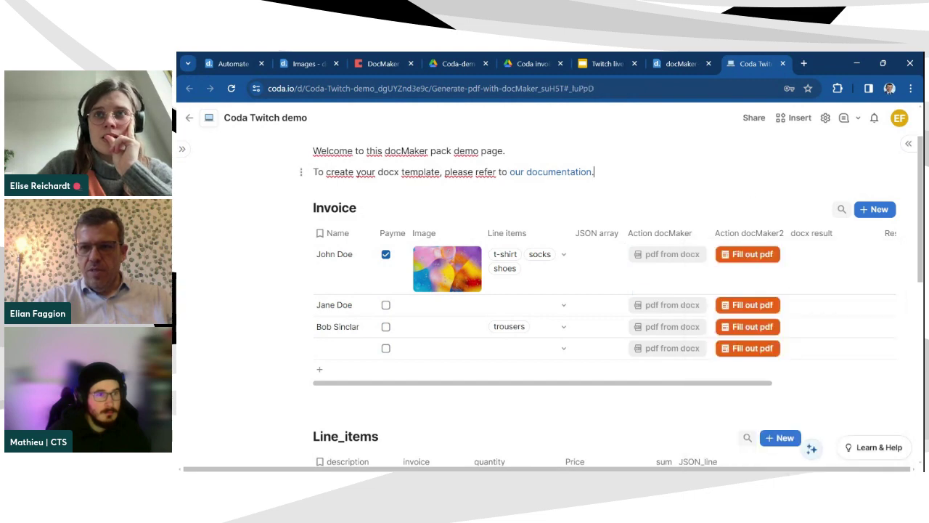
Step: Open the account settings of the Action docMaker button and start adding a new private docMaker pdf generation account
scroll(714, 178, down, 2)
scroll(715, 180, up, 1)
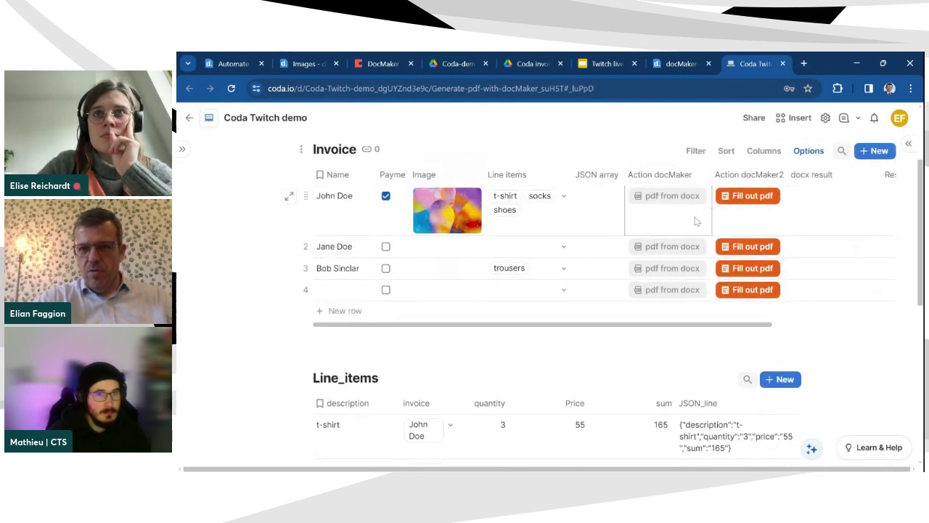
scroll(682, 210, right, 5)
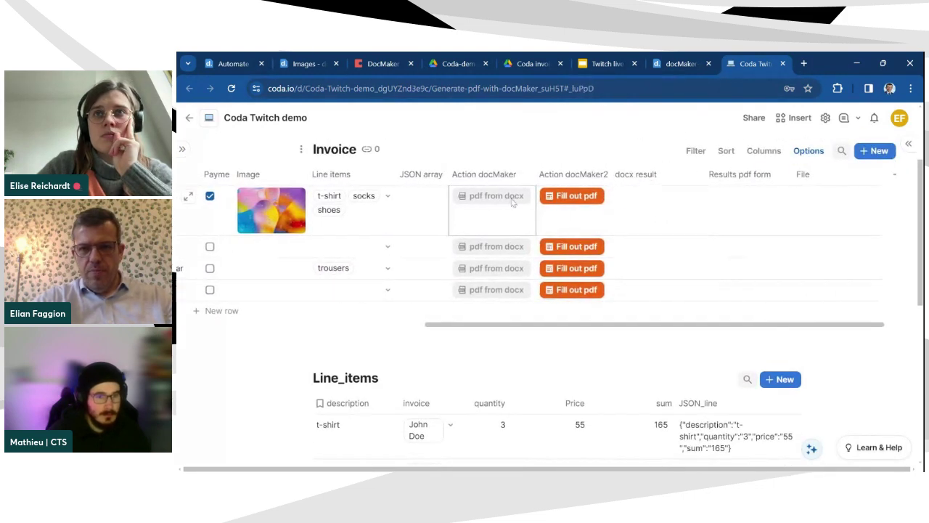
click(512, 200)
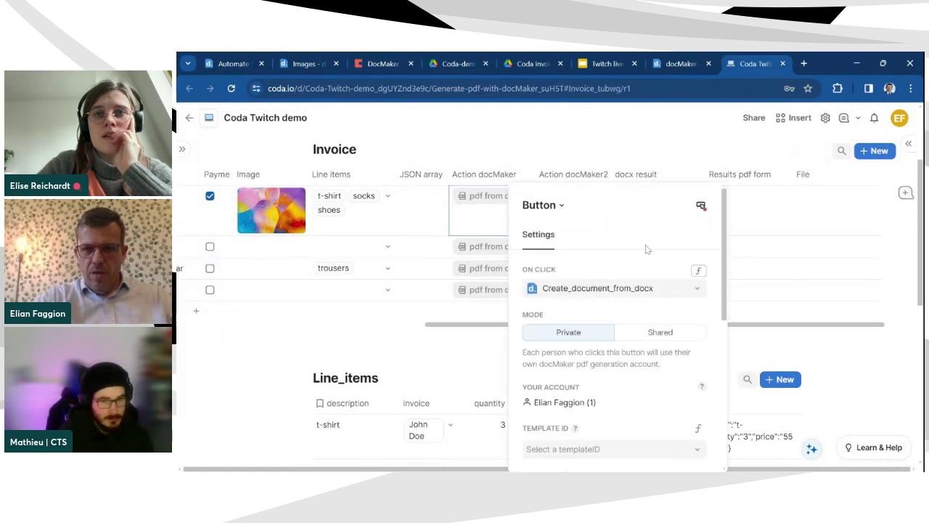
scroll(643, 250, down, 2)
scroll(645, 260, down, 1)
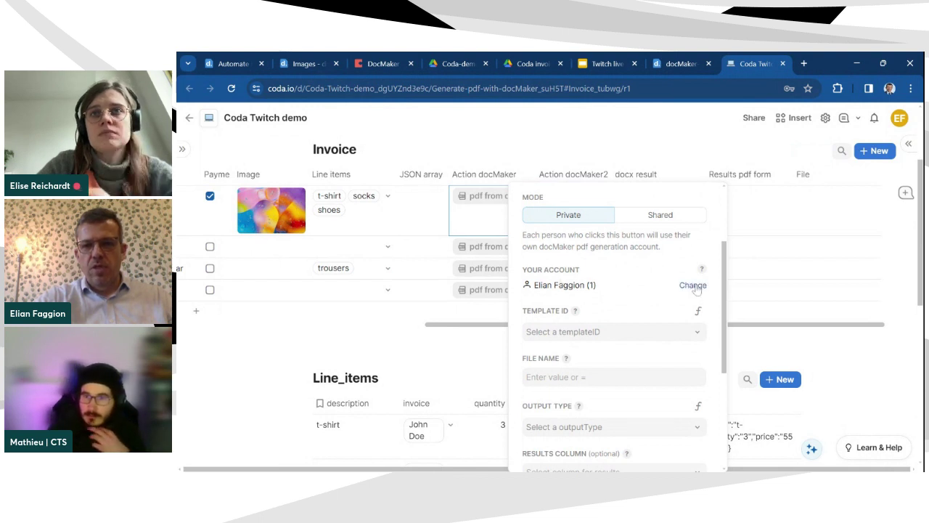
click(693, 285)
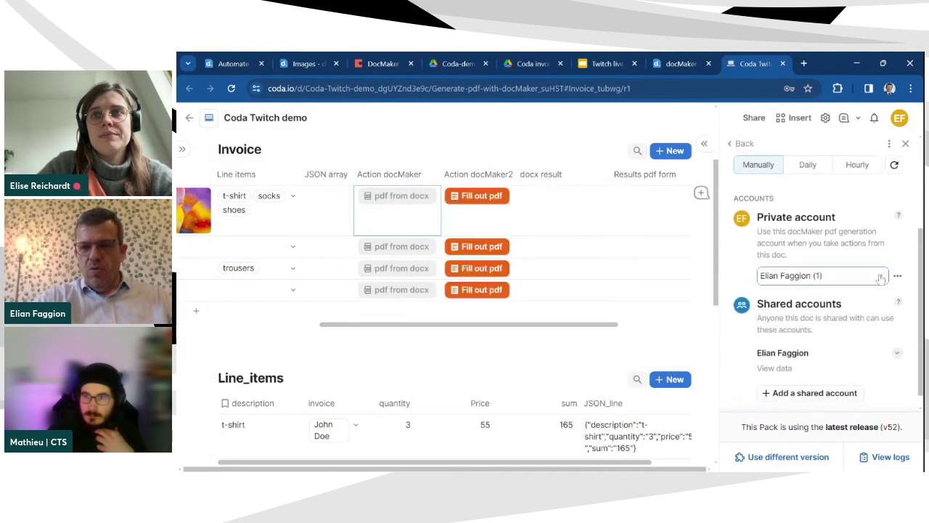
click(880, 277)
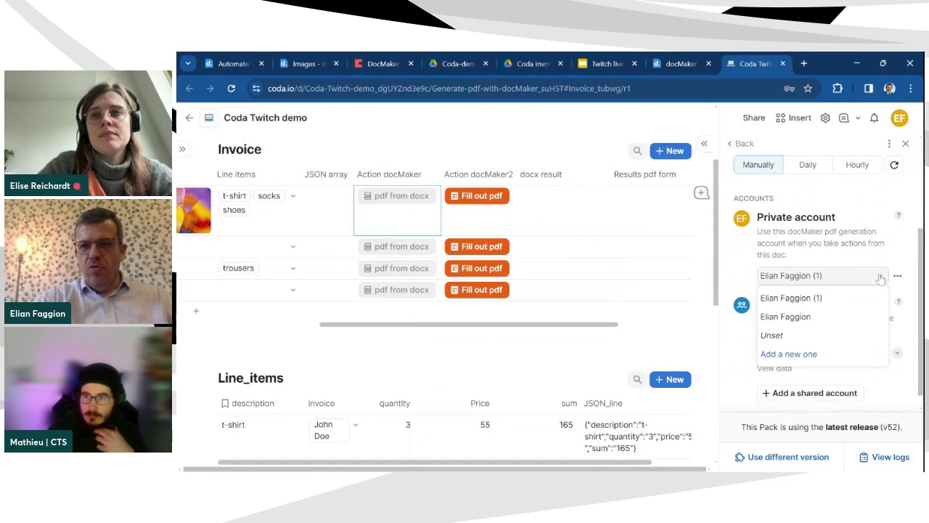
click(813, 354)
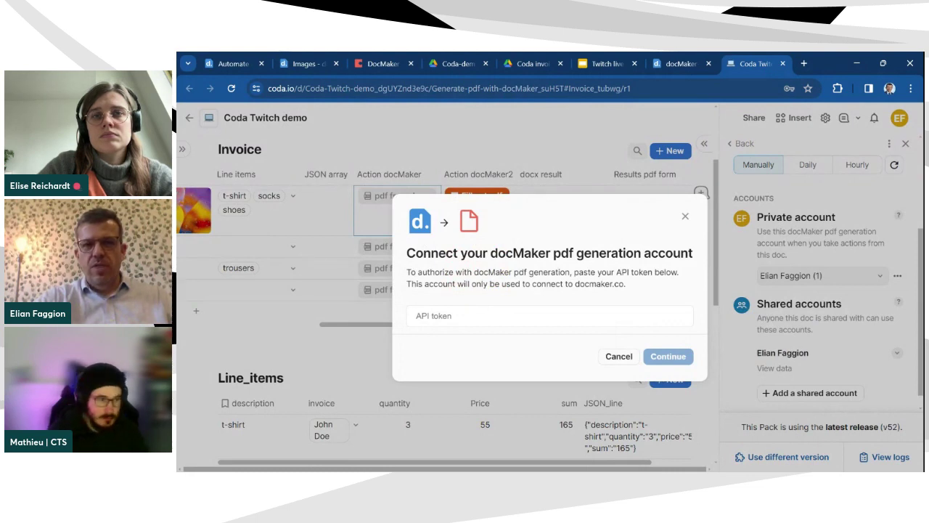
Step: Switch to the docMaker dashboard and copy the current API key to the clipboard
click(680, 64)
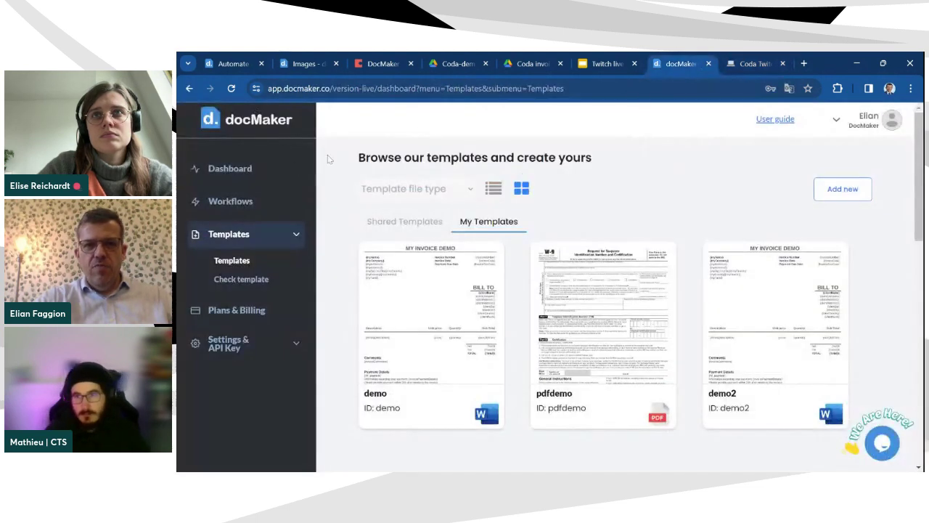
click(251, 342)
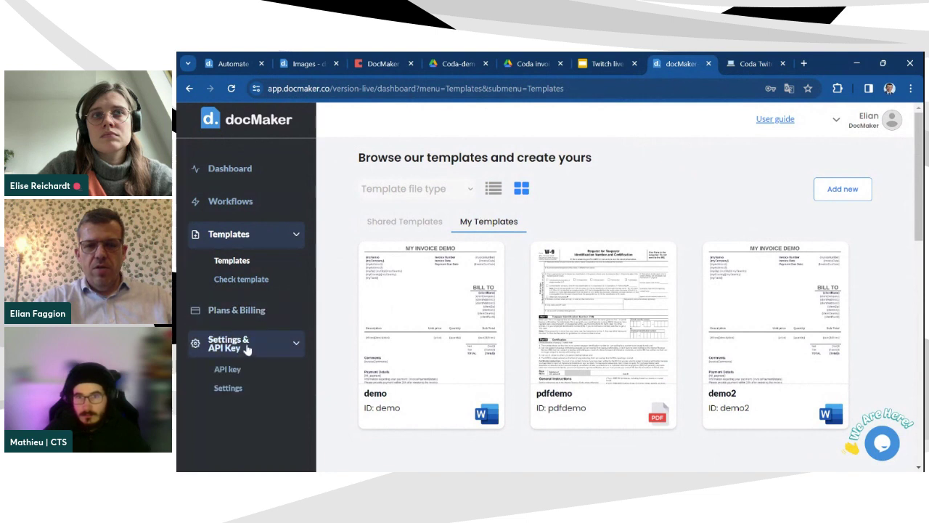
click(230, 369)
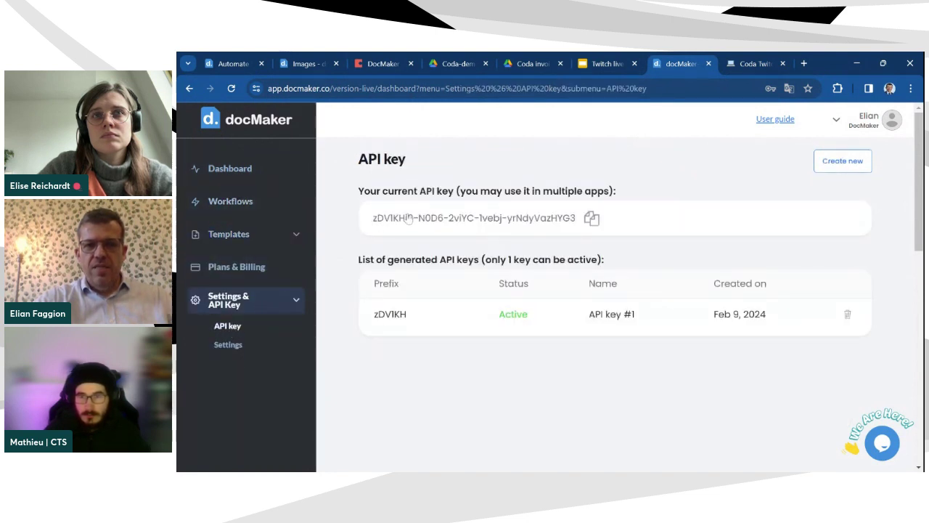
click(592, 219)
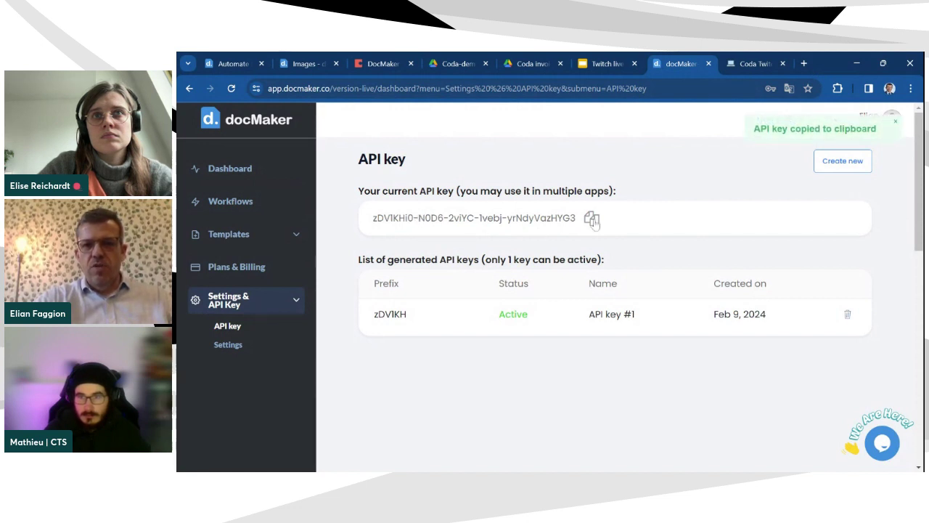
Step: Return to the Coda Twitch demo doc, paste the API token, and connect the docMaker pdf generation account
click(383, 63)
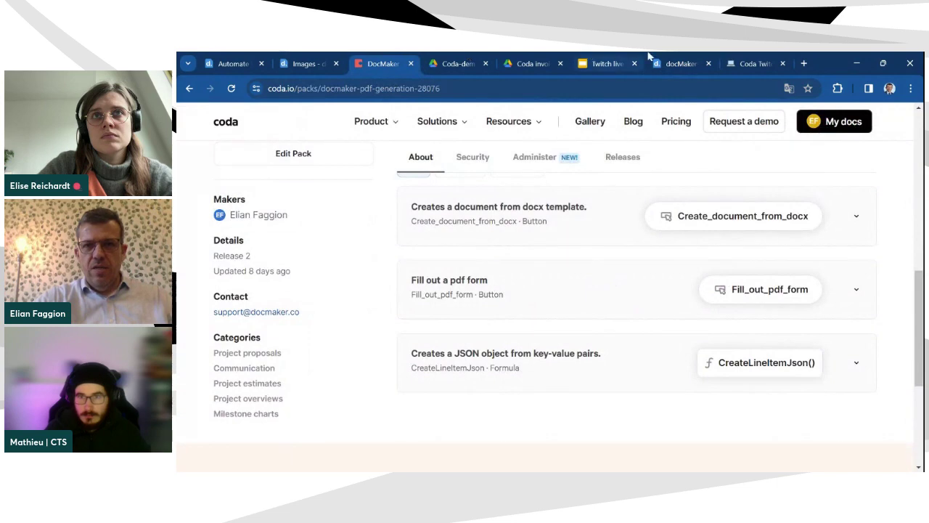
click(761, 61)
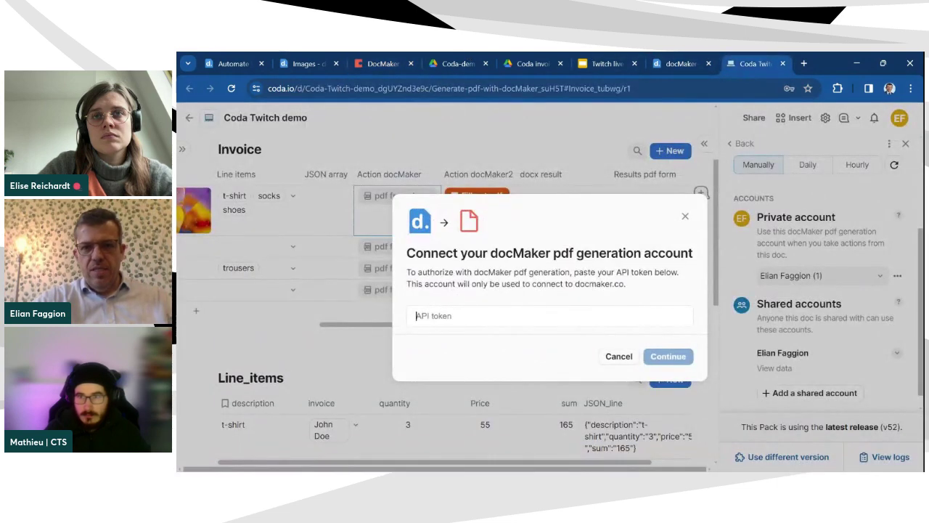
key(ctrl+v)
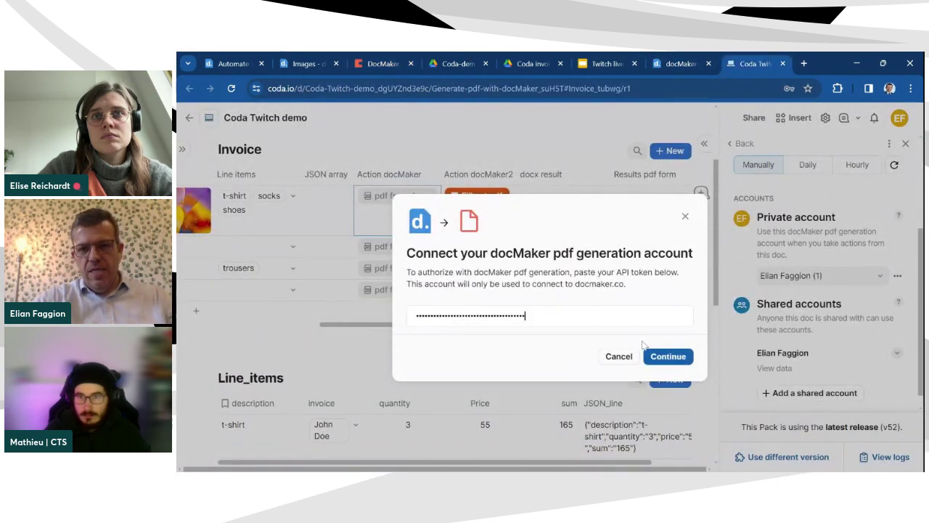
click(682, 355)
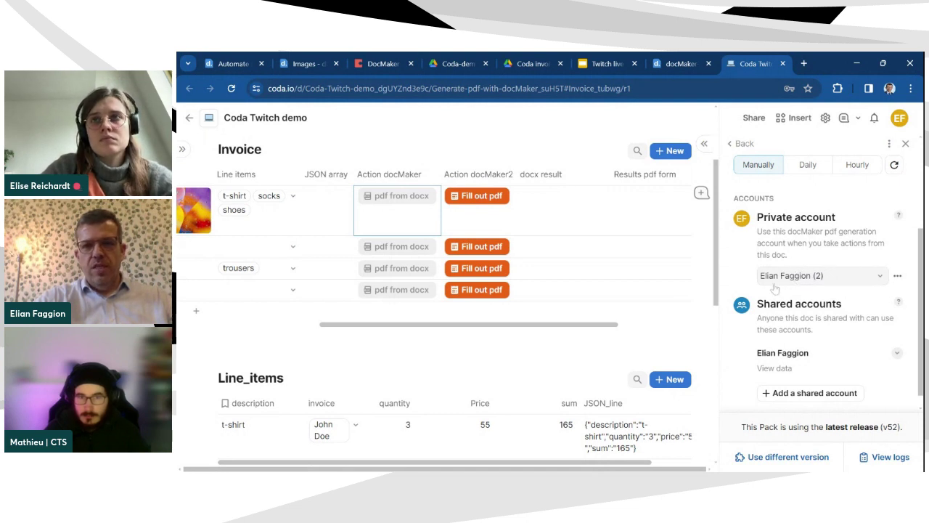
Step: Set the template ID of the first Invoice row's pdf from docx button to demo2
click(384, 203)
scroll(461, 284, down, 2)
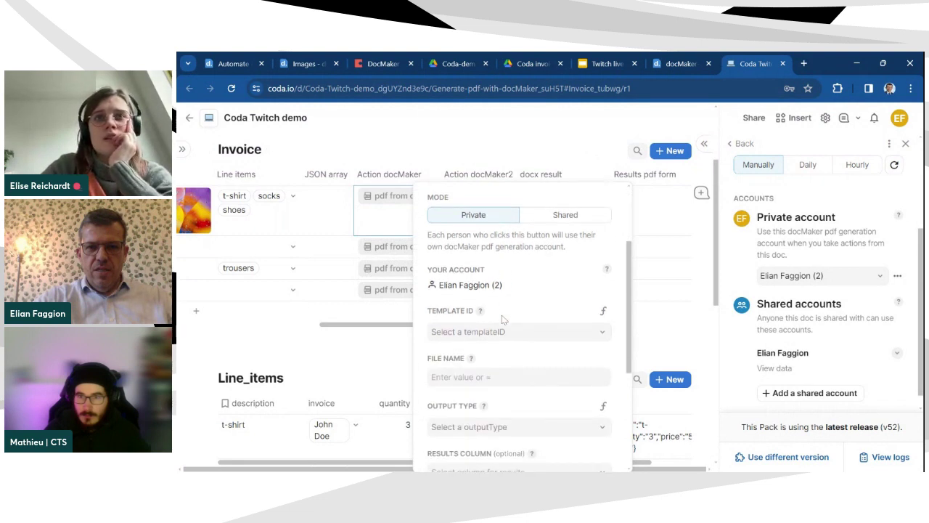
scroll(471, 288, down, 1)
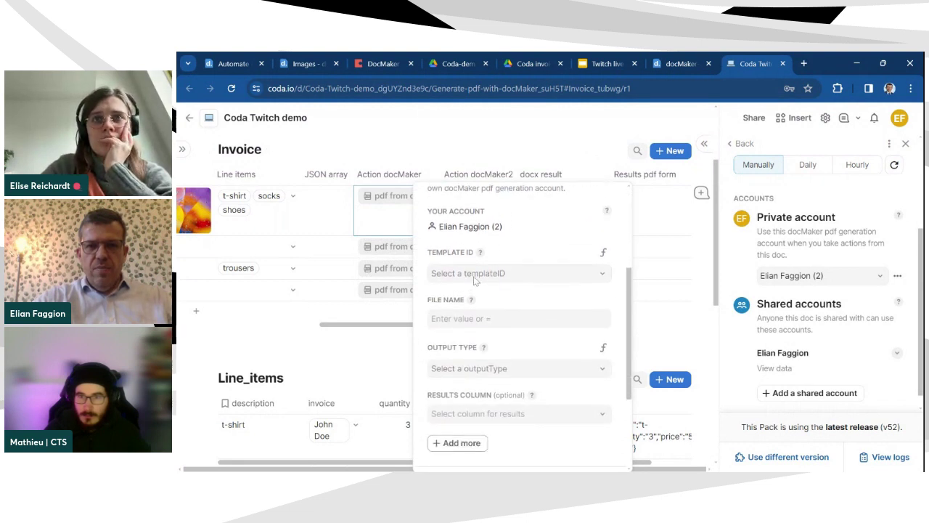
click(476, 275)
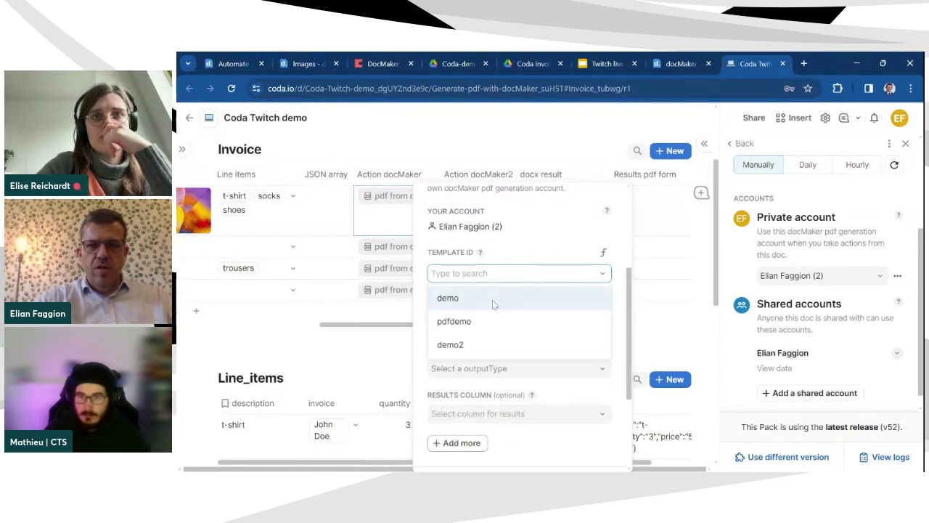
click(460, 345)
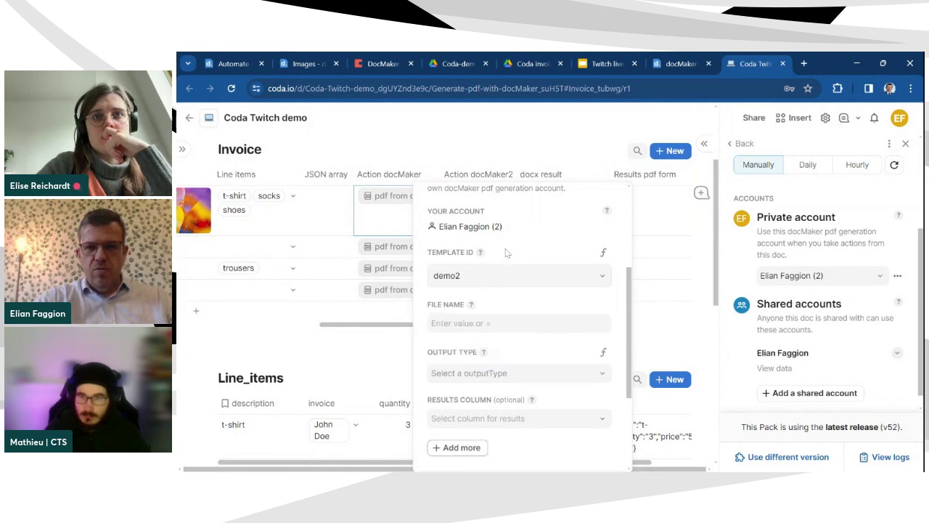
Step: Set the pdf from docx button's output file name to result.pdf
scroll(498, 250, down, 3)
scroll(507, 252, up, 2)
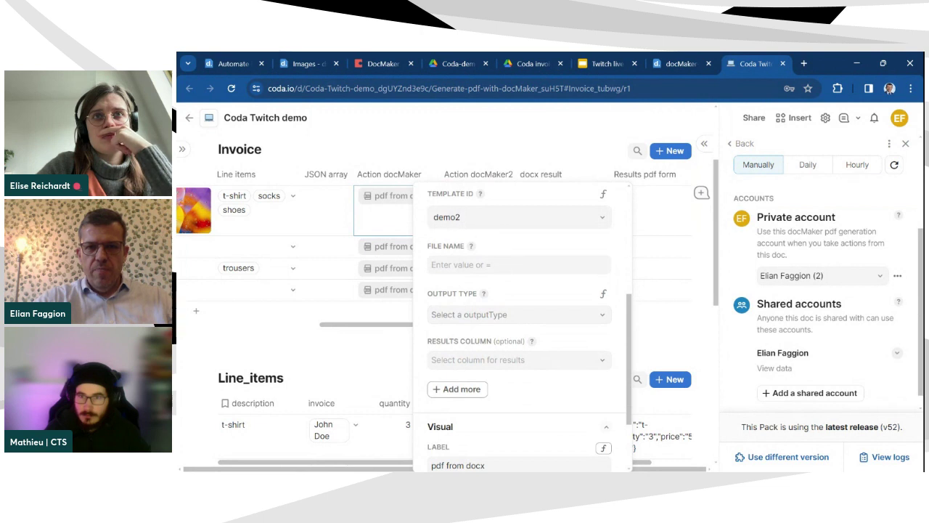
click(506, 264)
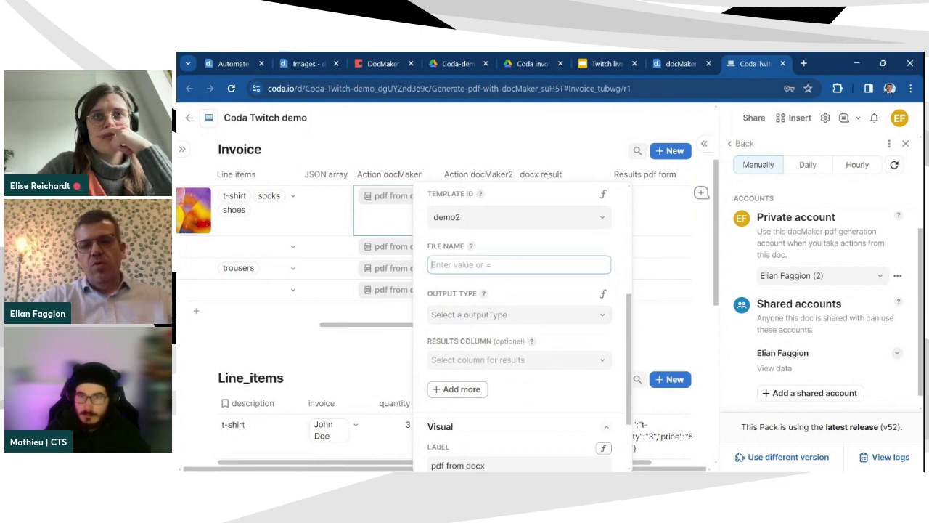
text(resut)
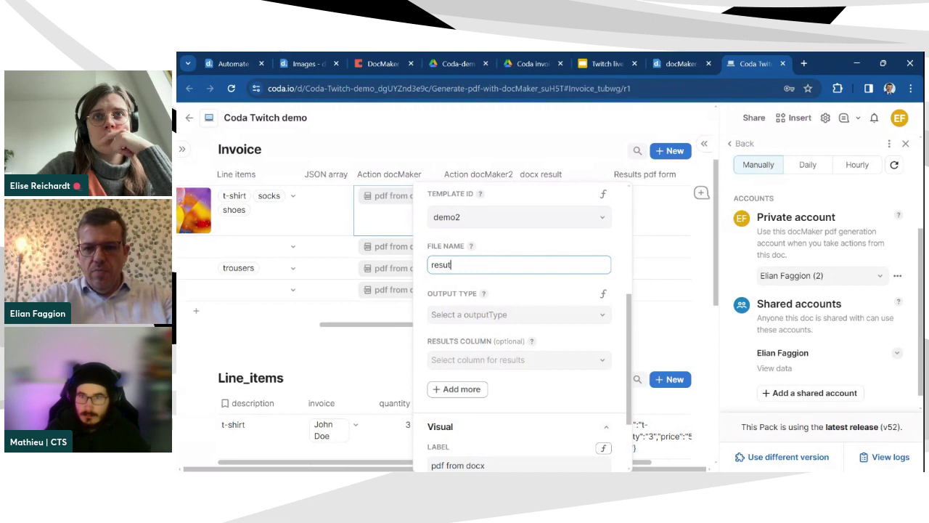
text(t.)
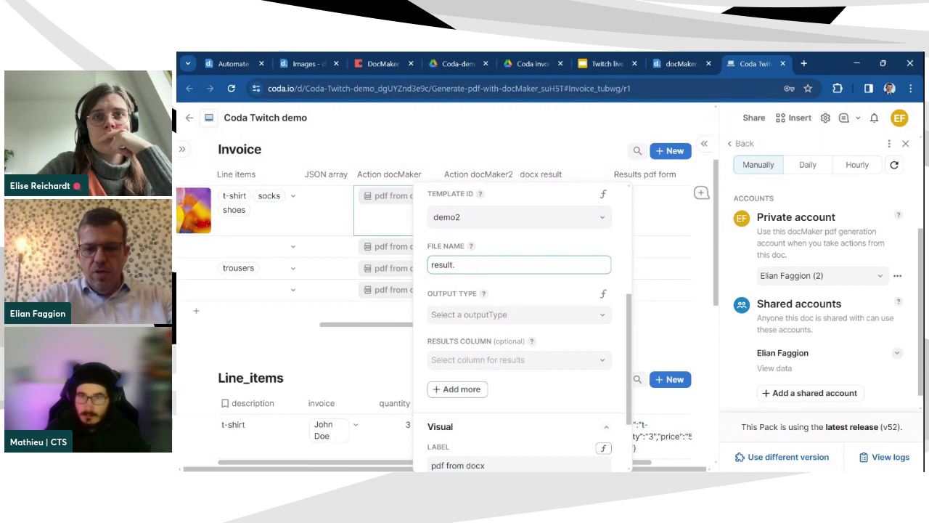
text(pdf)
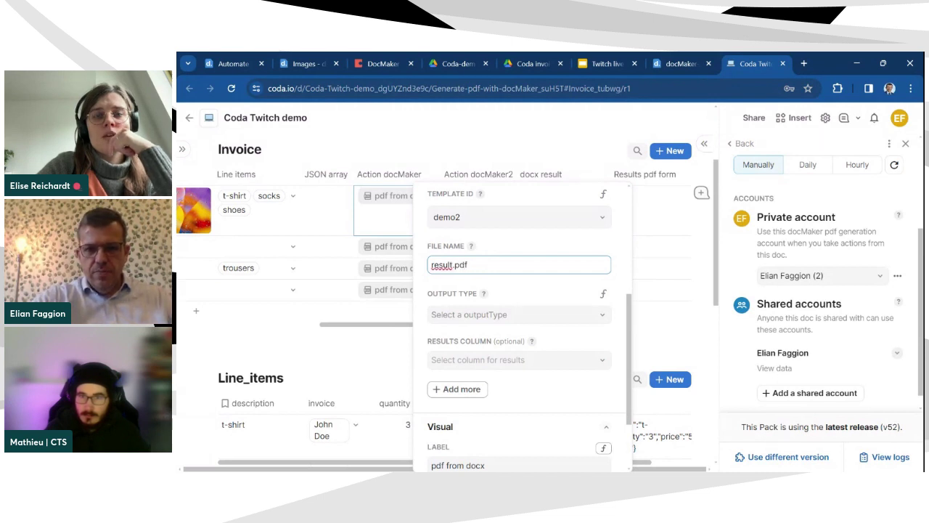
click(537, 294)
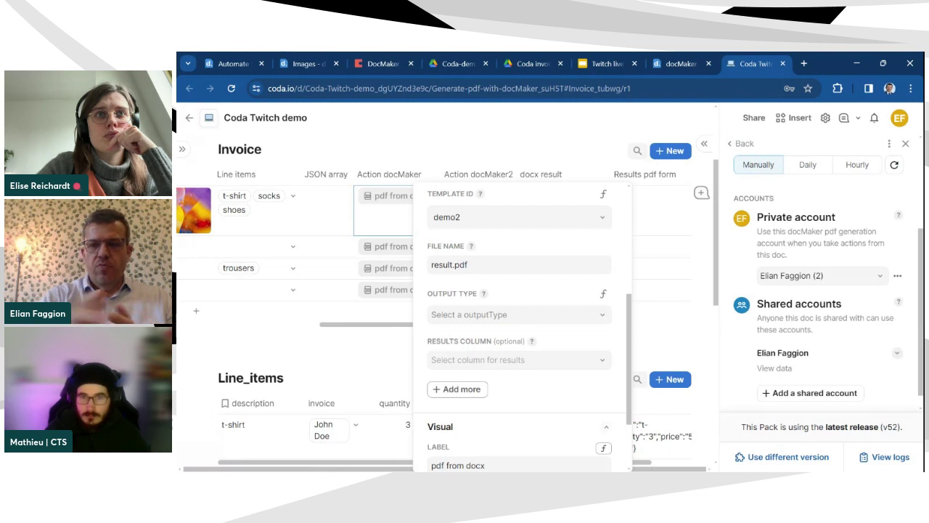
Step: Check the output type choices for the pdf from docx button without selecting one
click(468, 264)
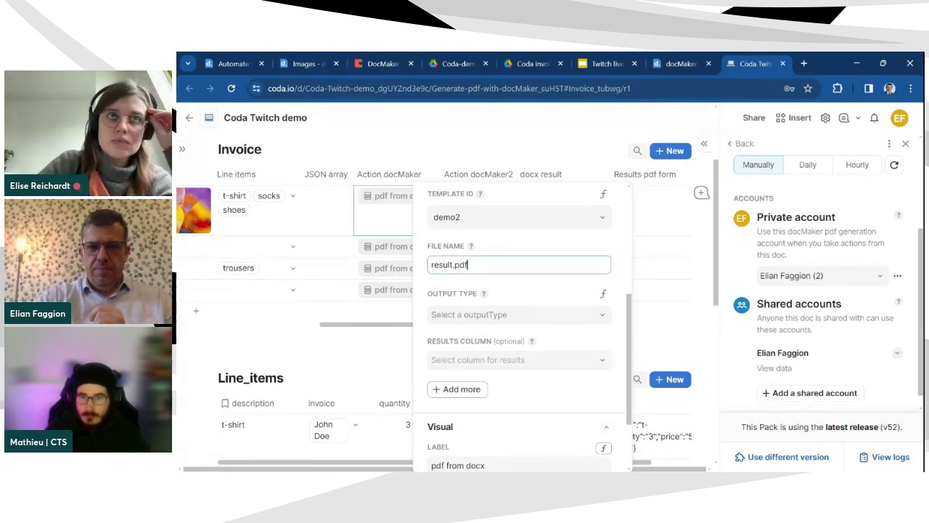
click(458, 316)
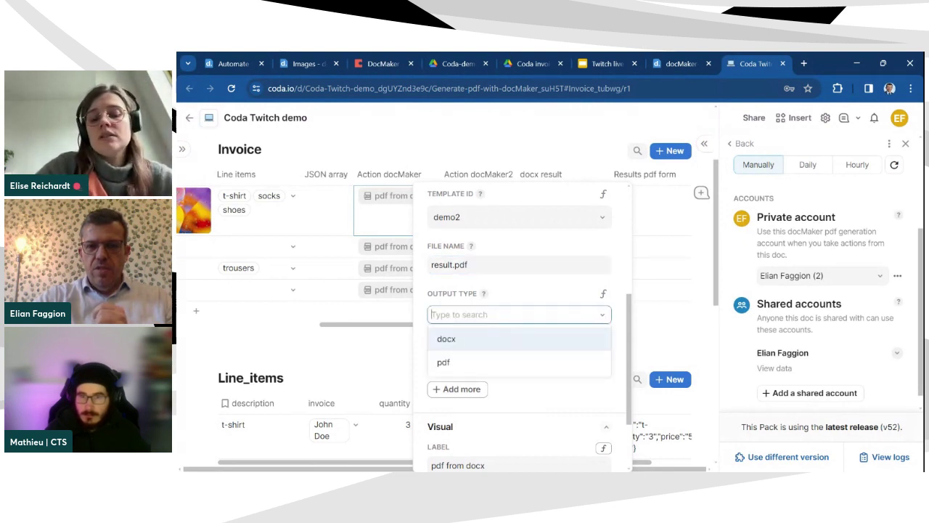
click(506, 282)
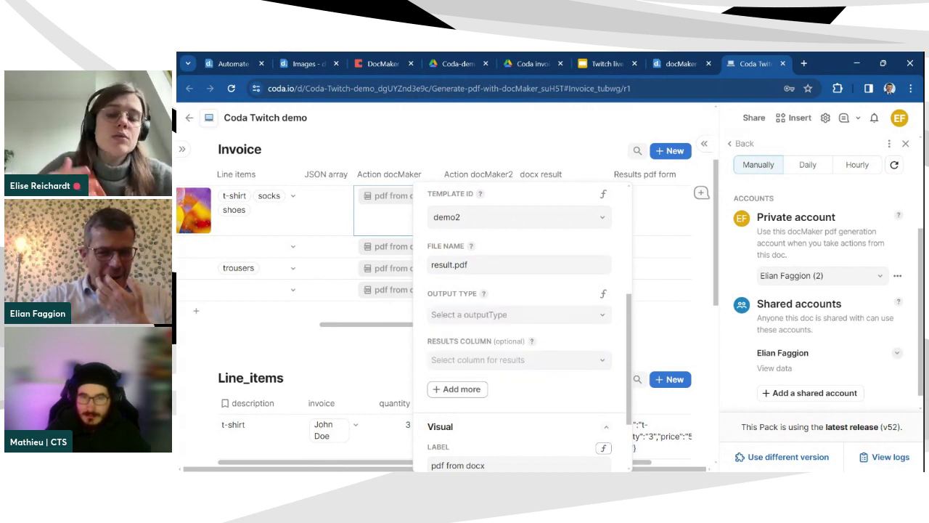
Step: Set the output type of the first Invoice row's pdf from docx button to pdf
click(468, 264)
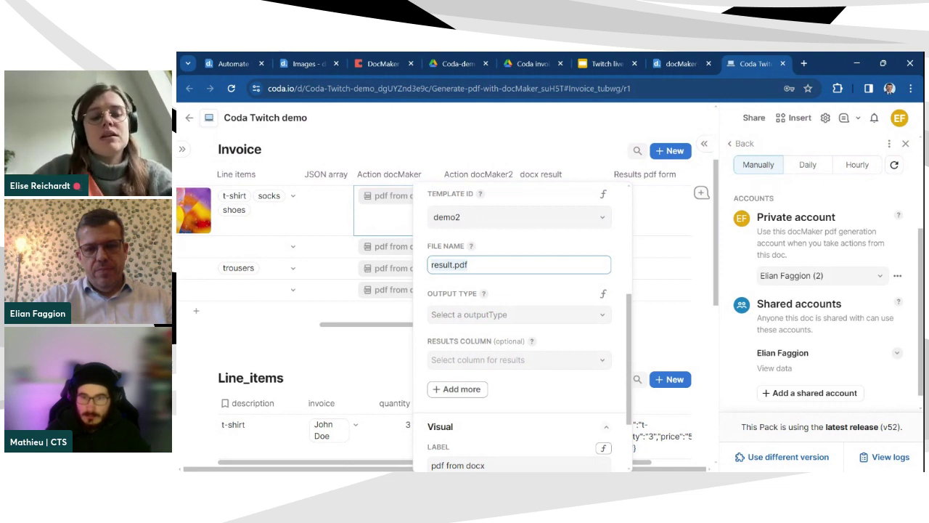
click(513, 283)
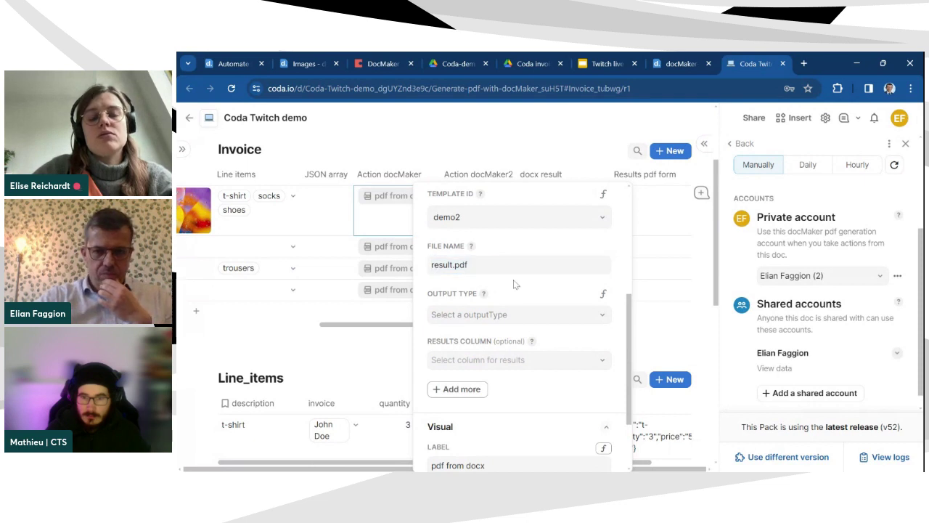
click(526, 317)
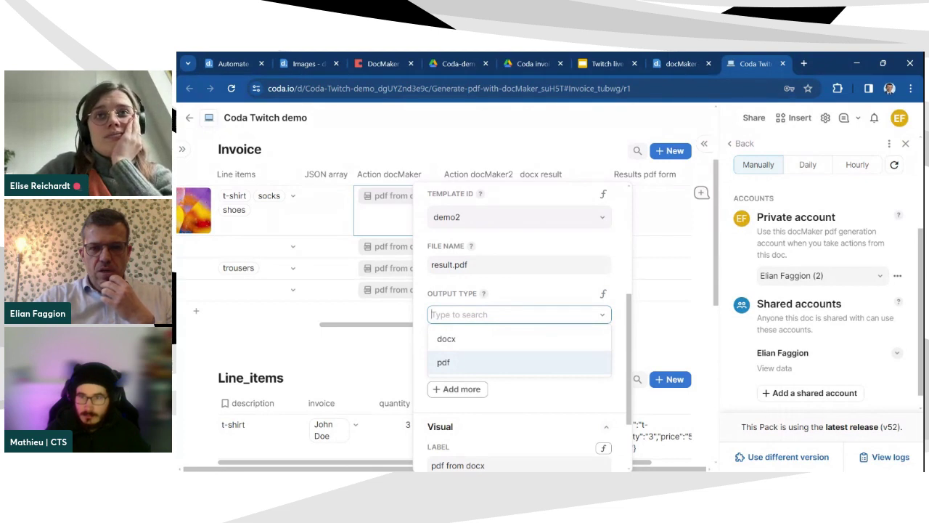
click(469, 366)
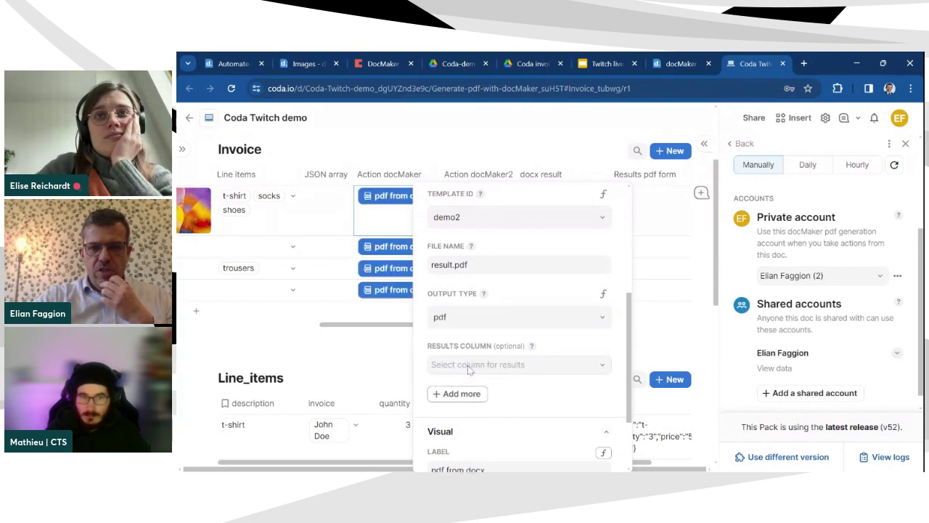
Step: Choose docx result as the results column for the pdf from docx button and close its settings
scroll(528, 296, down, 2)
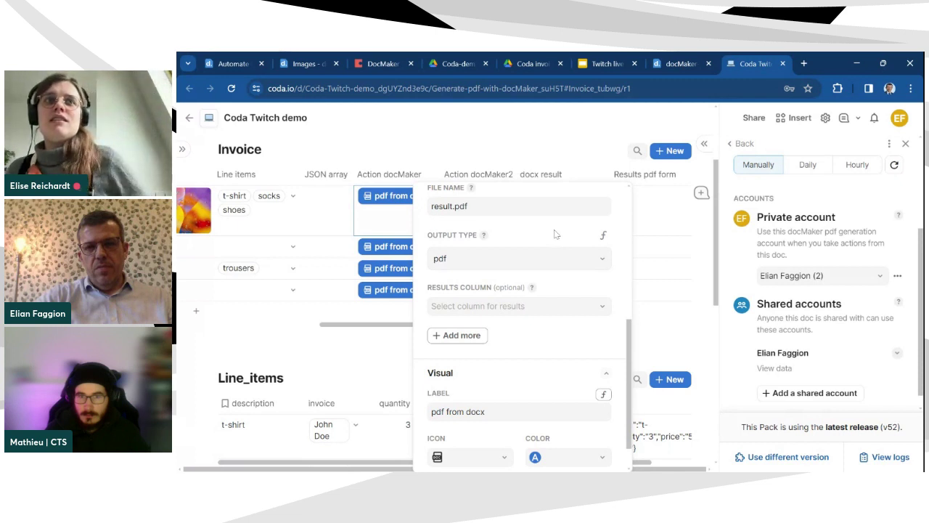
scroll(554, 234, up, 1)
scroll(553, 235, up, 2)
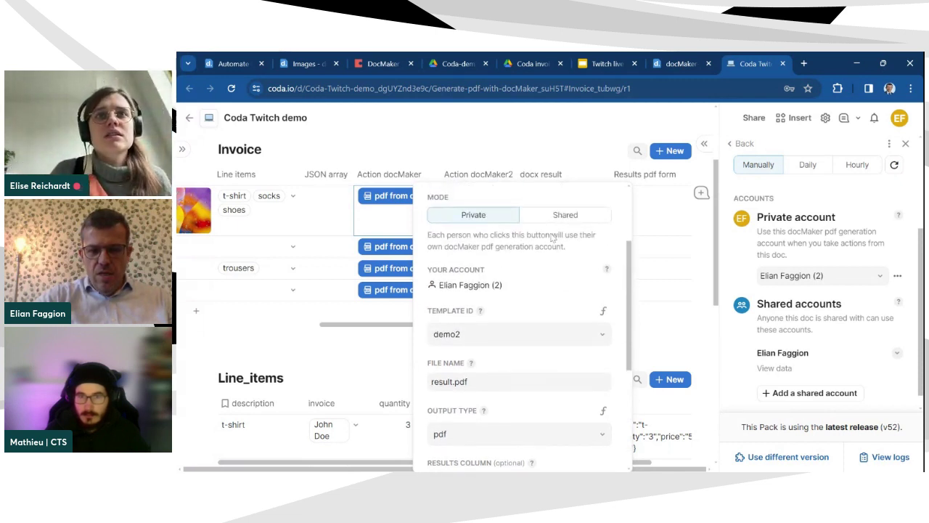
scroll(553, 236, down, 1)
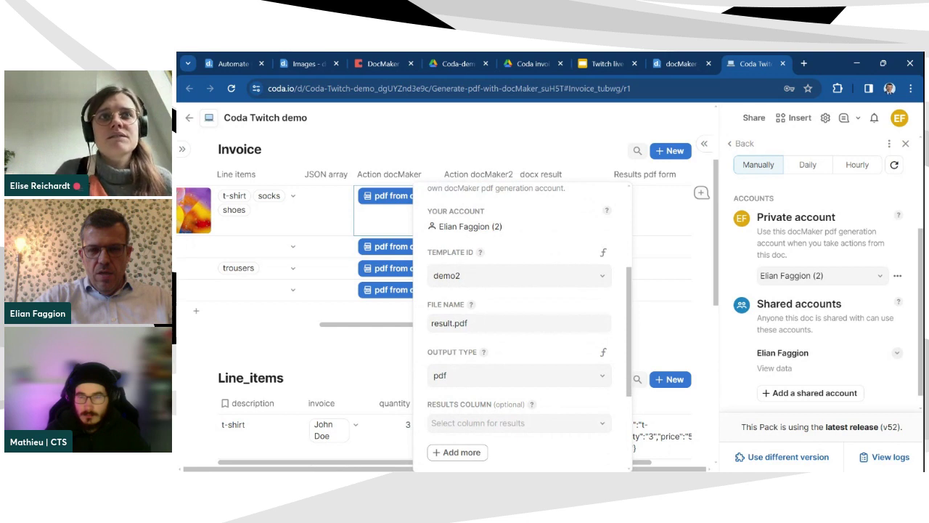
scroll(553, 237, down, 1)
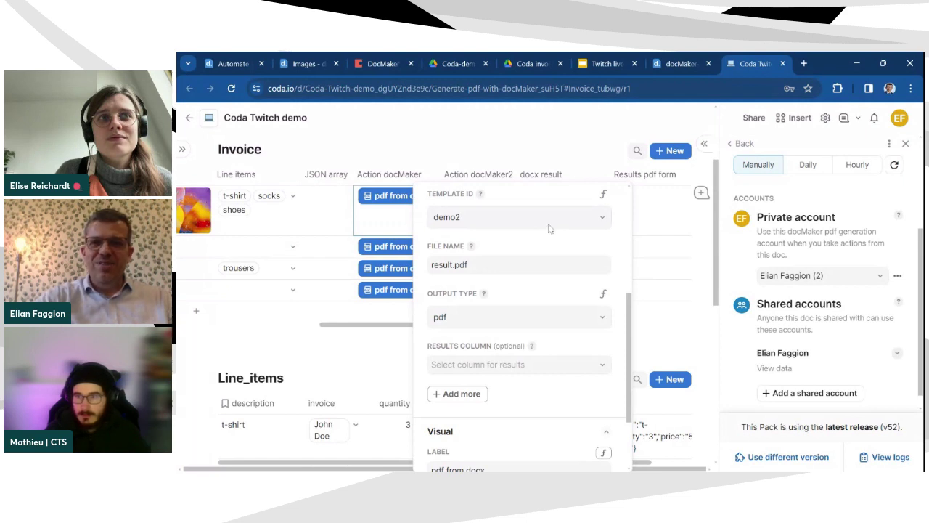
scroll(550, 247, down, 1)
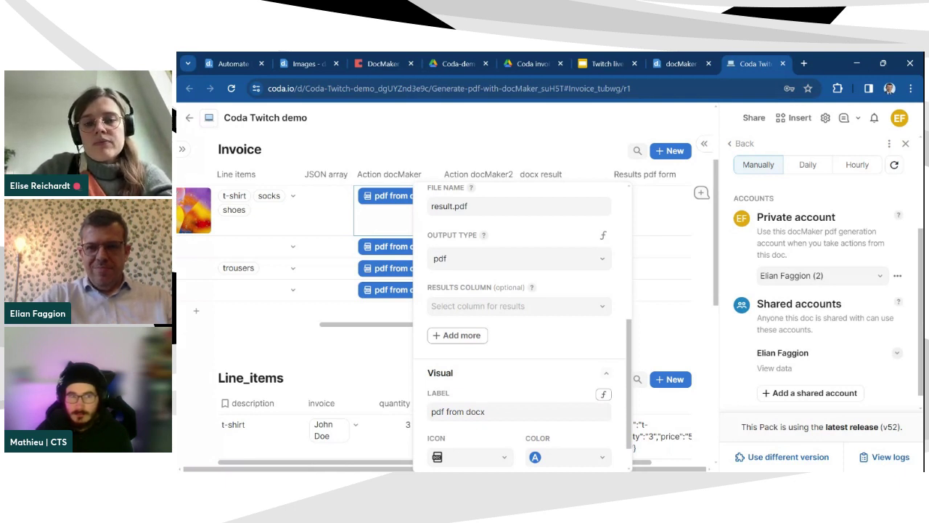
click(600, 307)
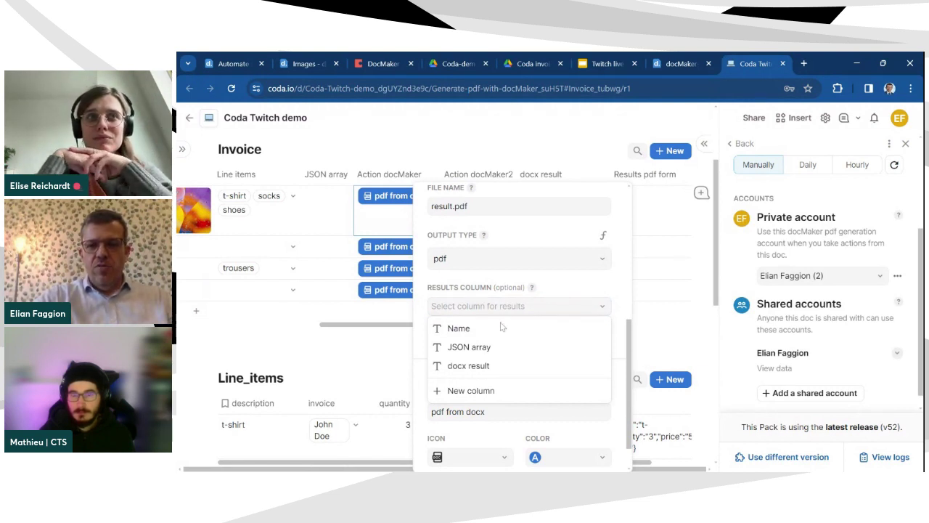
click(468, 366)
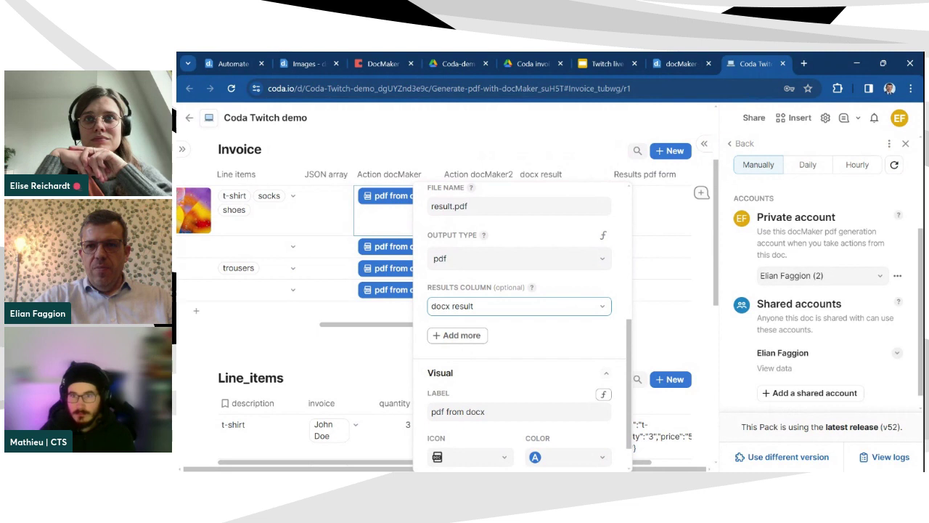
click(667, 177)
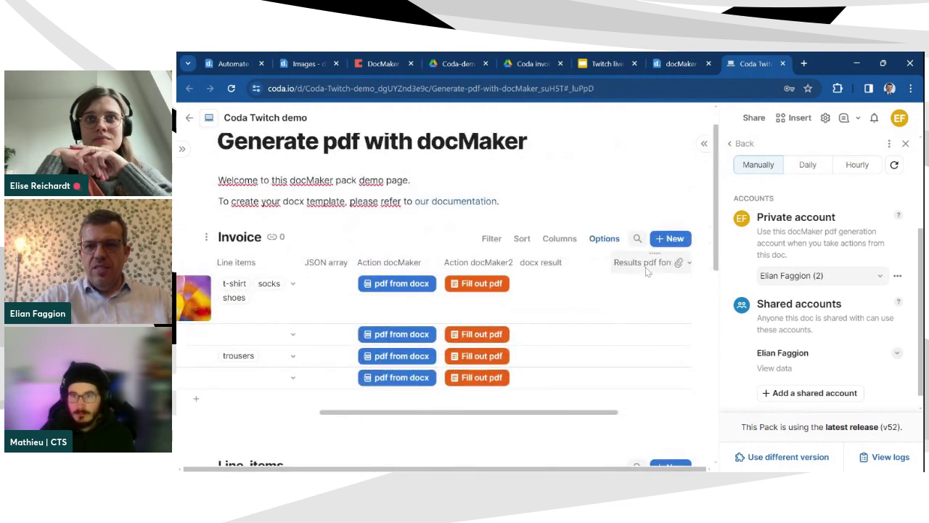
Step: Review the pdf from docx button's settings and its results column choices, keeping docx result selected
click(682, 265)
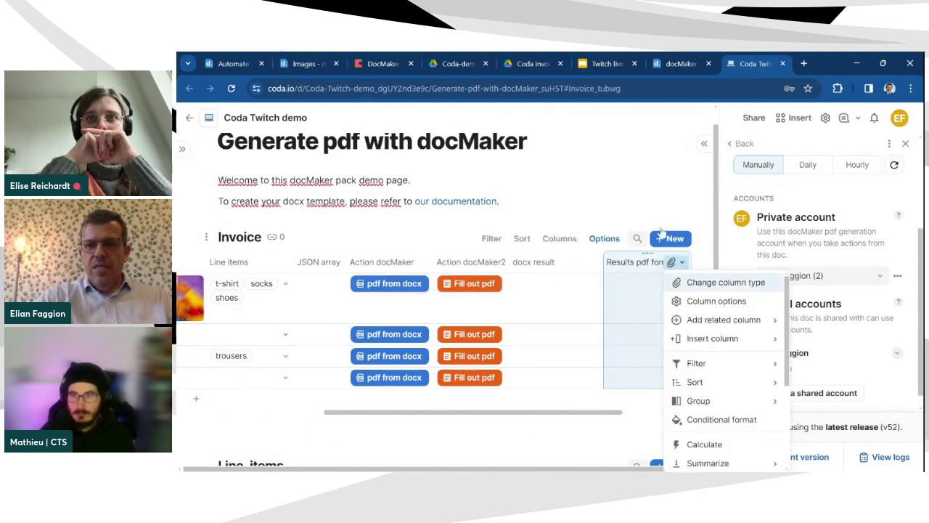
click(411, 289)
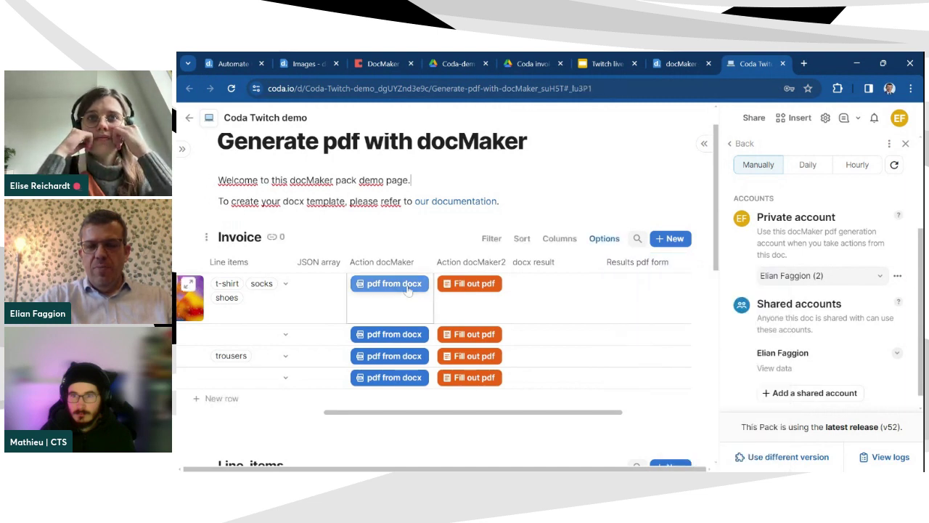
click(409, 289)
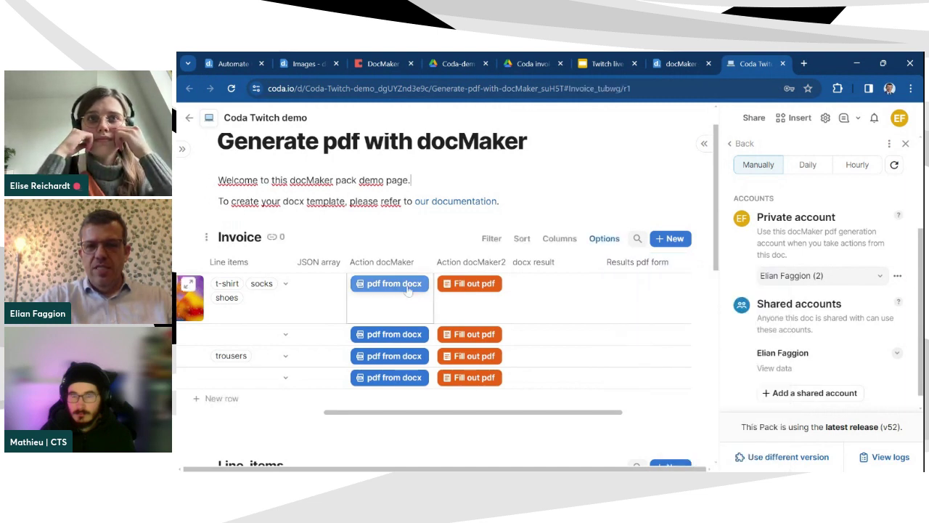
scroll(494, 344, down, 3)
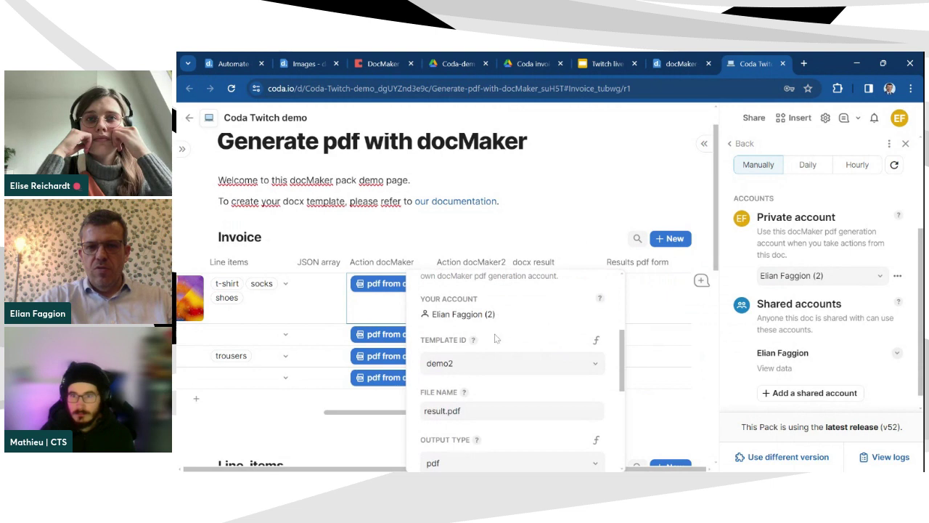
scroll(496, 339, down, 3)
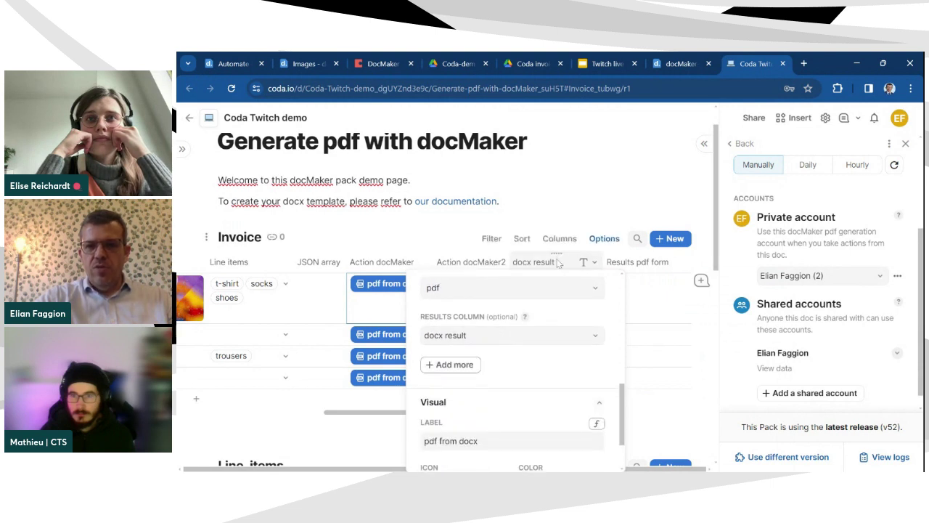
click(542, 339)
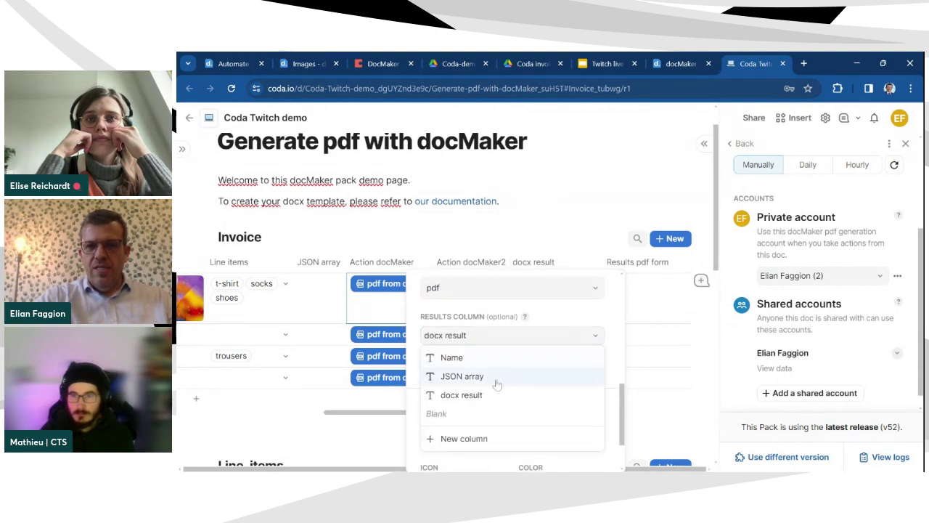
click(486, 398)
click(411, 180)
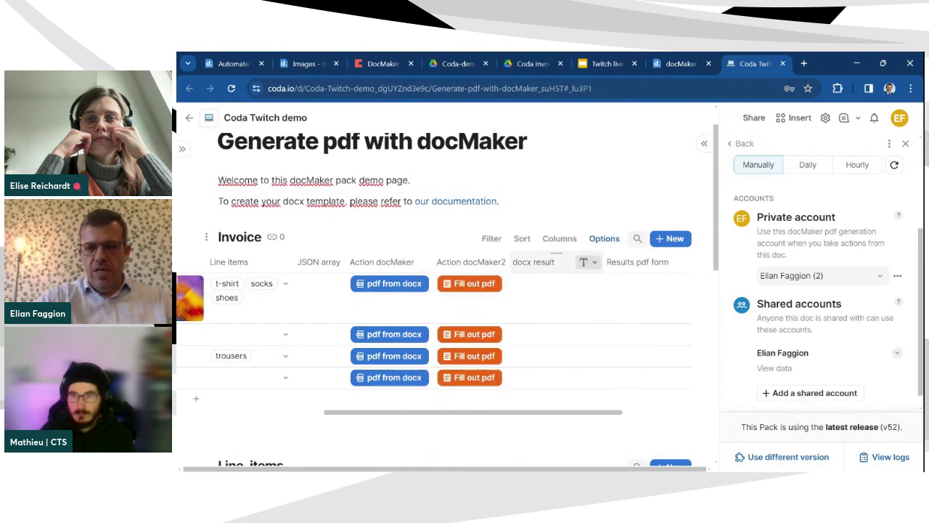
Step: Change the column type of the Invoice table's docx result column to File
click(586, 265)
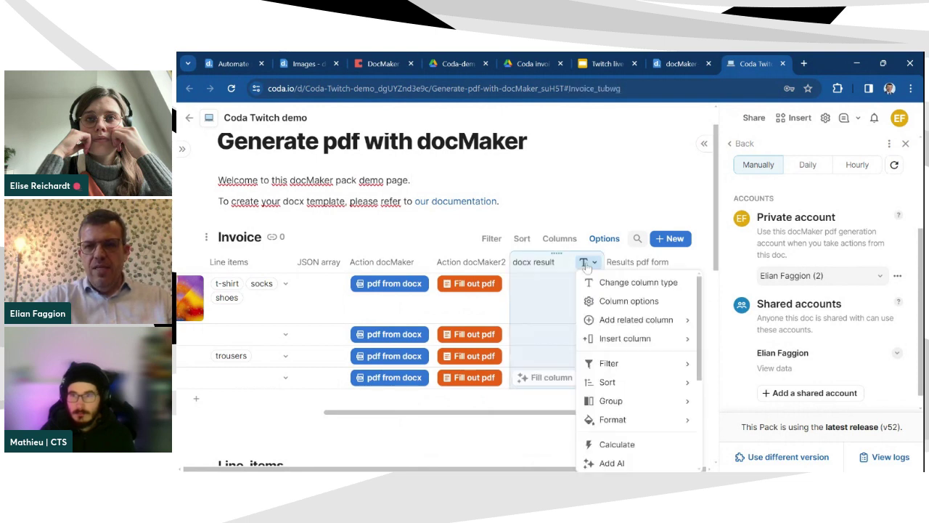
click(614, 292)
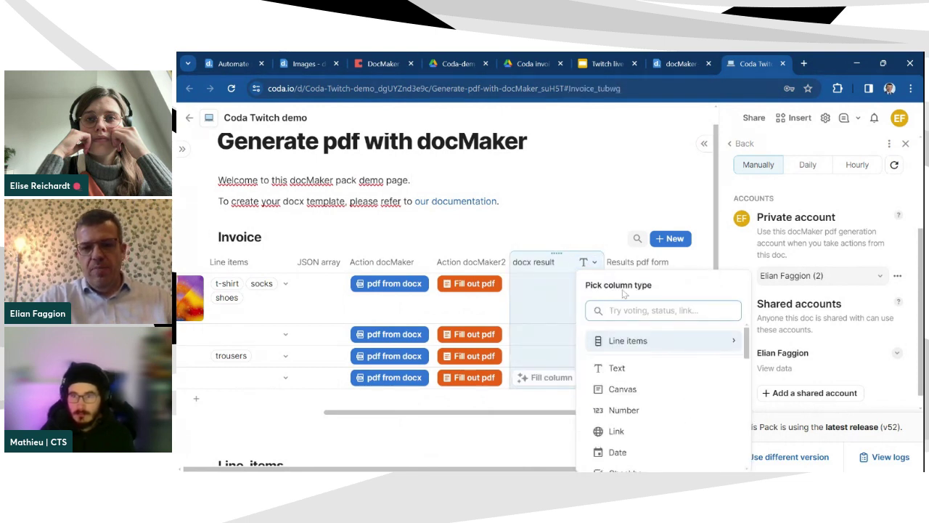
text(file)
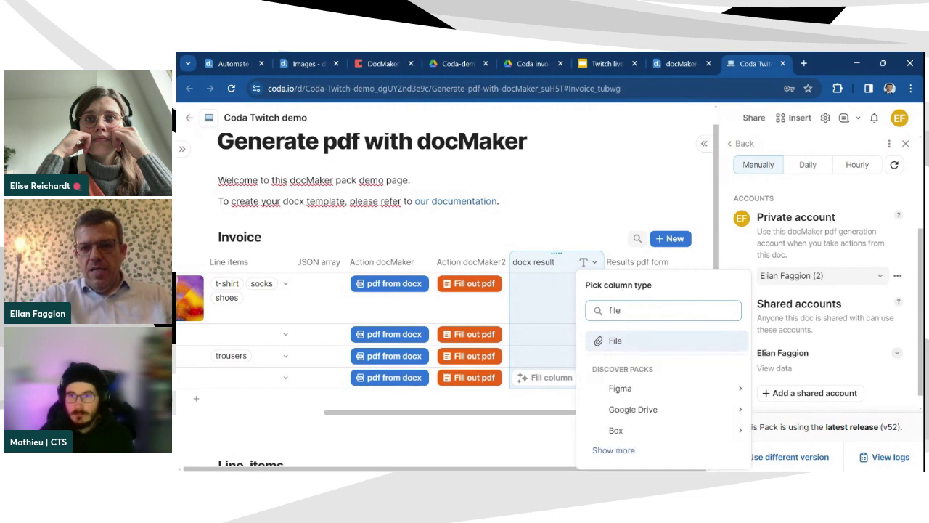
click(612, 344)
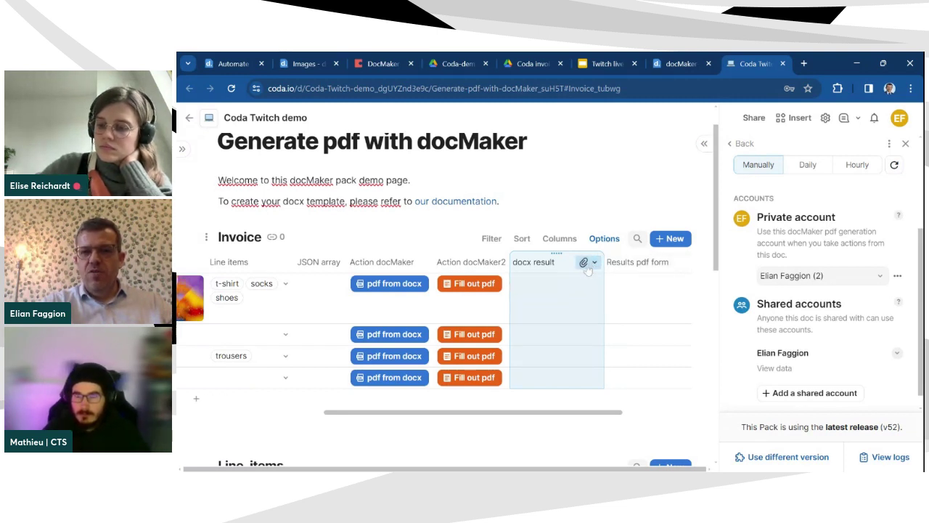
Step: Add the optional Force width parameter to the first Invoice row's pdf from docx button and set it to 200
click(409, 291)
scroll(564, 380, down, 10)
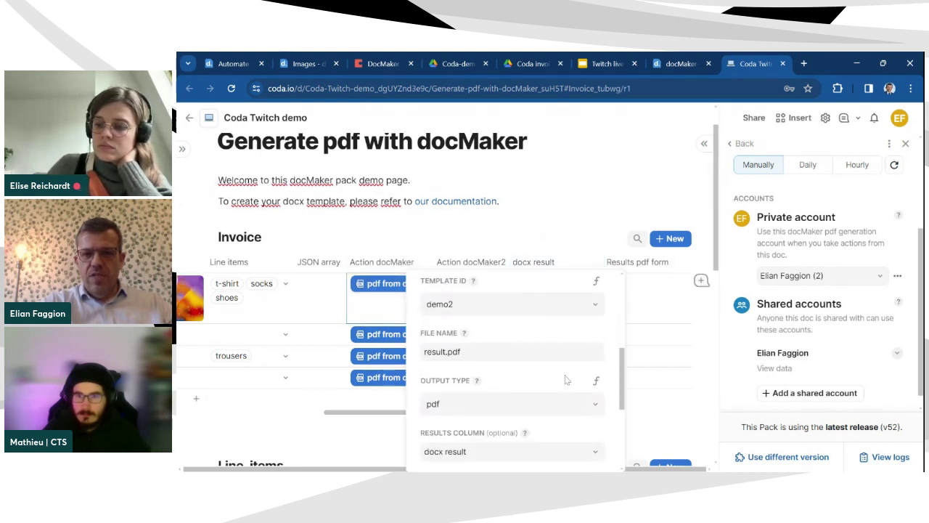
scroll(552, 374, down, 1)
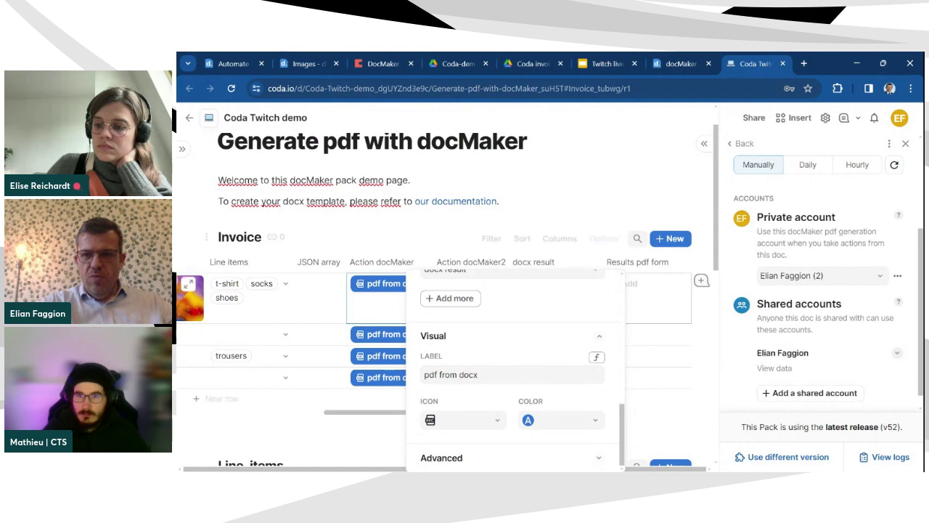
drag(720, 236, 722, 315)
scroll(456, 338, down, 4)
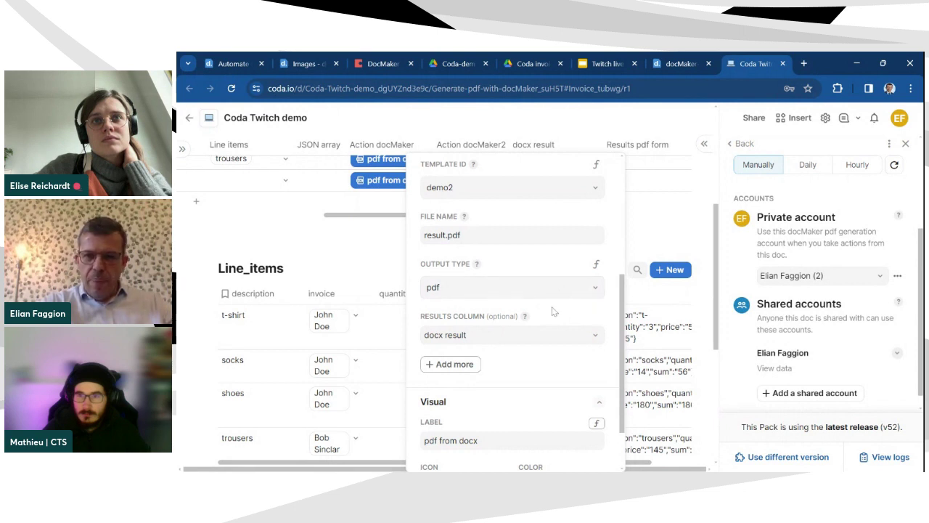
scroll(551, 310, down, 1)
click(477, 302)
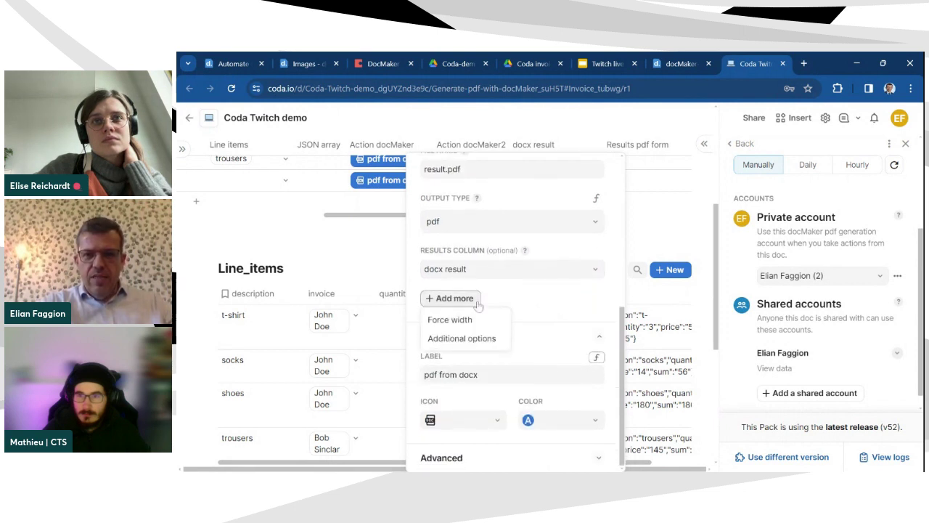
click(465, 321)
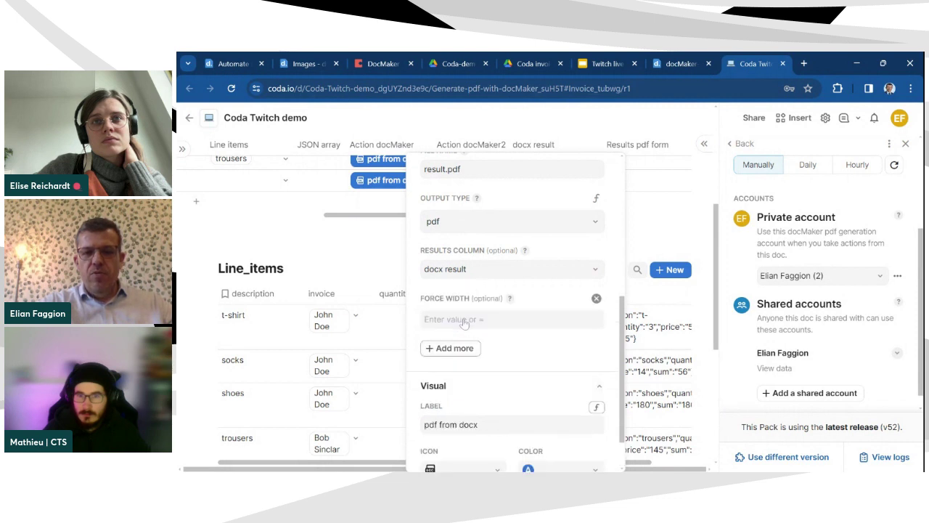
click(464, 321)
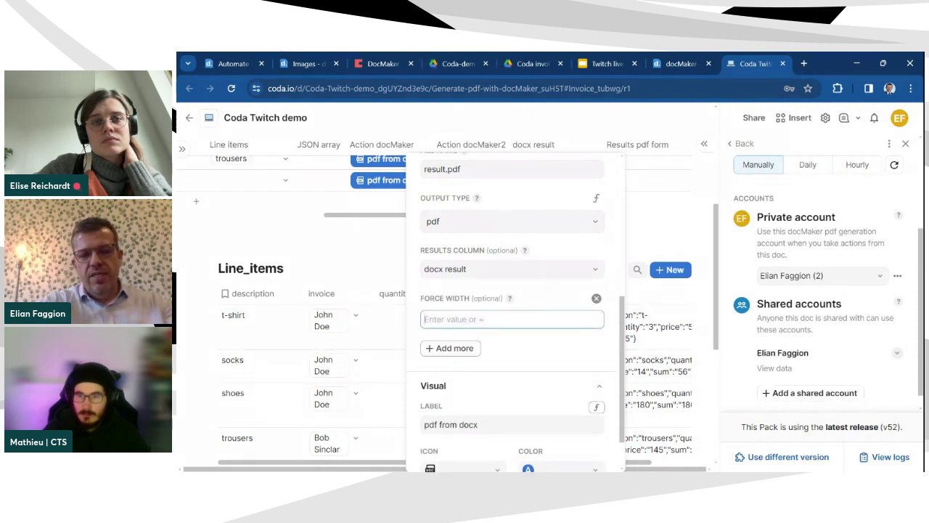
text(200)
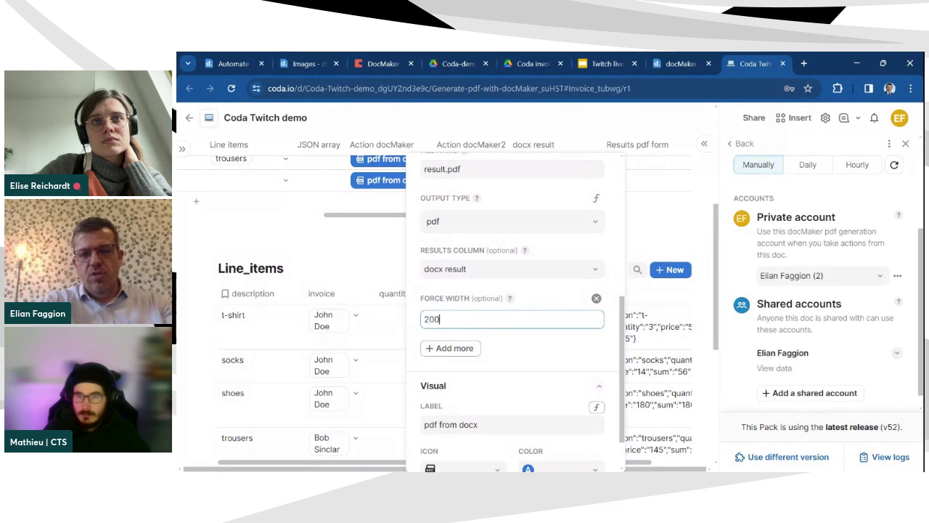
click(503, 333)
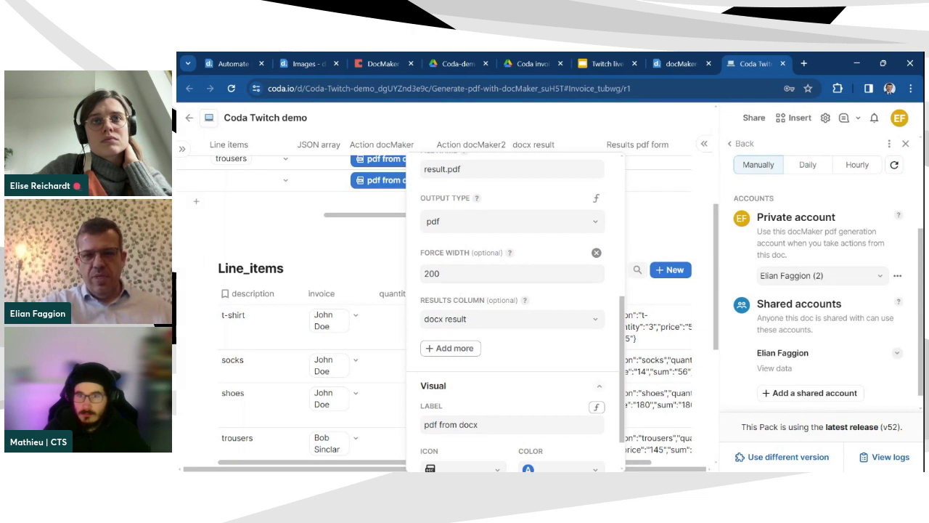
Step: Add the optional Additional options parameter to the pdf from docx button and set its myName field to Test
scroll(475, 341, down, 1)
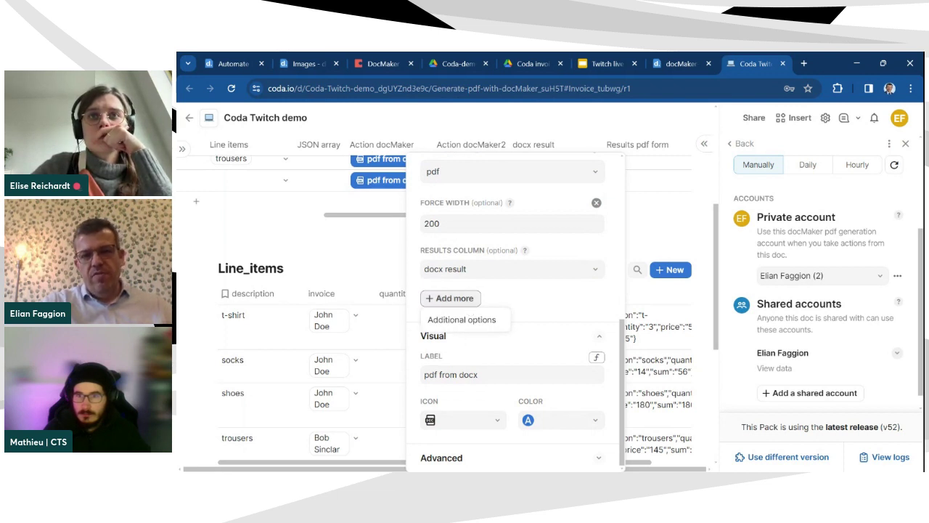
click(477, 320)
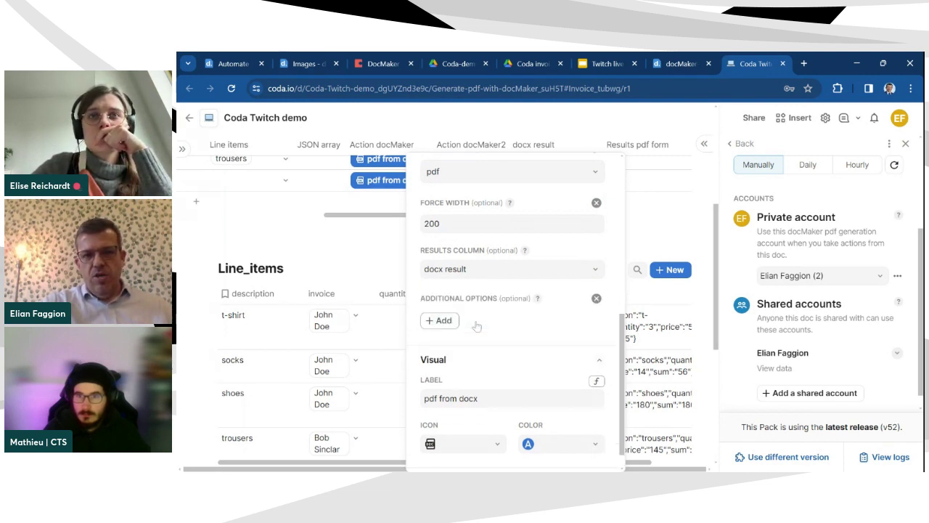
click(451, 323)
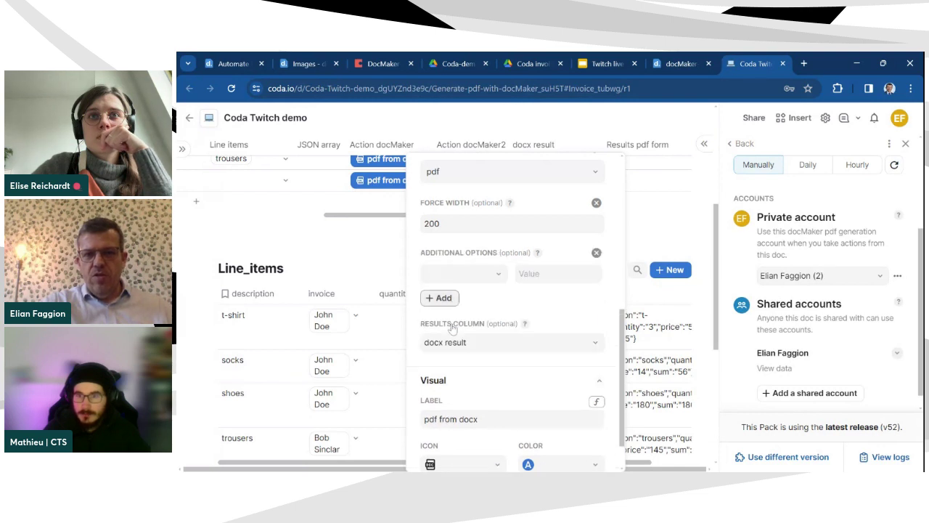
click(488, 279)
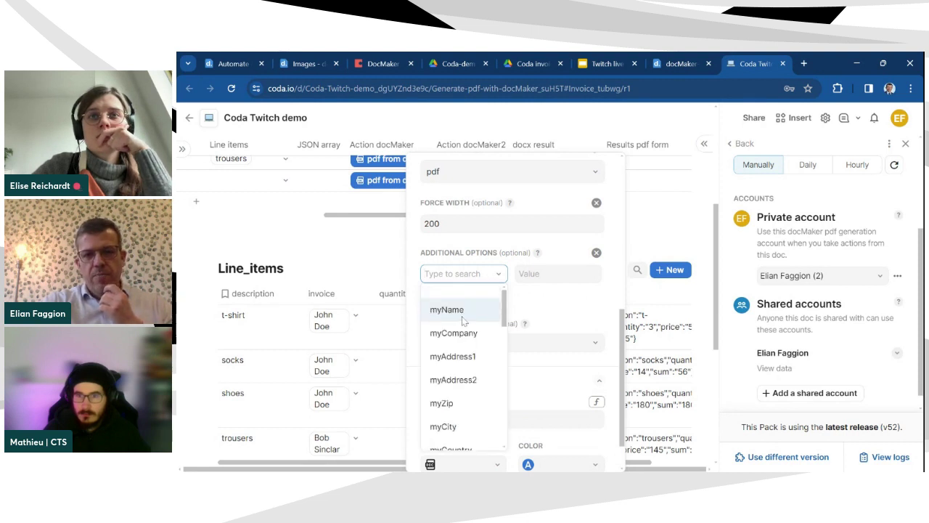
click(448, 310)
click(540, 276)
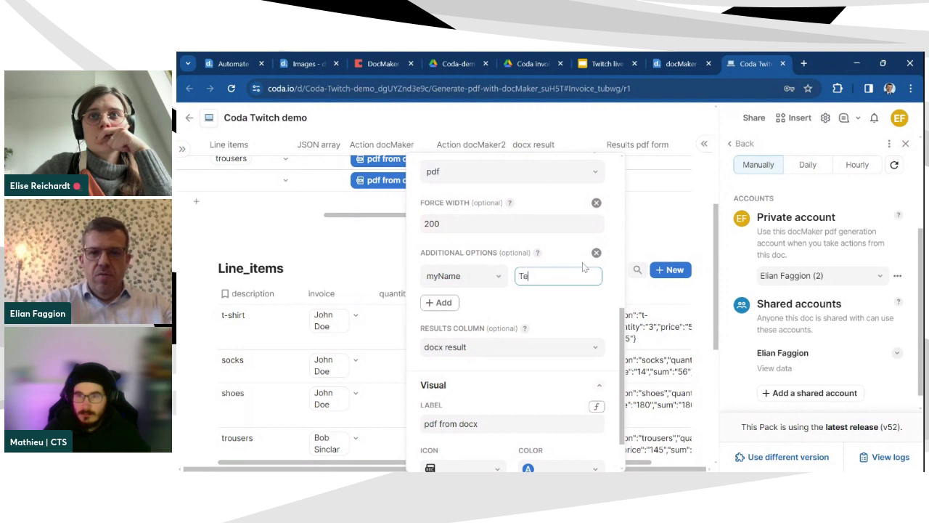
click(500, 310)
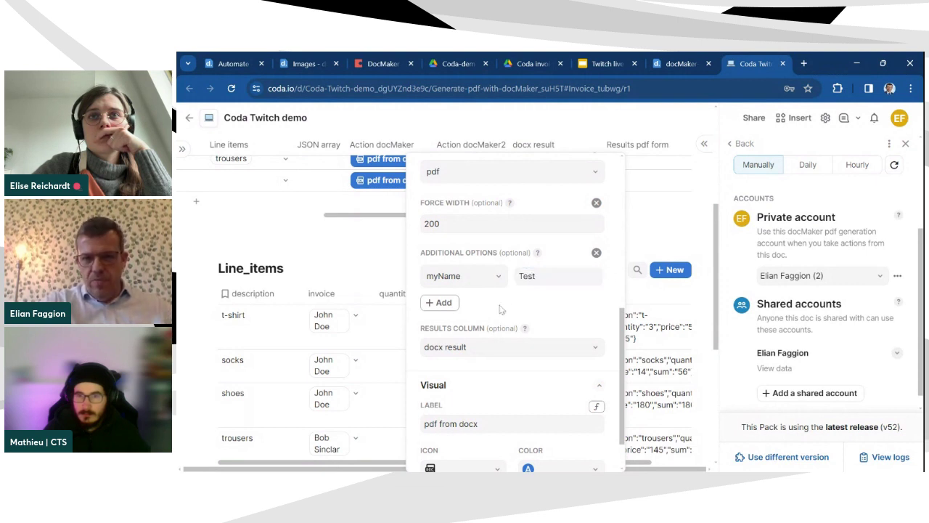
Step: Add a myCompany entry to the button's additional options and fill it from the Invoice table's Name column
click(439, 302)
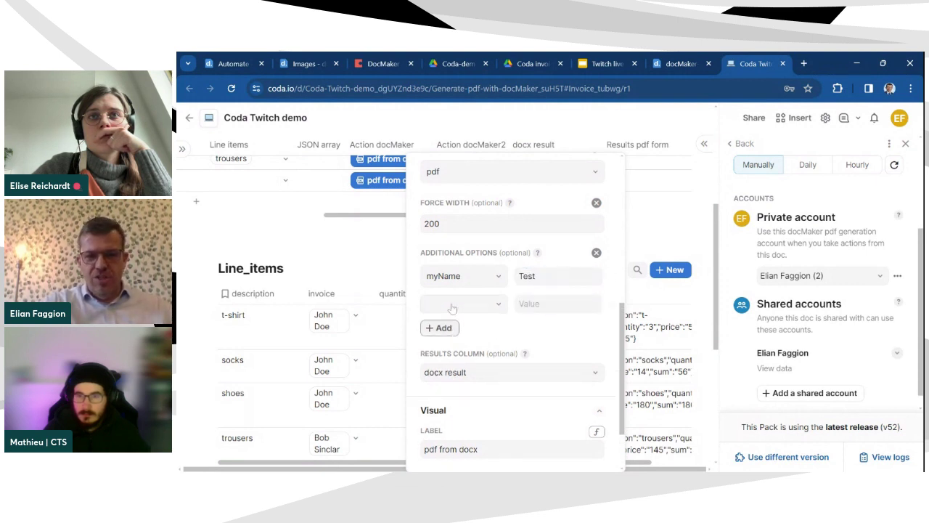
click(452, 305)
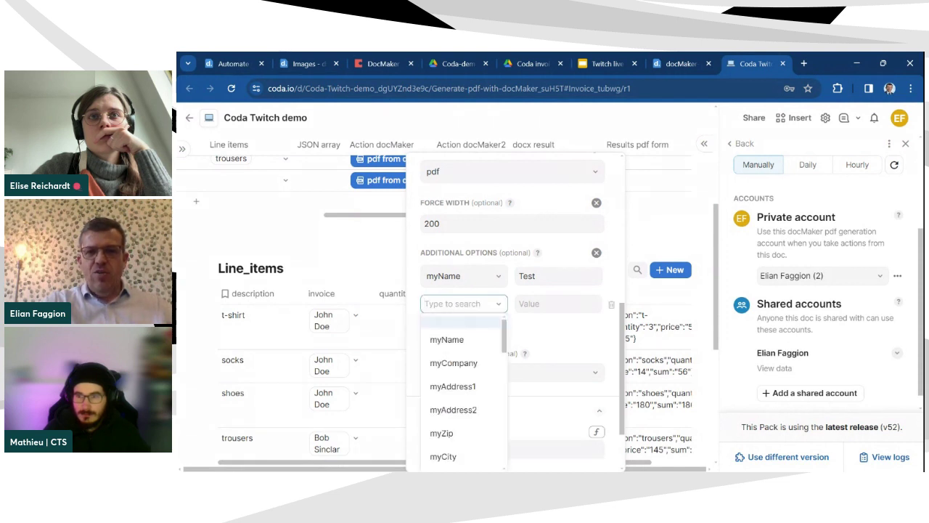
click(475, 365)
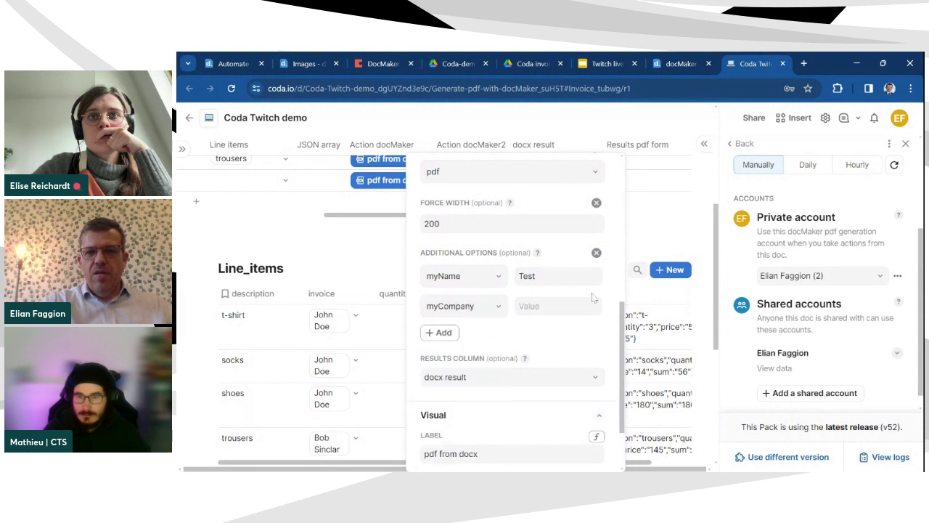
click(574, 305)
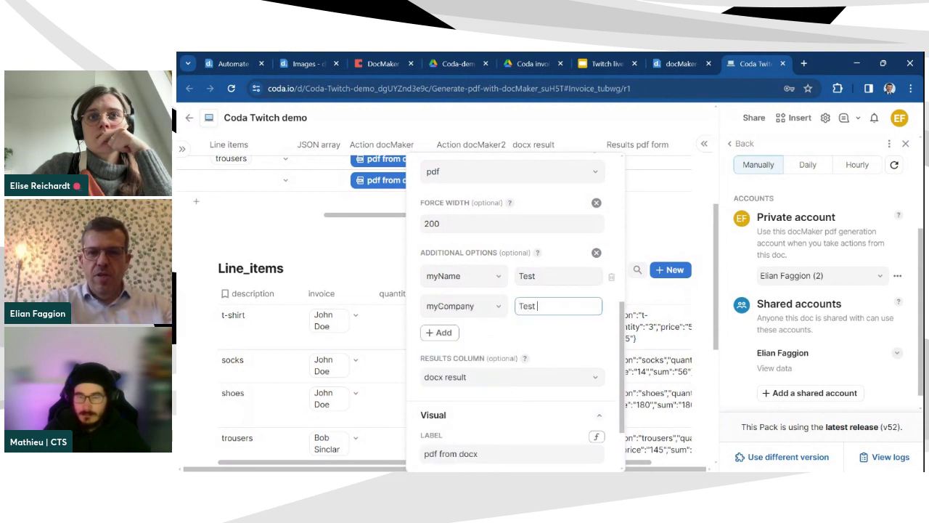
key(BackSpace)
key(BackSpace)
key(BackSpace)
key(BackSpace)
key(BackSpace)
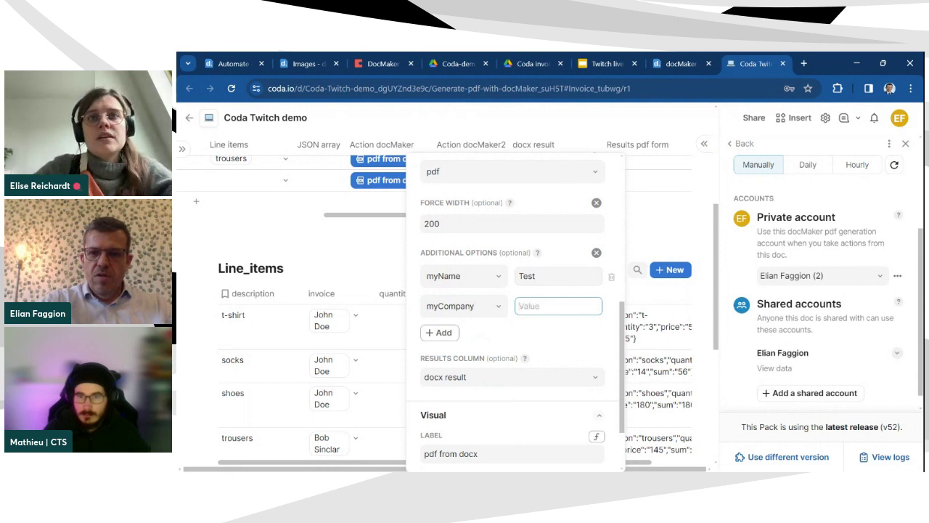
text(=)
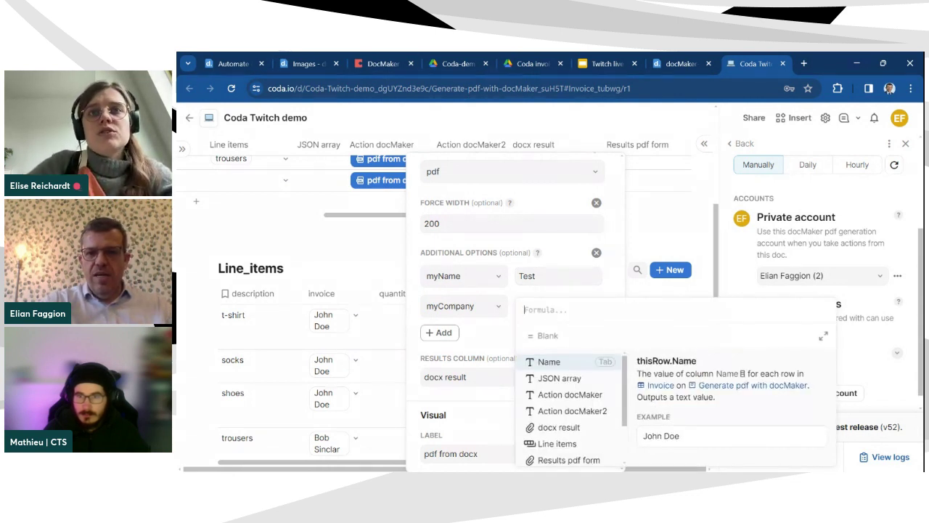
click(571, 366)
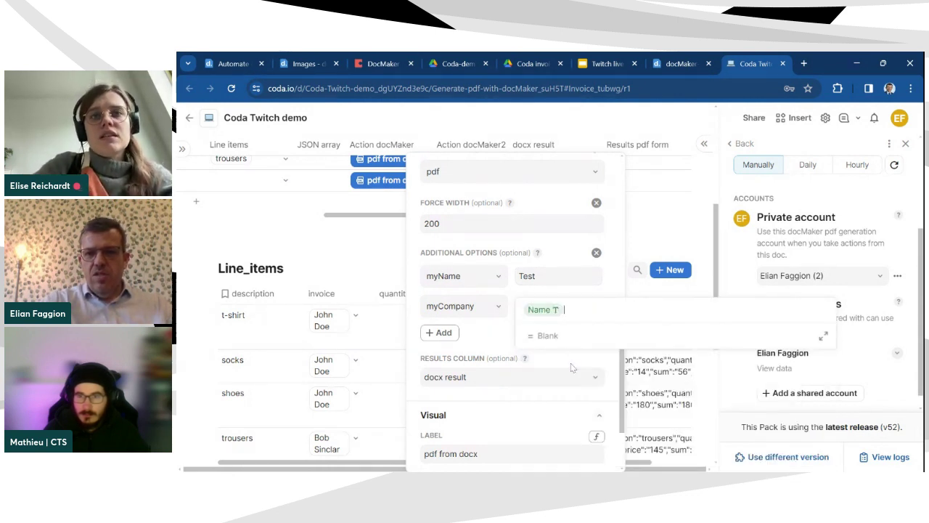
click(506, 328)
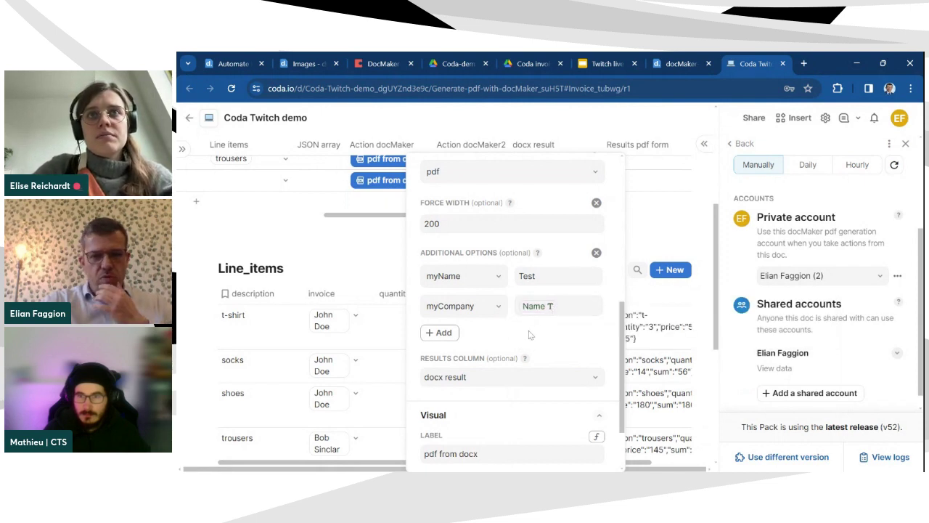
Step: Add a logo entry to the additional options and fill it from the Invoice table's Image column
click(441, 333)
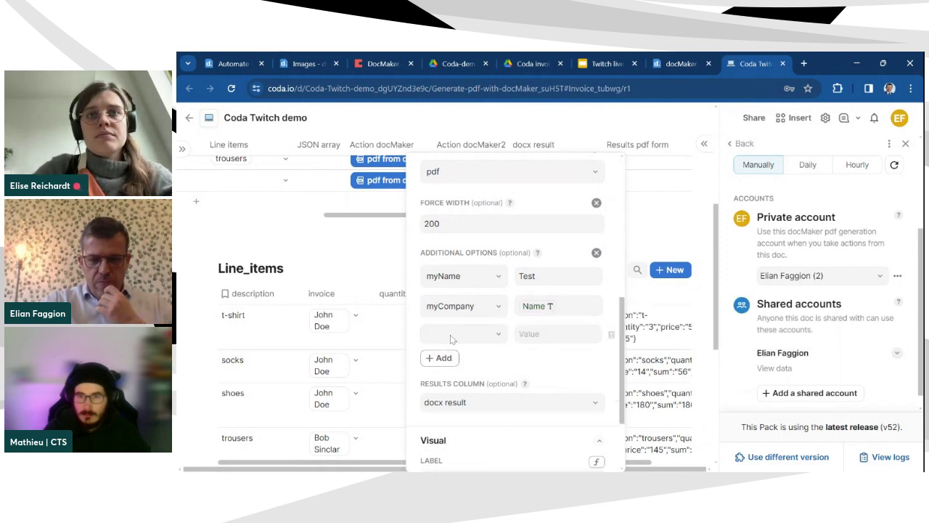
click(452, 335)
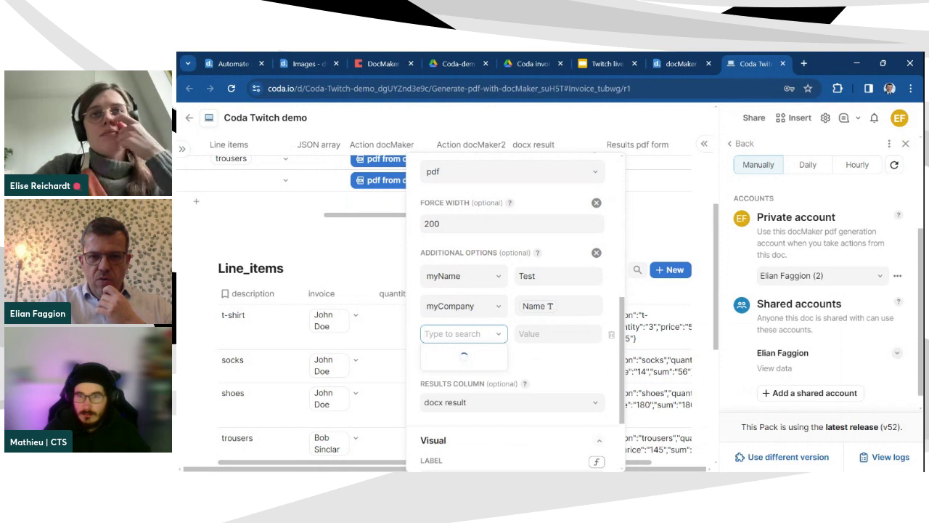
text(logo)
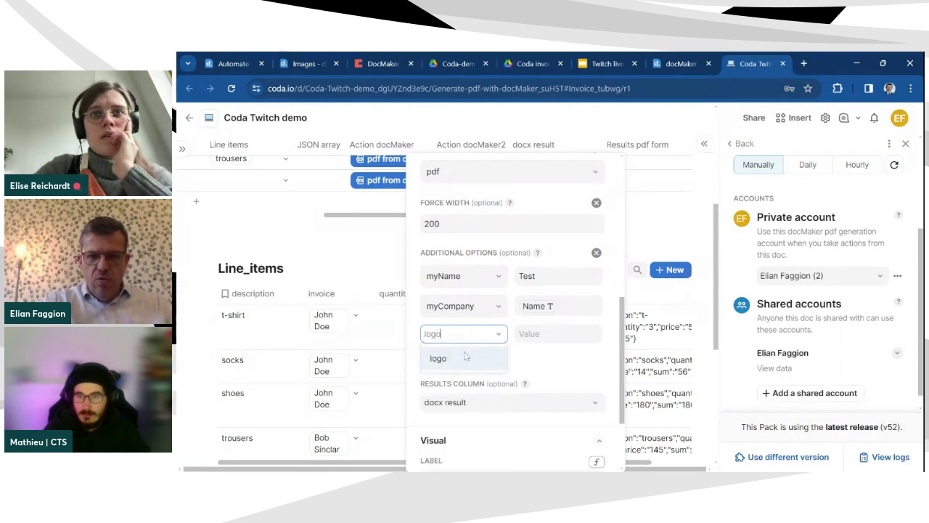
click(466, 355)
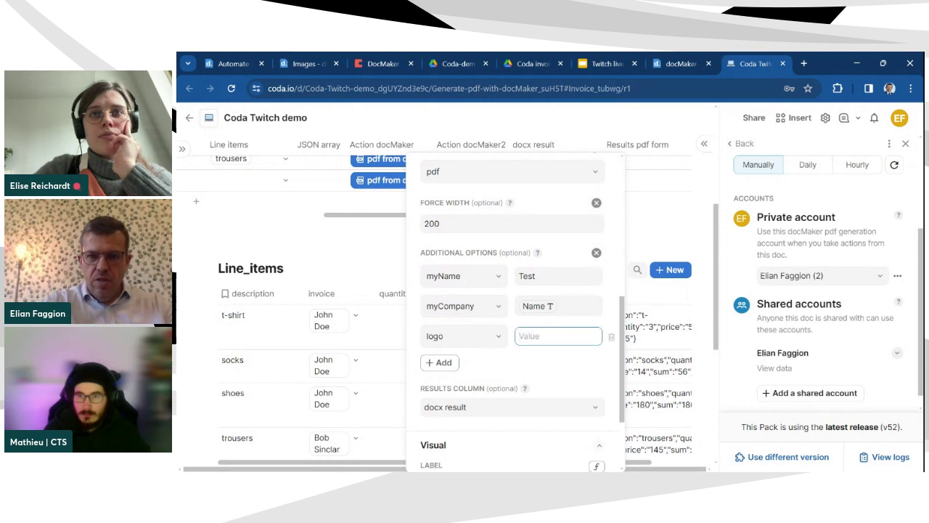
click(559, 335)
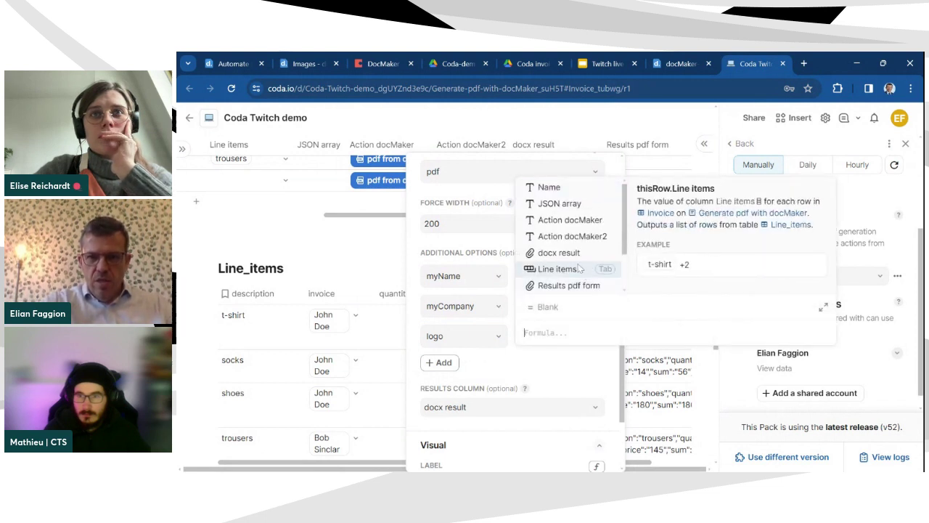
key(Down)
key(Down)
key(Down)
key(Down)
key(Tab)
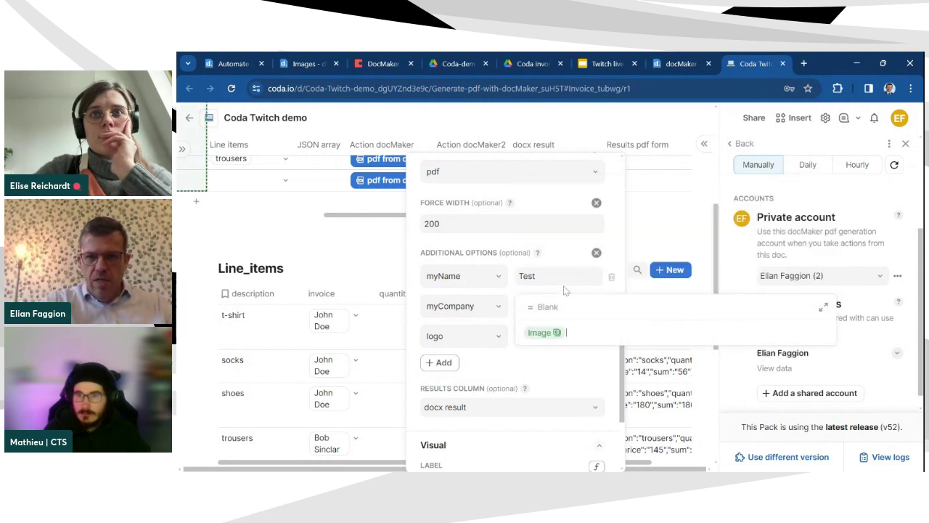
click(552, 369)
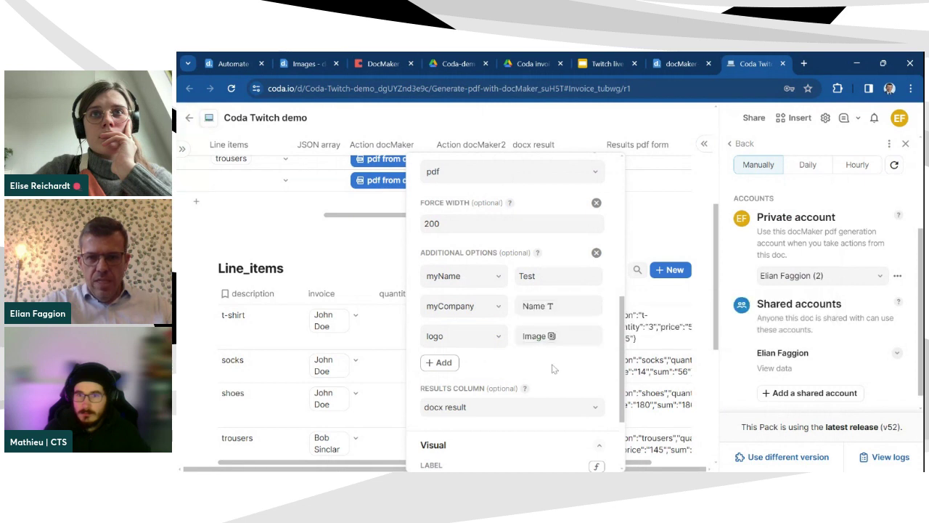
Step: Add an if_payment entry to the additional options, fill it from the Payment info column, and close the button's settings
click(438, 362)
click(436, 367)
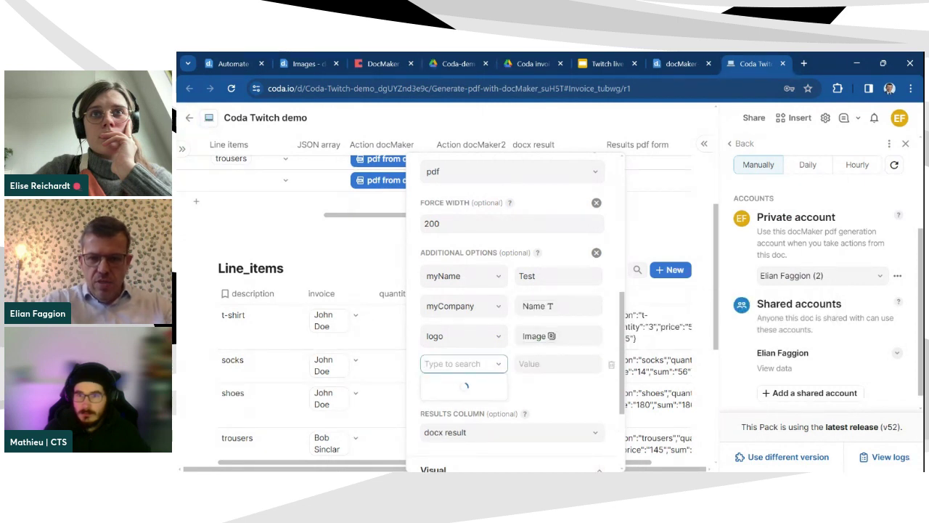
text(if)
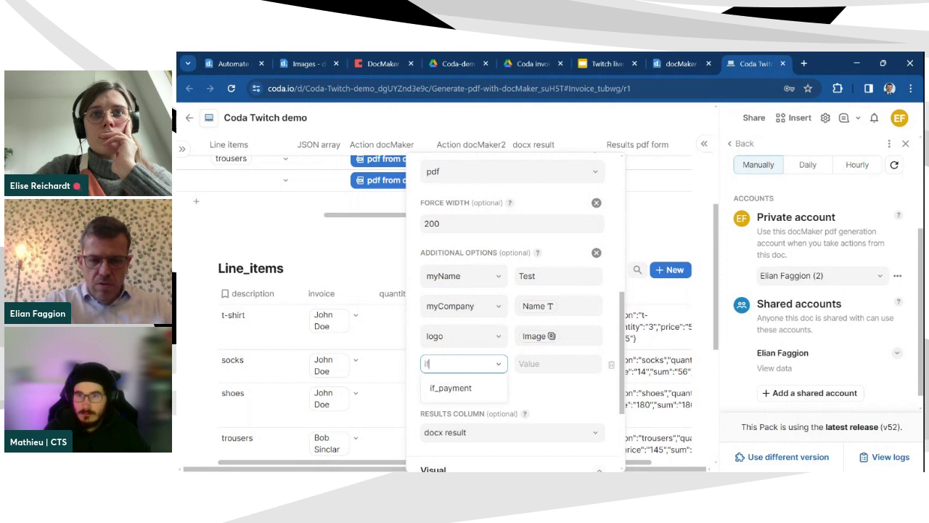
click(451, 389)
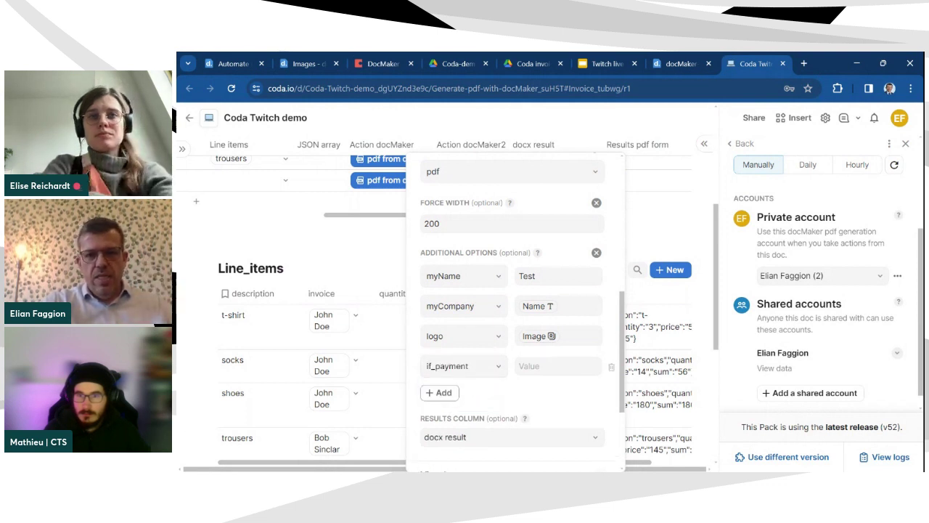
click(558, 365)
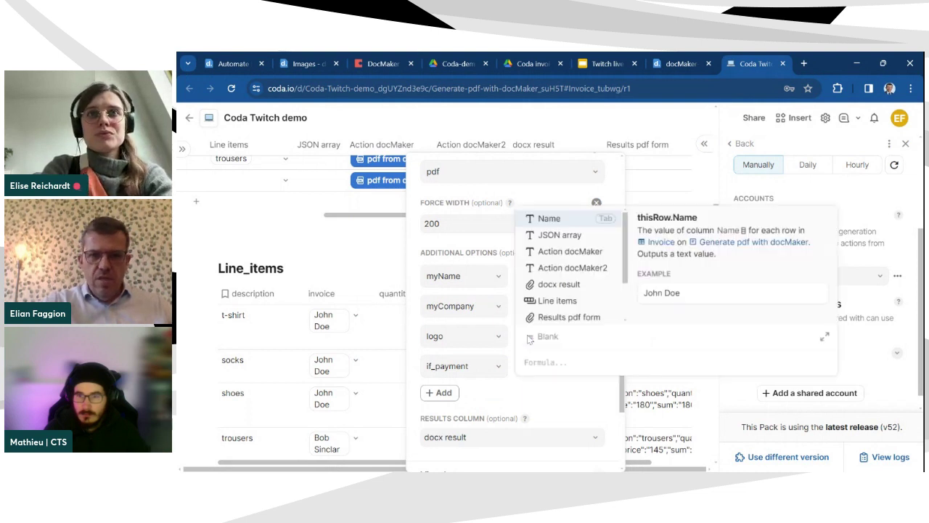
scroll(568, 266, down, 2)
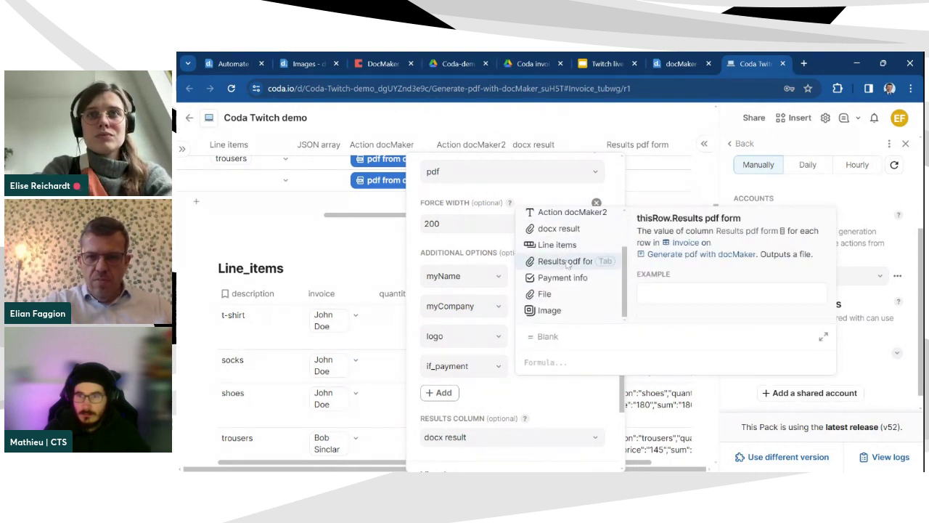
click(563, 277)
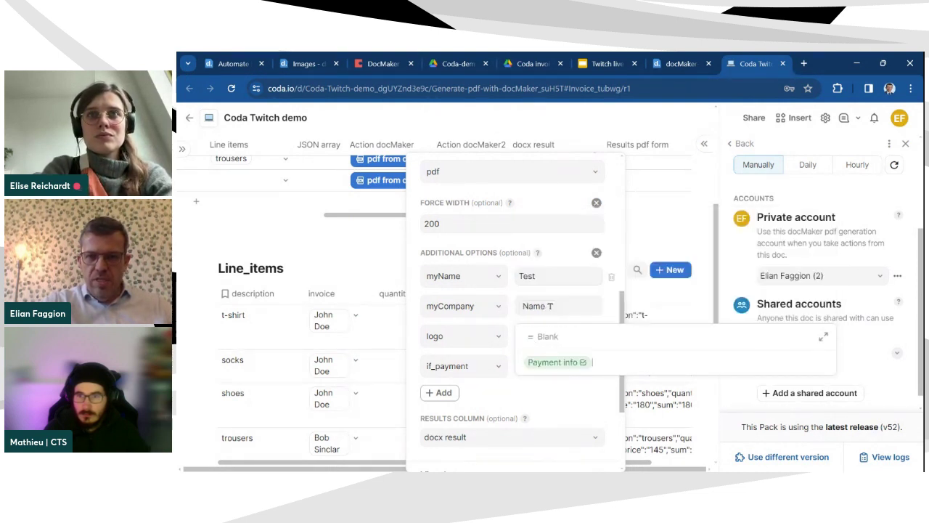
click(539, 400)
click(211, 202)
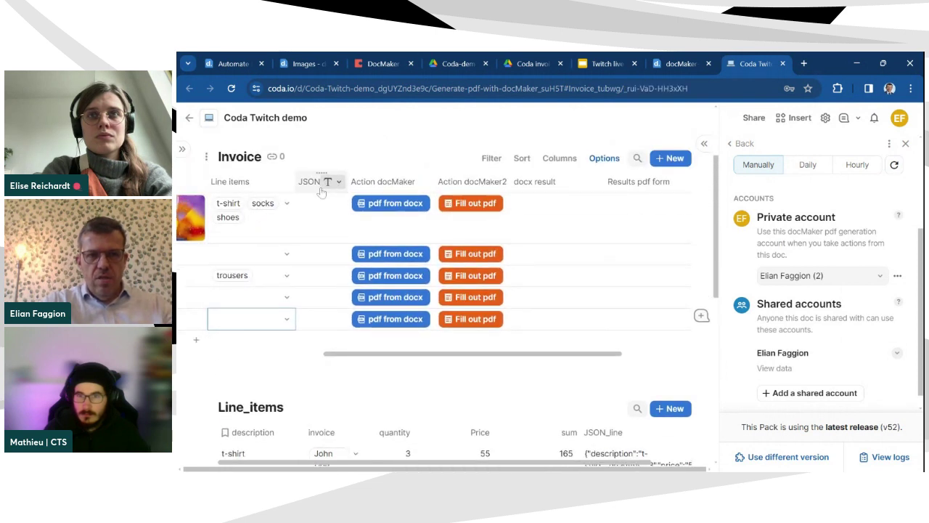
Step: Check the first Invoice row's payment checkbox column and review all of its pdf from docx button's settings before closing them
scroll(318, 237, left, 5)
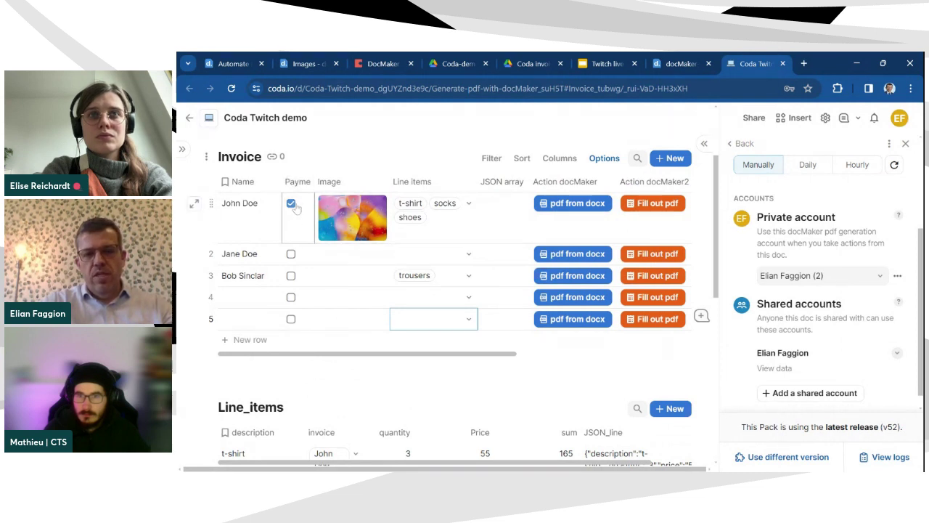
scroll(313, 218, right, 3)
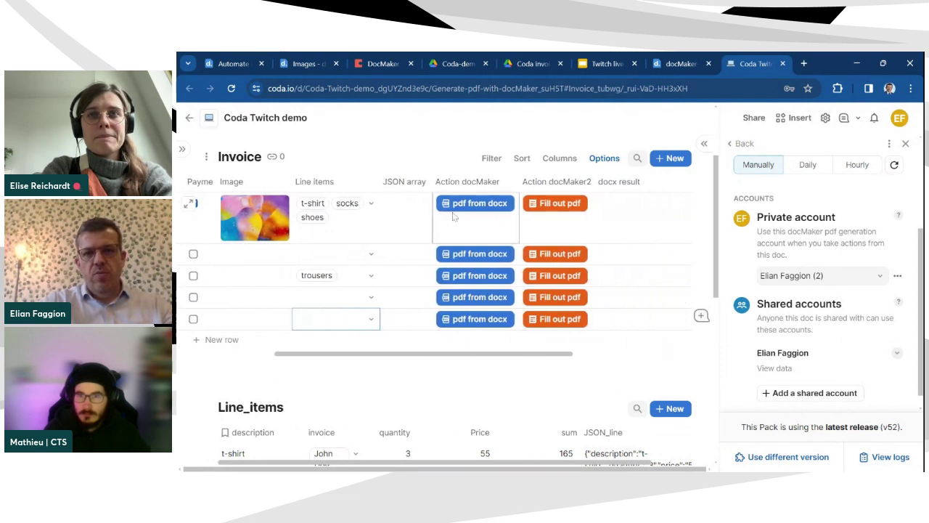
click(487, 205)
scroll(527, 335, down, 3)
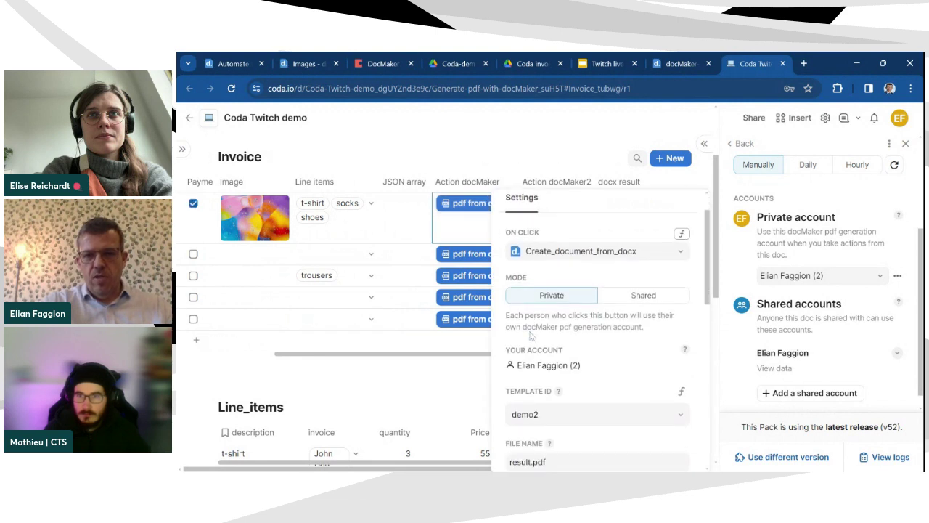
scroll(617, 355, down, 5)
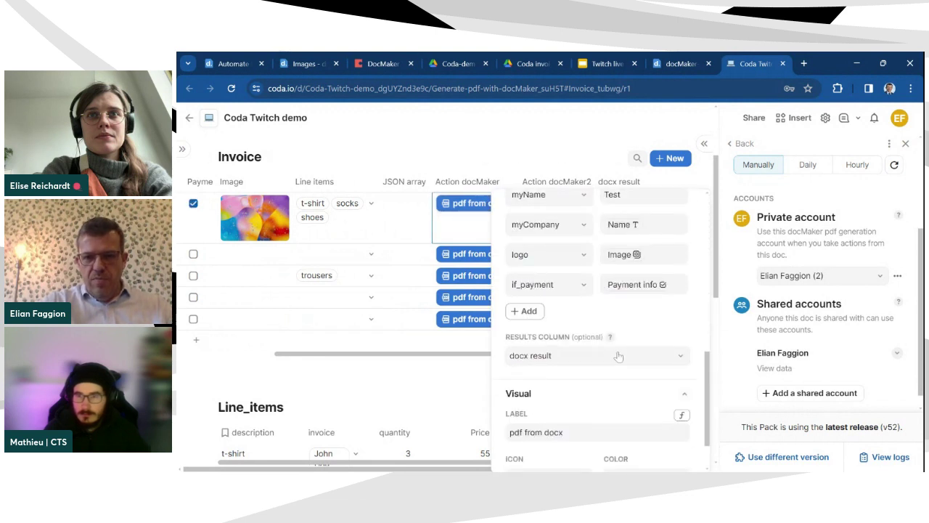
scroll(618, 356, up, 2)
scroll(618, 356, down, 2)
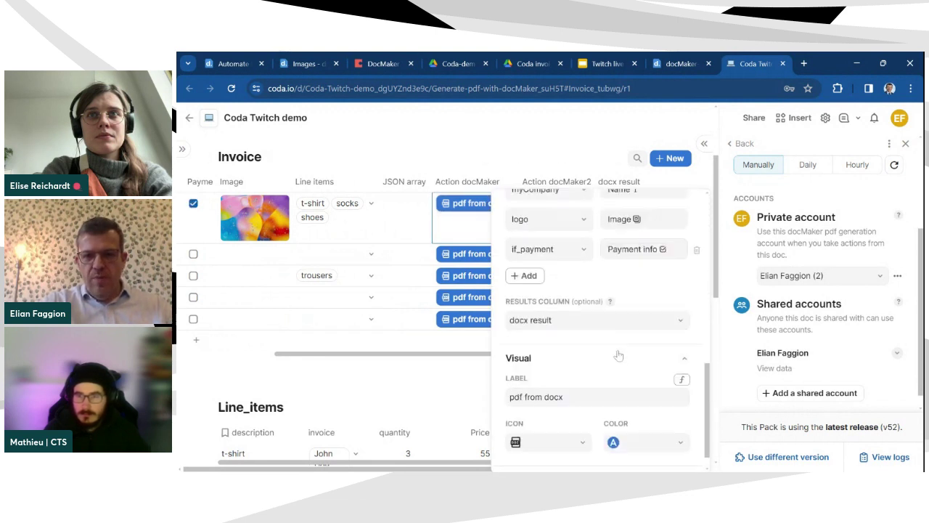
scroll(618, 356, up, 4)
scroll(618, 356, up, 5)
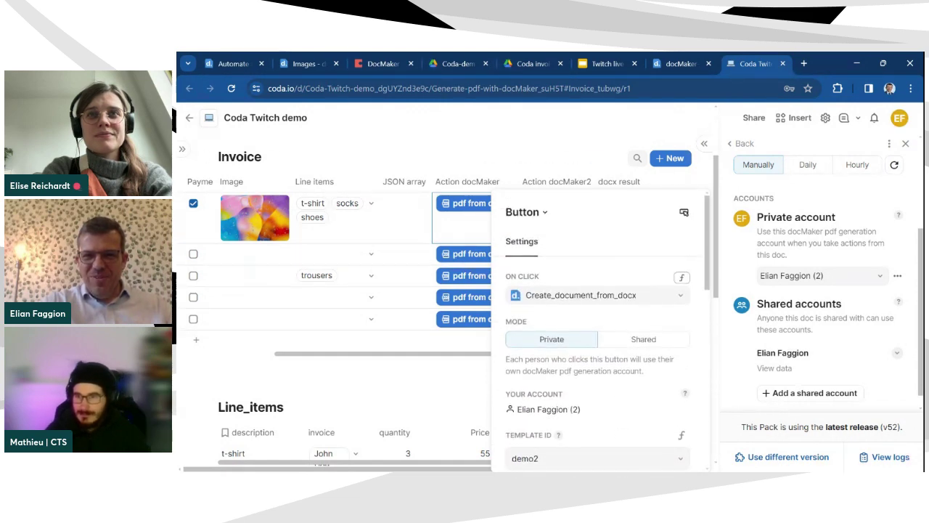
click(683, 210)
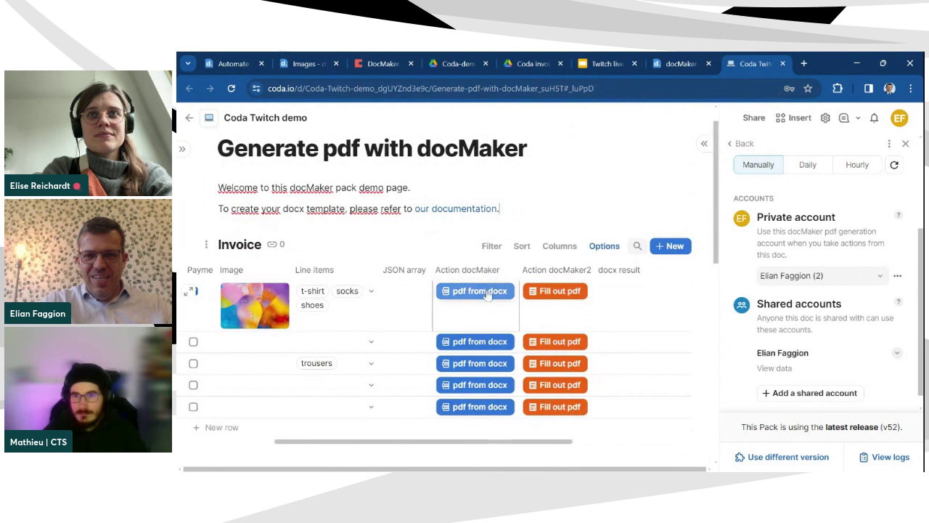
Step: Run the first Invoice row's pdf from docx action, close the Pack side panel, and run Fill out pdf on that row
click(487, 292)
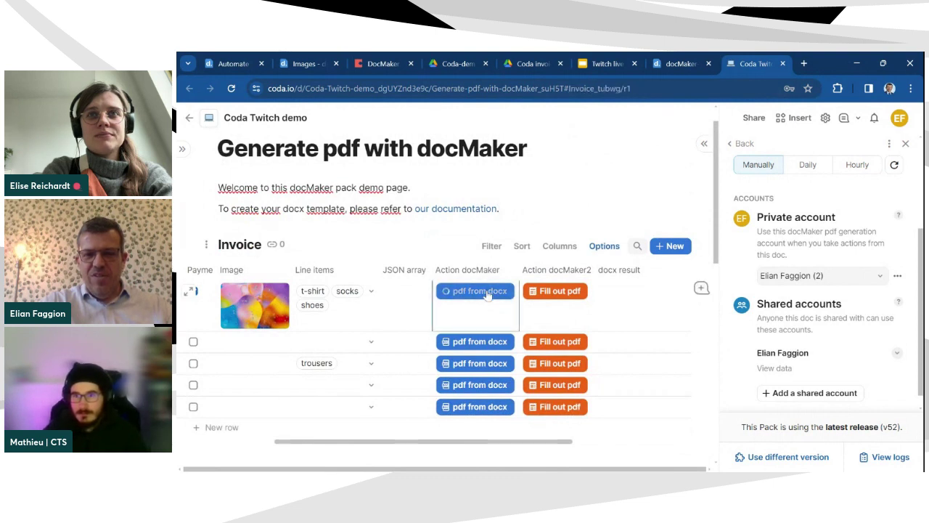
scroll(592, 311, right, 2)
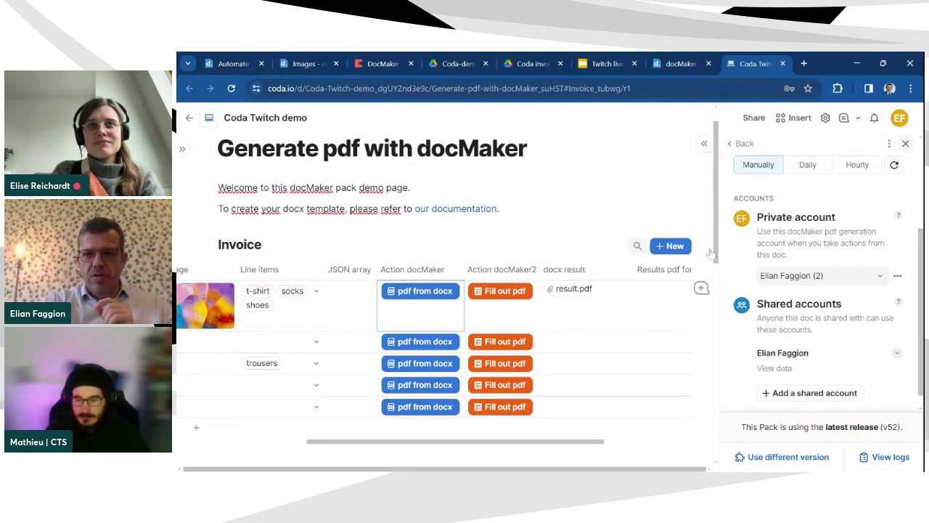
click(572, 296)
click(577, 292)
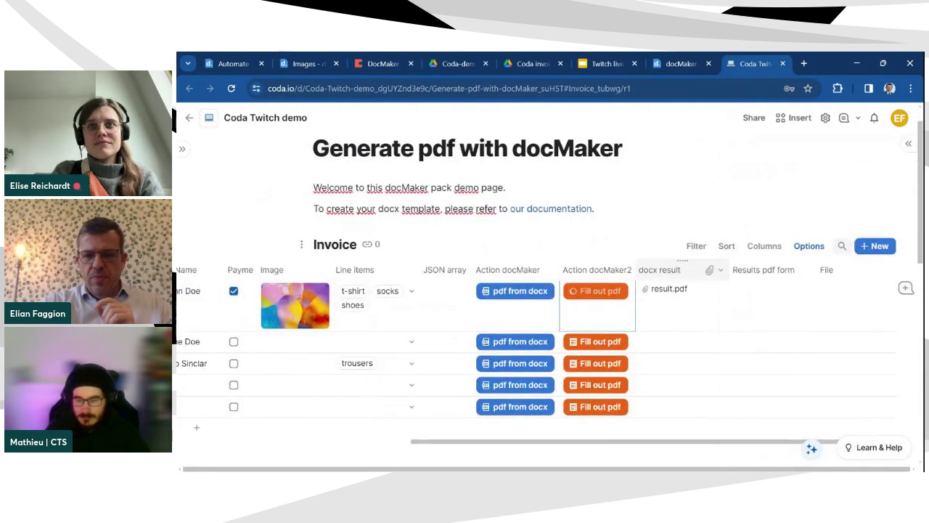
Step: Open result.pdf from the first row's docx result column and review the generated invoice from the logo to the payment details
click(676, 289)
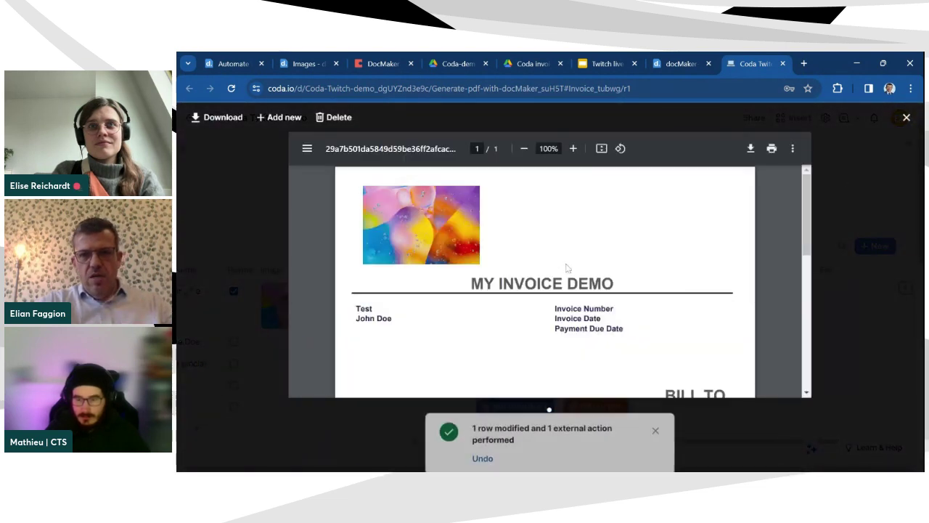
scroll(573, 270, down, 2)
scroll(450, 194, up, 2)
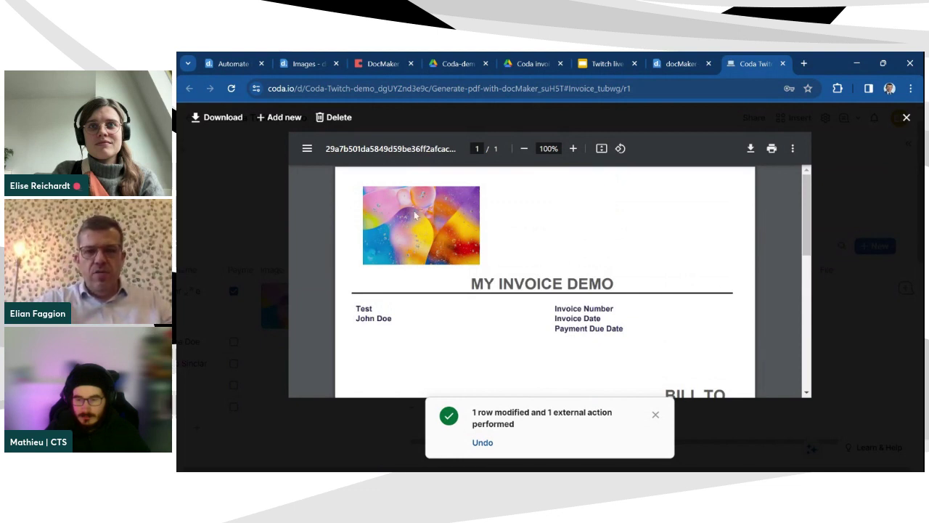
scroll(425, 240, down, 2)
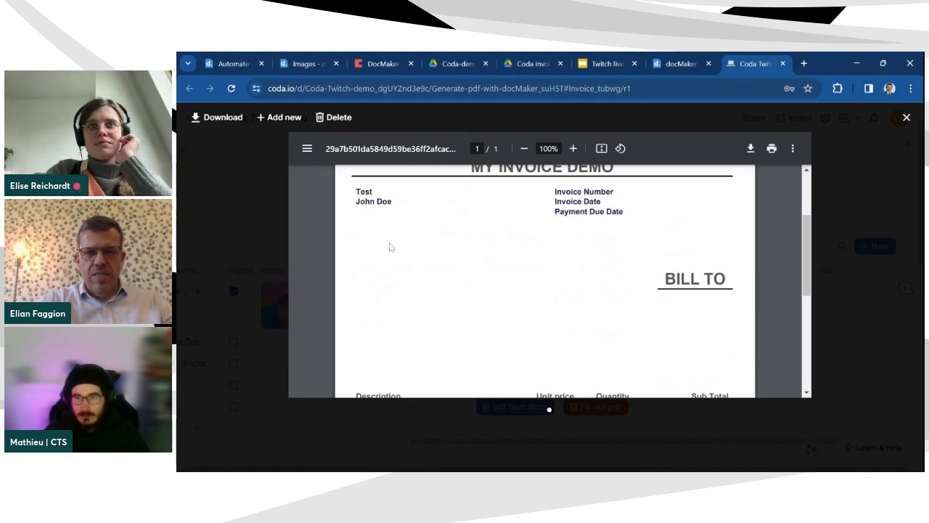
scroll(391, 228, down, 4)
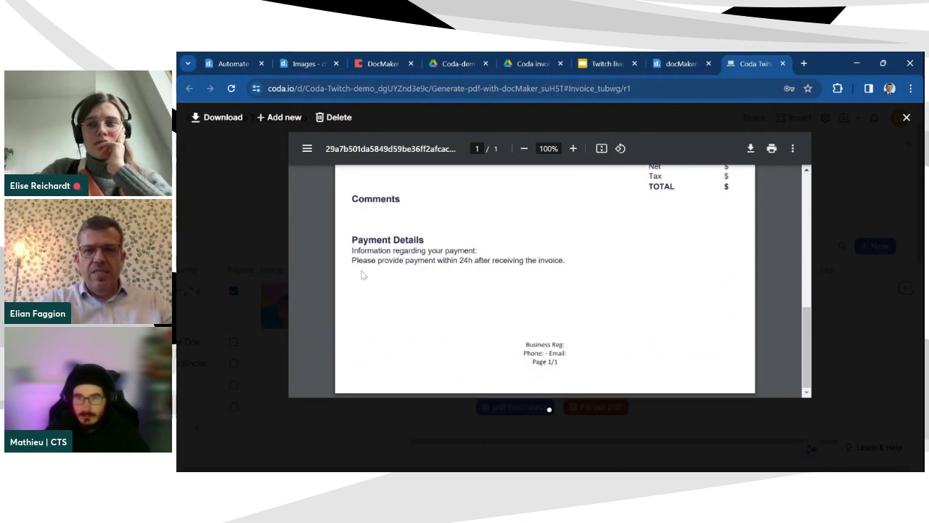
Step: Switch to the Coda invoice template 2 document and examine its if_payment conditional blocks under Payment Details
click(445, 68)
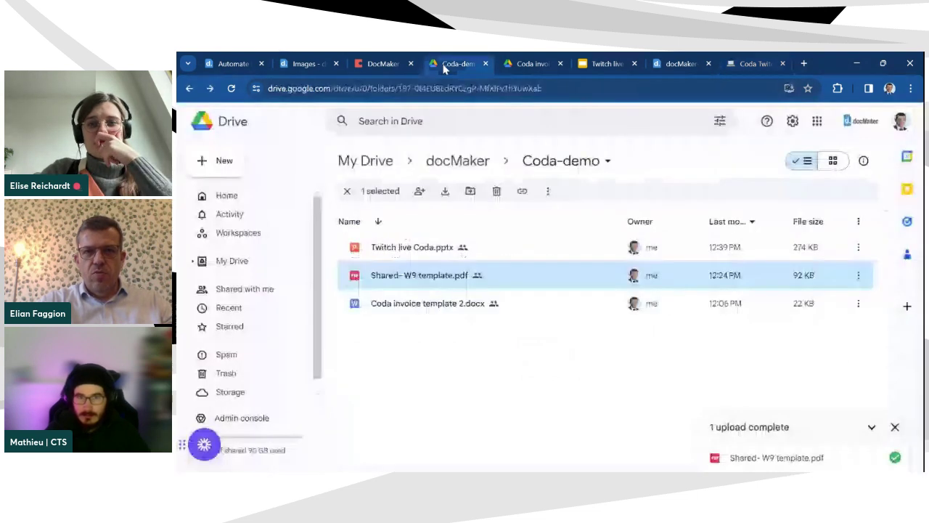
click(539, 63)
scroll(488, 318, down, 5)
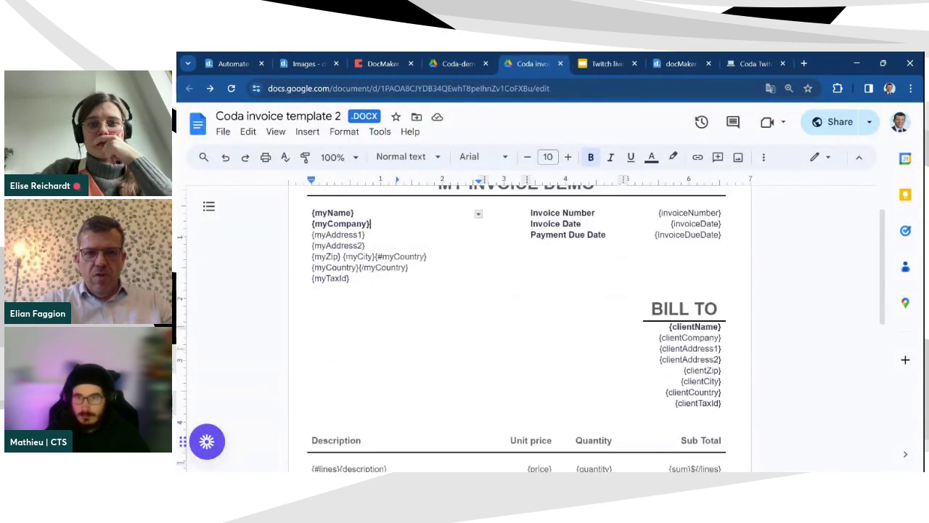
scroll(487, 317, down, 1)
drag(360, 272, 323, 273)
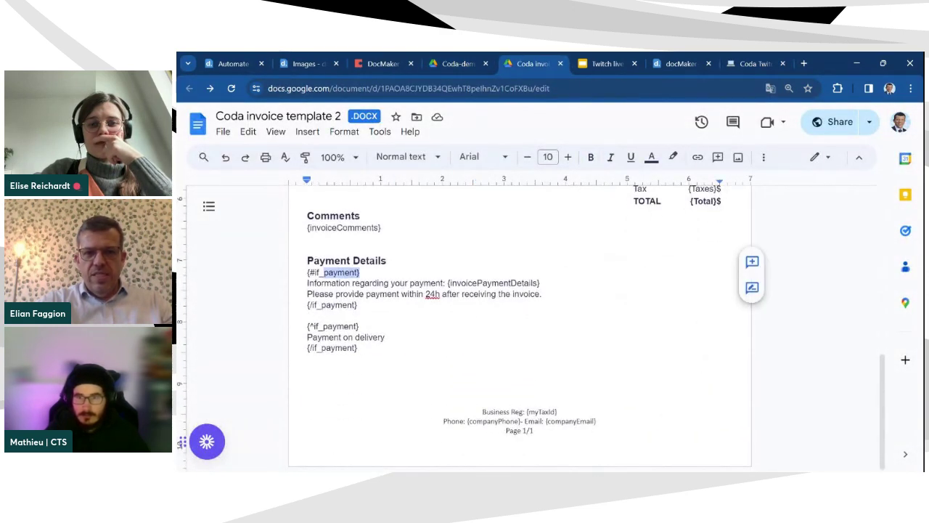
drag(542, 294, 310, 283)
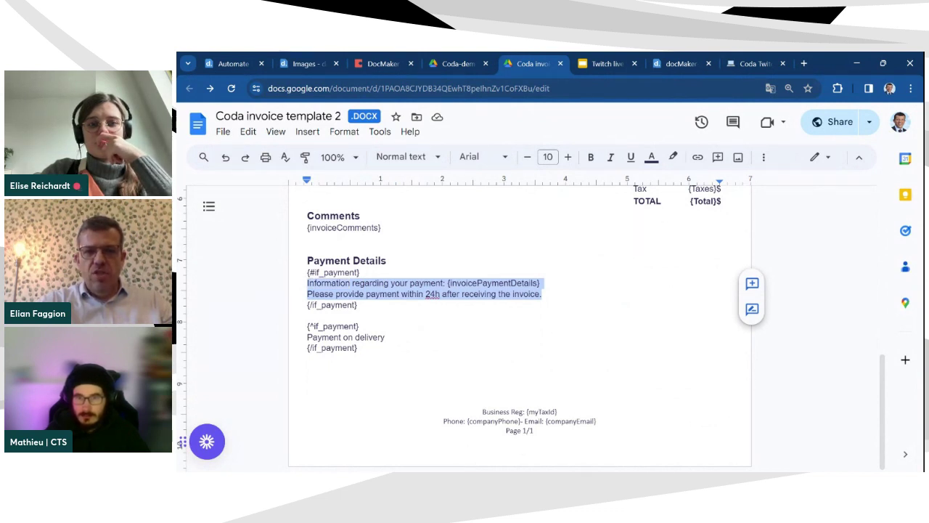
drag(358, 348, 307, 326)
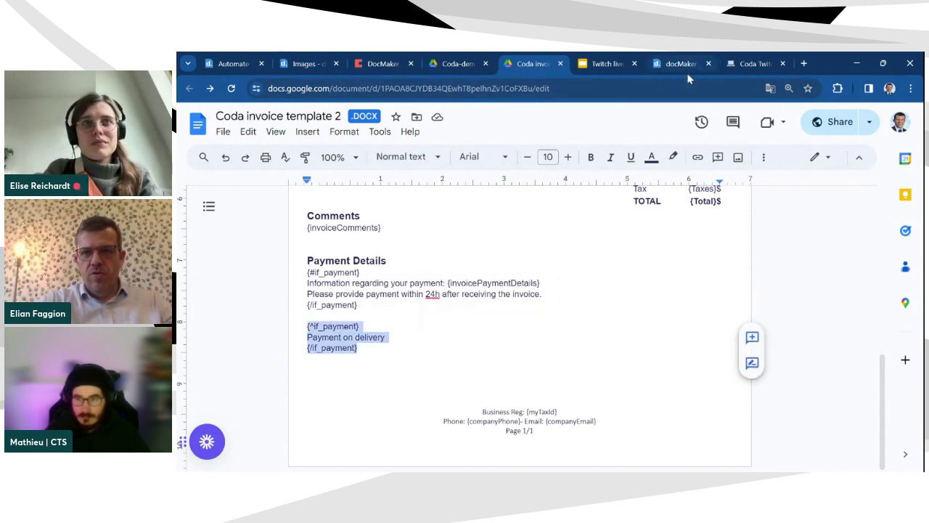
Step: Return to the generated invoice PDF in Coda and compare its header, line item, total and payment sections with the template
click(746, 65)
scroll(642, 264, up, 2)
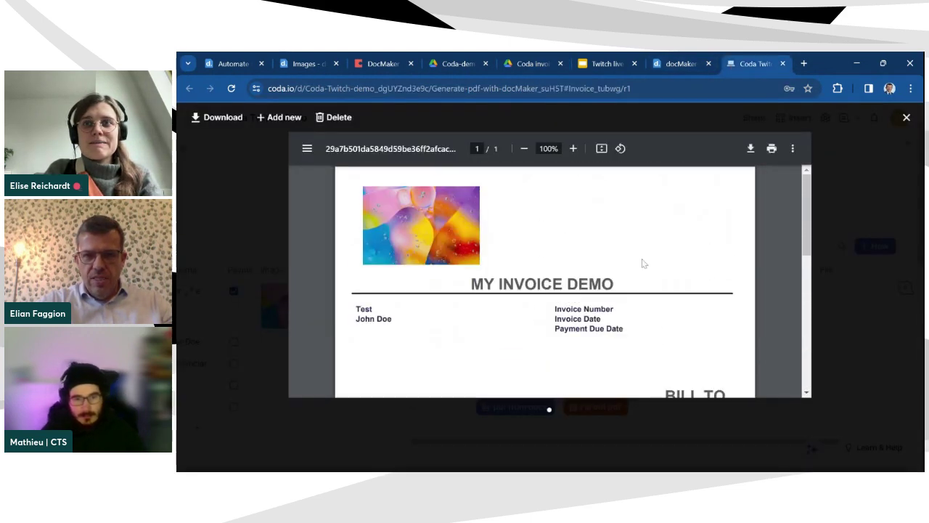
scroll(565, 164, down, 2)
scroll(565, 164, down, 3)
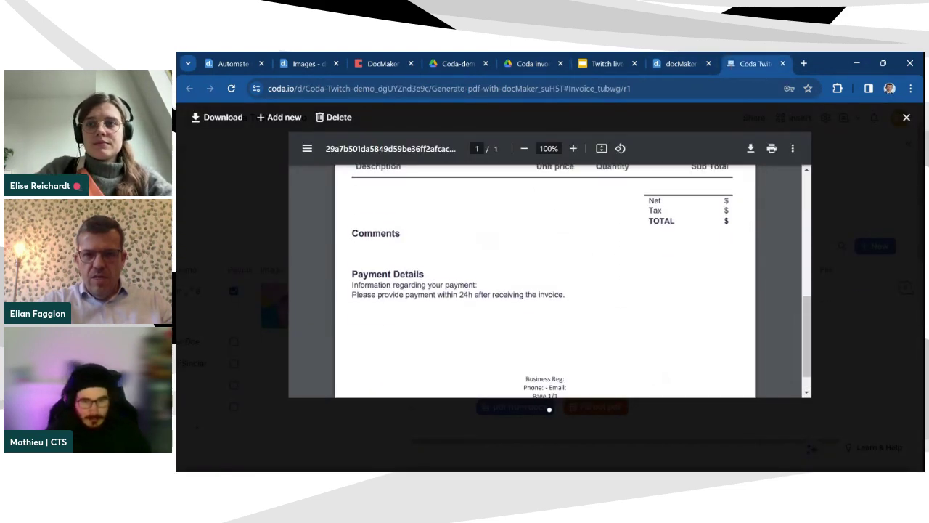
scroll(478, 290, up, 2)
scroll(478, 290, up, 4)
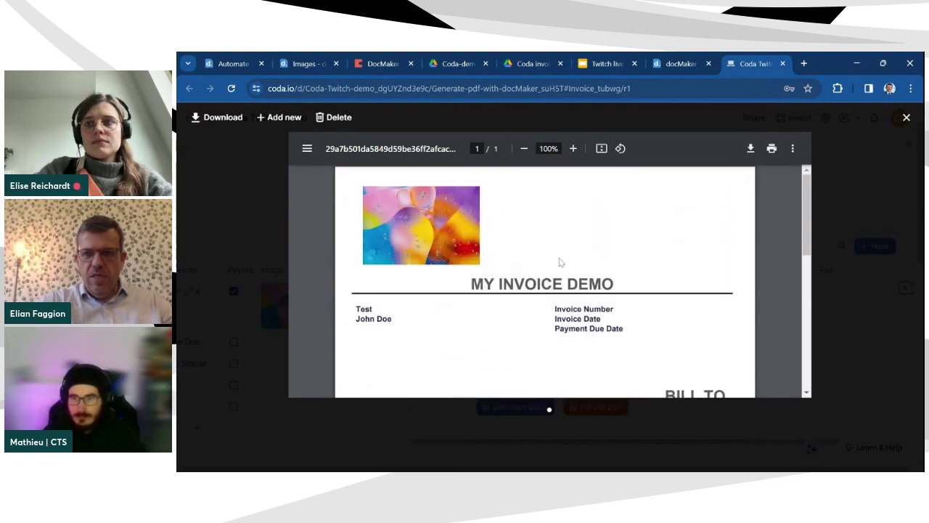
scroll(559, 262, down, 3)
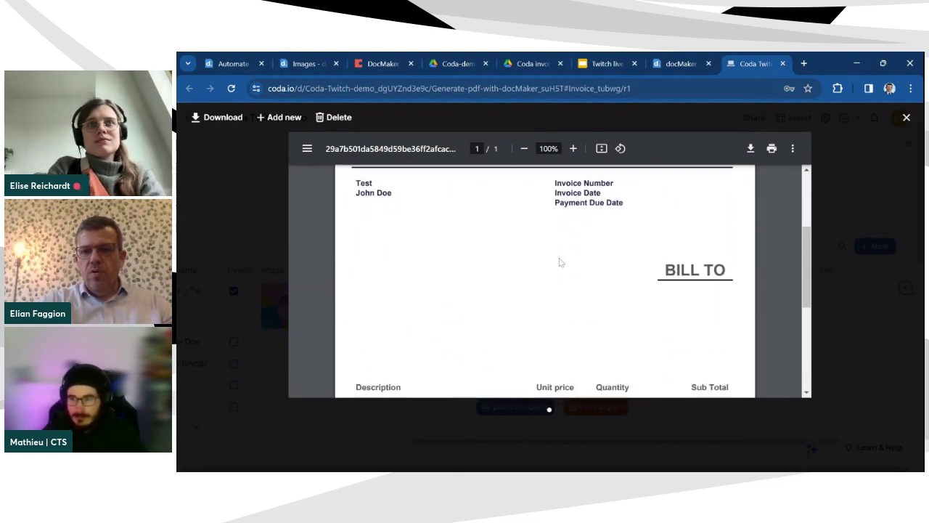
scroll(619, 303, up, 3)
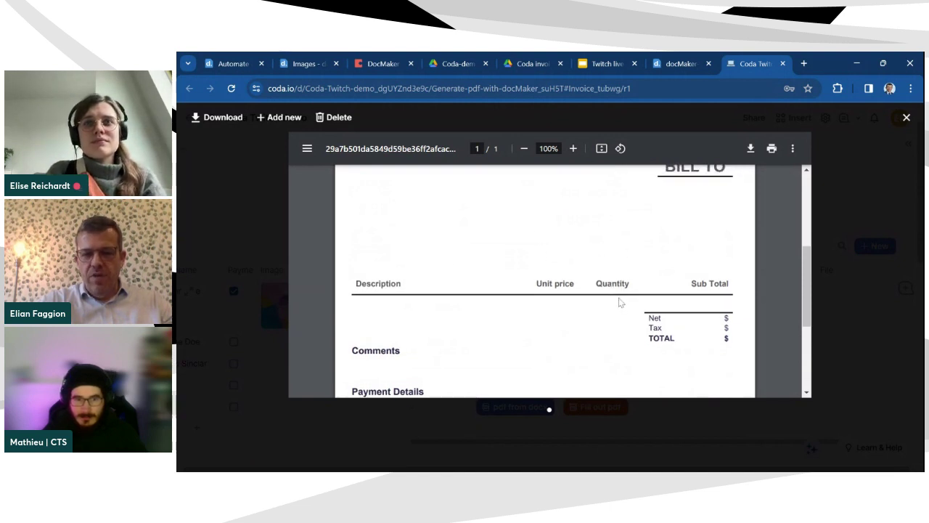
scroll(619, 303, up, 1)
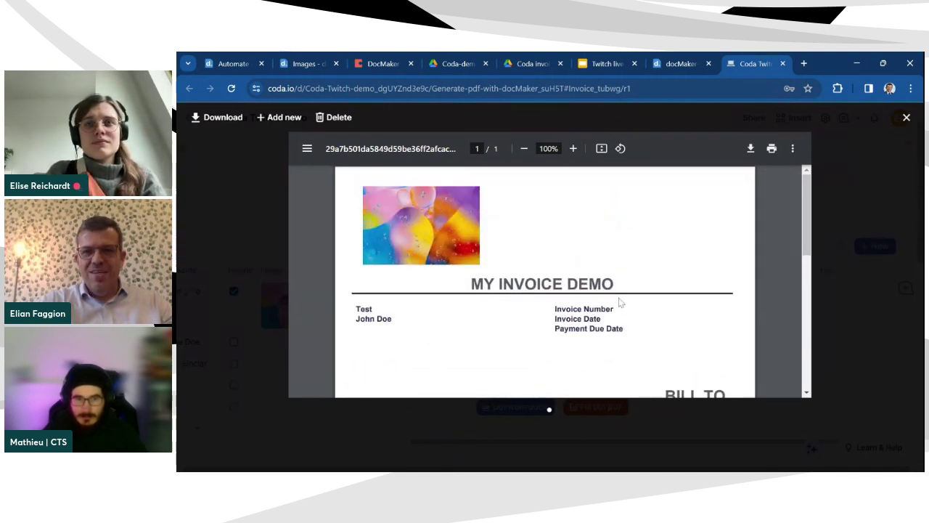
scroll(713, 346, down, 4)
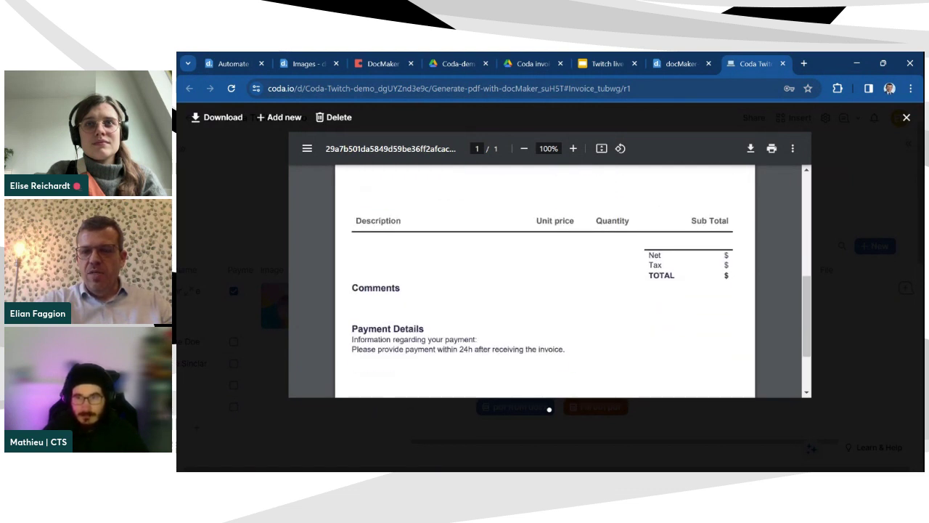
drag(654, 275, 675, 276)
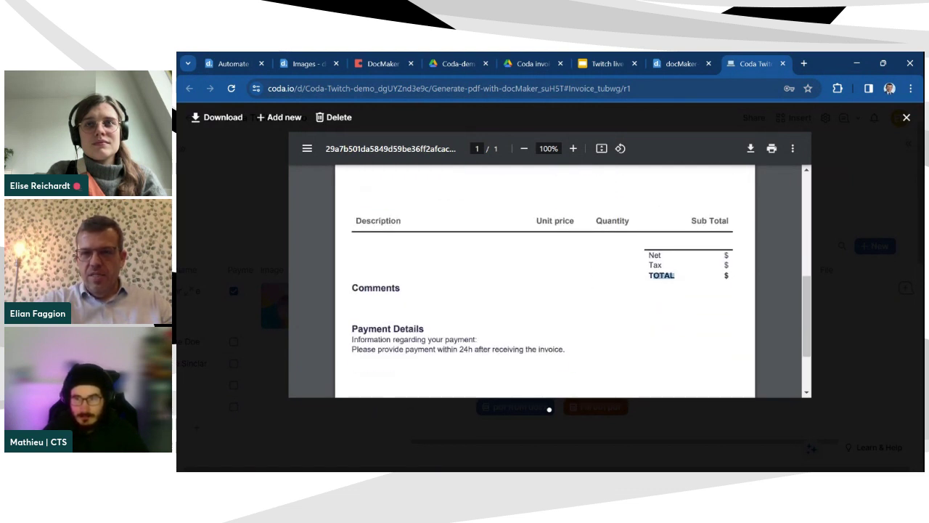
scroll(581, 283, down, 3)
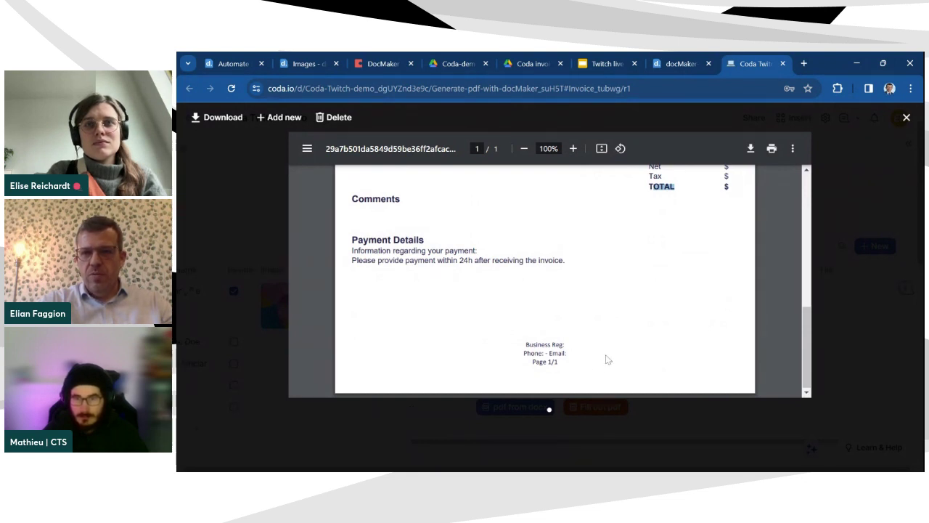
scroll(608, 359, up, 10)
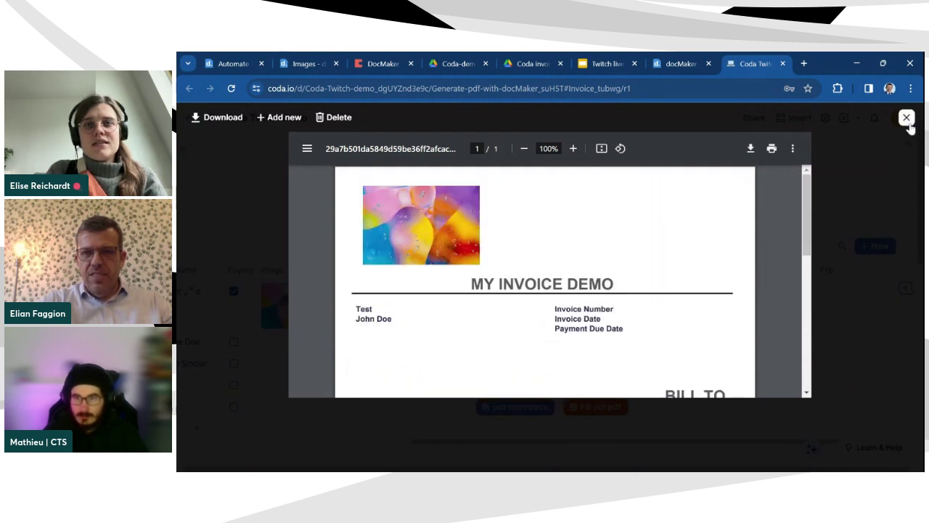
Step: Close the PDF preview and widen the Invoice table's JSON array column
click(906, 118)
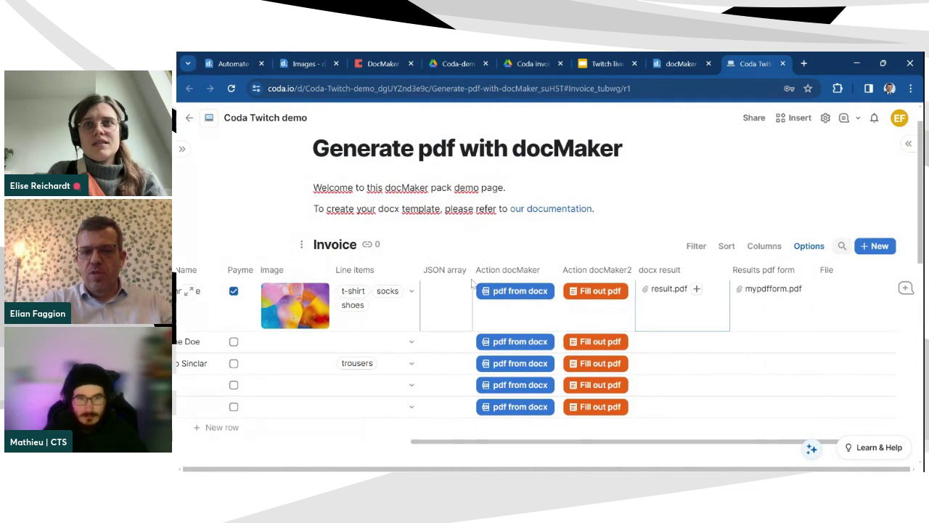
drag(472, 270, 521, 270)
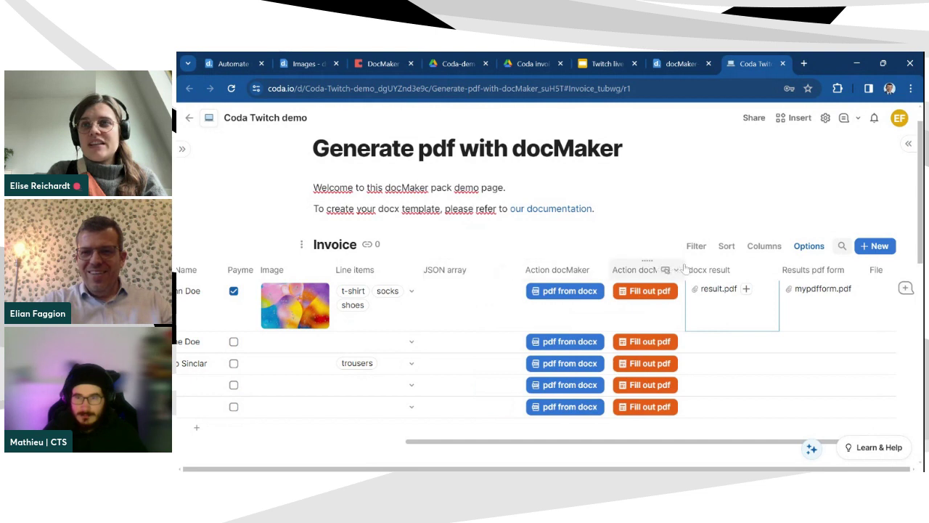
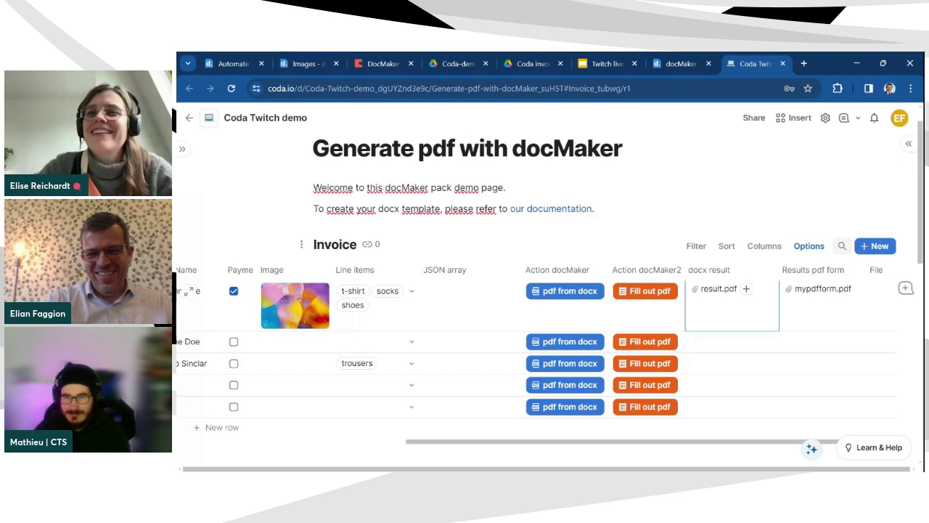
Step: Open the calculation of the Line_items table's JSON_line column and delete its whole CreateLineItemJson formula
scroll(758, 286, down, 1)
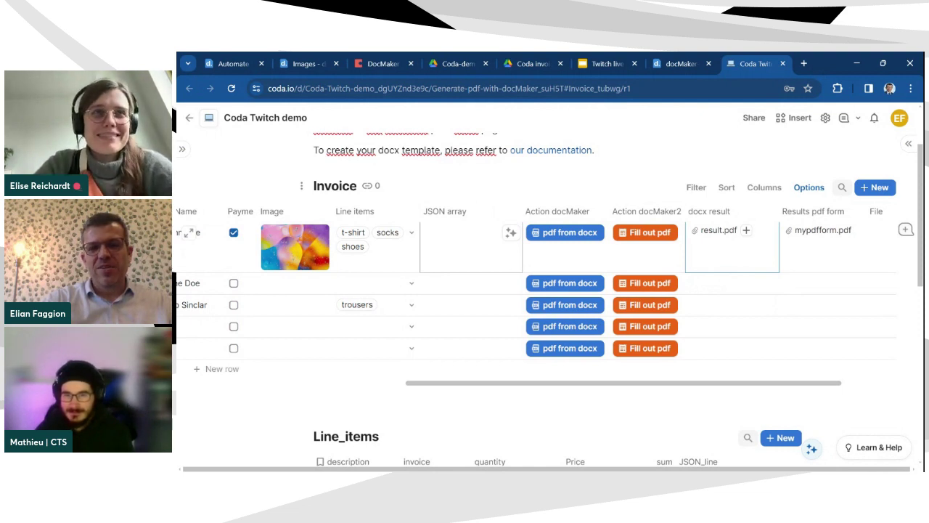
scroll(505, 260, down, 2)
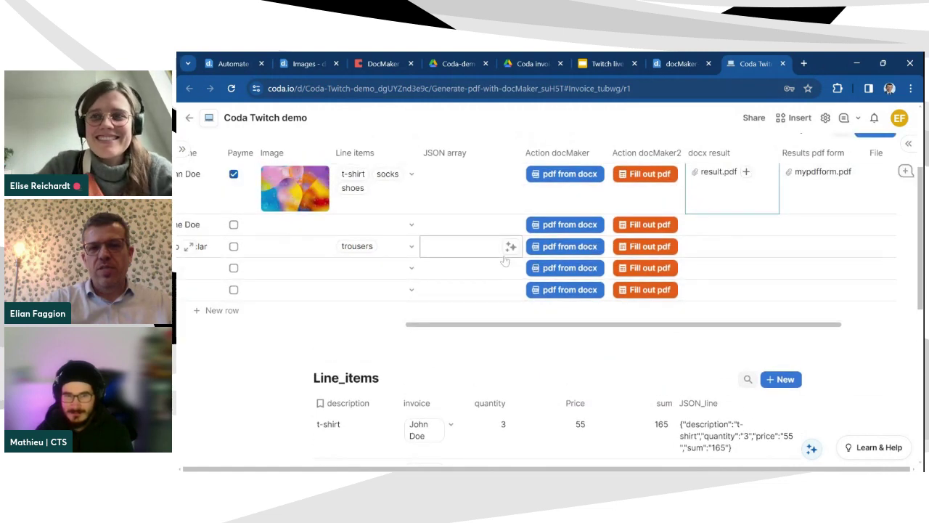
scroll(505, 260, down, 4)
scroll(504, 262, up, 2)
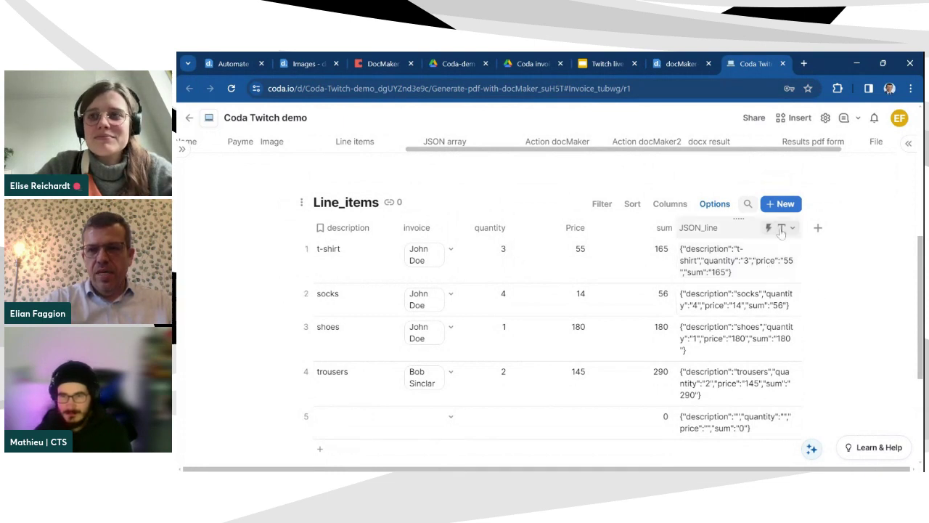
click(787, 229)
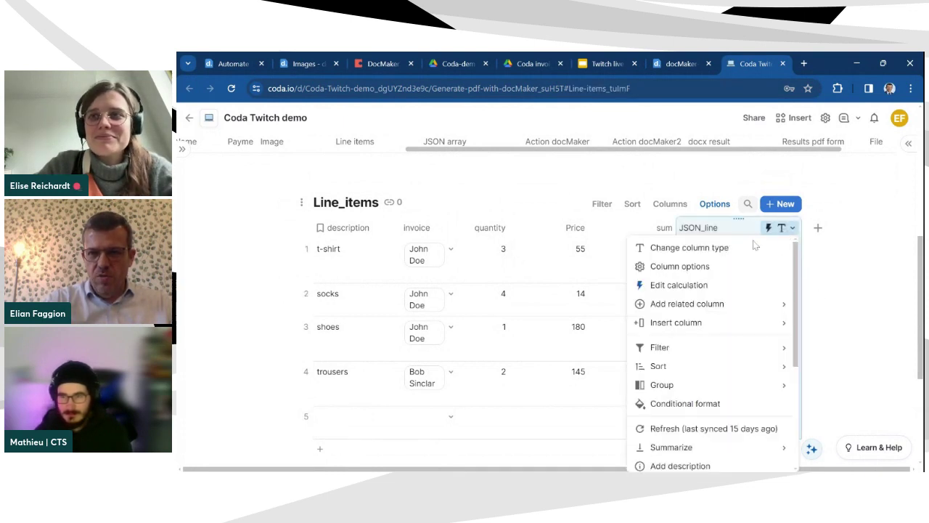
click(701, 289)
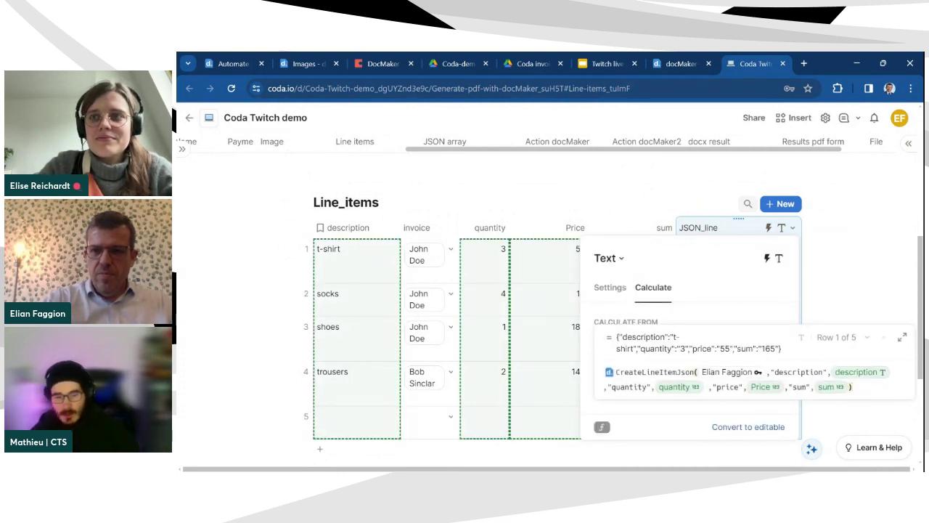
key(BackSpace)
key(BackSpace)
key(BackSpace)
key(BackSpace)
key(BackSpace)
key(BackSpace)
key(BackSpace)
key(BackSpace)
key(BackSpace)
key(BackSpace)
key(BackSpace)
key(BackSpace)
key(BackSpace)
key(BackSpace)
key(BackSpace)
key(BackSpace)
key(BackSpace)
key(BackSpace)
key(BackSpace)
key(BackSpace)
key(BackSpace)
key(BackSpace)
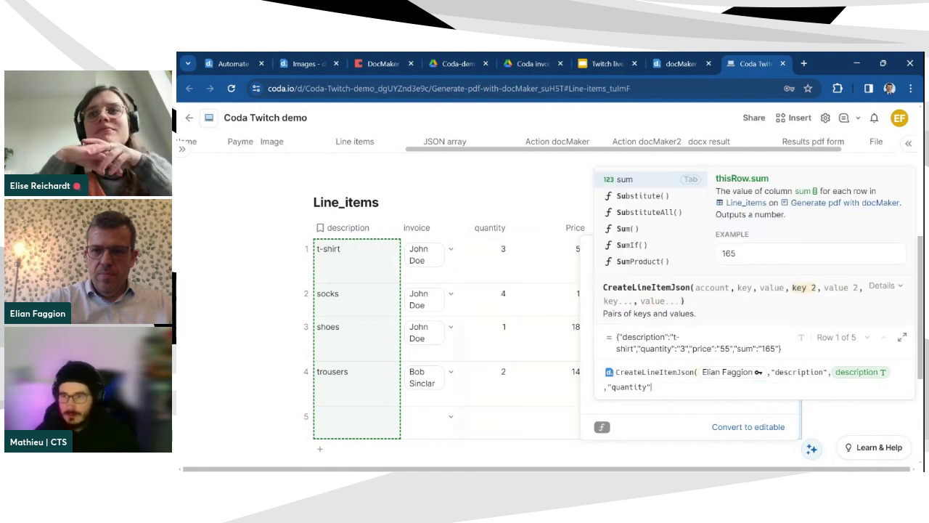
key(BackSpace)
key(BackSpace)
key(BackSpace)
key(BackSpace)
key(BackSpace)
key(BackSpace)
key(BackSpace)
key(BackSpace)
key(BackSpace)
key(BackSpace)
key(BackSpace)
key(BackSpace)
key(BackSpace)
key(BackSpace)
key(BackSpace)
key(BackSpace)
key(BackSpace)
key(BackSpace)
key(BackSpace)
key(BackSpace)
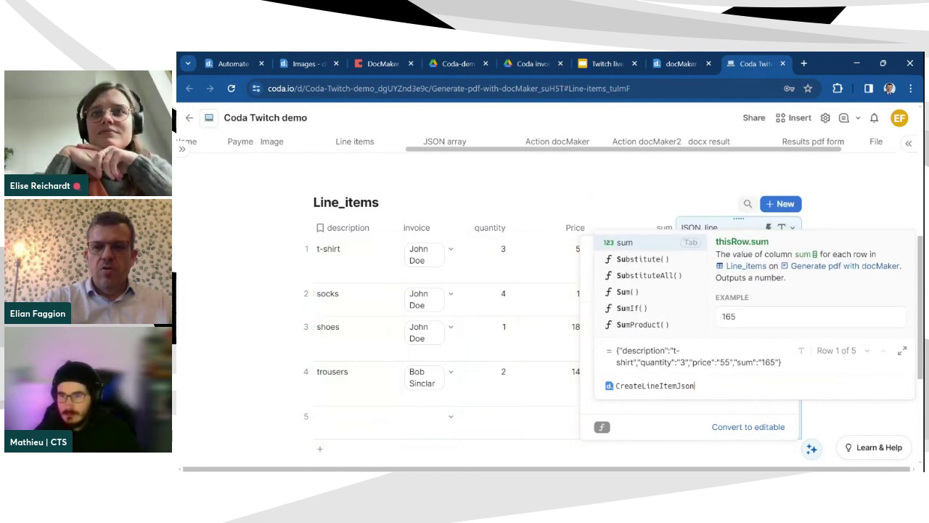
key(BackSpace)
key(BackSpace)
key(BackSpace)
key(BackSpace)
text(docMaker pd)
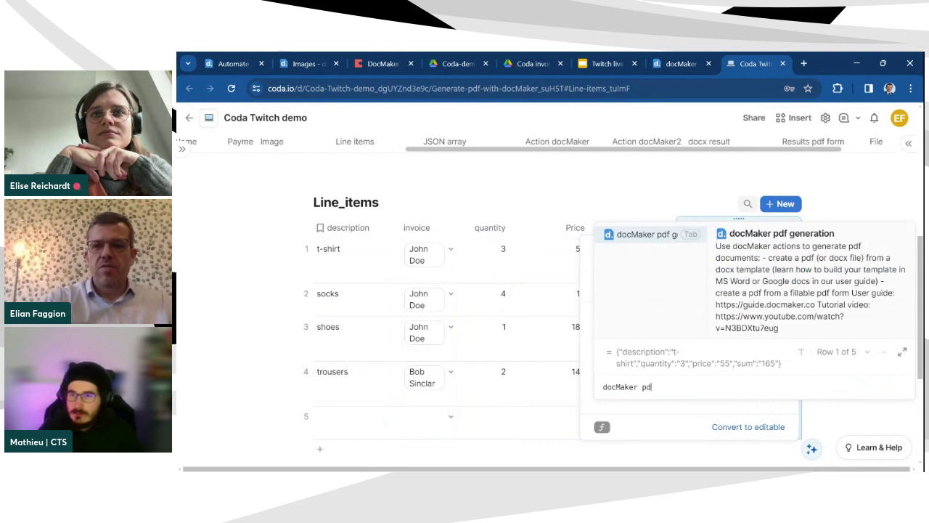
key(BackSpace)
key(BackSpace)
key(BackSpace)
key(BackSpace)
key(BackSpace)
key(BackSpace)
key(BackSpace)
key(BackSpace)
key(BackSpace)
key(BackSpace)
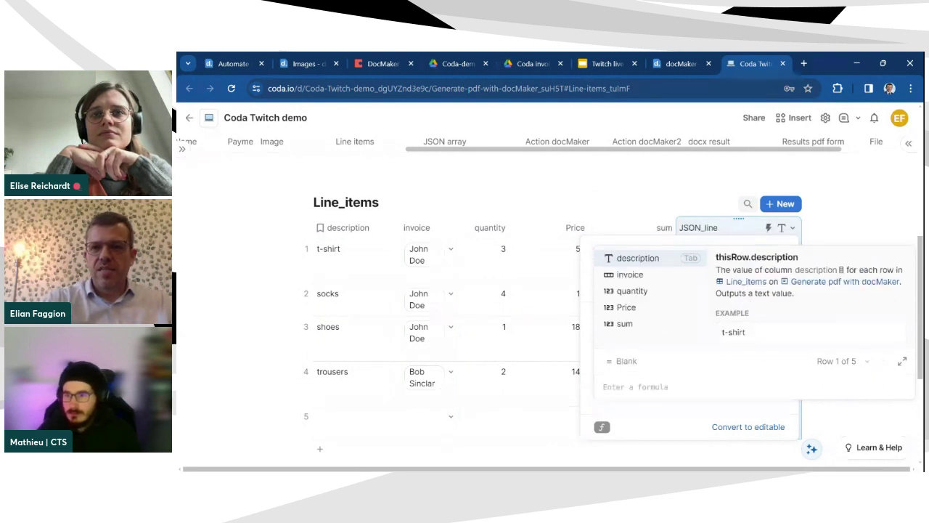
Step: Close the JSON_line column's calculation with its formula left blank
click(314, 167)
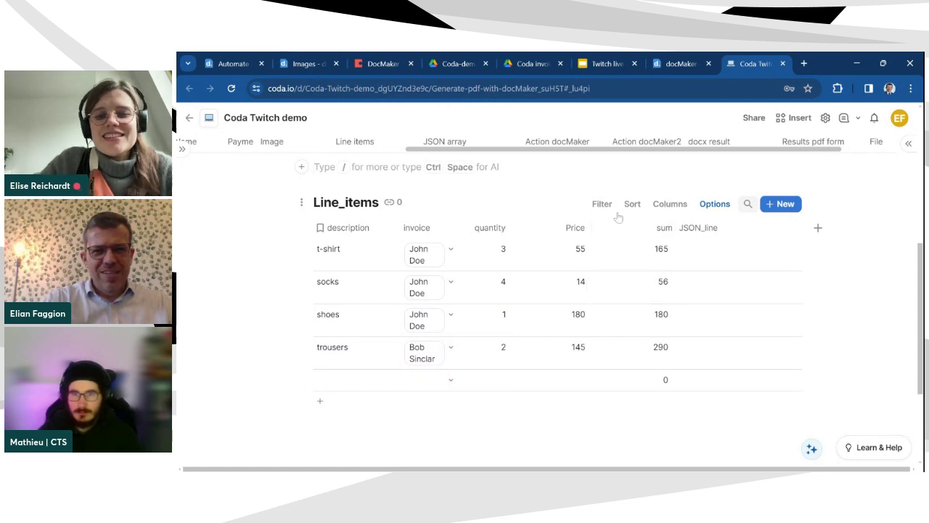
Step: Set the JSON_line column to calculate from a custom formula and insert docMaker's CreateLineItemJson function with the connected account
click(732, 266)
click(732, 266)
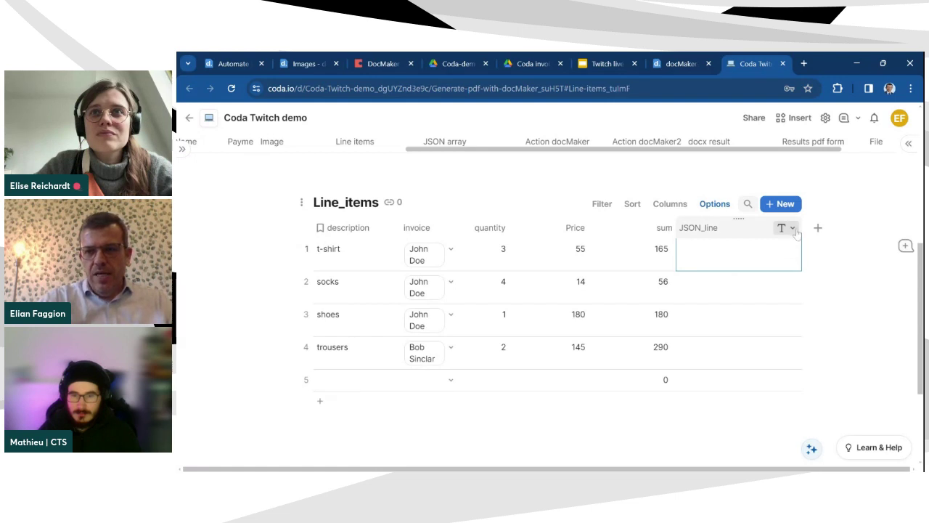
click(793, 229)
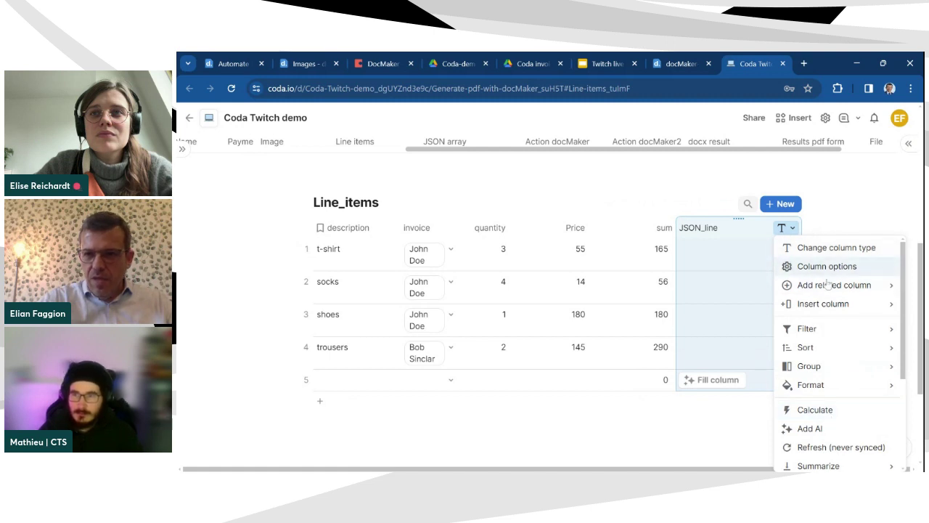
click(815, 409)
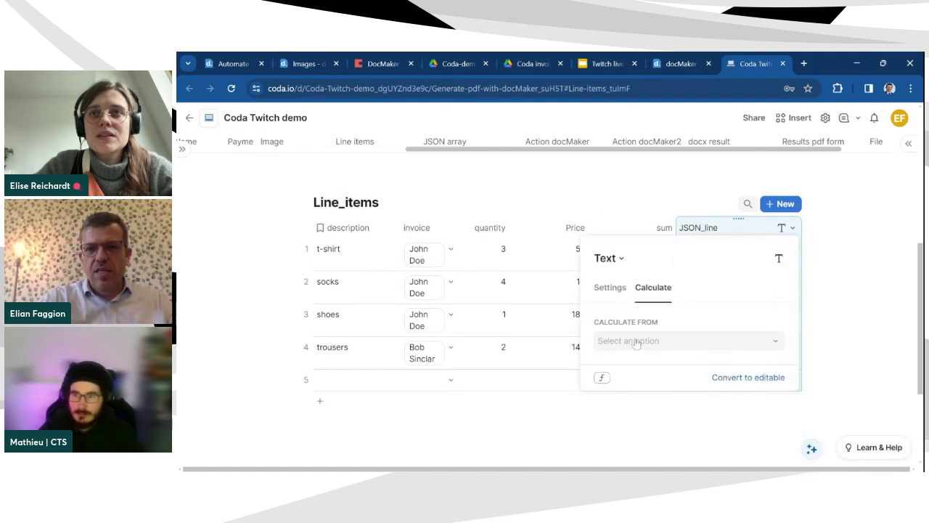
click(636, 341)
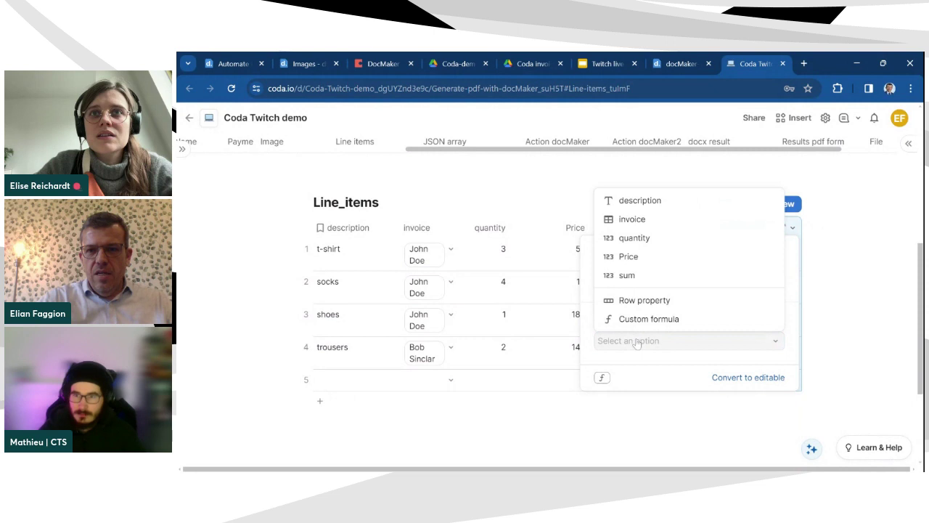
click(648, 319)
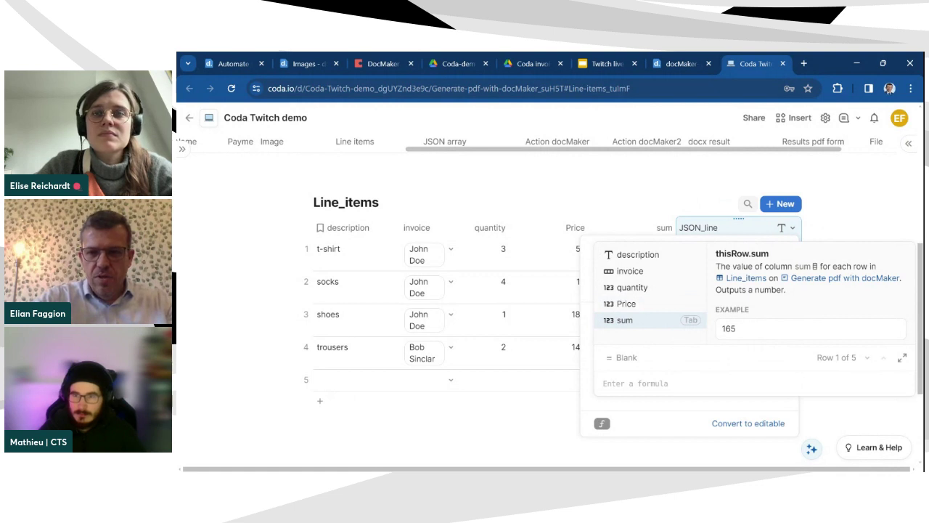
text(documentTimezone())
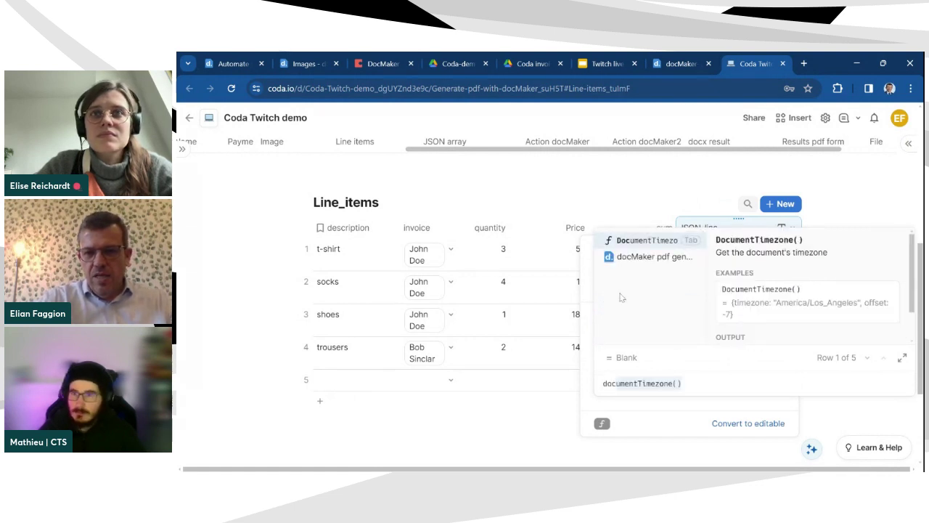
click(640, 259)
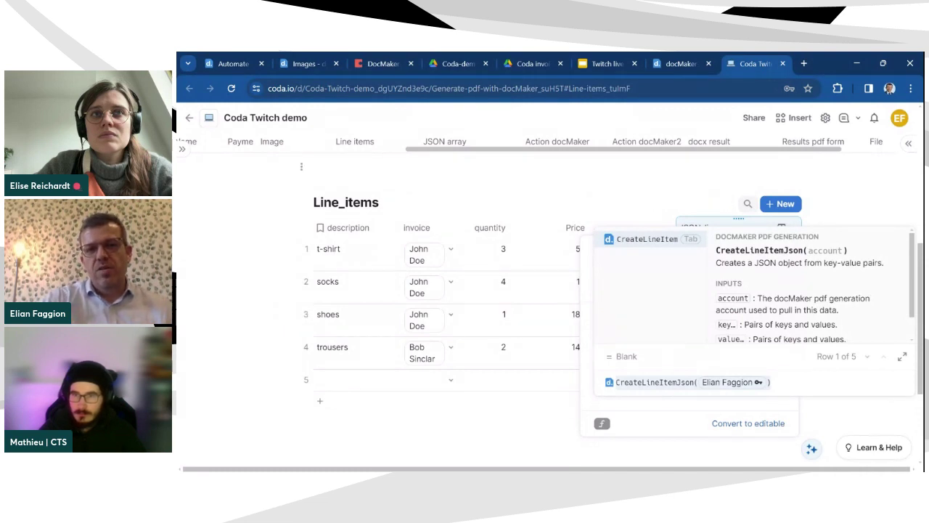
Step: Switch to Coda invoice template 2 in Google Docs and examine the {#lines} loop tag and {description} placeholder in its line items row
click(524, 64)
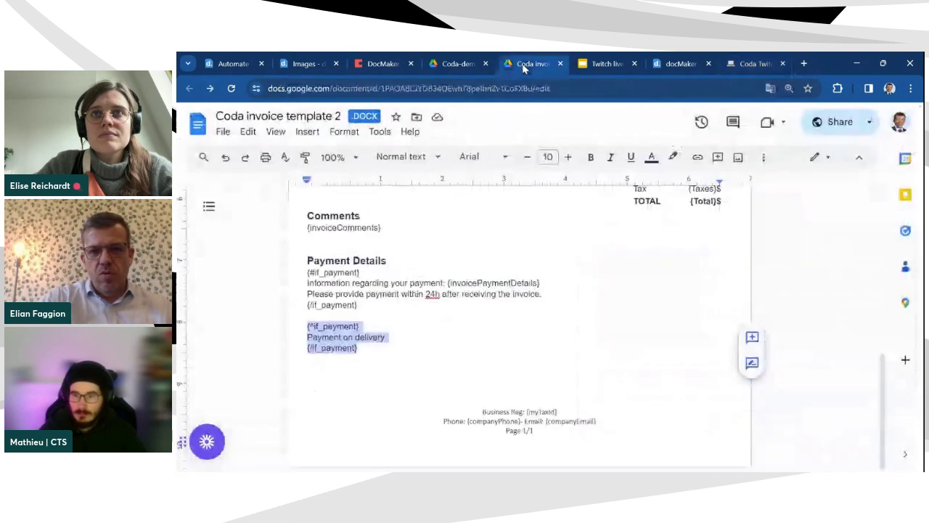
scroll(519, 327, up, 3)
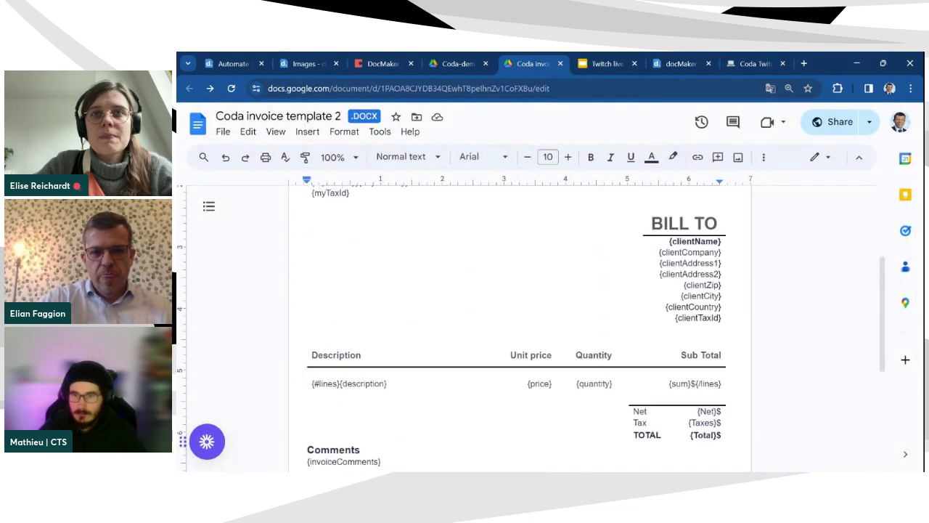
scroll(519, 326, down, 2)
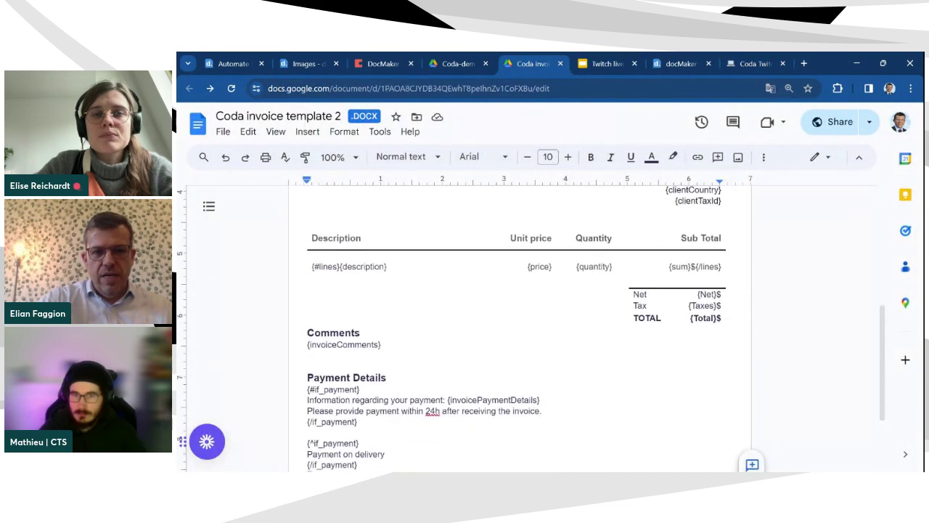
drag(340, 267, 314, 267)
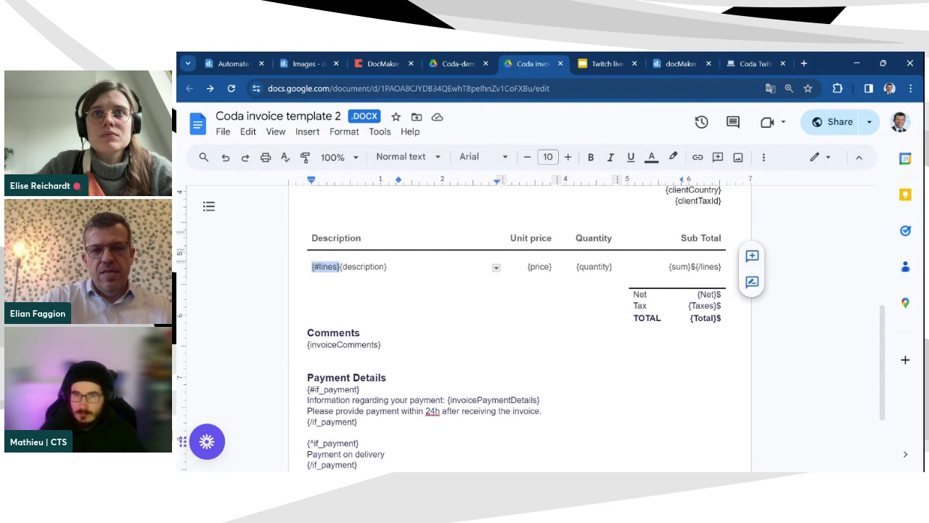
click(357, 267)
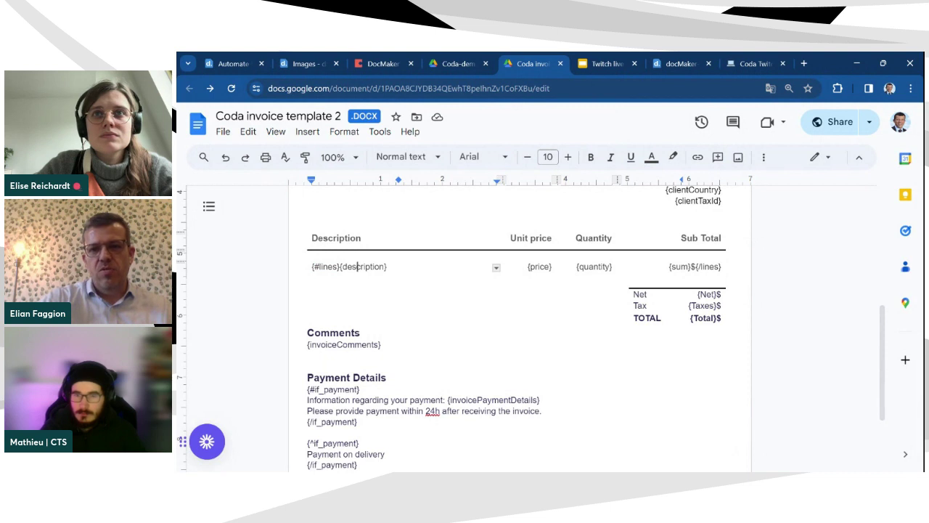
drag(385, 266, 343, 266)
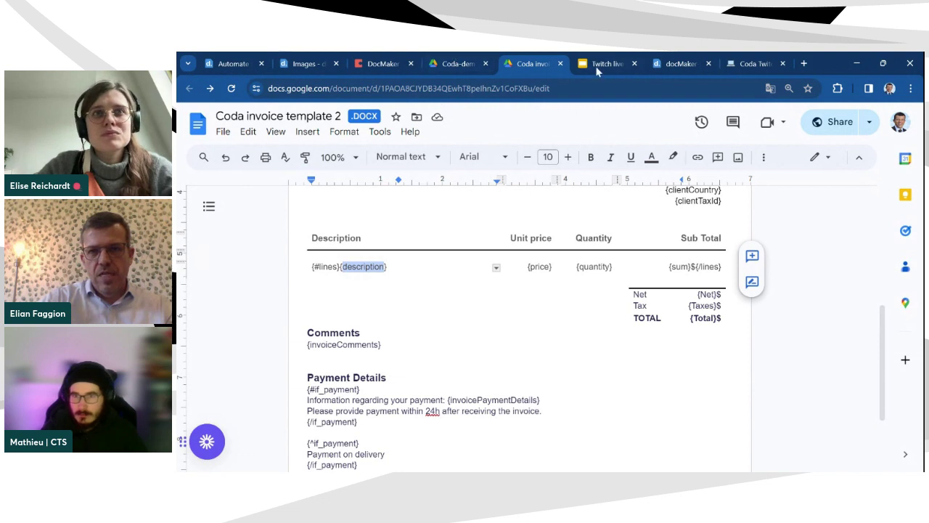
Step: Return to the Coda doc and add the quoted text "description" as the first key in the CreateLineItemJson formula
click(753, 64)
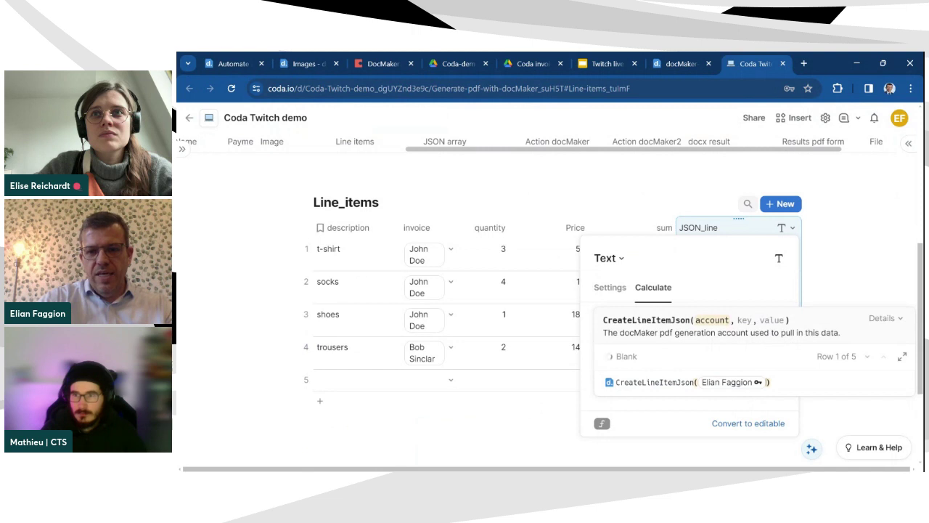
text(,description)
key(Return)
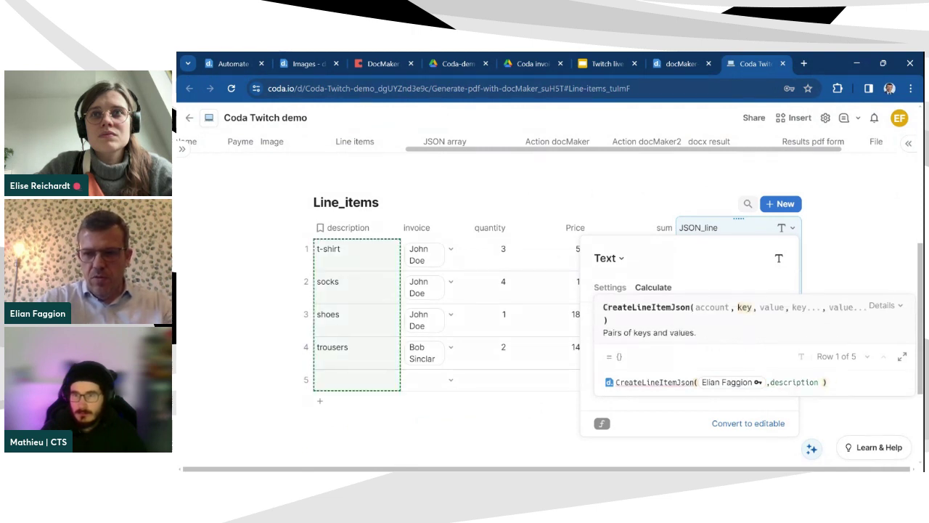
key(BackSpace)
key(BackSpace)
key(BackSpace)
key(BackSpace)
key(BackSpace)
key(BackSpace)
key(BackSpace)
key(BackSpace)
key(BackSpace)
key(BackSpace)
key(BackSpace)
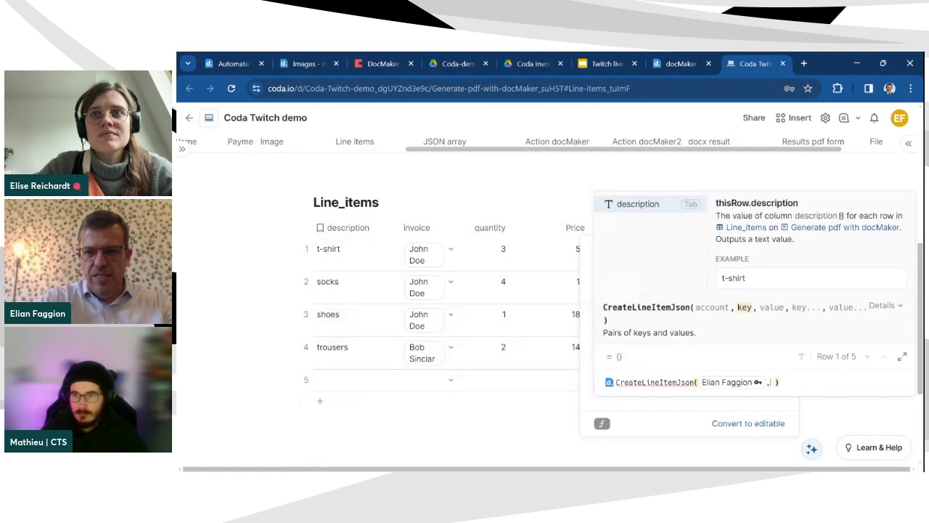
text("description")
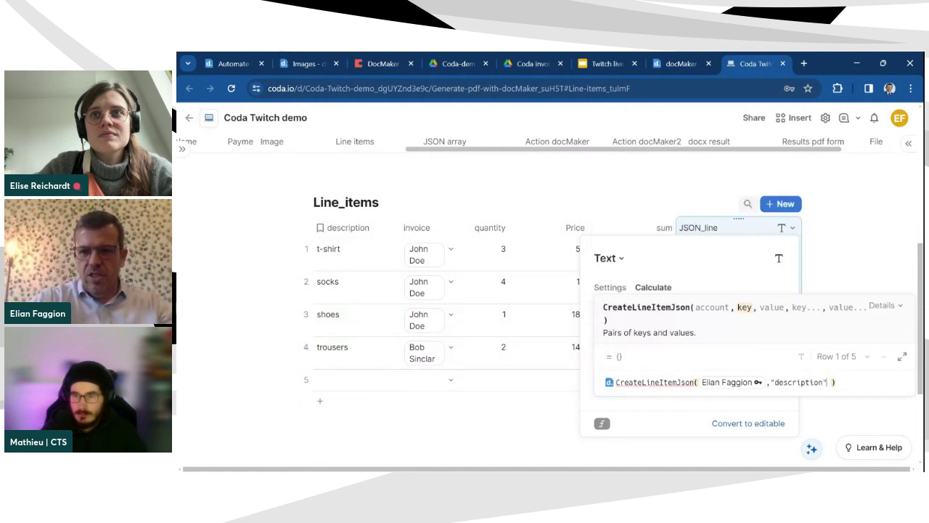
Step: Check the {description} placeholder in the invoice template, then set the description column as the value of the "description" key
text(,description)
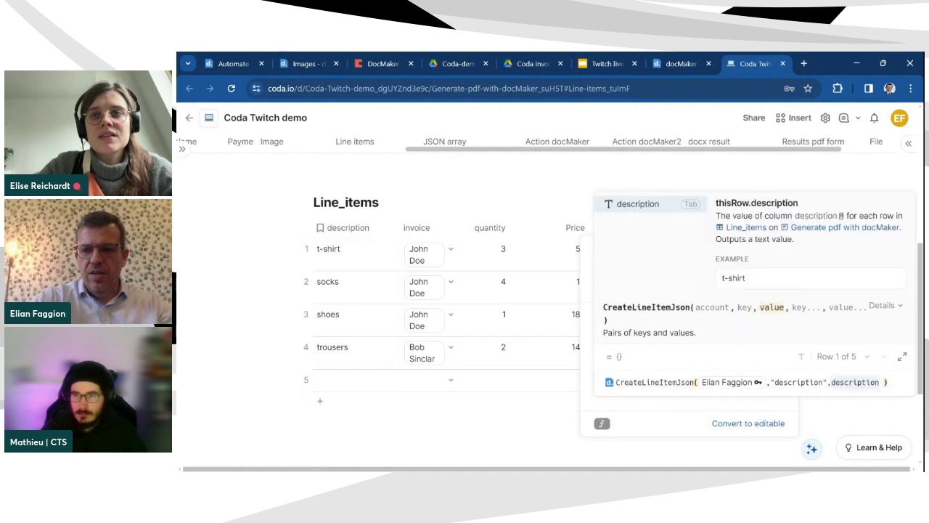
key(BackSpace)
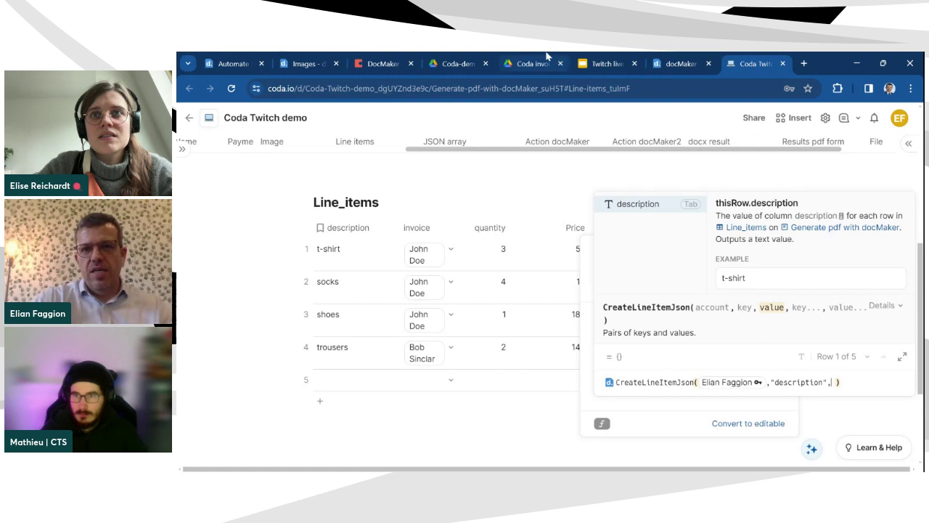
click(545, 58)
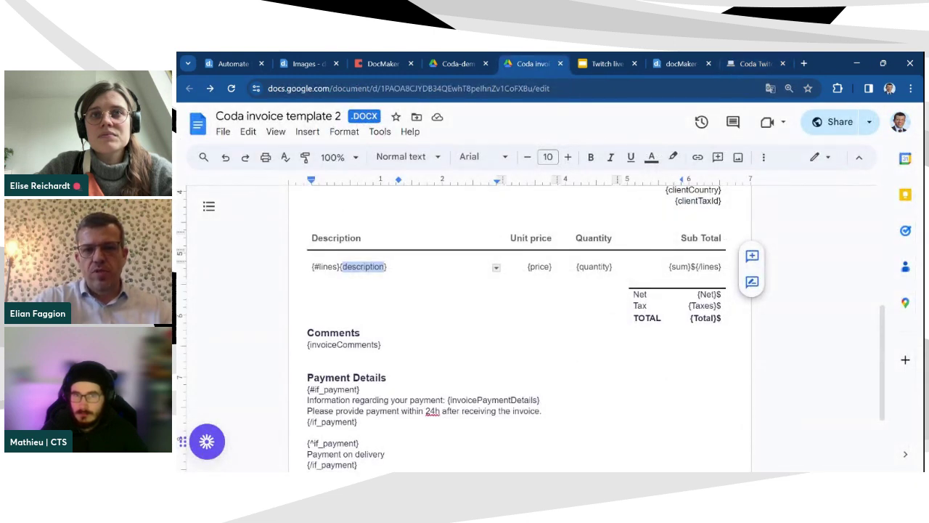
click(756, 63)
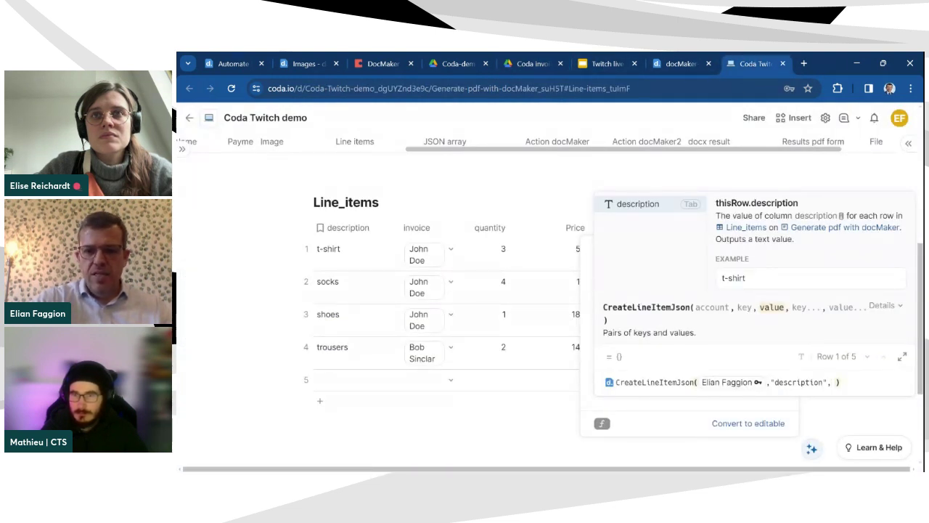
text(description)
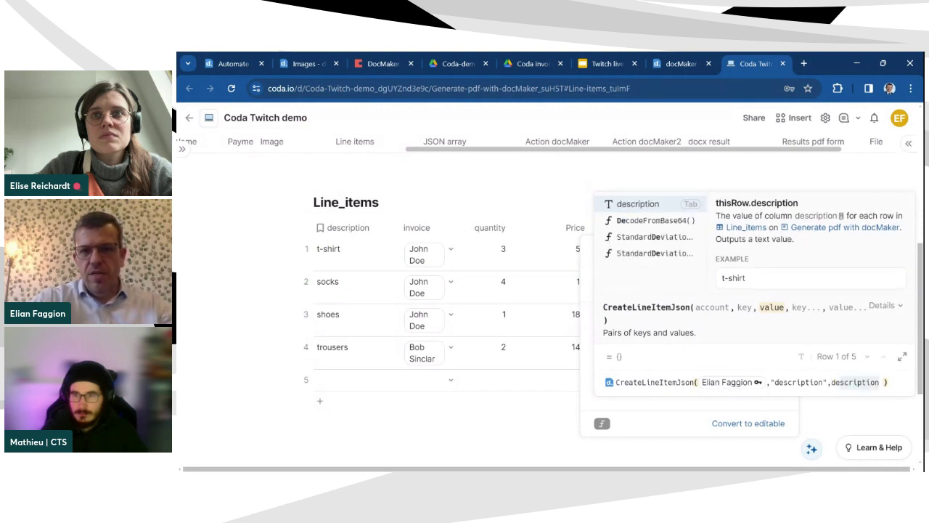
click(638, 204)
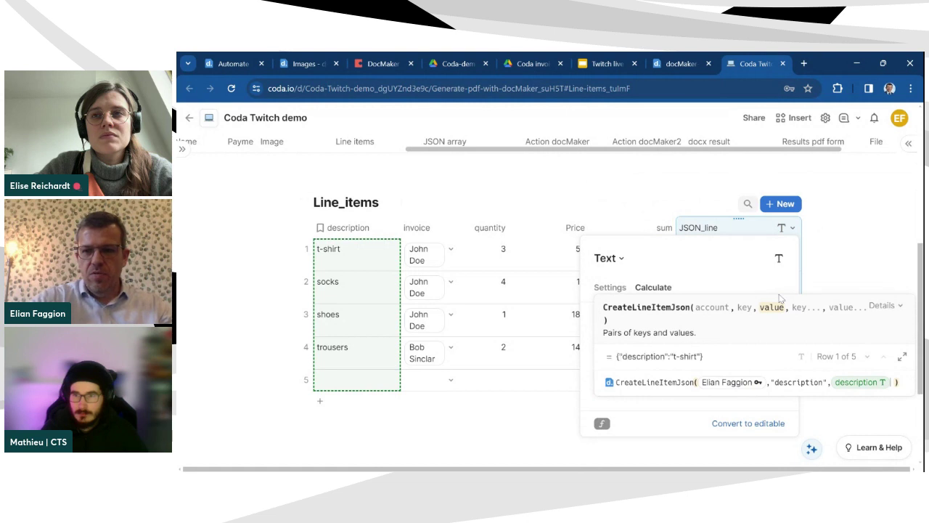
Step: Look up the unit price placeholder in the invoice template and add "price" as the formula's second key in Coda
text(,description)
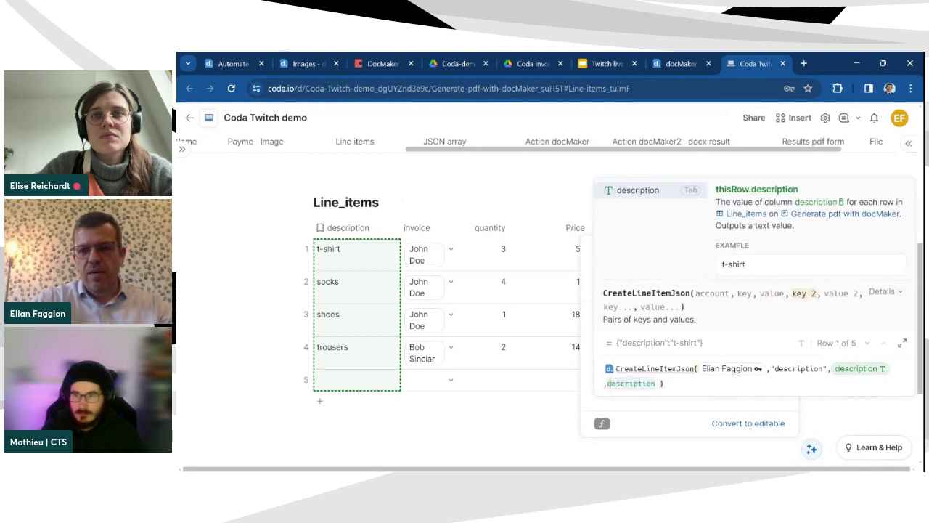
key(BackSpace)
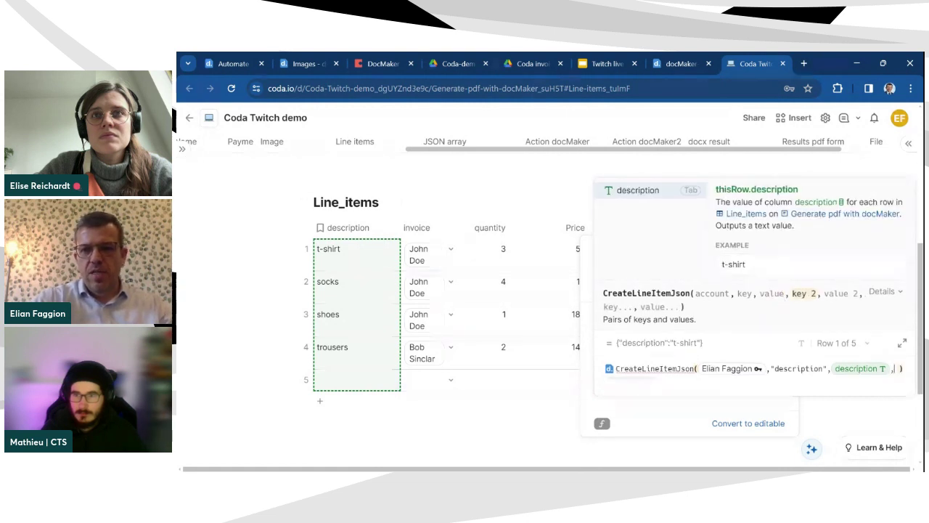
click(519, 67)
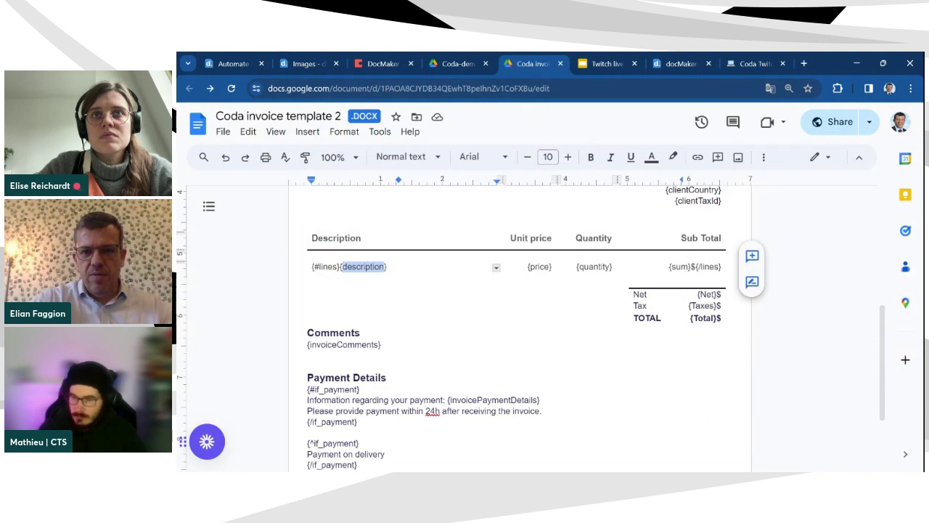
key(Tab)
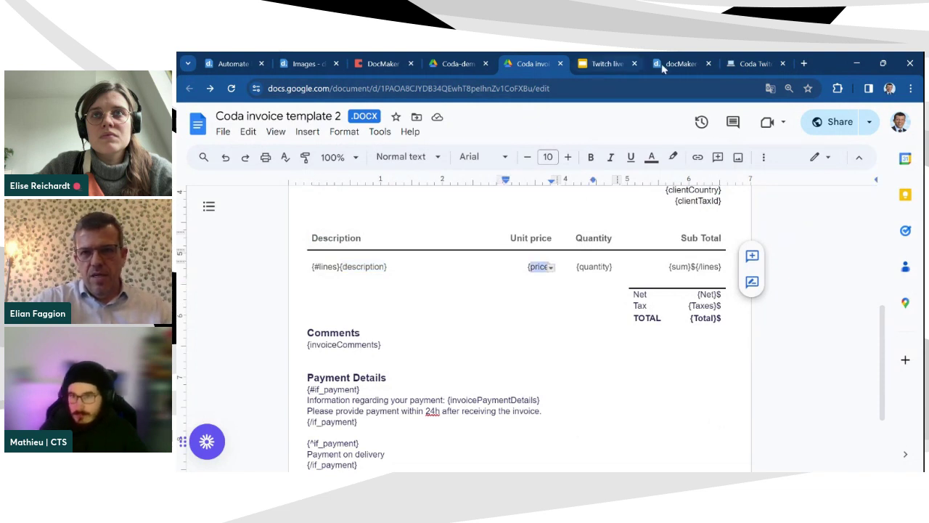
click(750, 66)
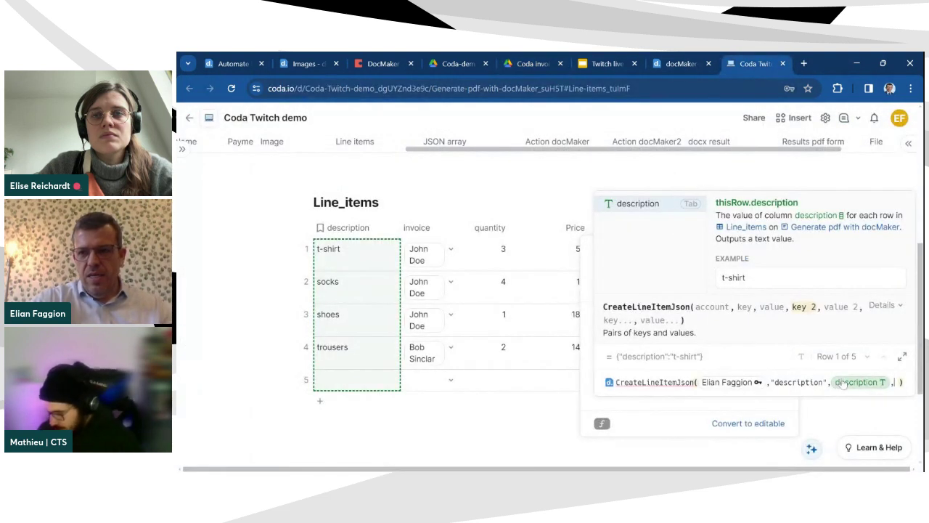
text(")
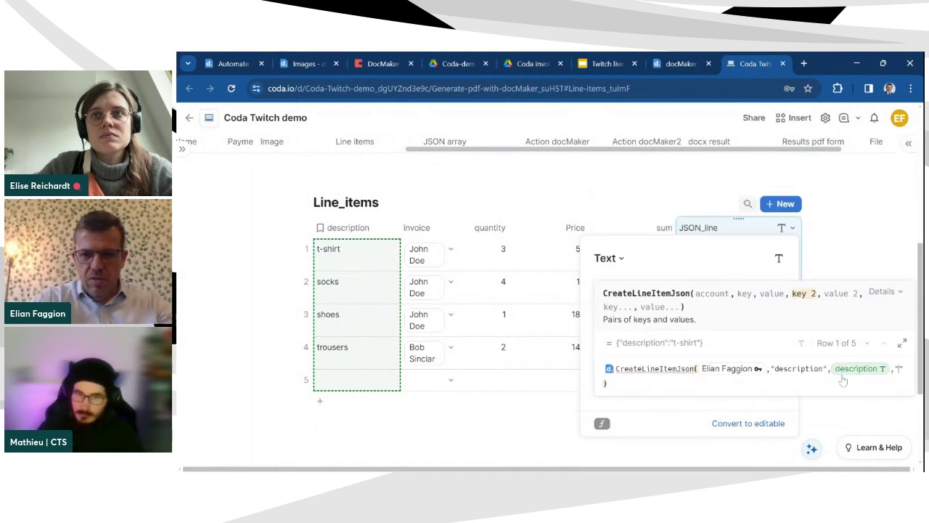
text(price",description)
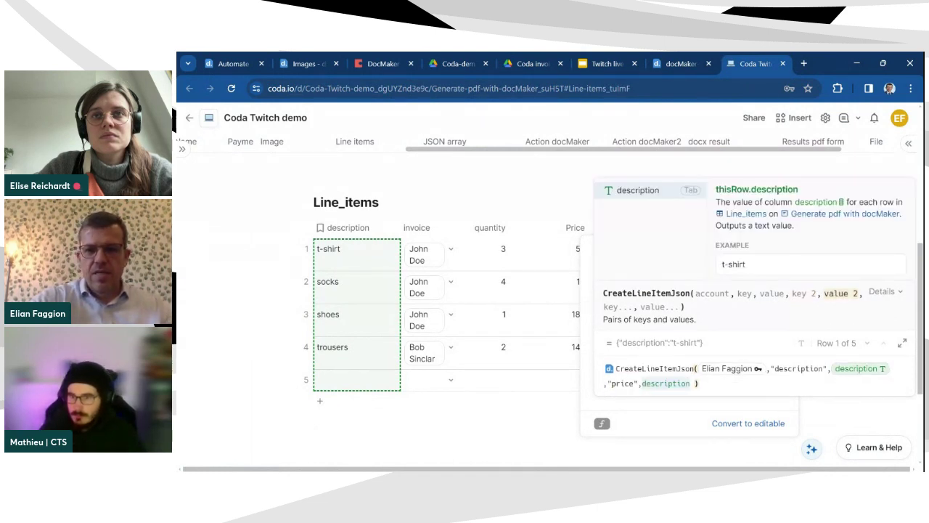
Step: Set the Price column as the value of the "price" key in the CreateLineItemJson formula
key(BackSpace)
key(BackSpace)
key(BackSpace)
key(BackSpace)
key(BackSpace)
key(BackSpace)
key(BackSpace)
key(BackSpace)
key(BackSpace)
key(BackSpace)
key(BackSpace)
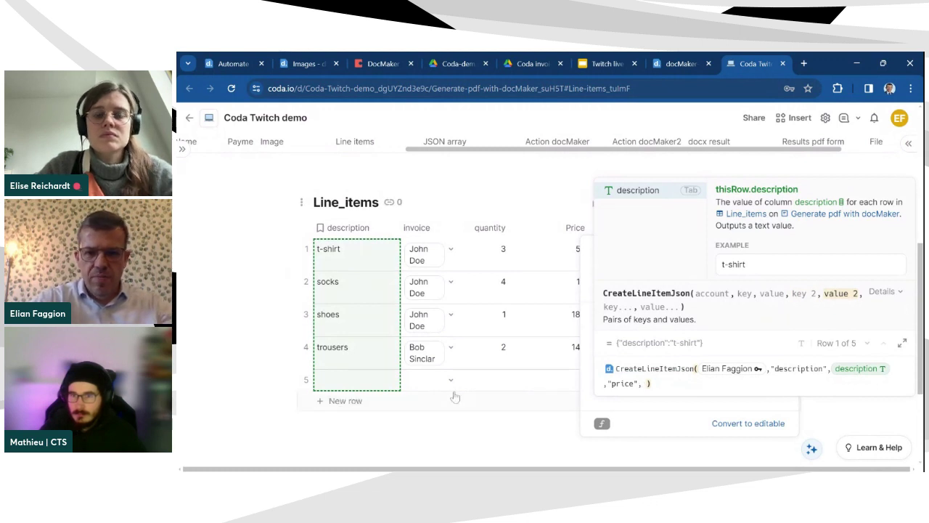
text(Price)
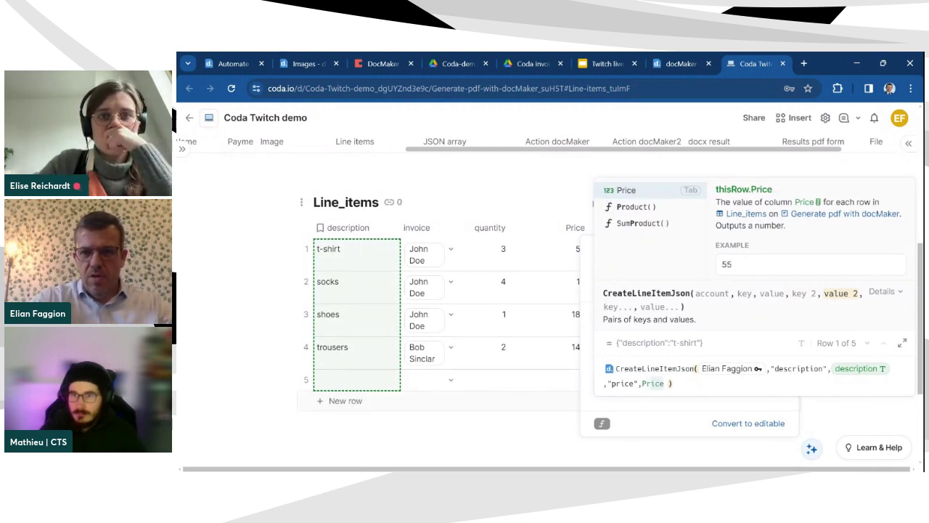
click(657, 189)
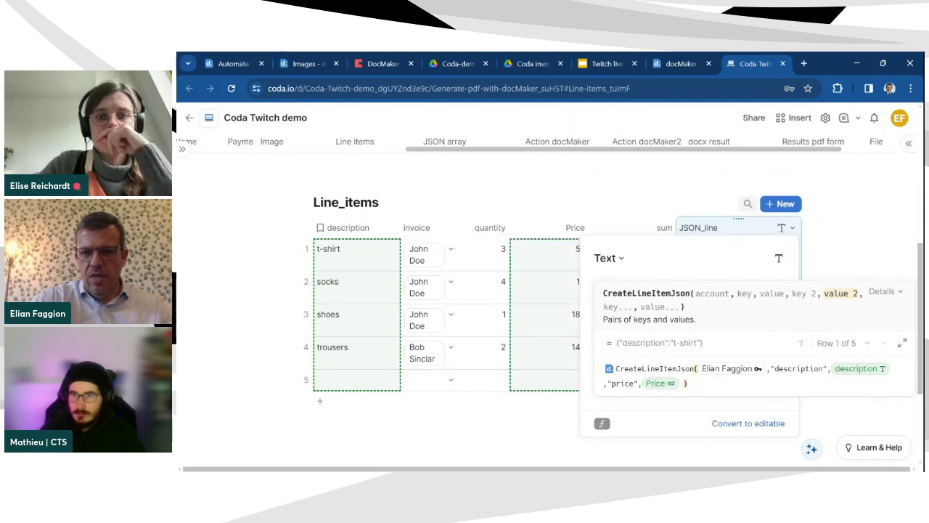
Step: Check the quantity placeholder in the invoice template, then add "quantity" as the third key in Coda's CreateLineItemJson formula
text(,description)
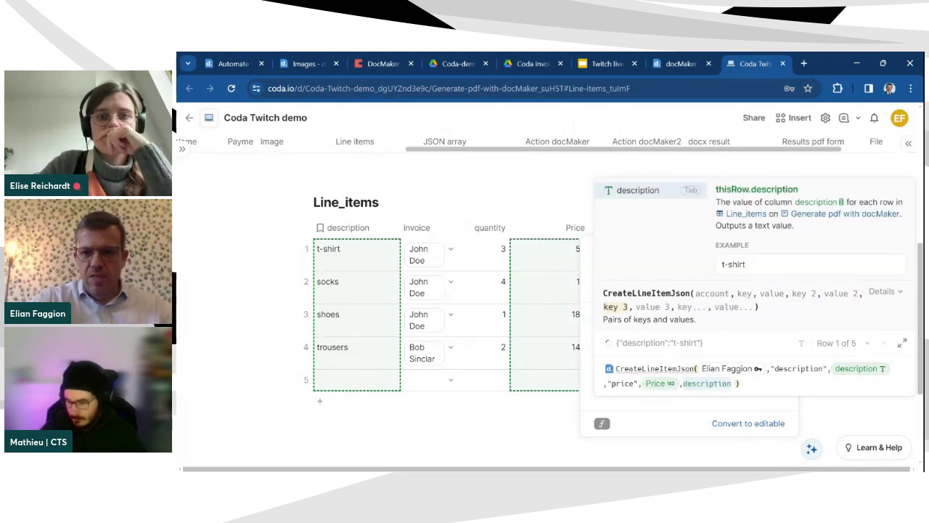
click(545, 64)
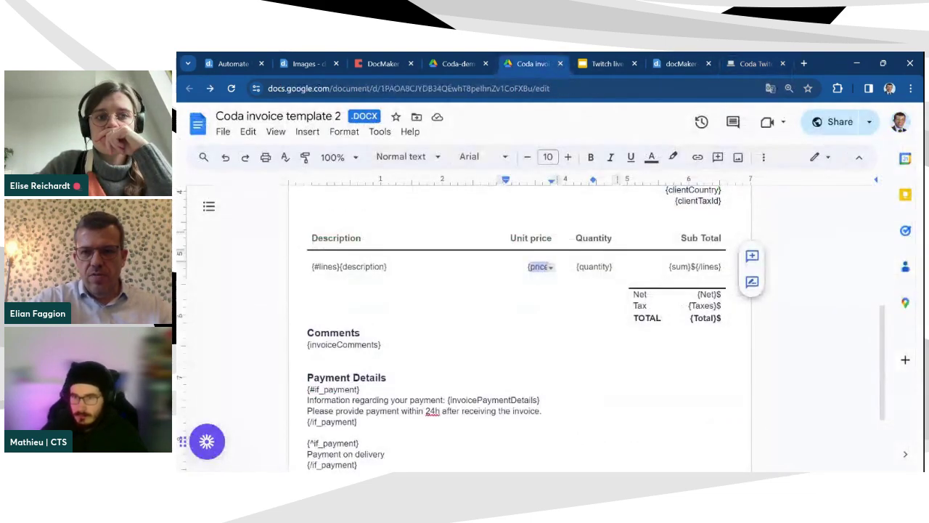
key(Tab)
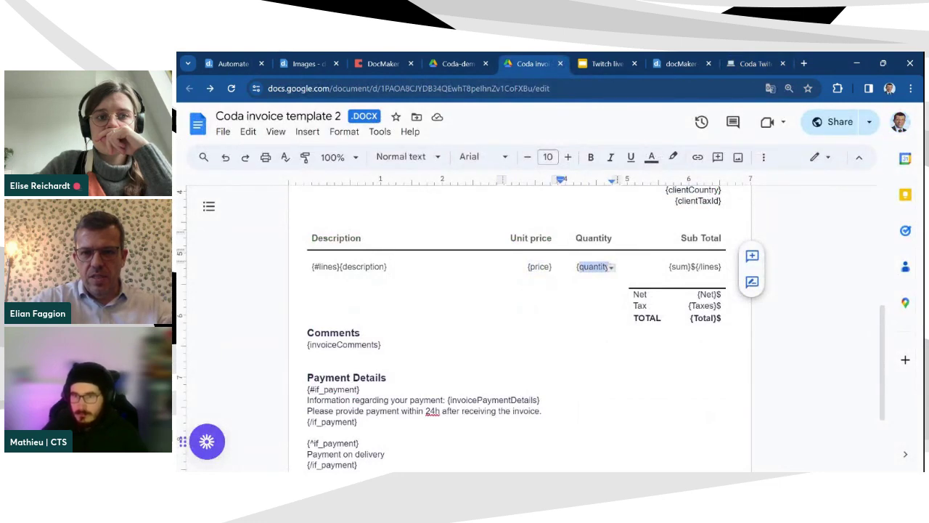
click(743, 65)
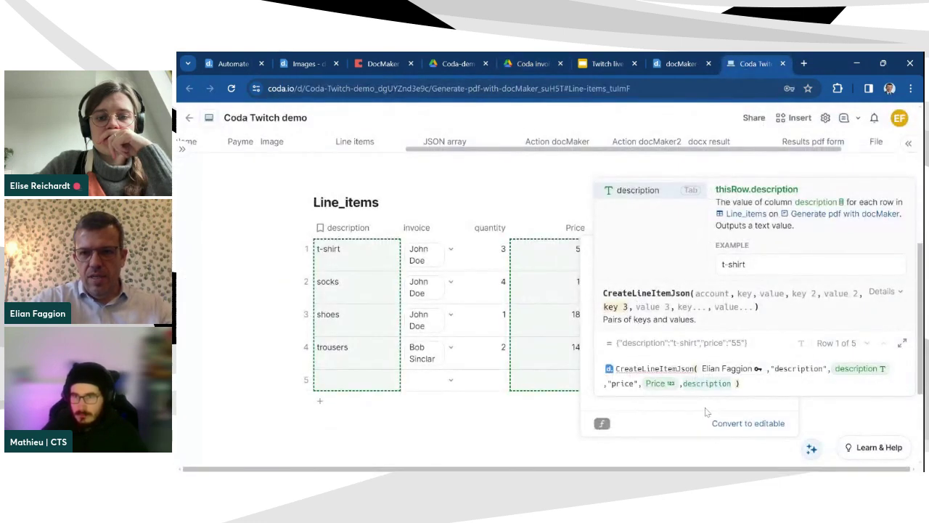
key(Tab)
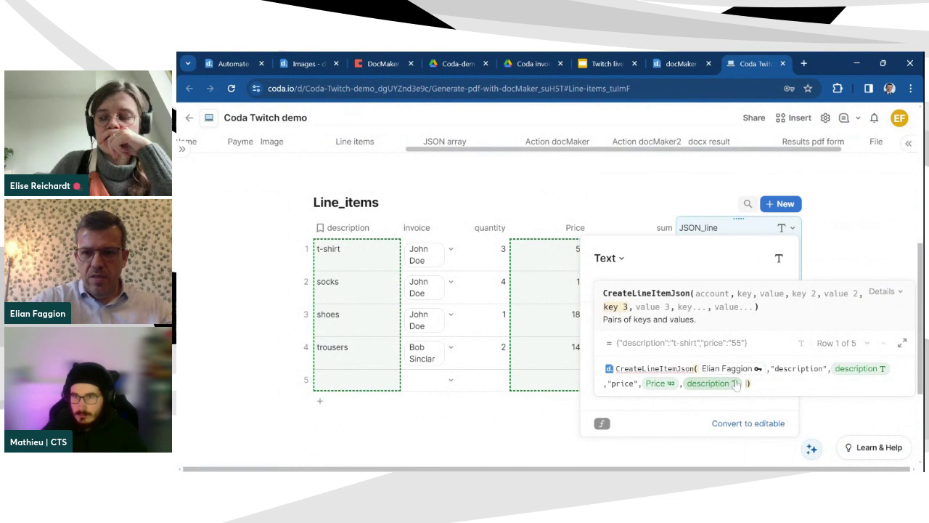
key(BackSpace)
key(BackSpace)
key(ctrl+BackSpace)
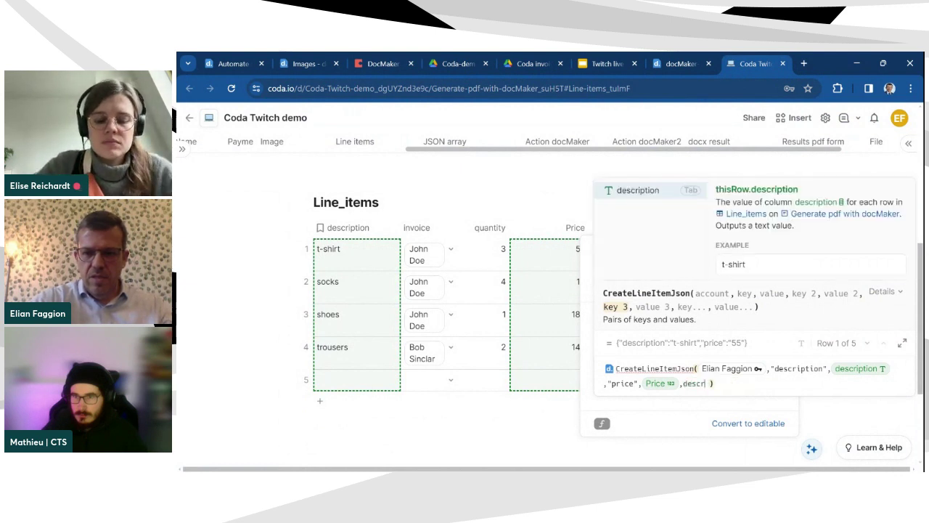
text(")
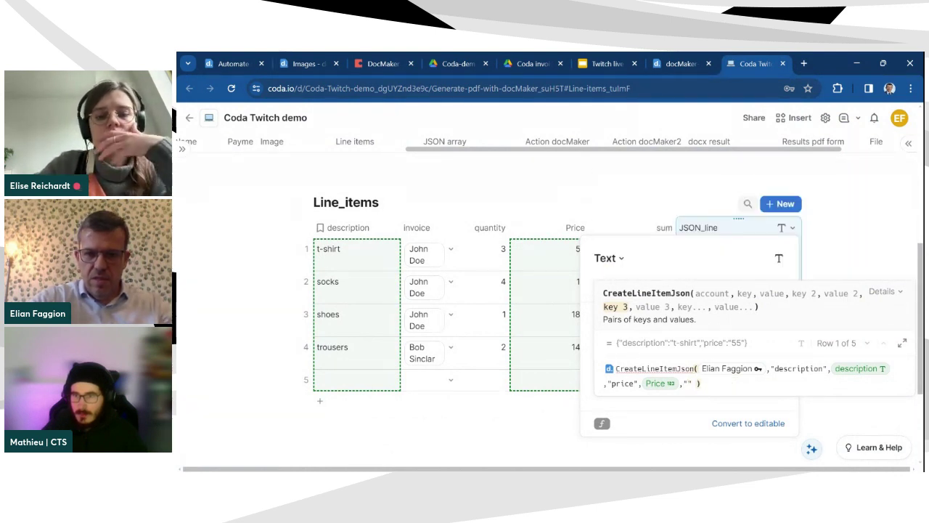
text(quantity",description)
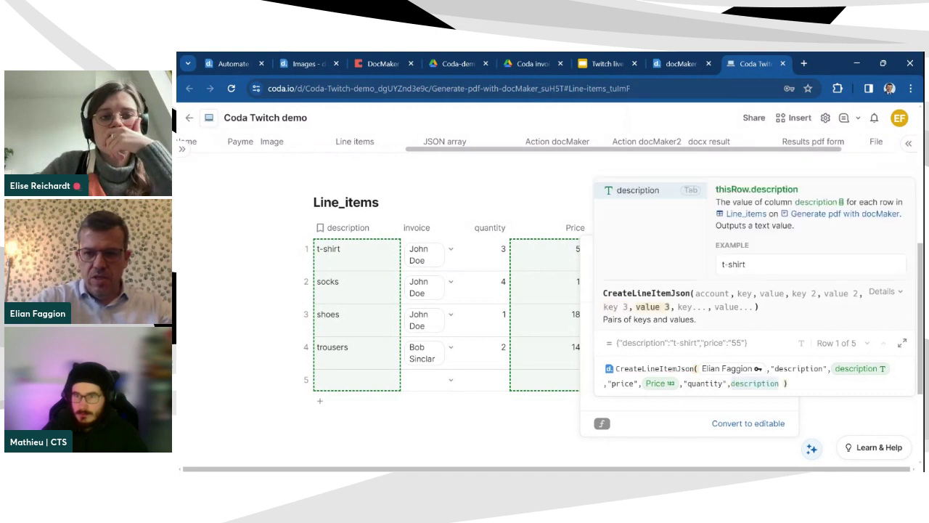
Step: Set the quantity column as the value of the "quantity" key in the CreateLineItemJson formula
key(BackSpace)
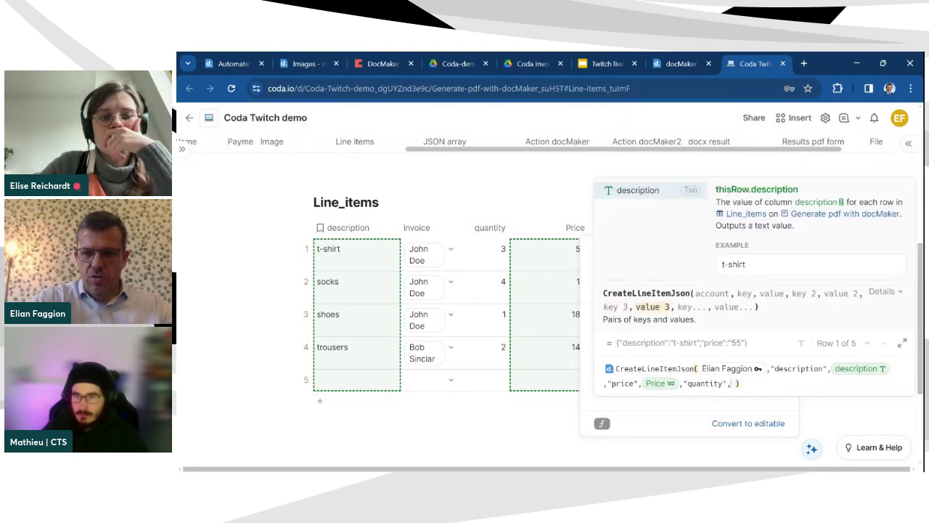
text(quantity)
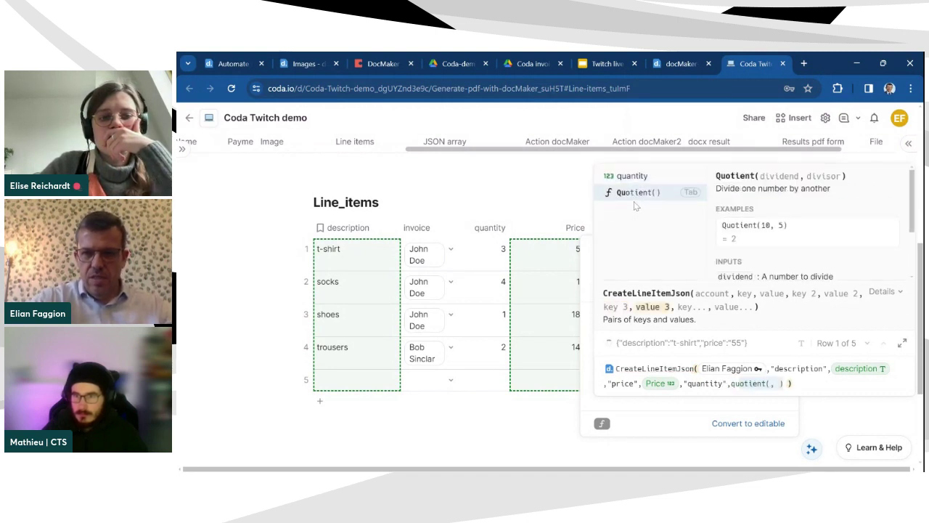
click(643, 193)
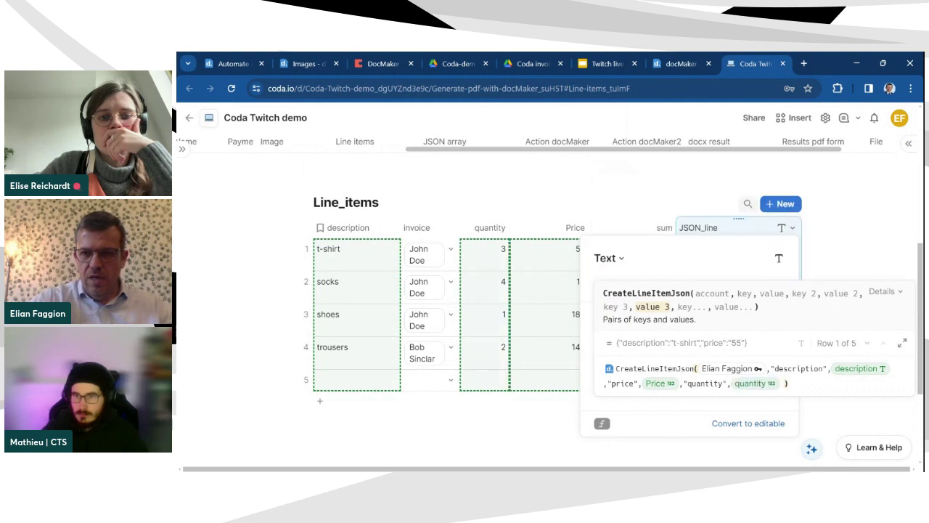
Step: Add "sum" as the fourth key with the sum column as its value and apply the JSON_line formula
text(,")
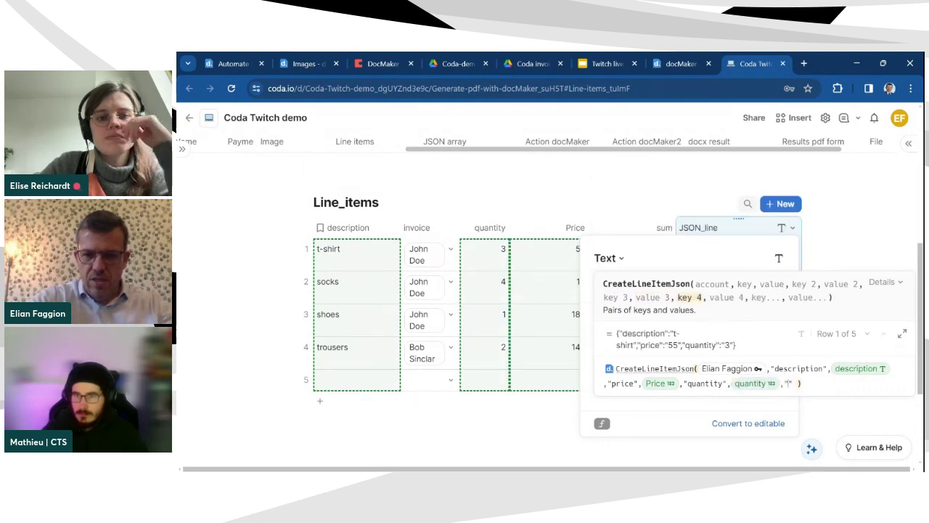
text(sum)
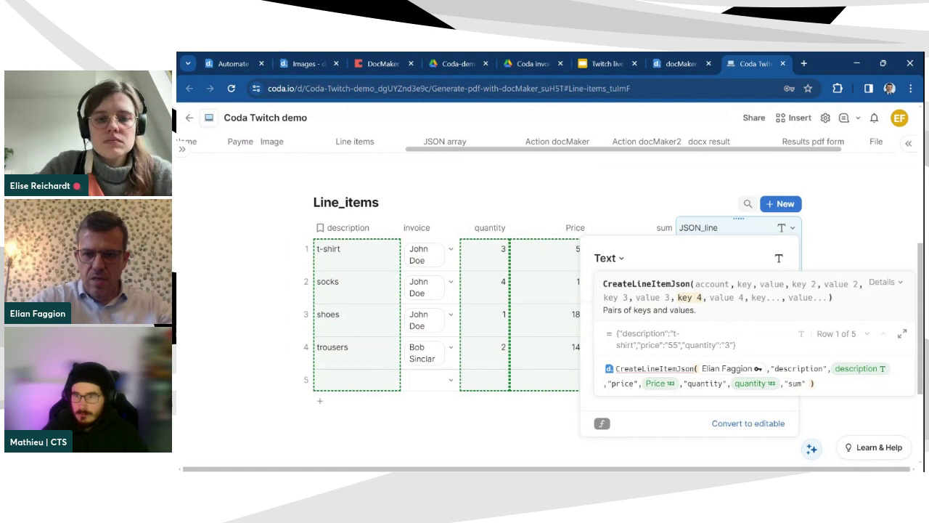
text(",description)
key(ctrl+BackSpace)
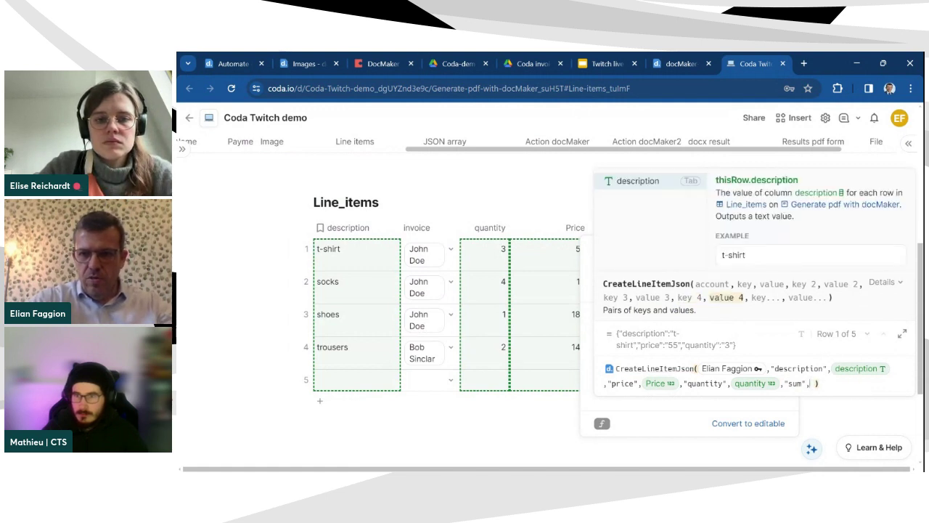
text(sum)
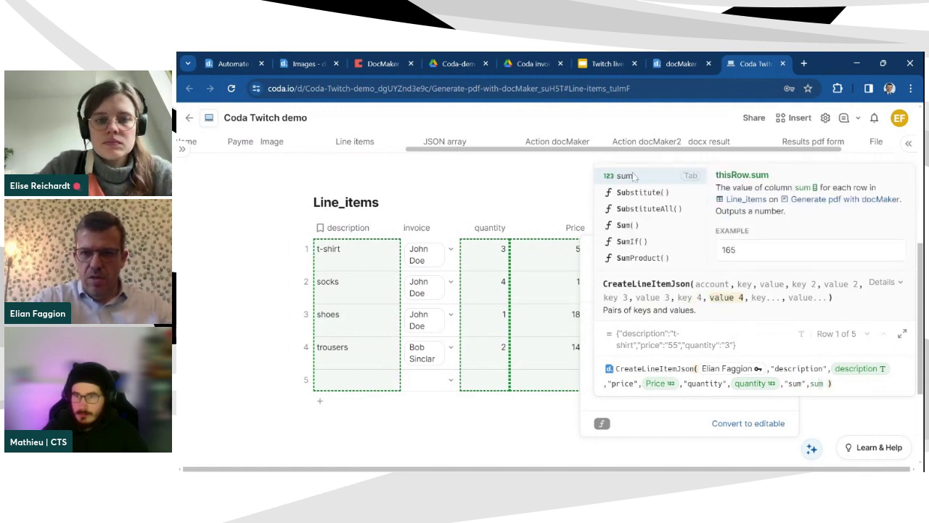
key(Tab)
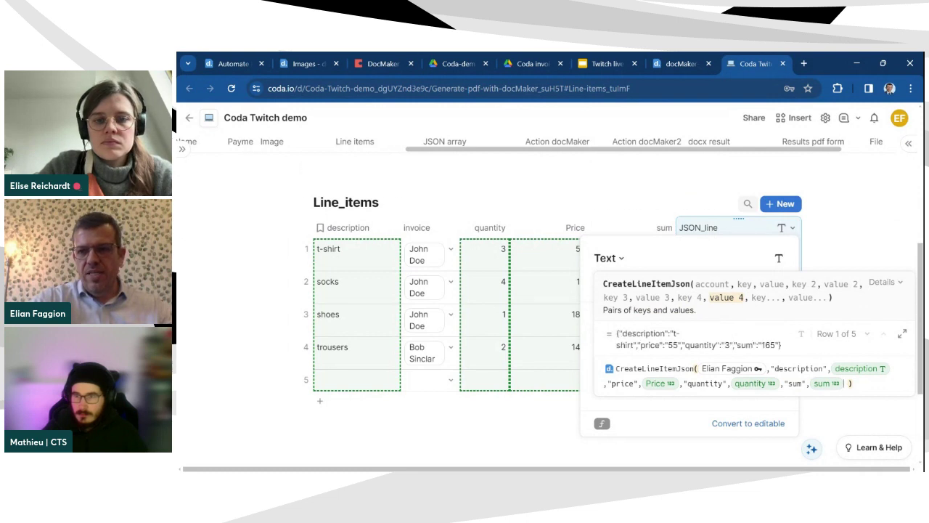
click(874, 299)
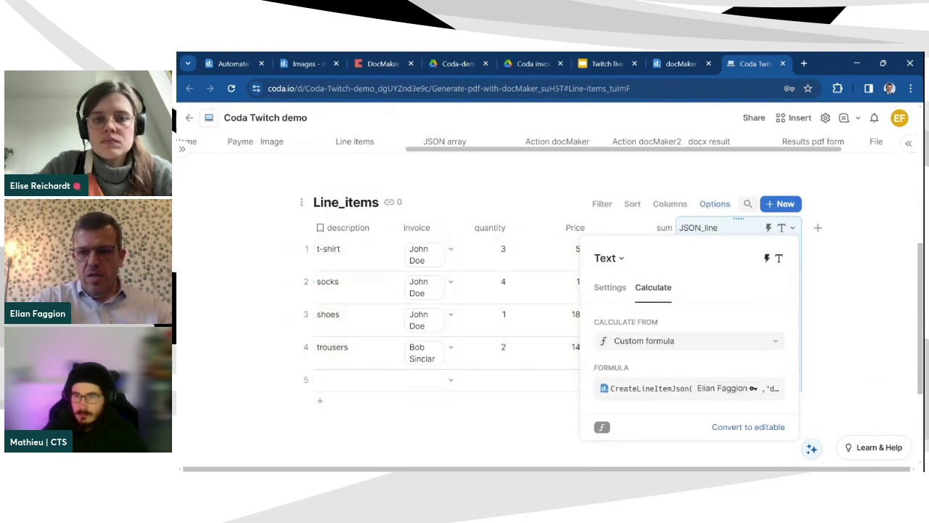
click(873, 298)
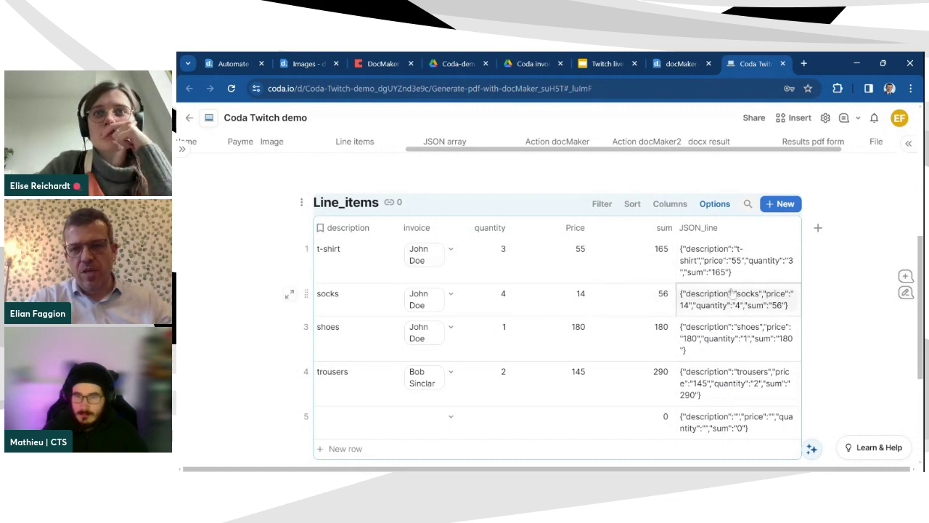
Step: Set the Invoice table's JSON array column to calculate from a custom formula
scroll(726, 298, up, 3)
scroll(508, 305, up, 2)
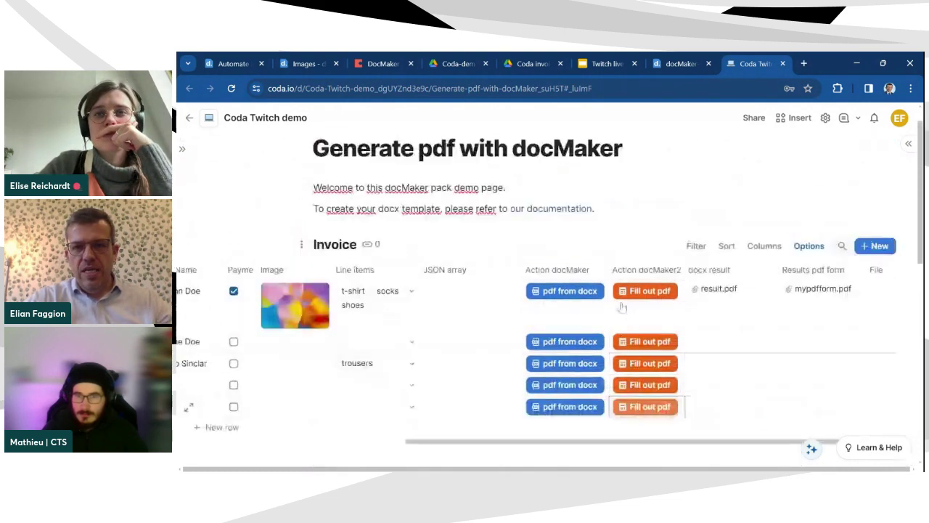
click(513, 270)
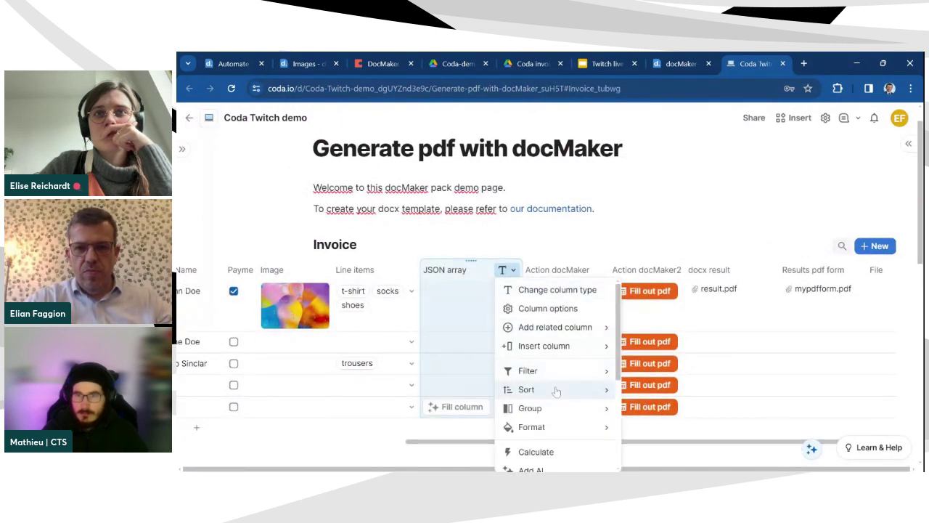
scroll(561, 361, down, 2)
scroll(561, 361, down, 2)
click(552, 334)
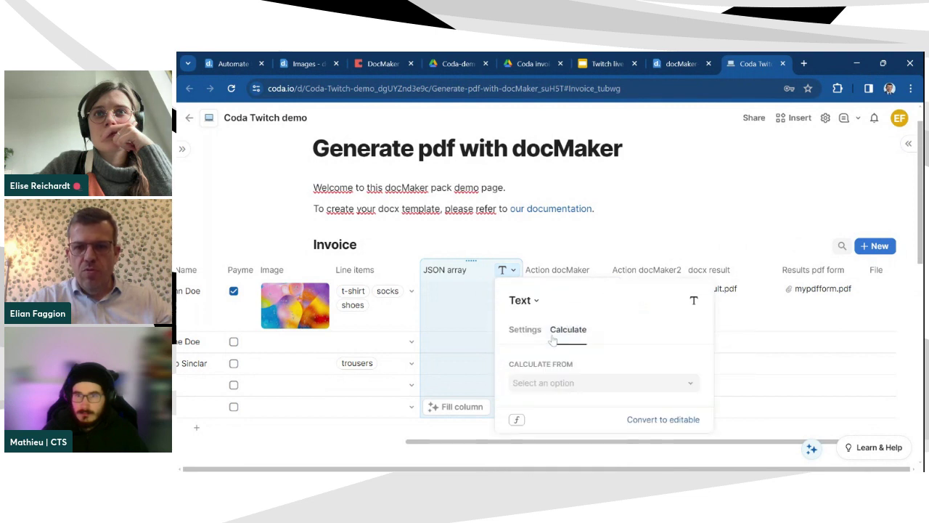
click(578, 383)
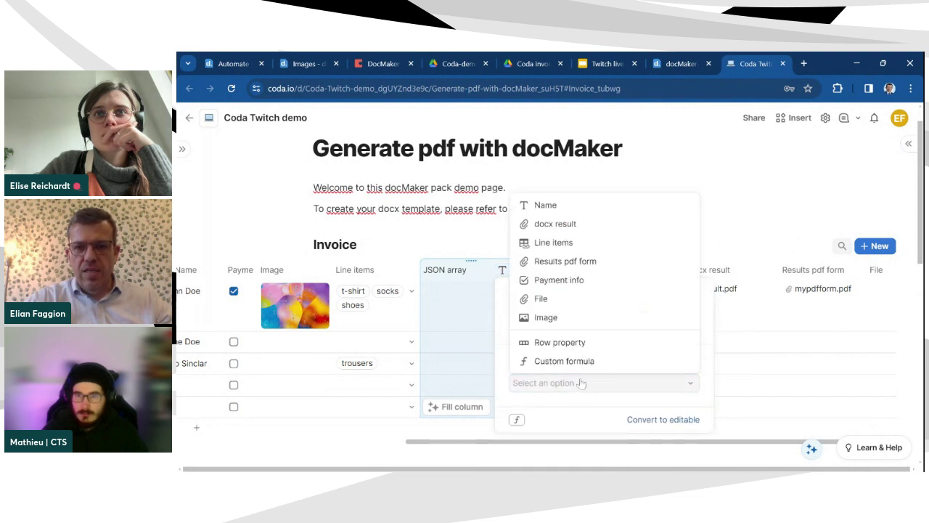
click(579, 363)
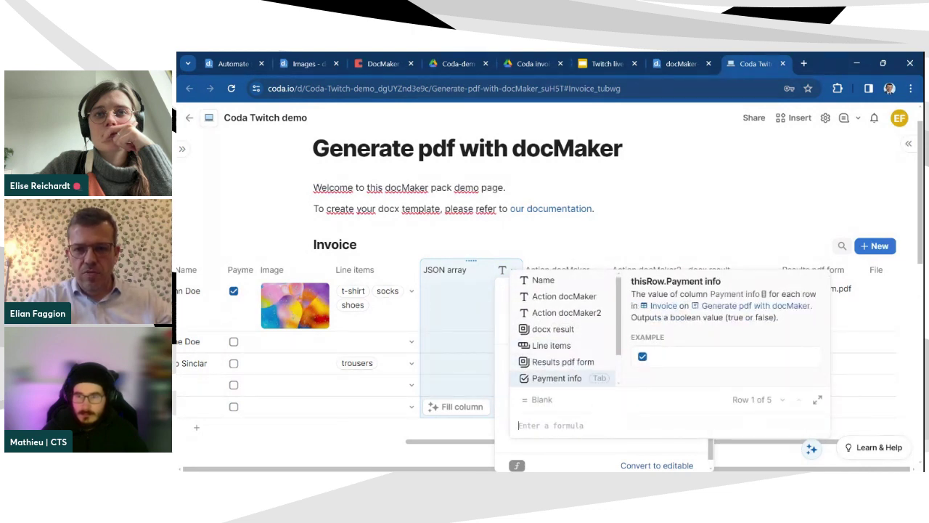
Step: Reference the current row's Line items column in the JSON array formula
text(line items)
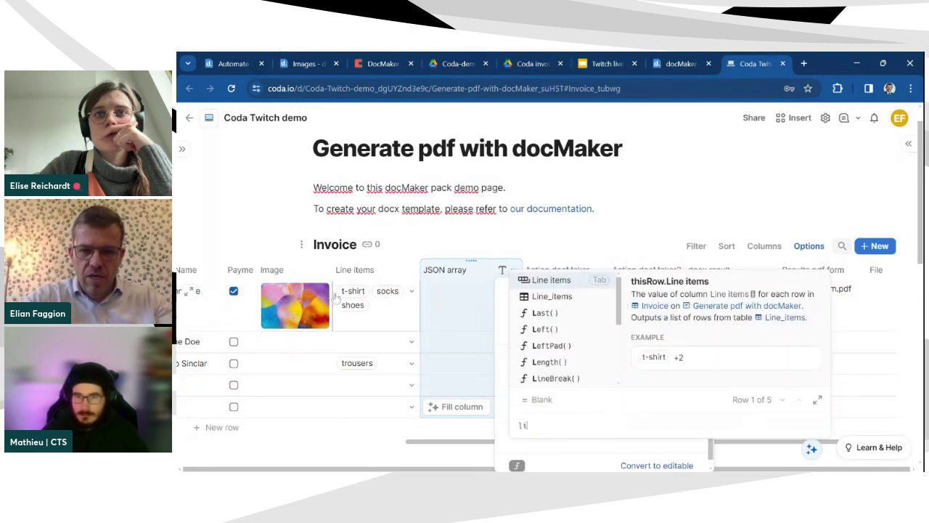
key(BackSpace)
key(BackSpace)
key(BackSpace)
key(BackSpace)
key(BackSpace)
key(BackSpace)
text(_items)
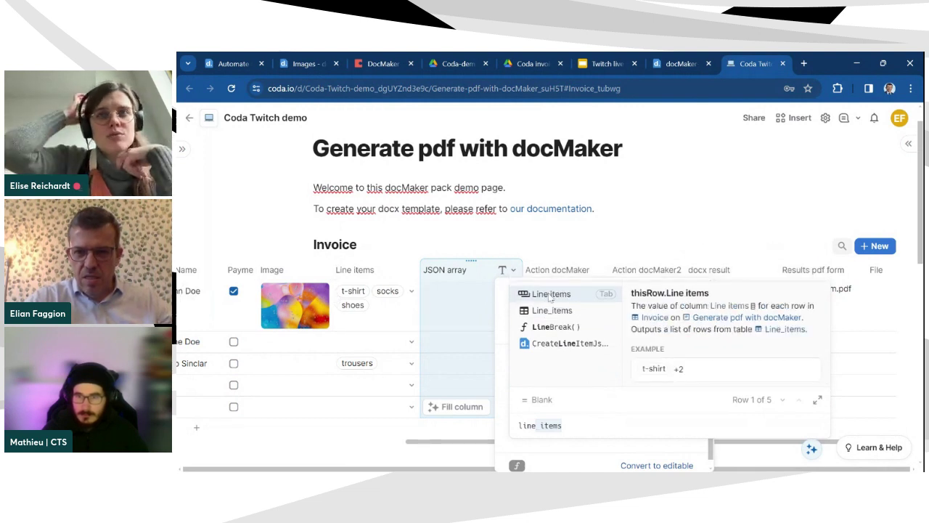
click(550, 294)
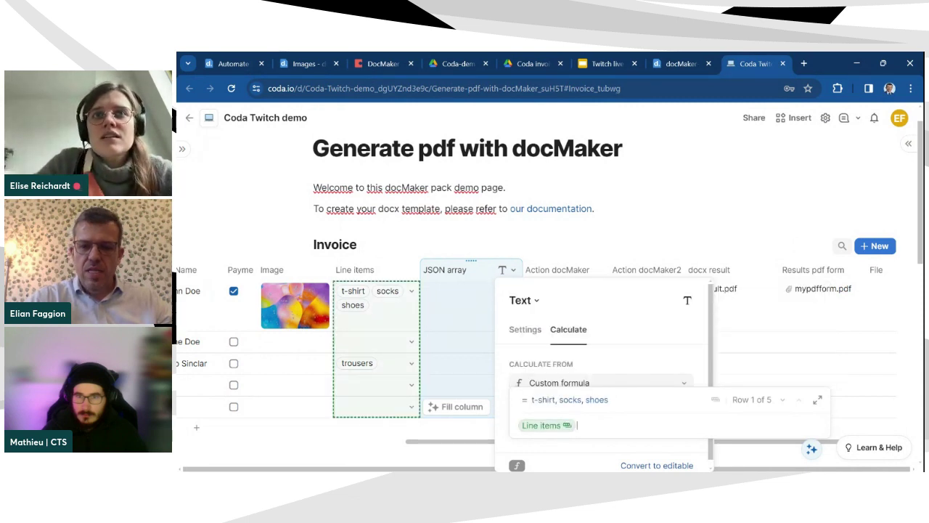
Step: Extend the formula to Line items.JSON_line and apply it to the JSON array column
text(.JSON_line)
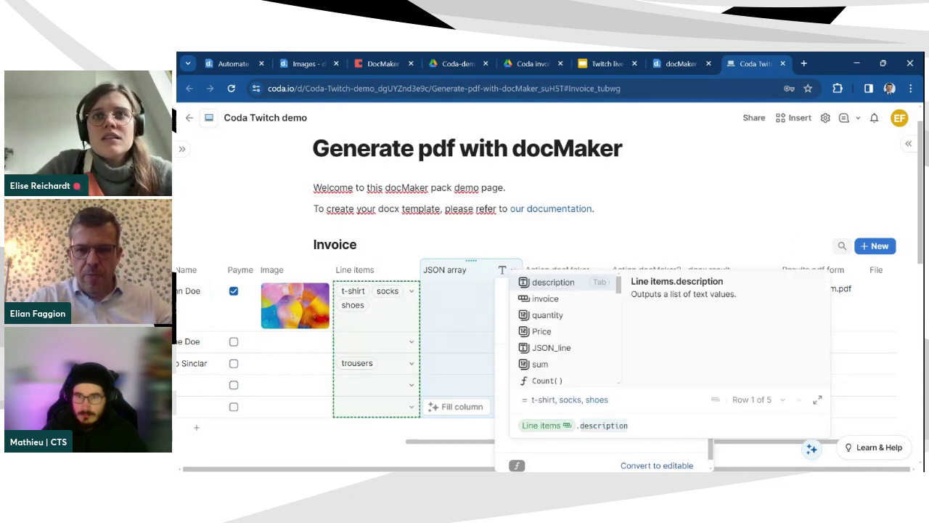
click(576, 345)
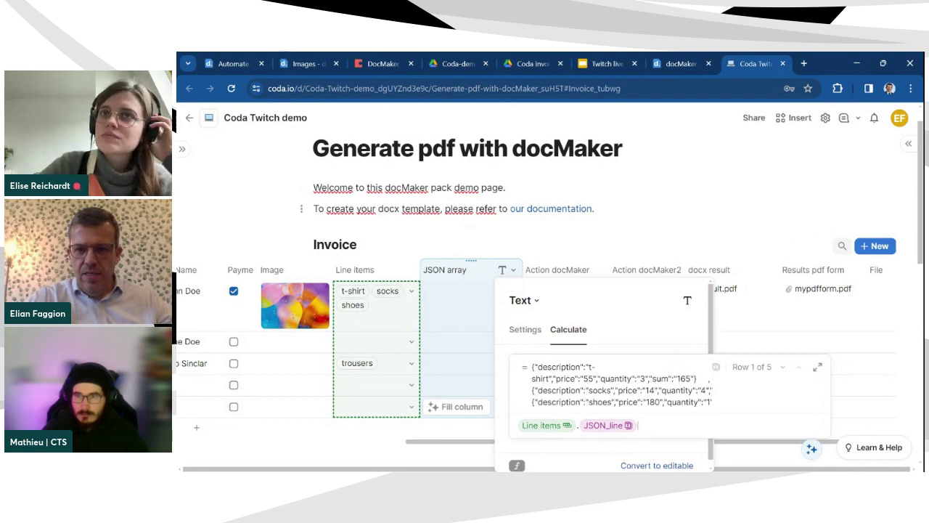
key(Return)
click(506, 187)
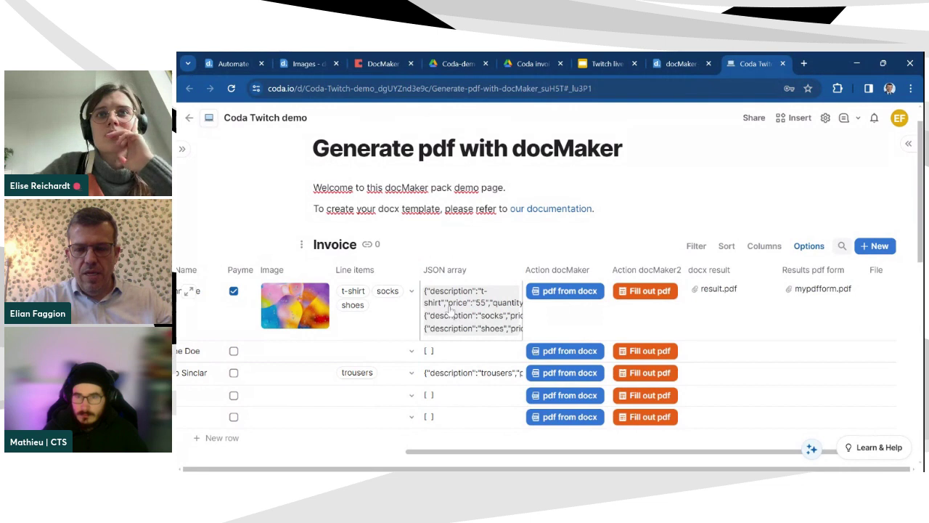
Step: Open the settings of the first invoice's "pdf from docx" button and go to its template variable list
click(566, 295)
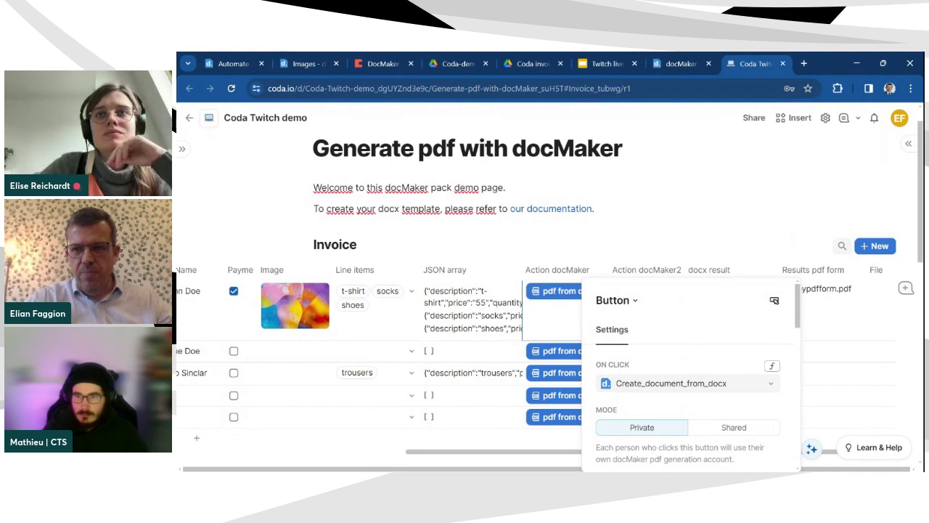
key(Escape)
scroll(572, 291, down, 1)
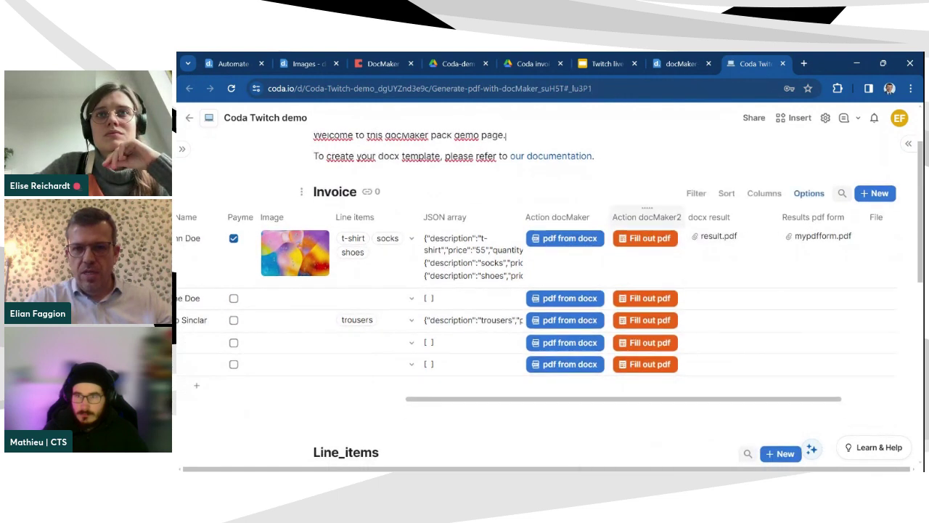
click(571, 243)
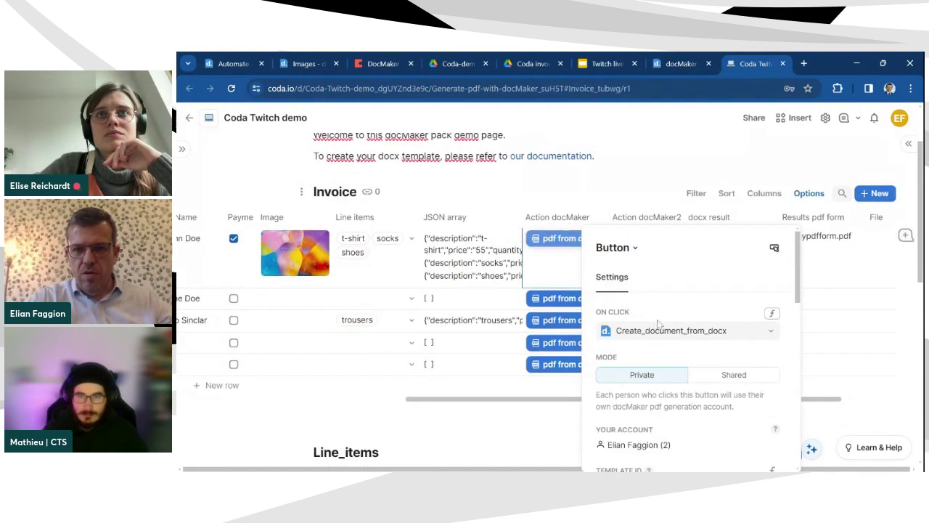
scroll(656, 323, down, 4)
scroll(656, 322, down, 5)
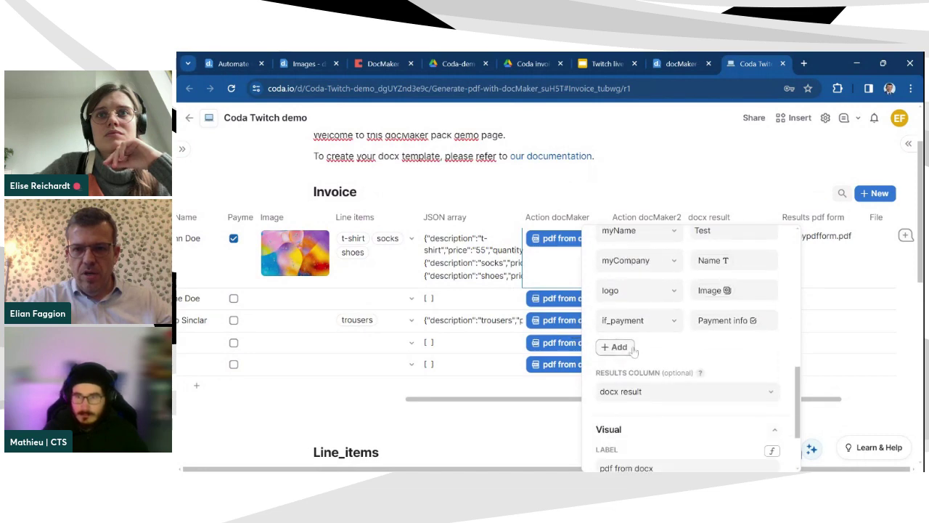
Step: Switch to the Google Docs invoice template and check the loop name that opens the line items row
click(532, 64)
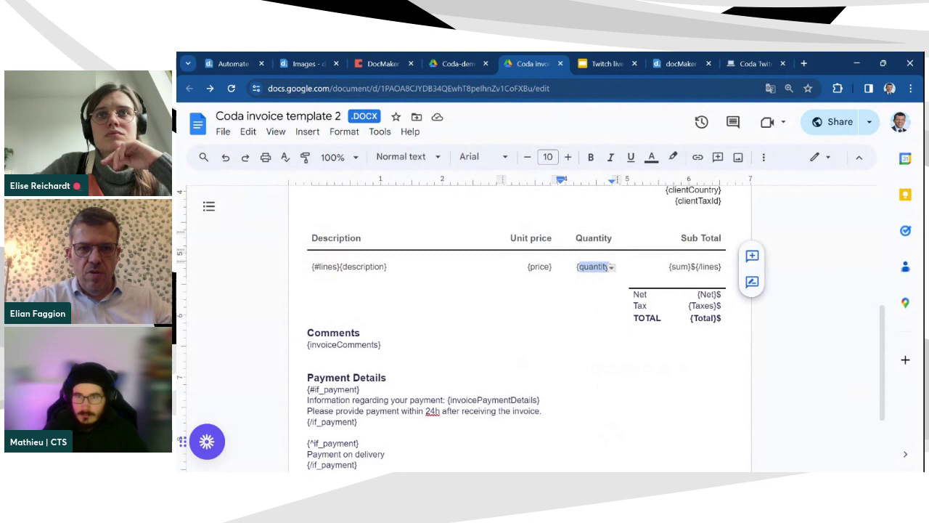
click(334, 267)
double_click(323, 267)
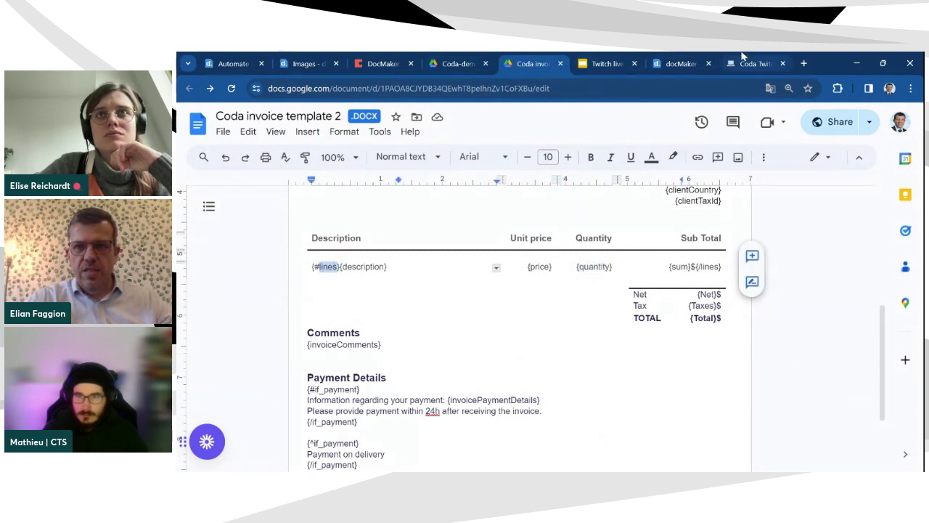
Step: Return to Coda, add a new variable row to the button and search its variable names for "line"
click(748, 63)
click(617, 347)
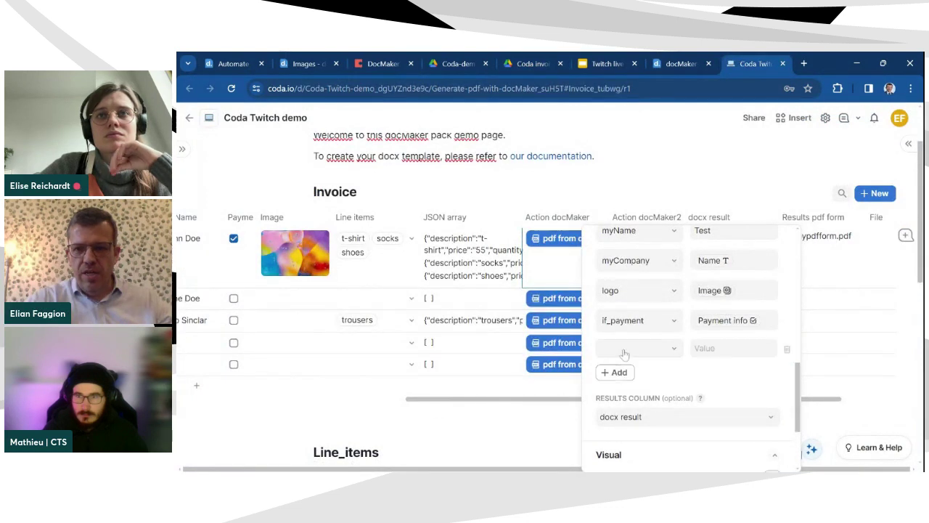
click(624, 351)
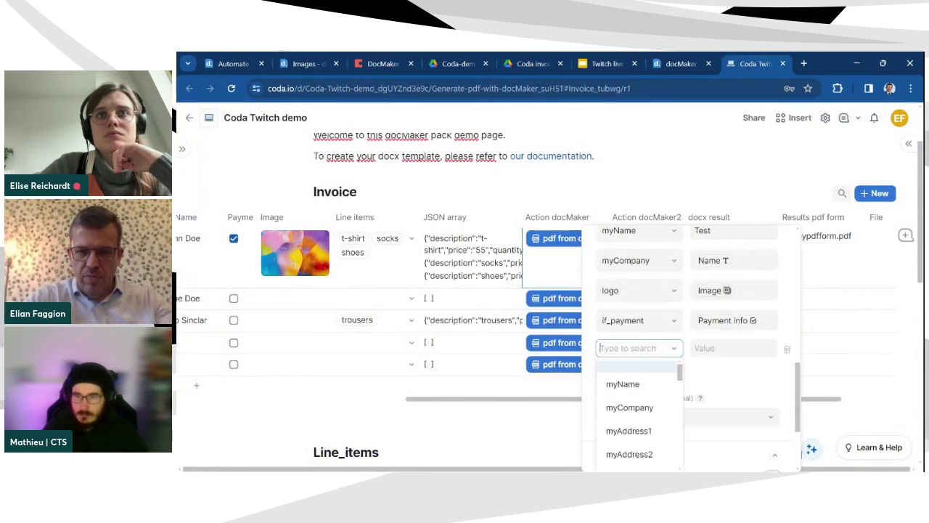
text(line)
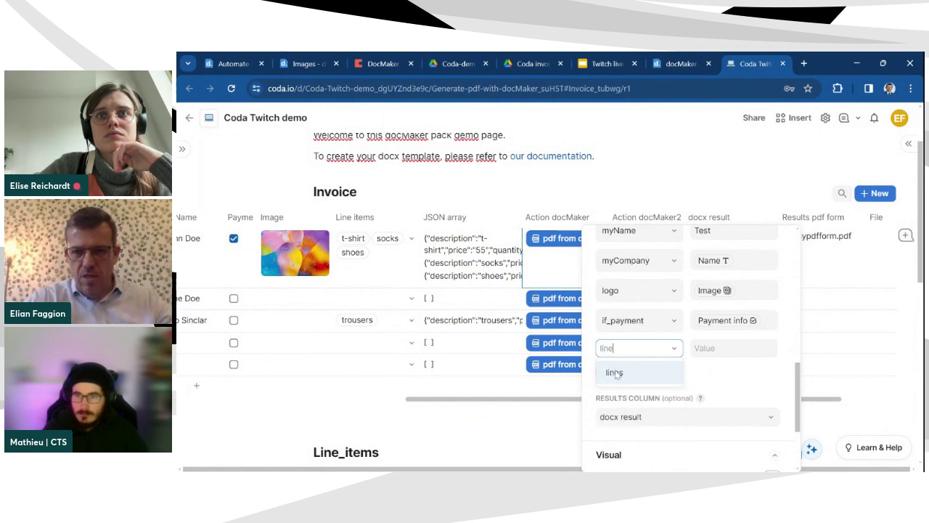
Step: Map the template variable lines to the JSON array column in the pdf from docx button's additional options and close its settings
click(615, 373)
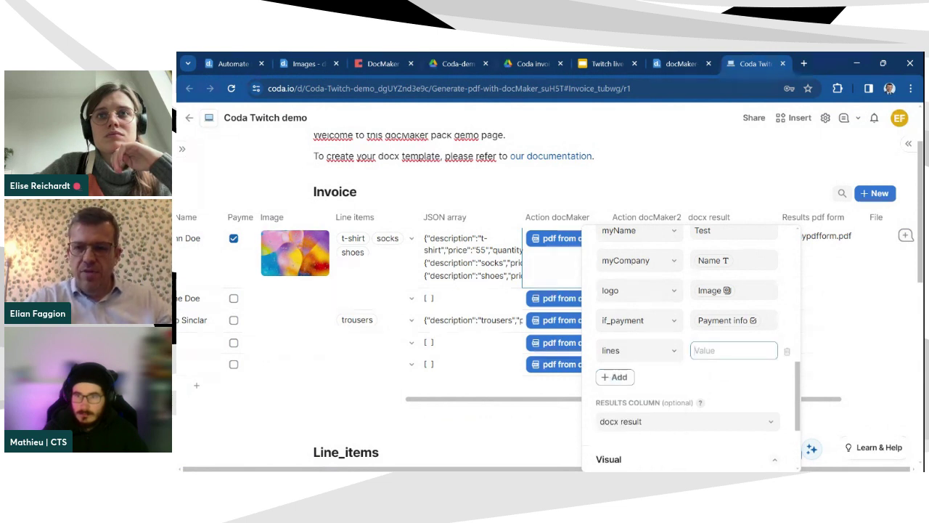
text(=)
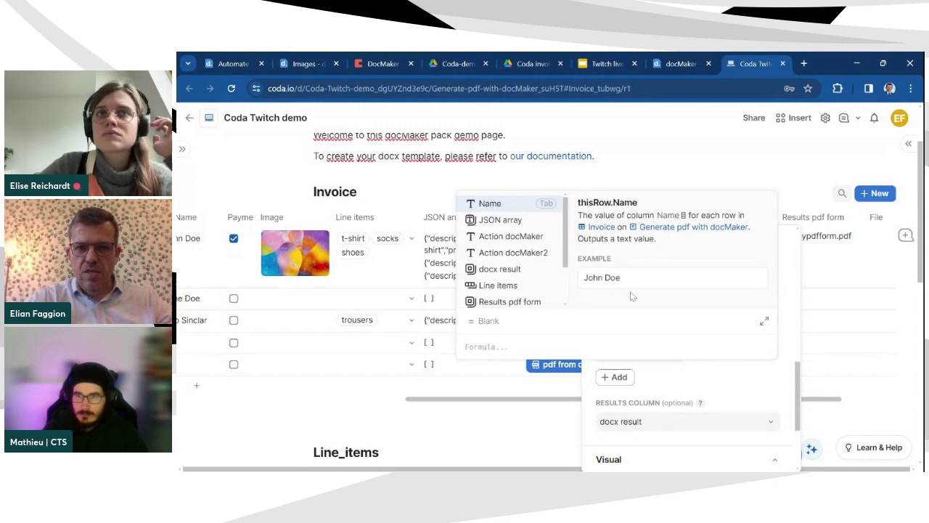
click(503, 220)
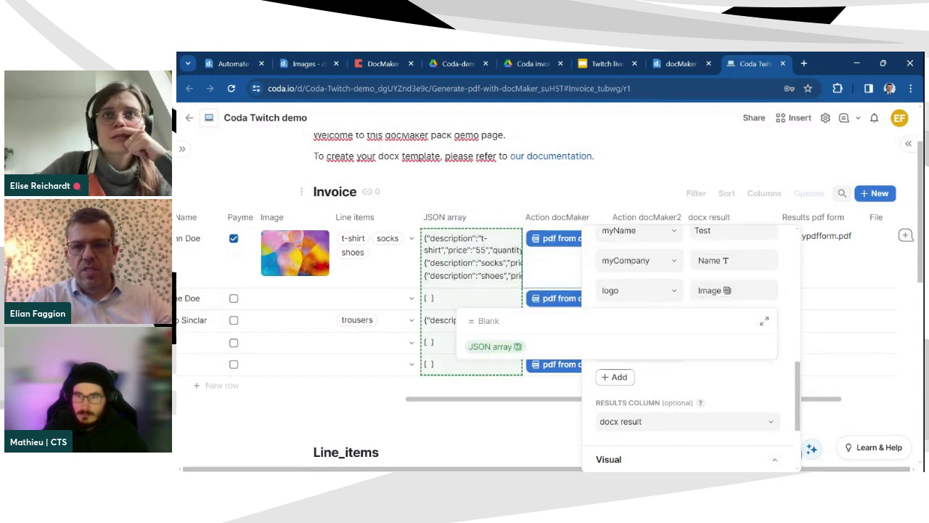
scroll(695, 284, down, 2)
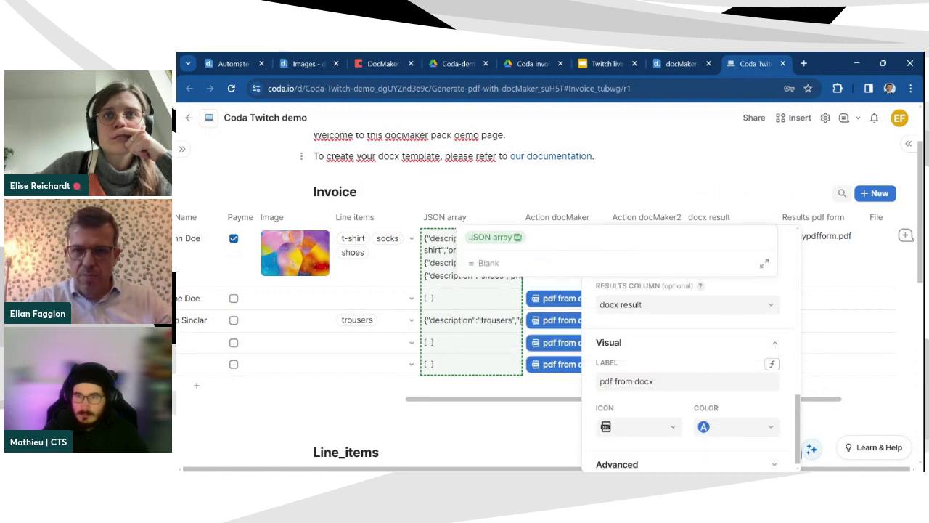
click(695, 322)
scroll(682, 341, up, 2)
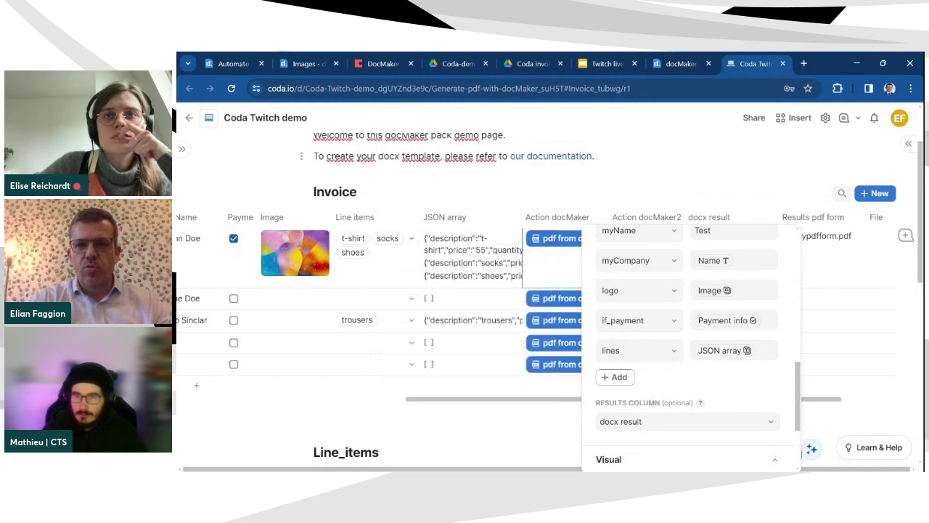
click(614, 156)
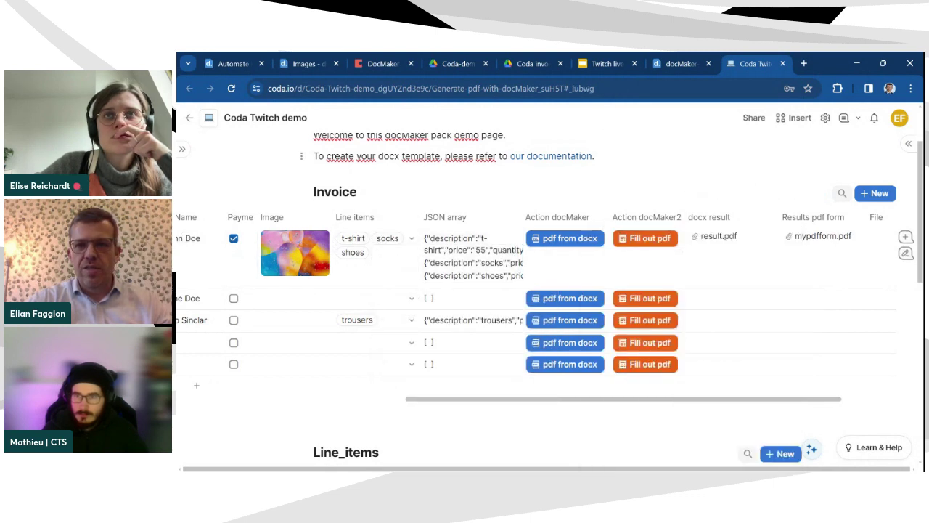
Step: Generate the pdf from docx for the first Invoice row and review the line items table in the resulting result.pdf
click(572, 240)
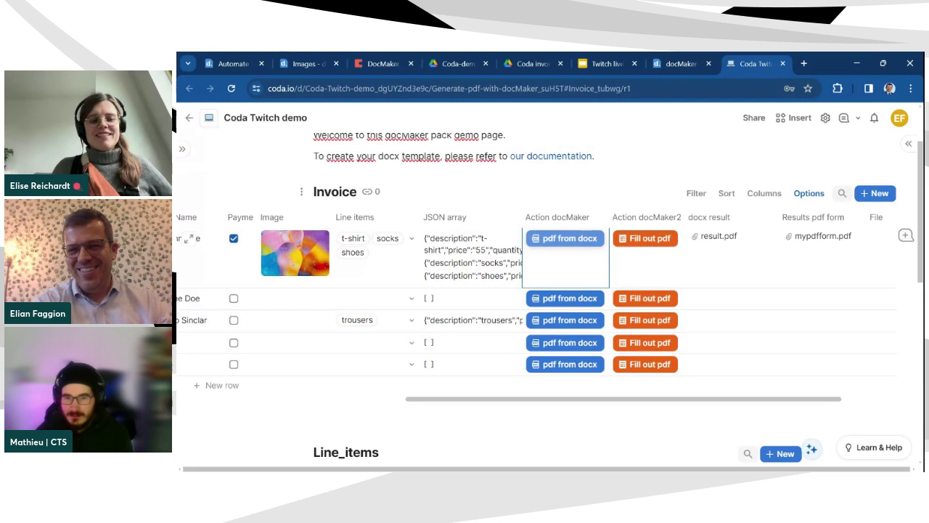
click(721, 238)
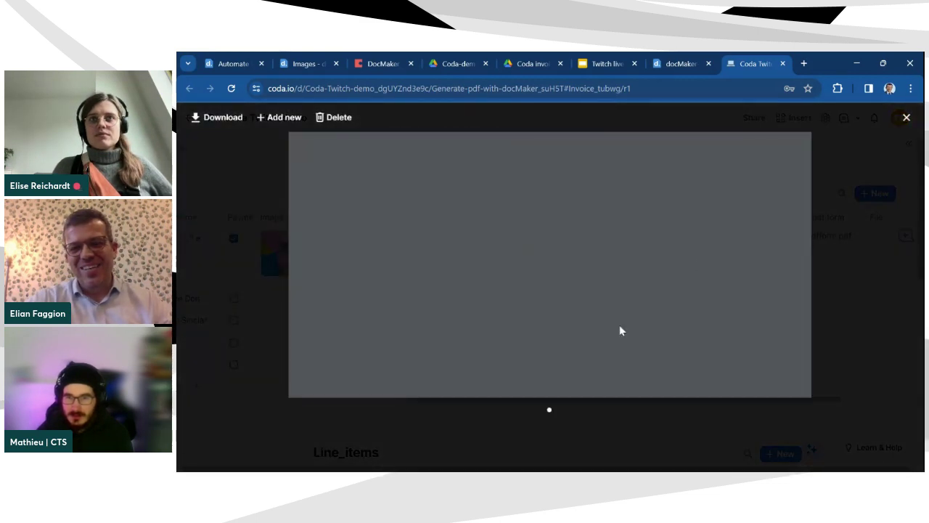
scroll(629, 299, down, 3)
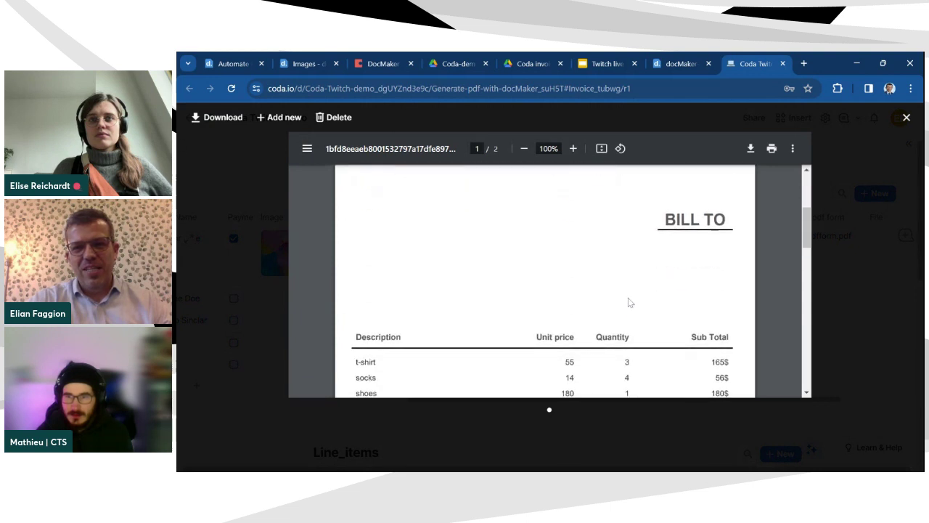
scroll(630, 302, down, 2)
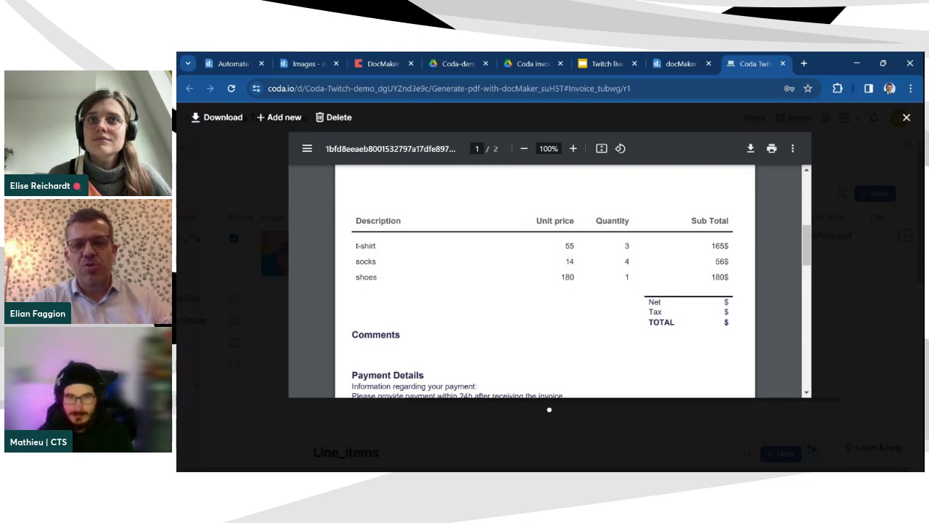
click(906, 116)
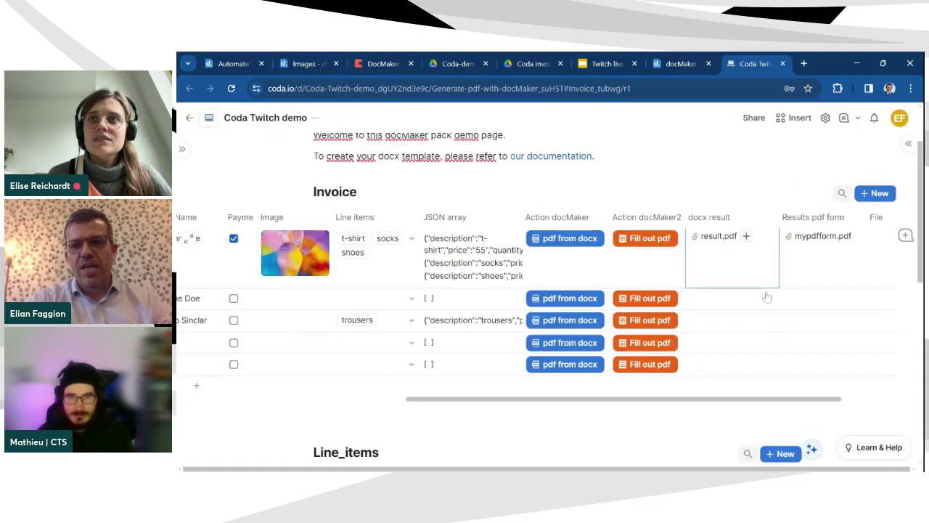
Step: Check the JSON_line column of the Line_items table and return to the Invoice table
scroll(728, 394, down, 3)
scroll(728, 393, down, 1)
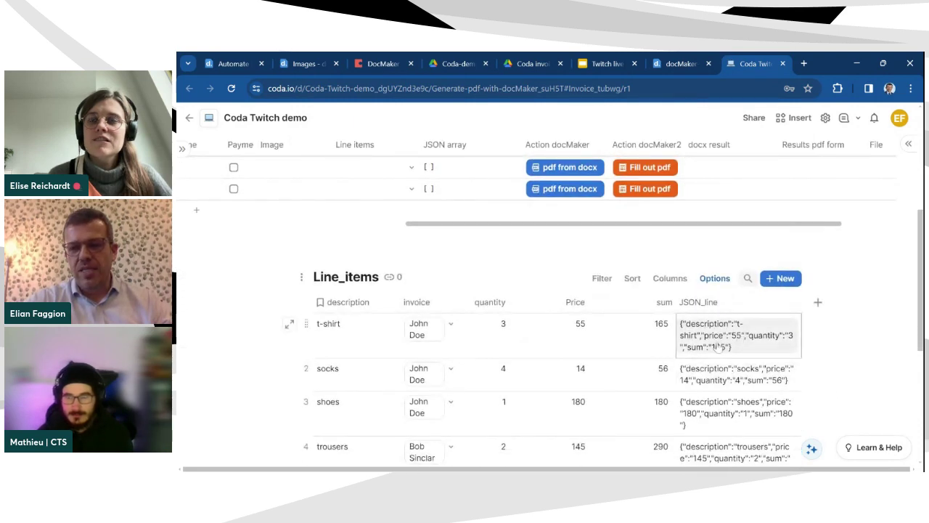
scroll(653, 341, up, 5)
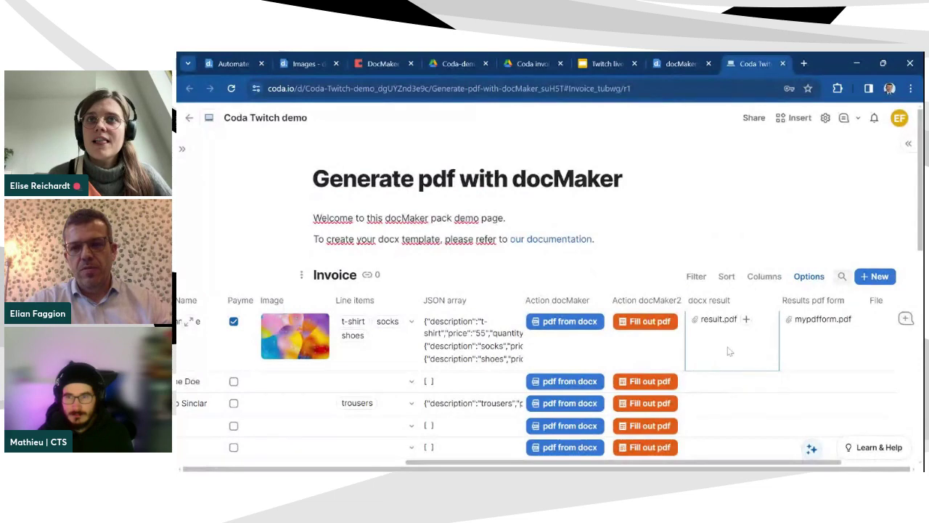
scroll(728, 351, down, 1)
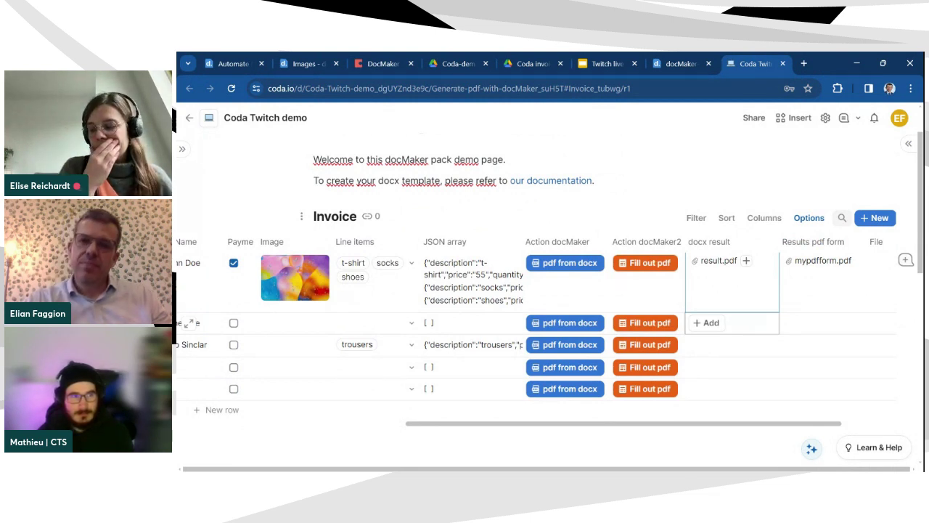
click(571, 271)
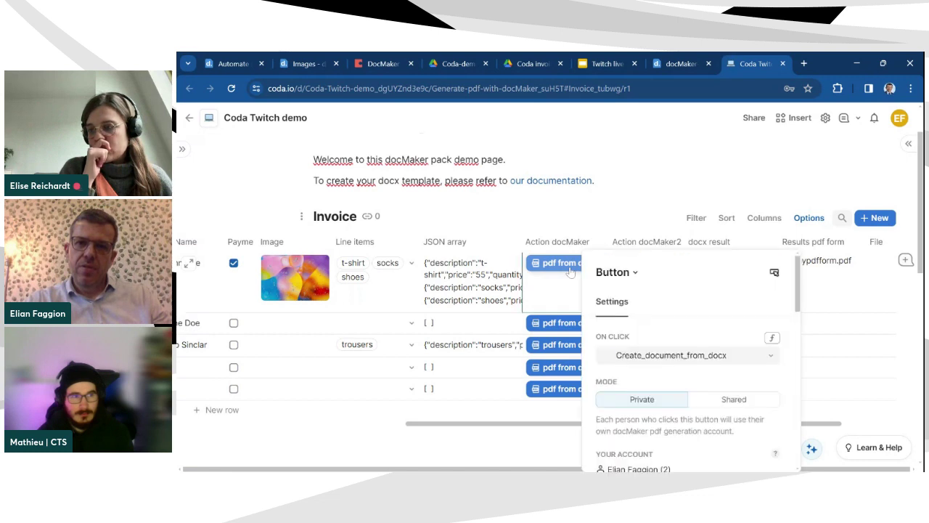
scroll(693, 334, down, 10)
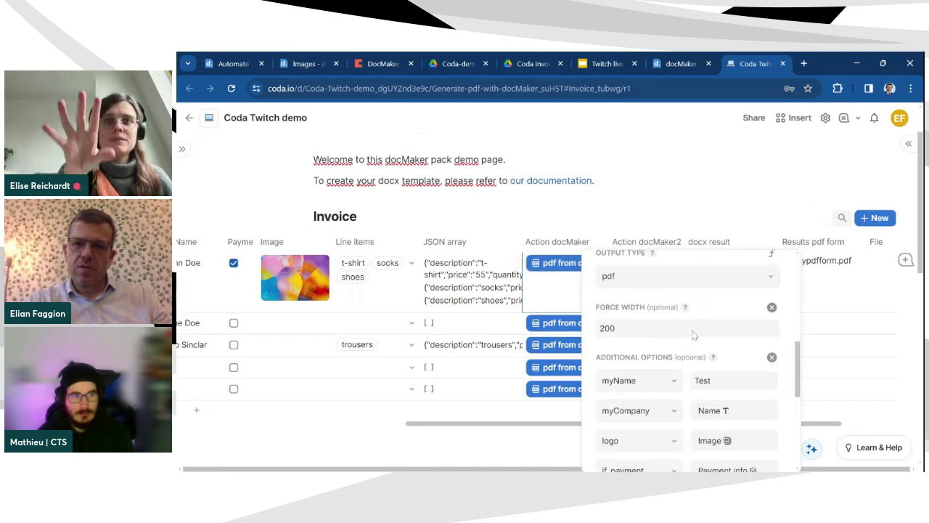
scroll(694, 334, down, 3)
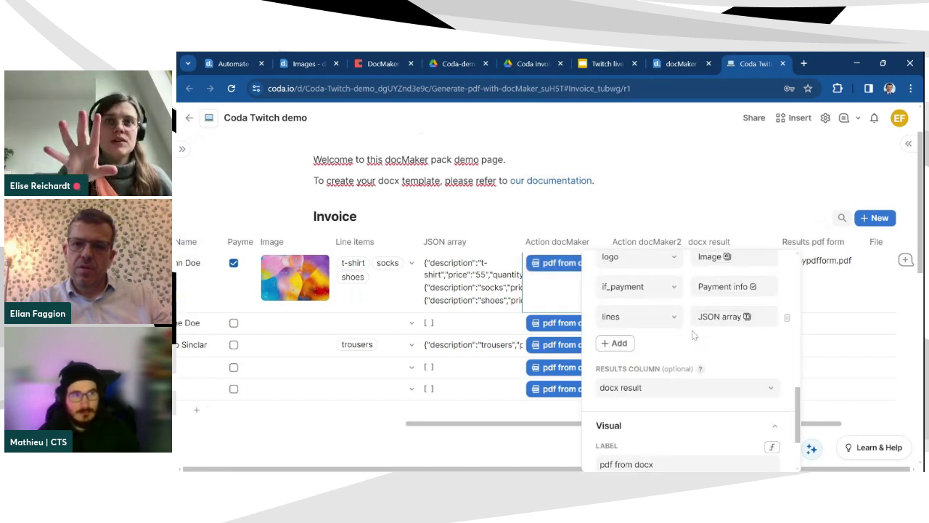
click(619, 344)
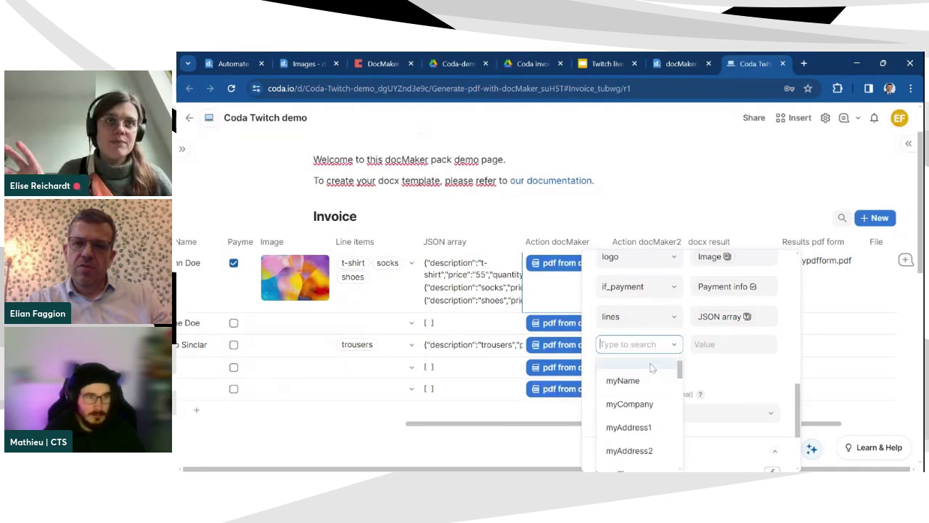
click(729, 377)
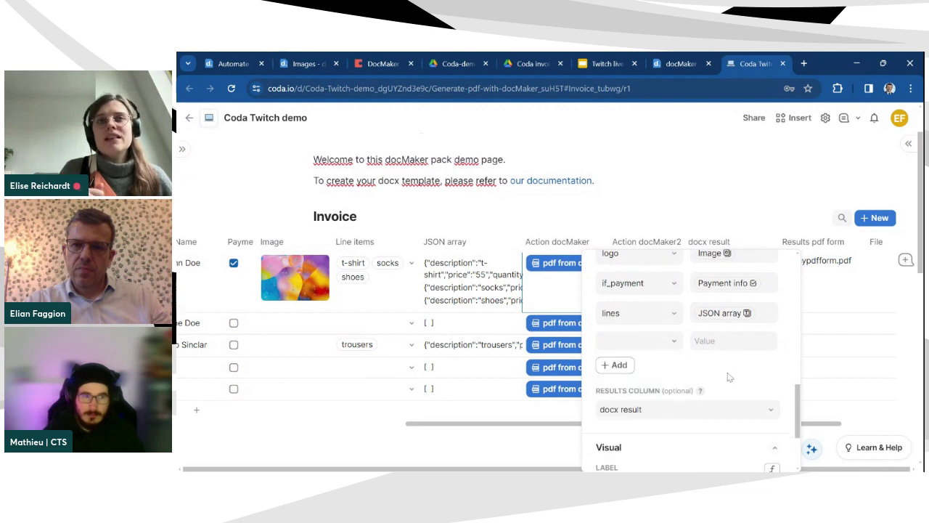
mouse_move(784, 347)
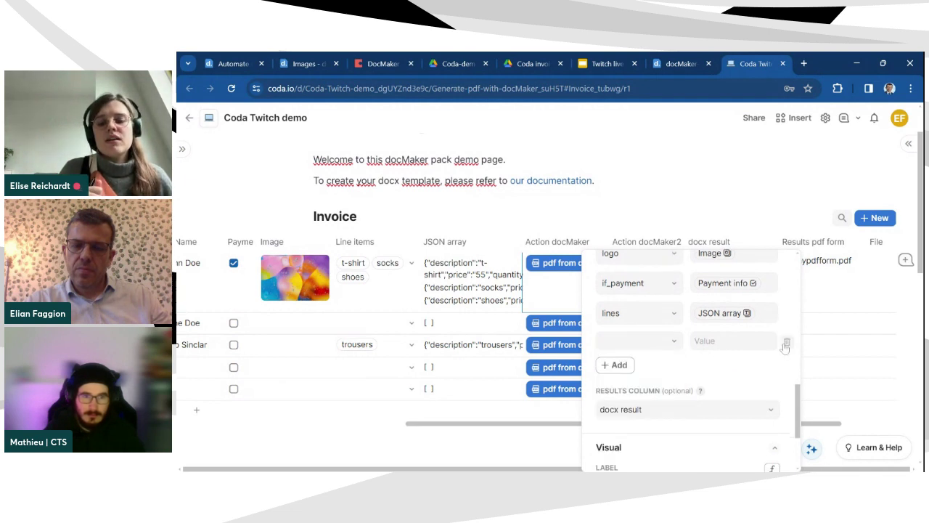
click(786, 342)
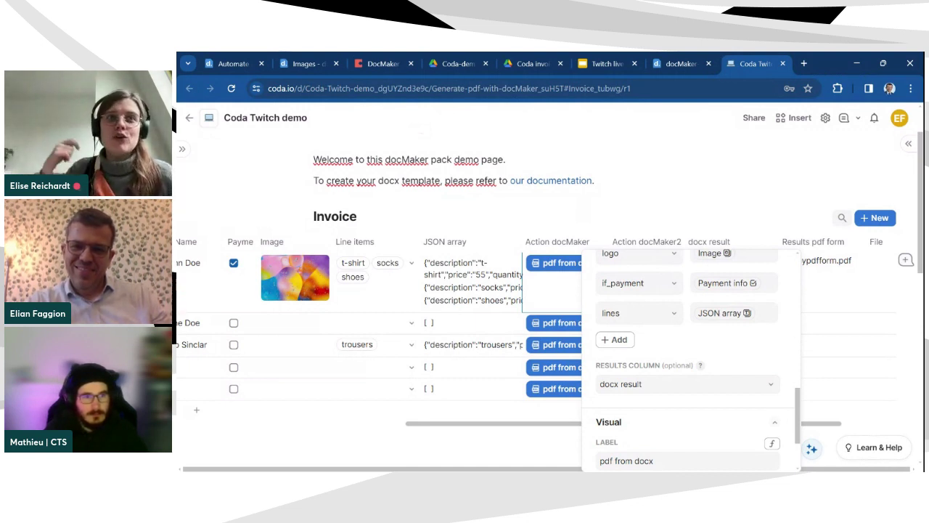
scroll(763, 358, up, 1)
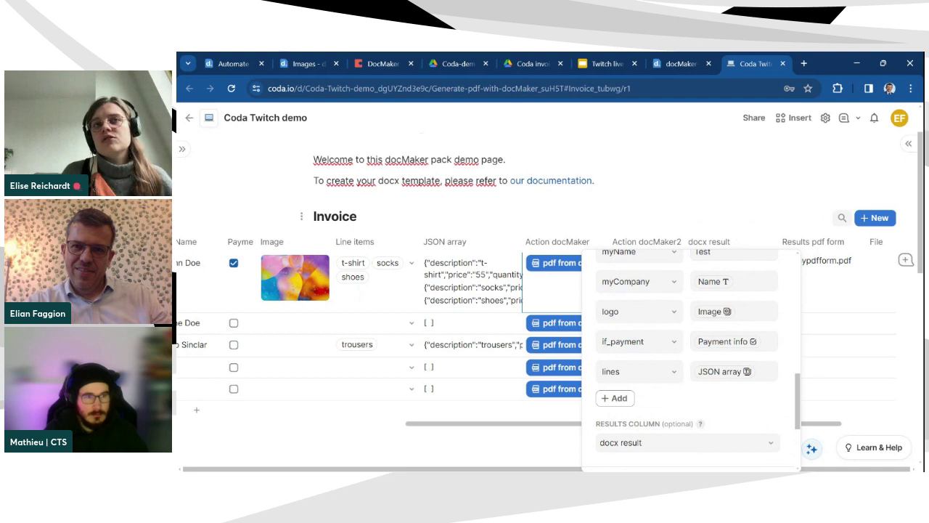
click(595, 180)
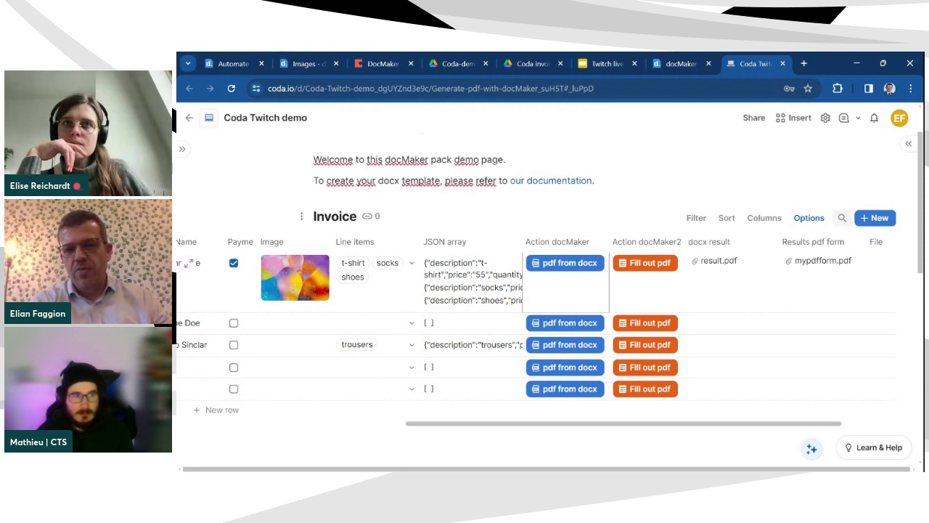
Step: Examine the CreateLineItemJson formula behind the JSON_line column of the Line_items table
scroll(572, 302, down, 2)
scroll(572, 302, down, 3)
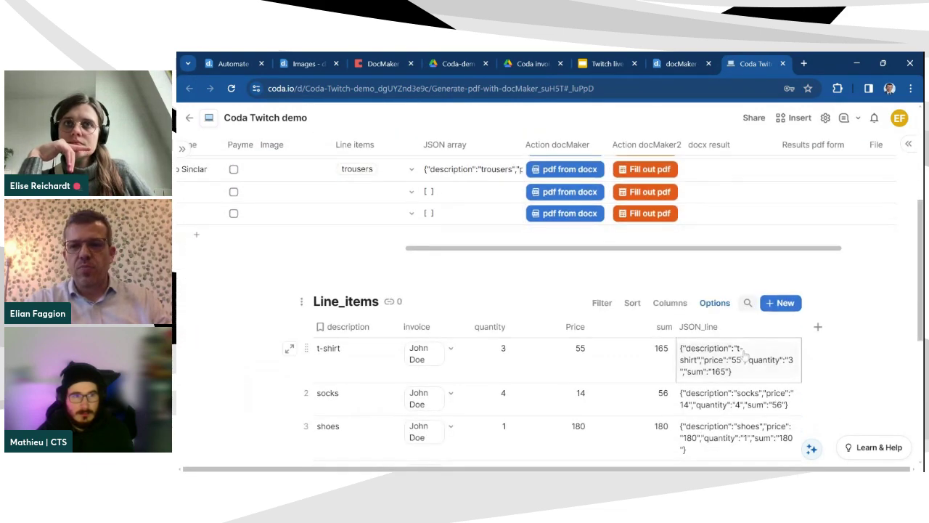
click(791, 327)
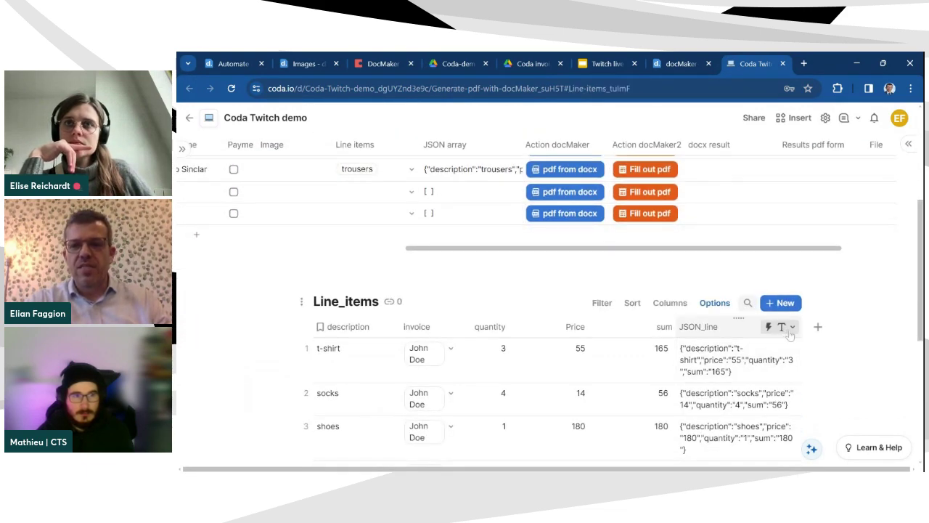
scroll(708, 243, down, 3)
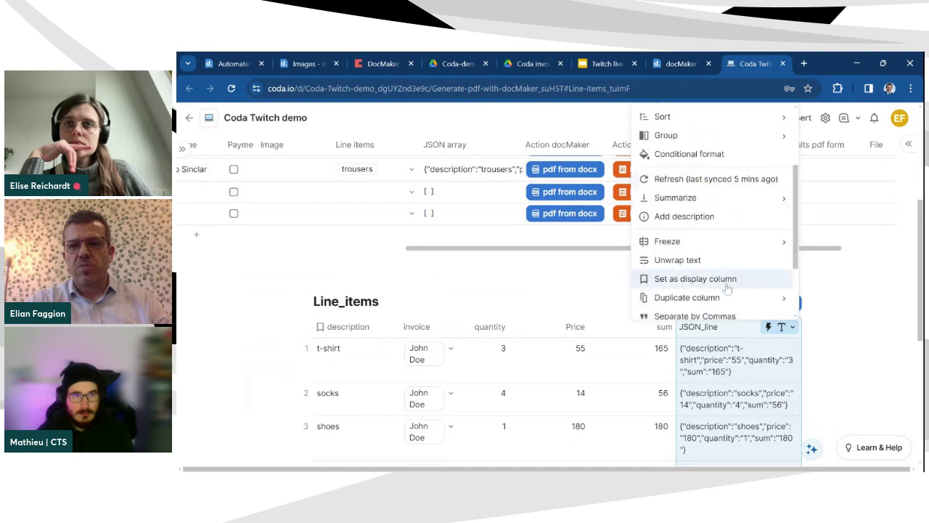
scroll(710, 247, up, 2)
scroll(710, 247, up, 1)
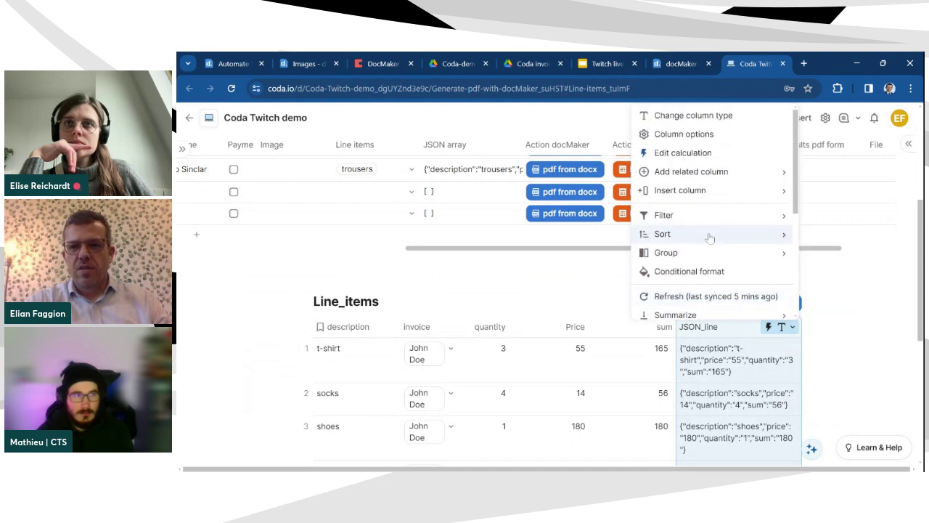
click(699, 158)
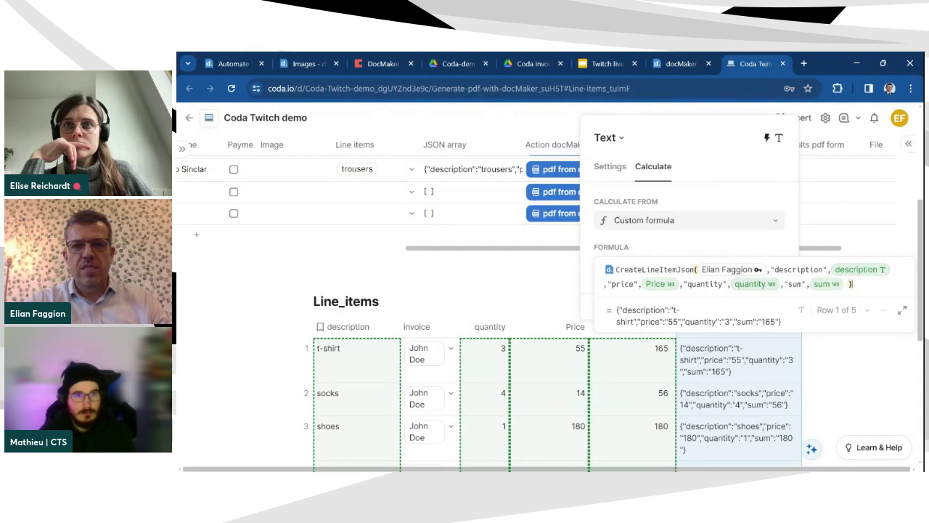
key(Escape)
Step: Examine the calculation behind the JSON array column of the Invoice table, which combines Line items with JSON_line
scroll(516, 248, up, 3)
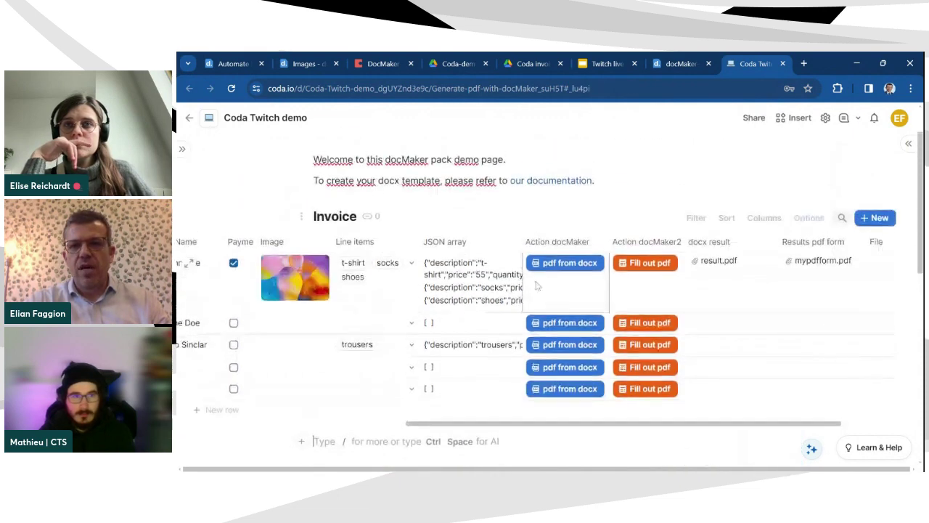
click(514, 243)
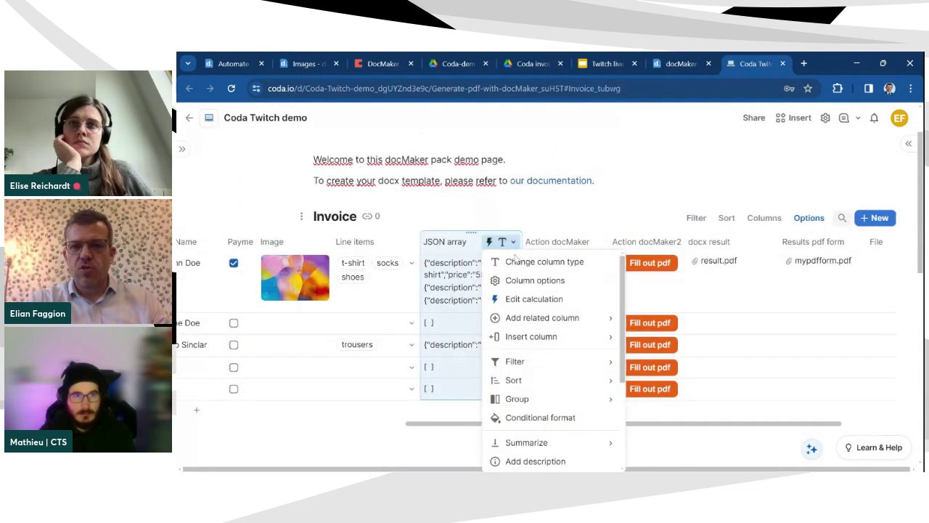
click(523, 300)
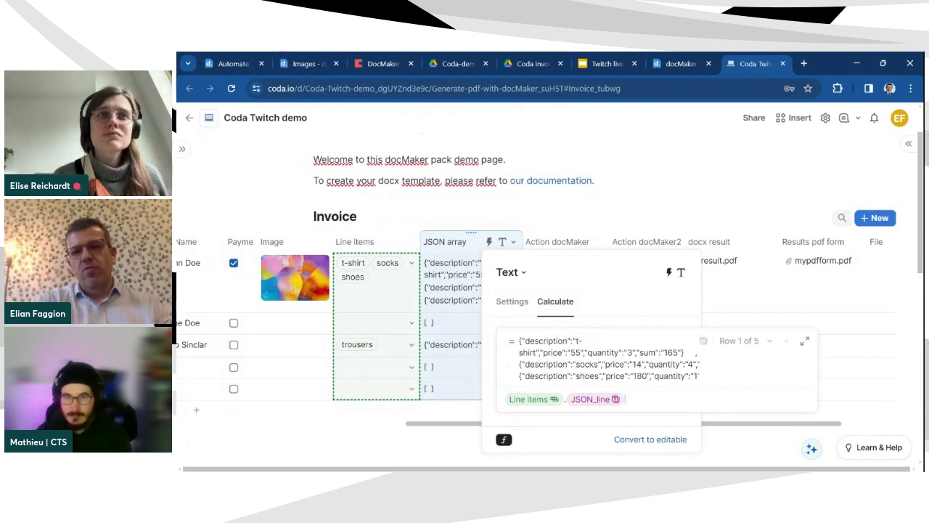
click(594, 180)
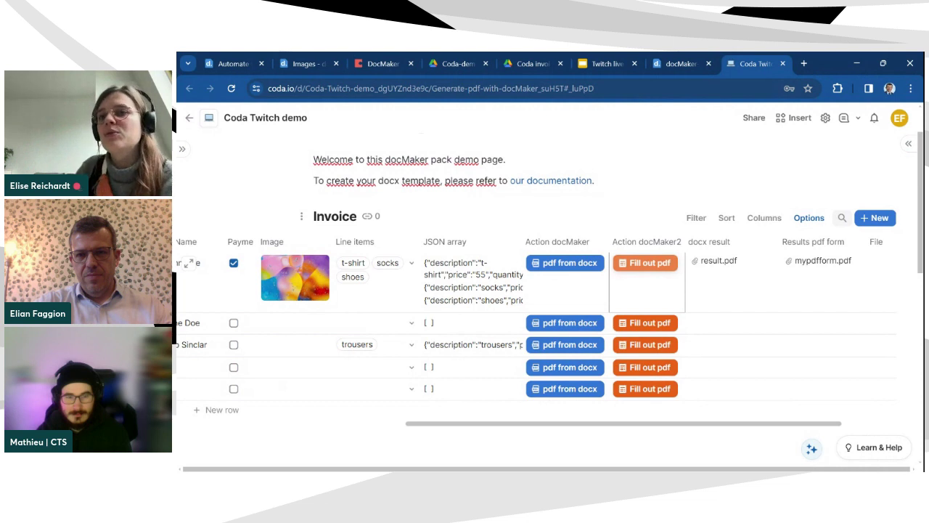
Step: Check the Fill_out_pdf_form button settings in the Invoice table, then view Shared- W9 template.pdf in the Coda-demo folder on Google Drive
click(657, 266)
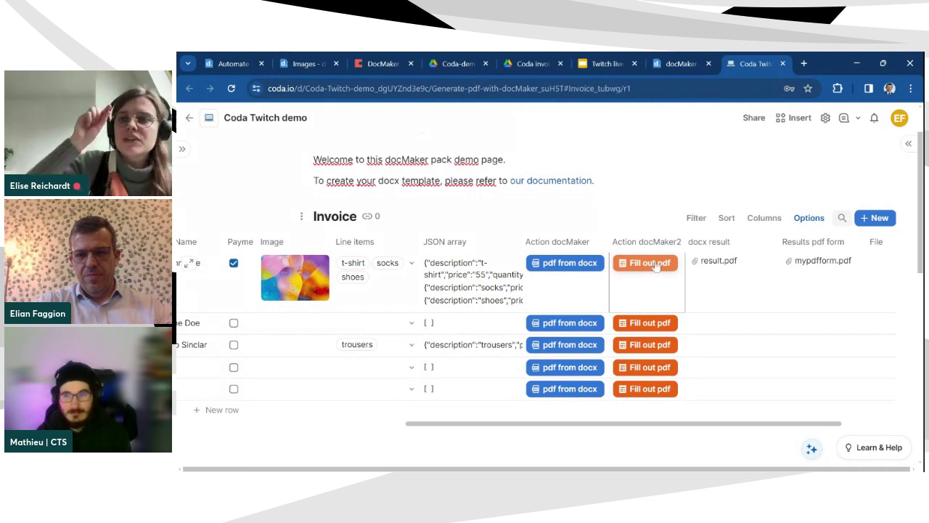
scroll(743, 341, down, 2)
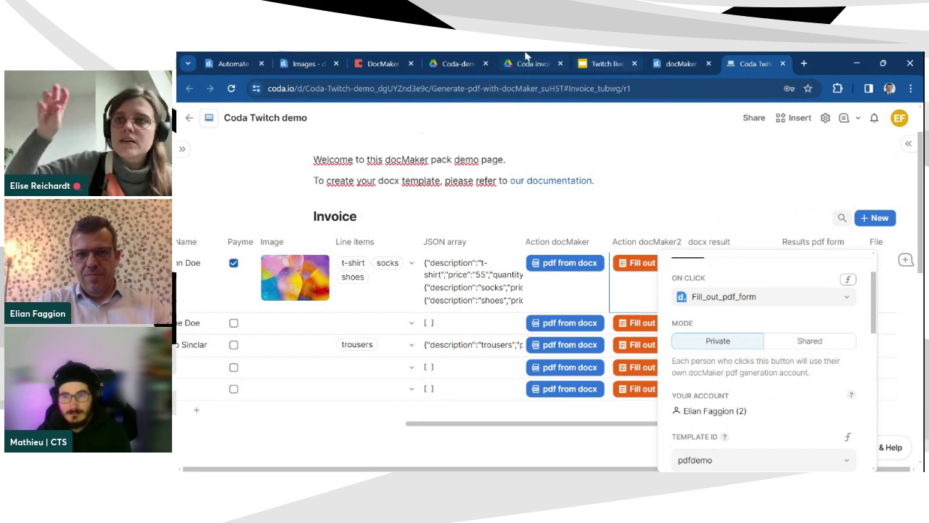
click(466, 63)
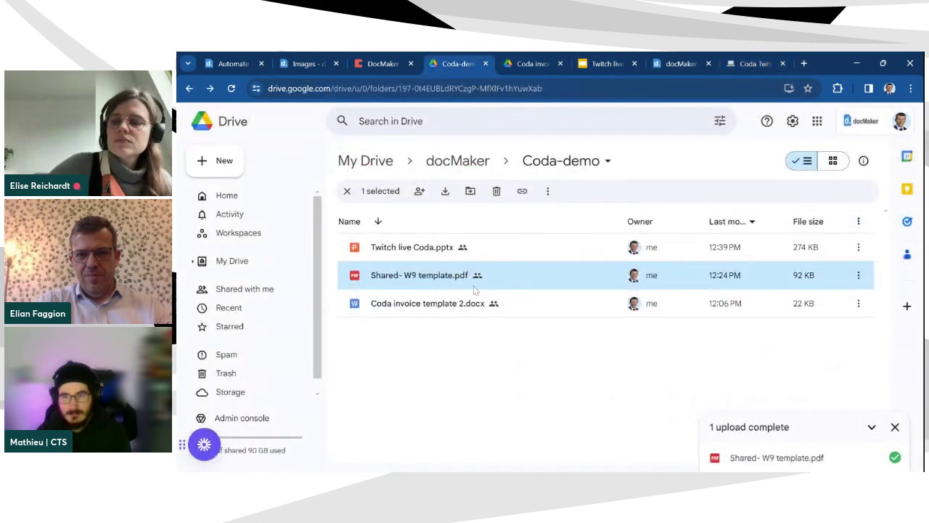
double_click(455, 283)
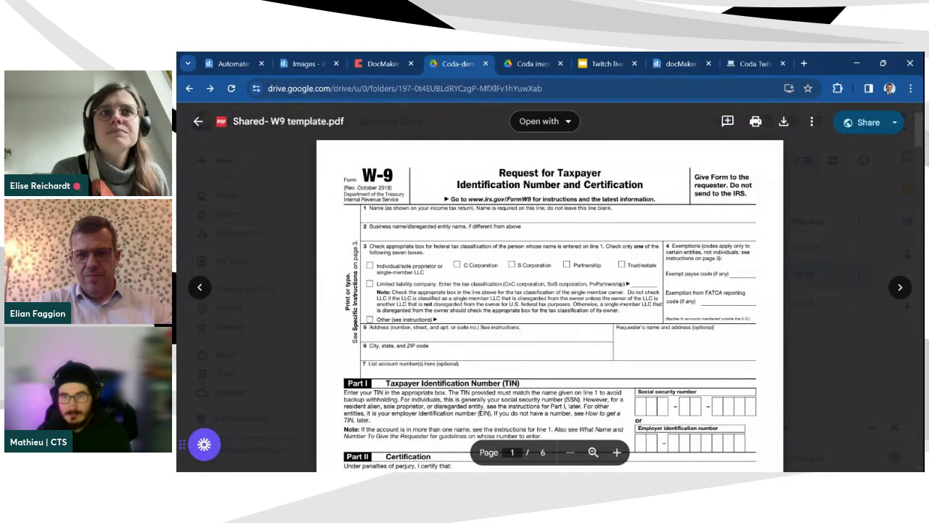
scroll(549, 305, down, 3)
scroll(549, 305, up, 3)
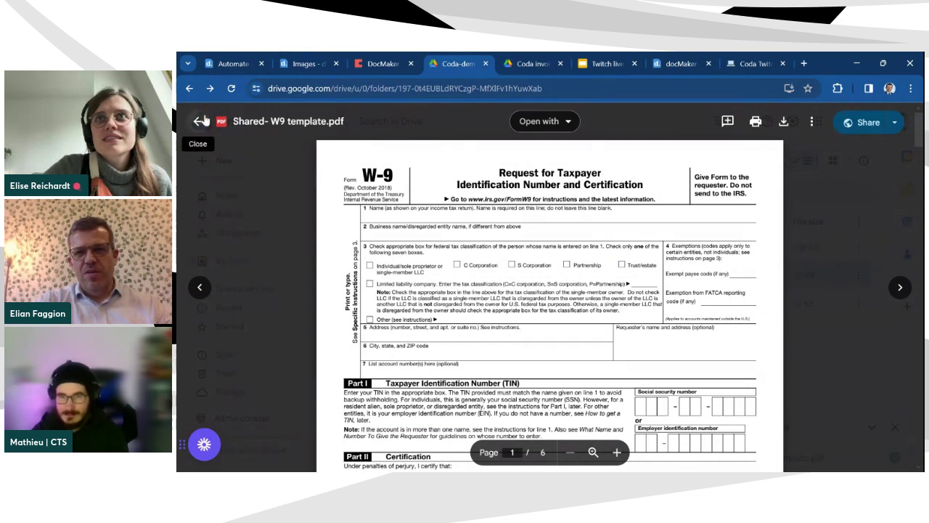
Step: Open Shared- W9 template.pdf with Google Docs and close the converted document
click(537, 121)
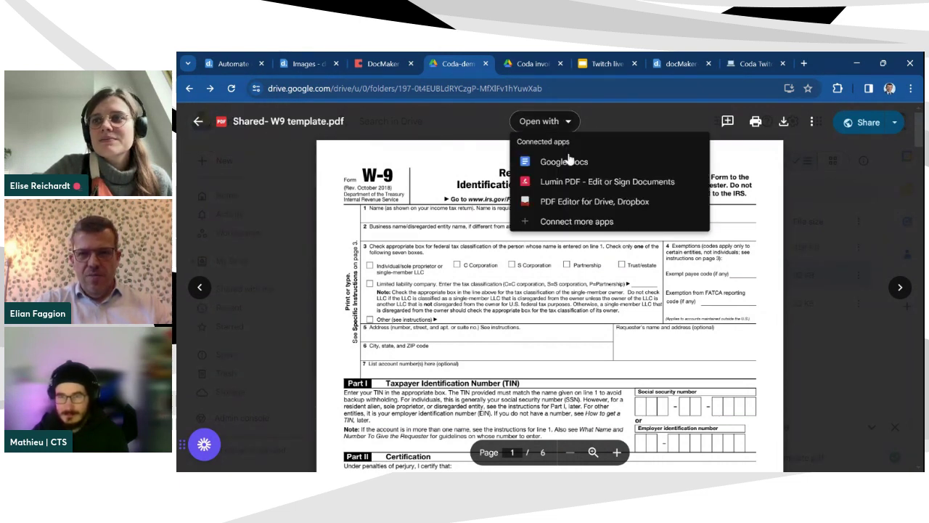
click(570, 160)
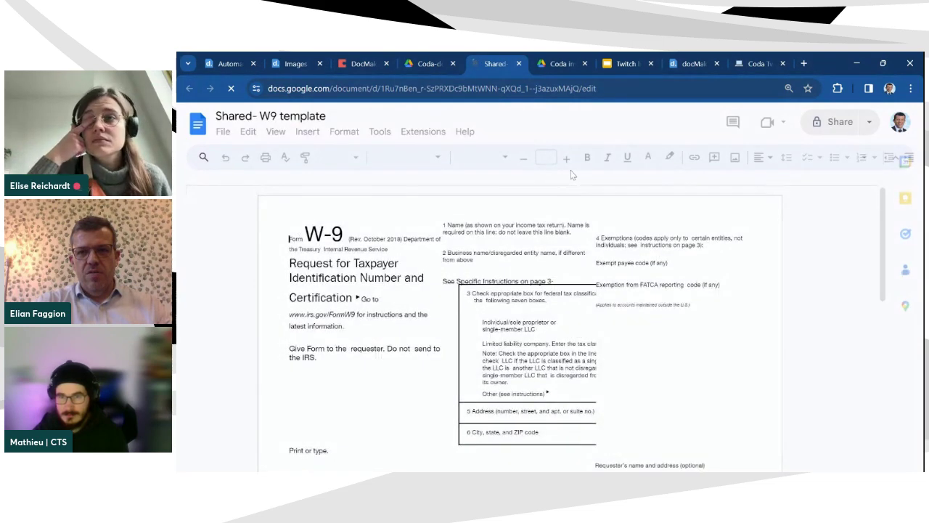
click(520, 64)
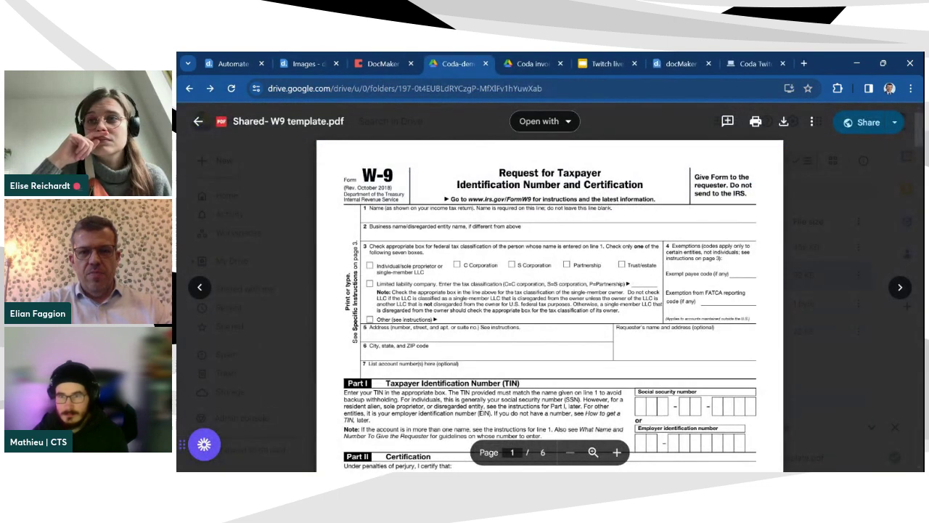
Step: Open the Build your pdf form page of the Fill-out pdf forms section in the docMaker User guide
click(305, 64)
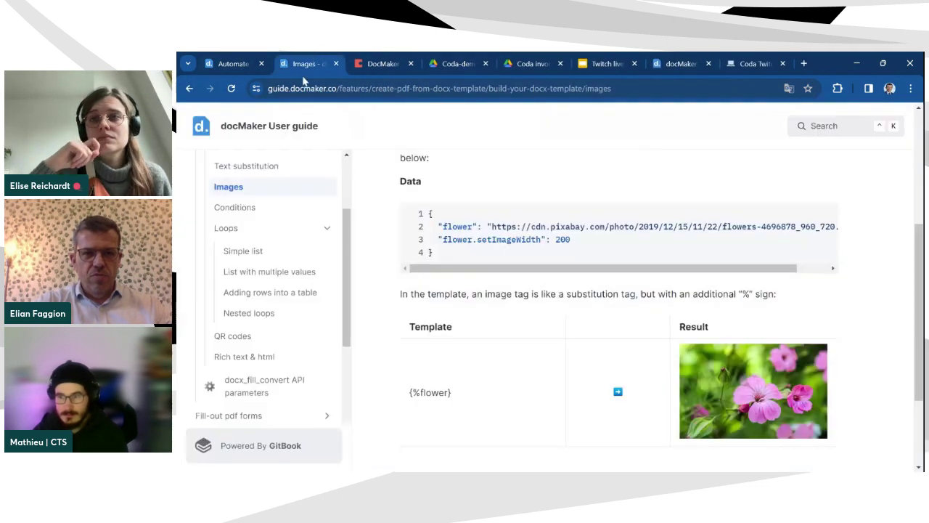
scroll(265, 267, down, 2)
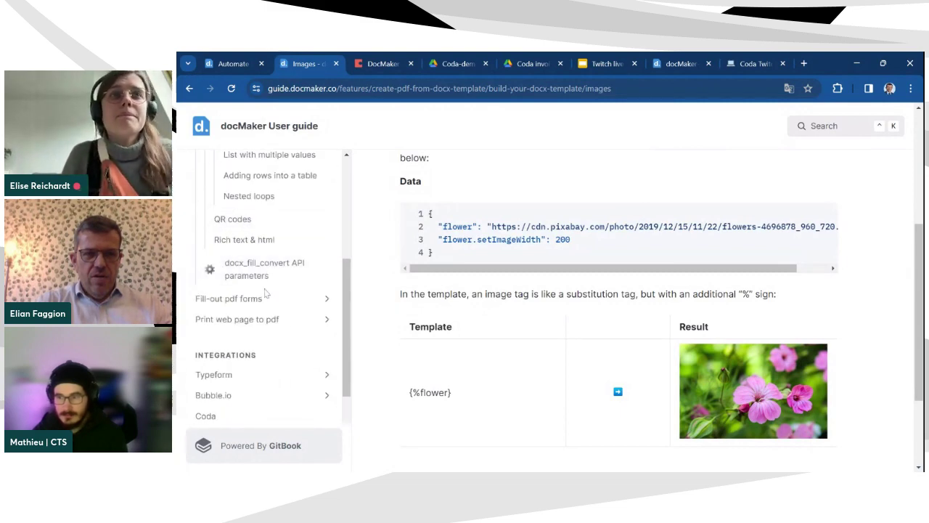
click(265, 298)
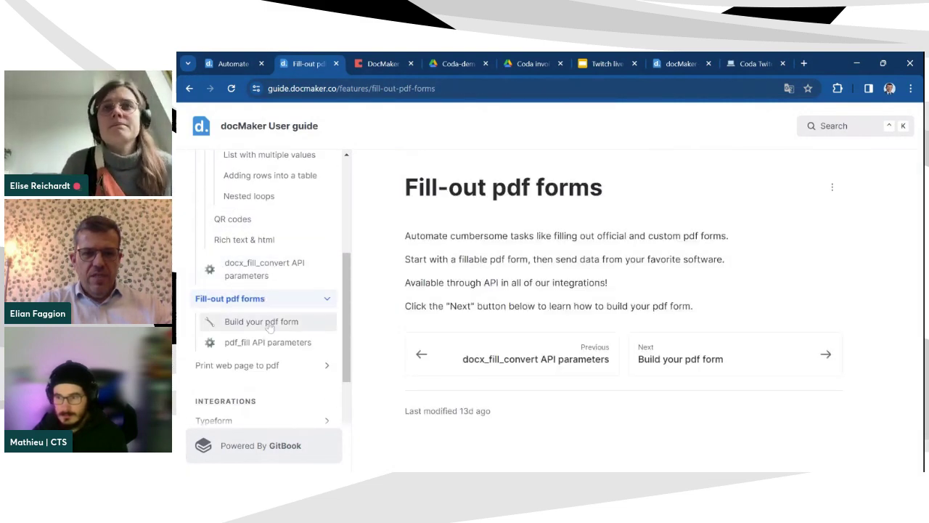
click(269, 325)
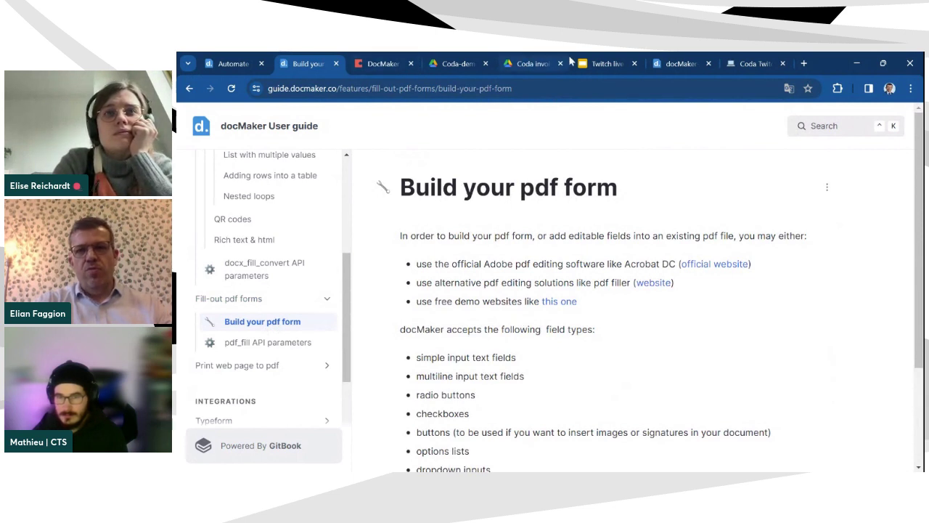
Step: Return to the Coda-demo folder on Google Drive and copy the sharing link of Shared- W9 template.pdf
click(442, 64)
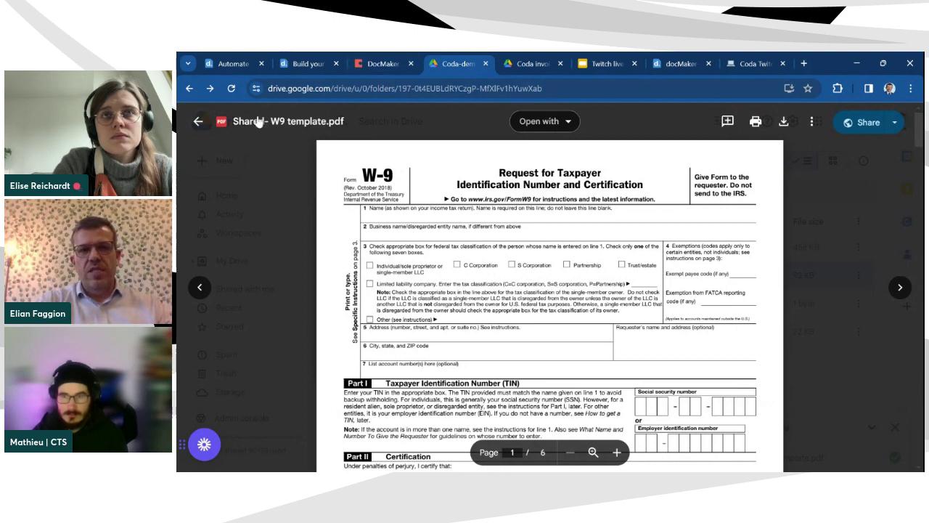
click(198, 124)
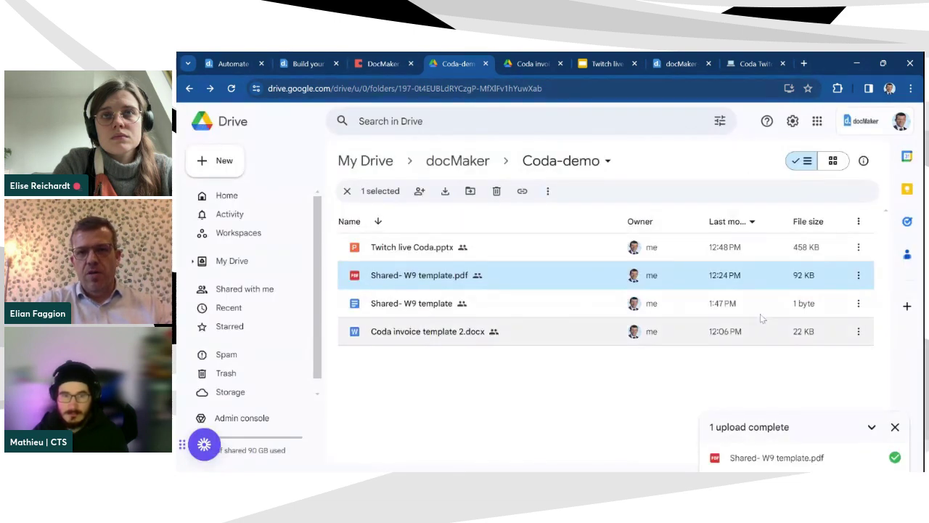
click(858, 278)
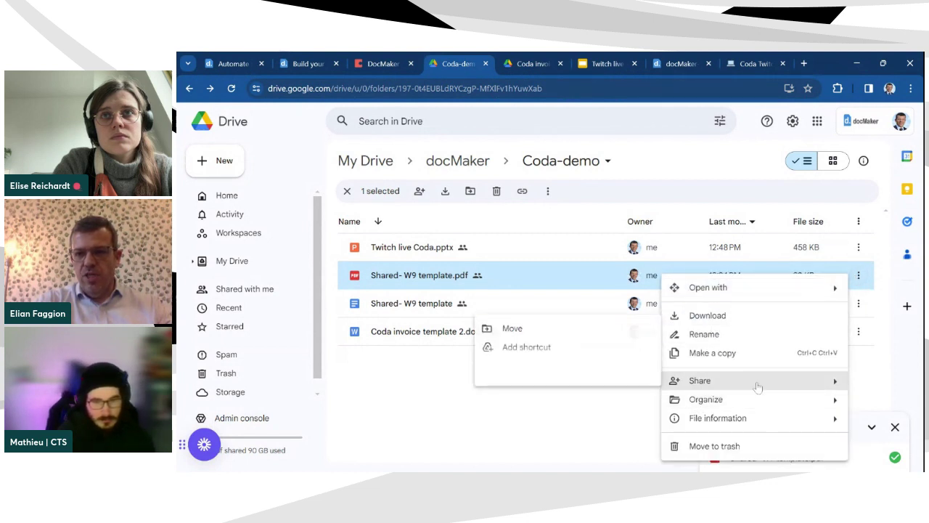
mouse_move(762, 384)
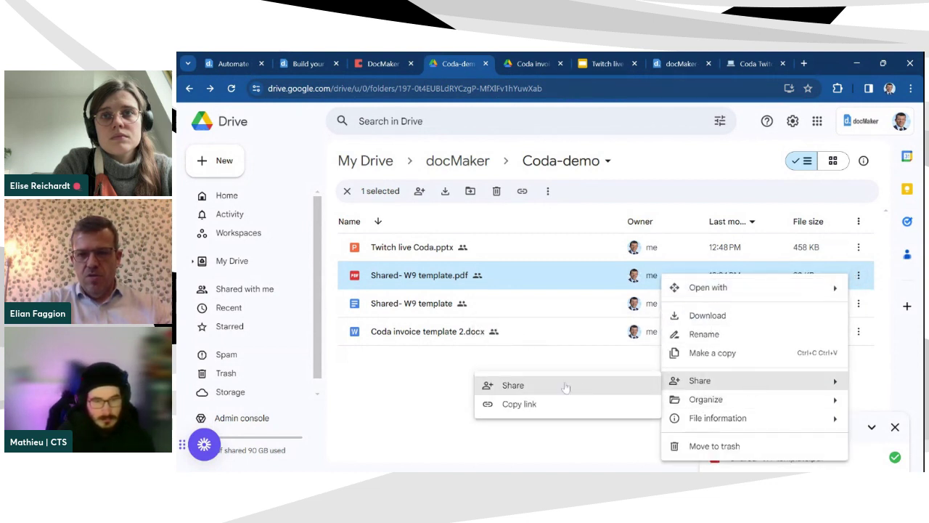
click(532, 388)
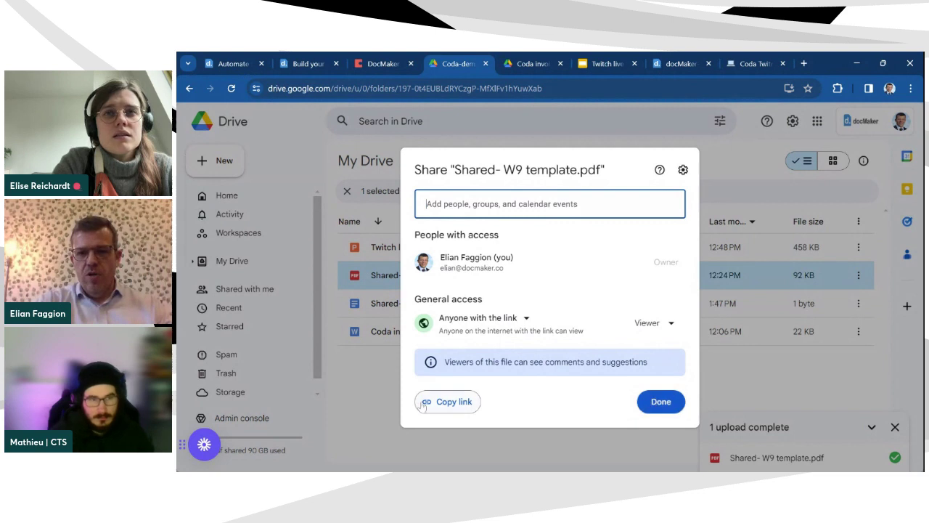
click(448, 402)
click(660, 401)
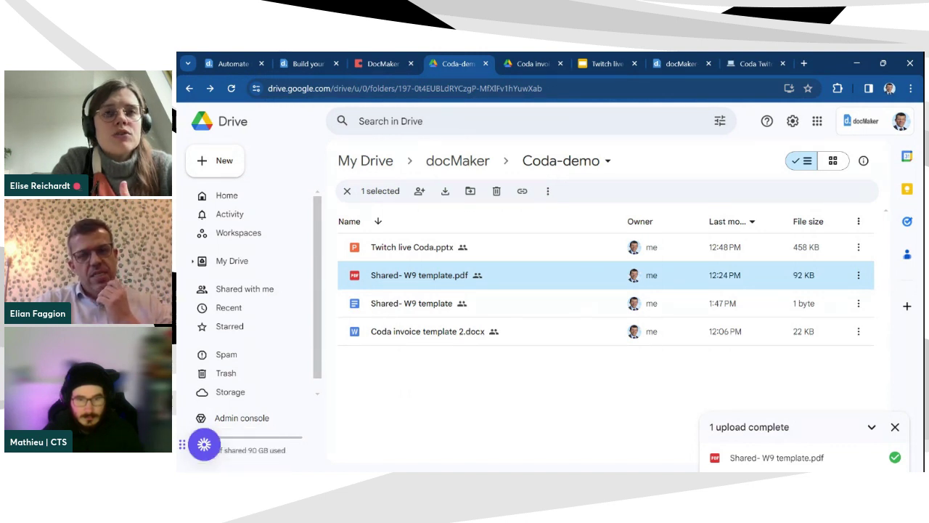
Step: Revisit the Build your pdf form guide page and view the beginning of the Coda invoice template 2 document
click(225, 63)
click(292, 63)
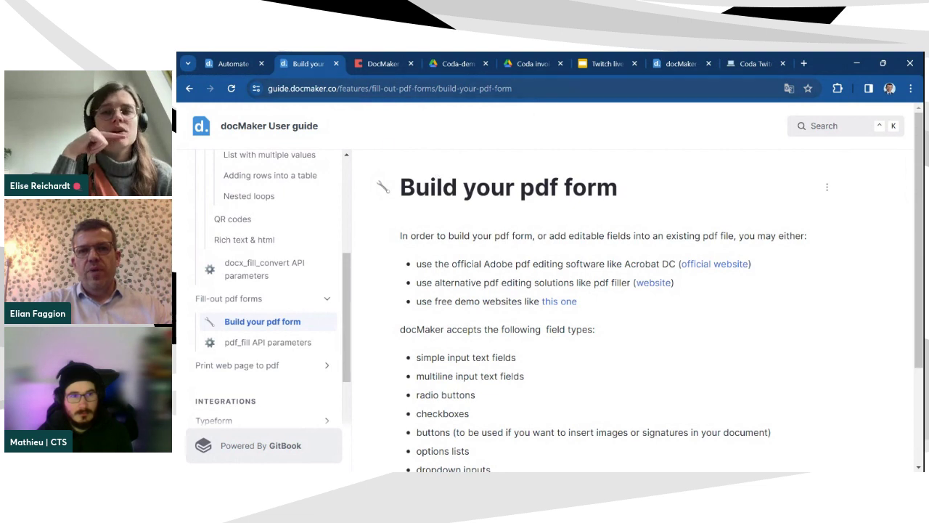
click(535, 64)
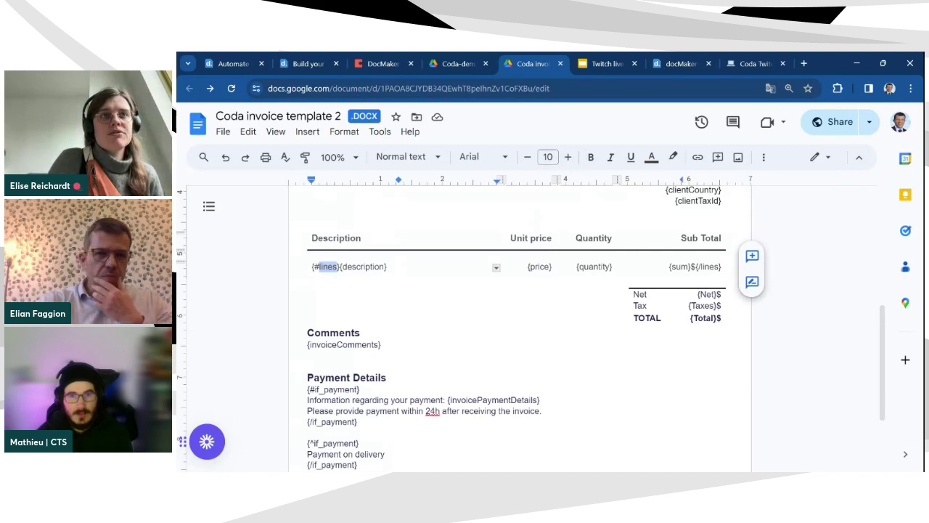
scroll(520, 327, up, 4)
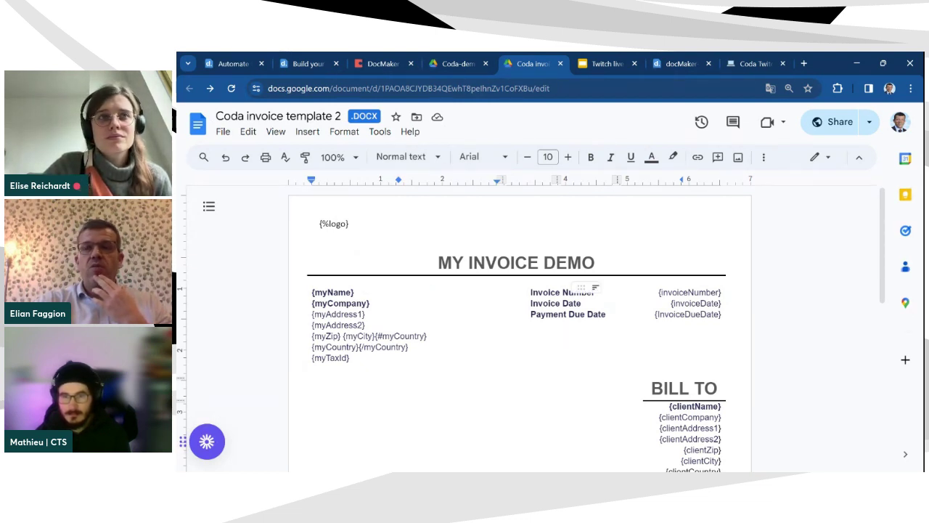
Step: Switch to the docMaker app and browse its Shared Templates
click(681, 63)
click(221, 234)
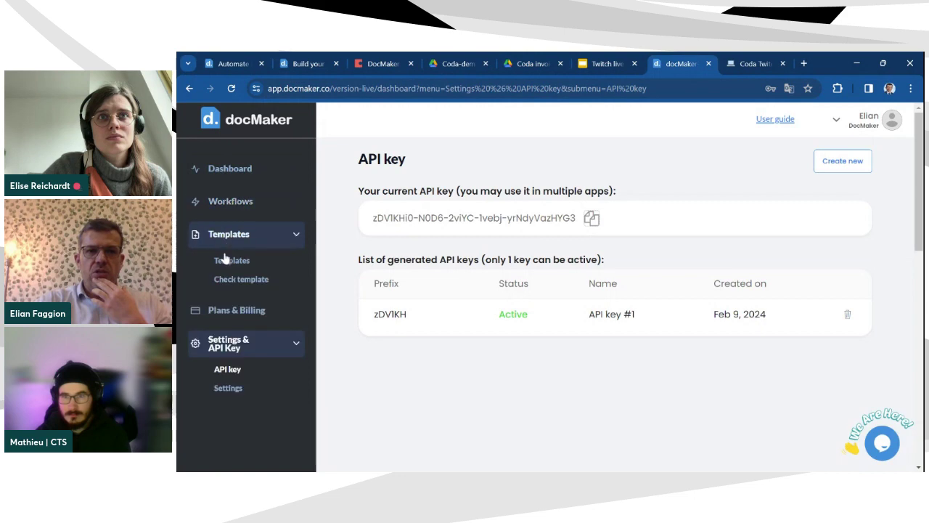
click(225, 260)
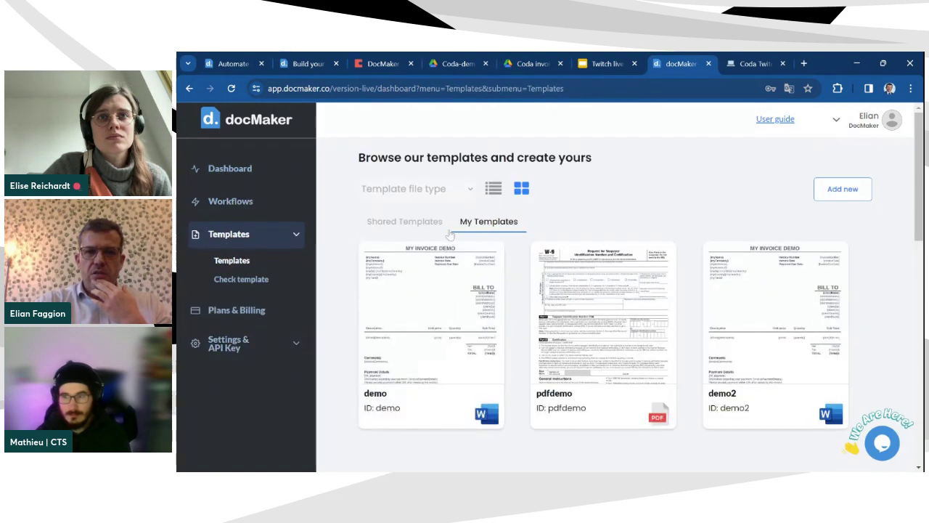
click(422, 224)
scroll(428, 247, down, 1)
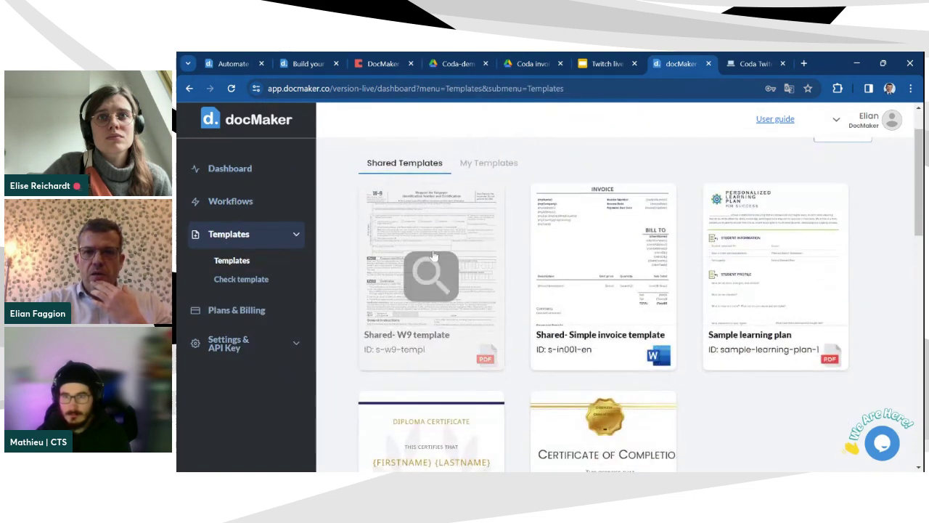
Step: Review the details and first page preview of the Sample learning plan template, then close it
click(715, 263)
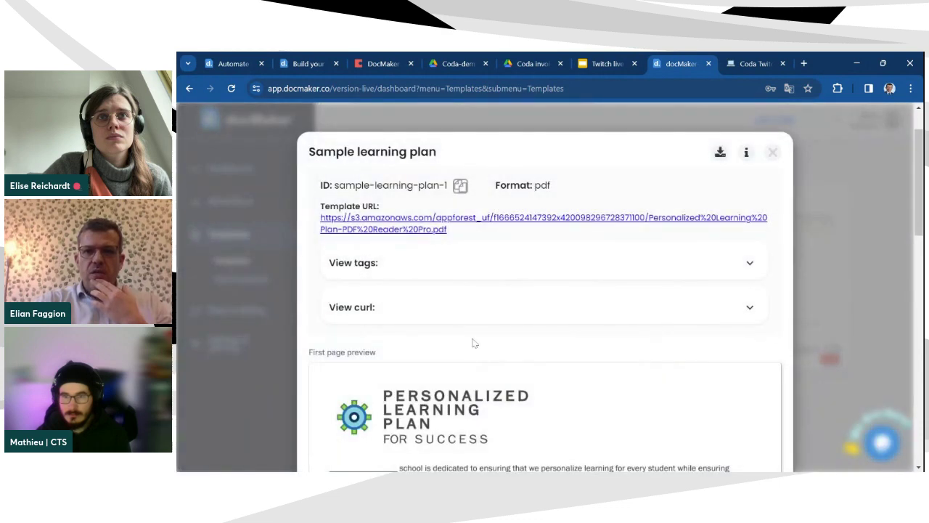
scroll(479, 334, down, 3)
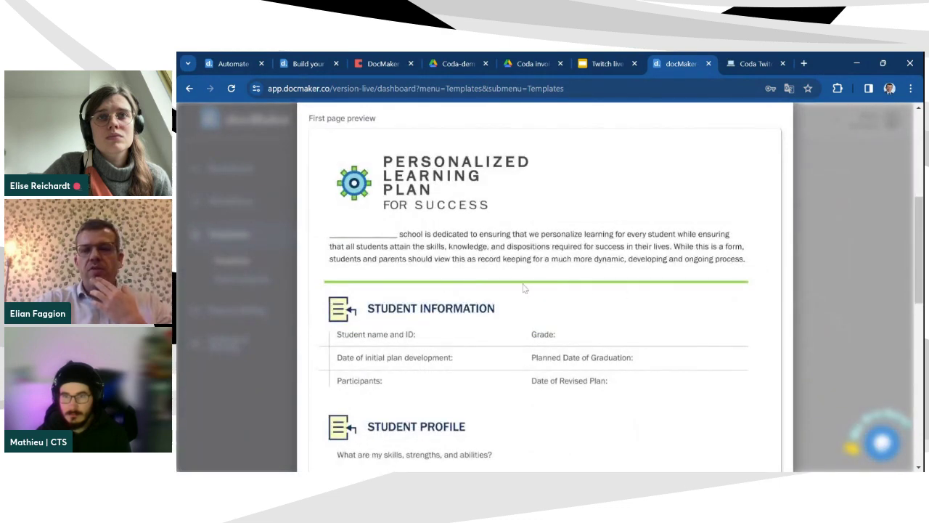
scroll(496, 258, down, 2)
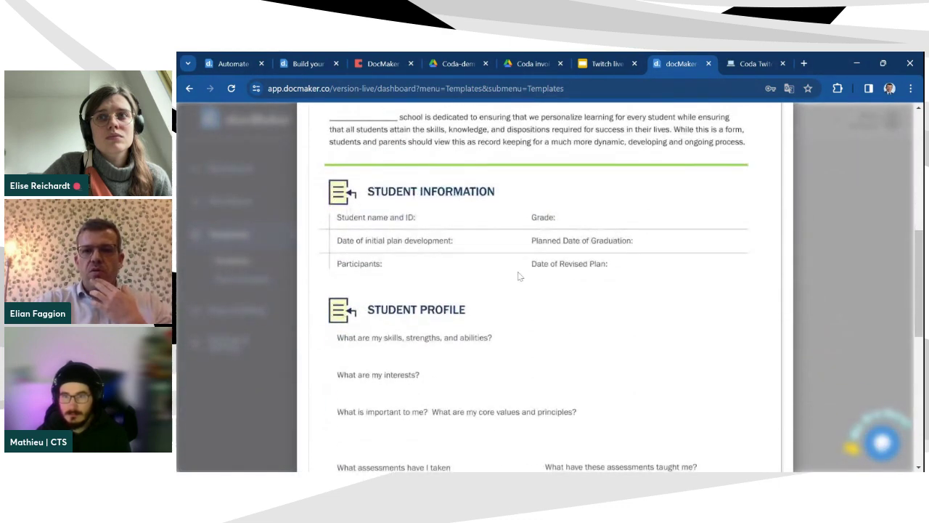
scroll(540, 312, down, 2)
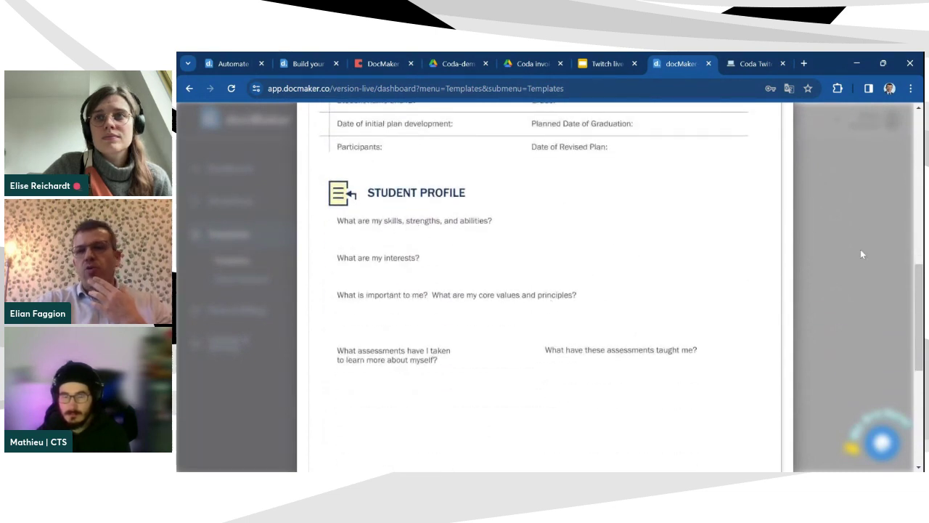
scroll(581, 284, up, 5)
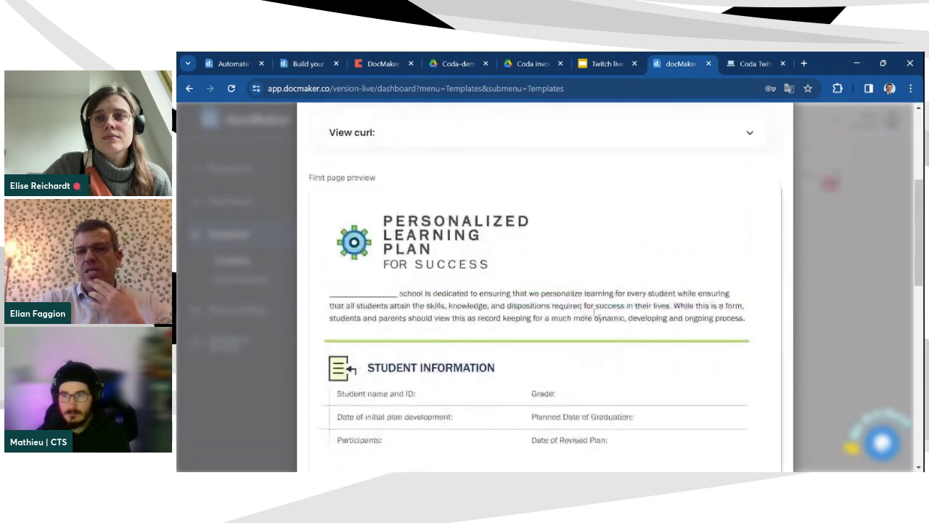
scroll(595, 312, up, 1)
scroll(595, 310, up, 3)
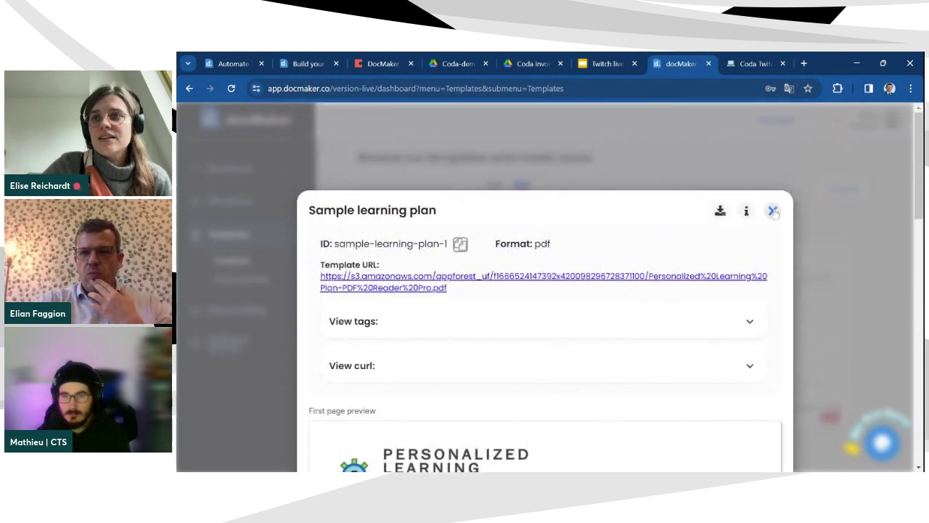
click(773, 210)
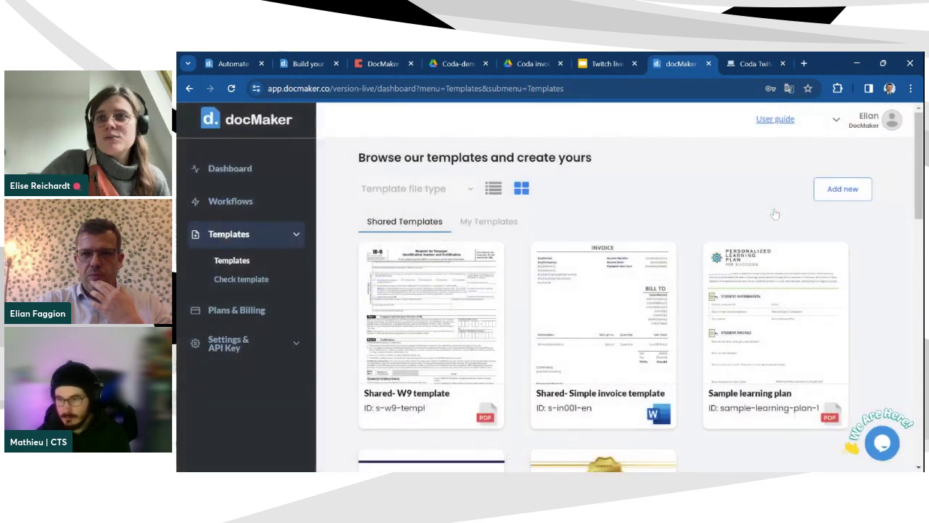
Step: Look through the My Templates collection in docMaker
click(519, 226)
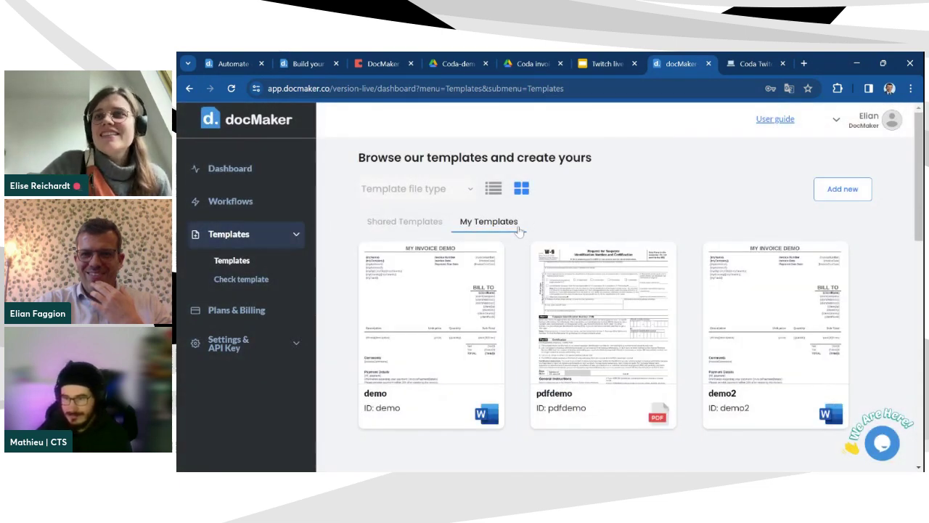
scroll(519, 231, down, 1)
scroll(519, 231, down, 1)
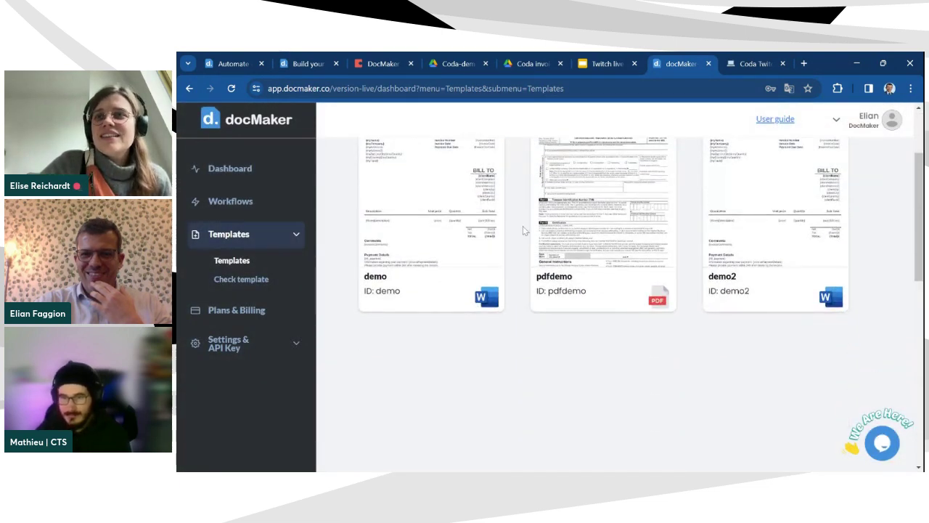
scroll(524, 231, up, 3)
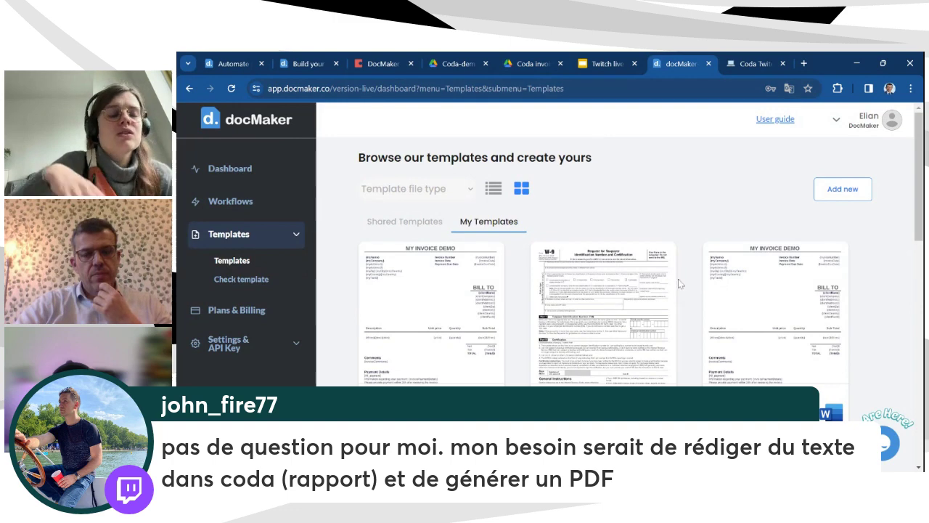
mouse_move(718, 322)
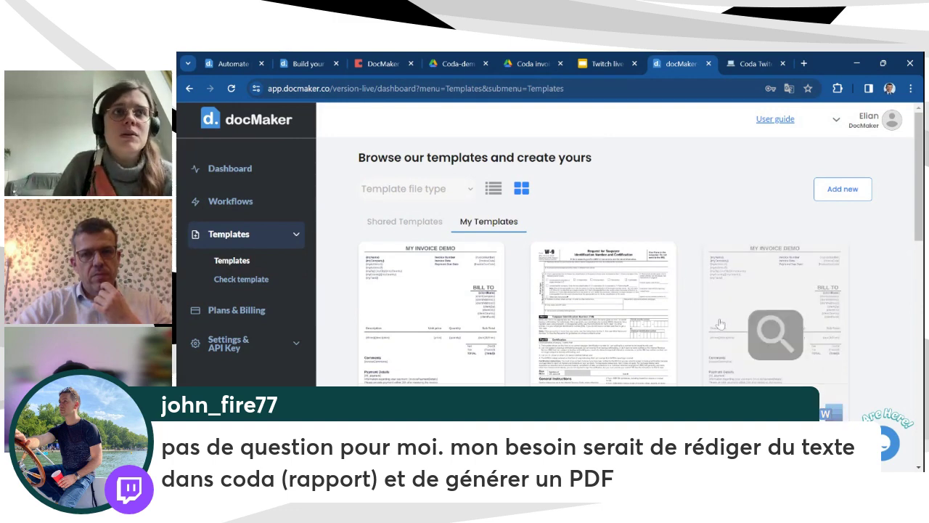
Step: Review the details and first page preview of the demo2 invoice template, then close it
click(718, 321)
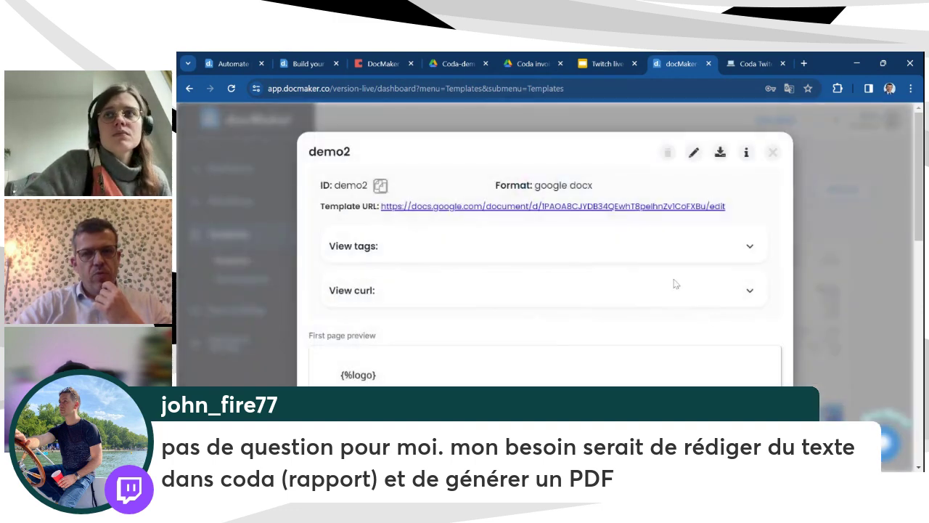
scroll(453, 336, down, 3)
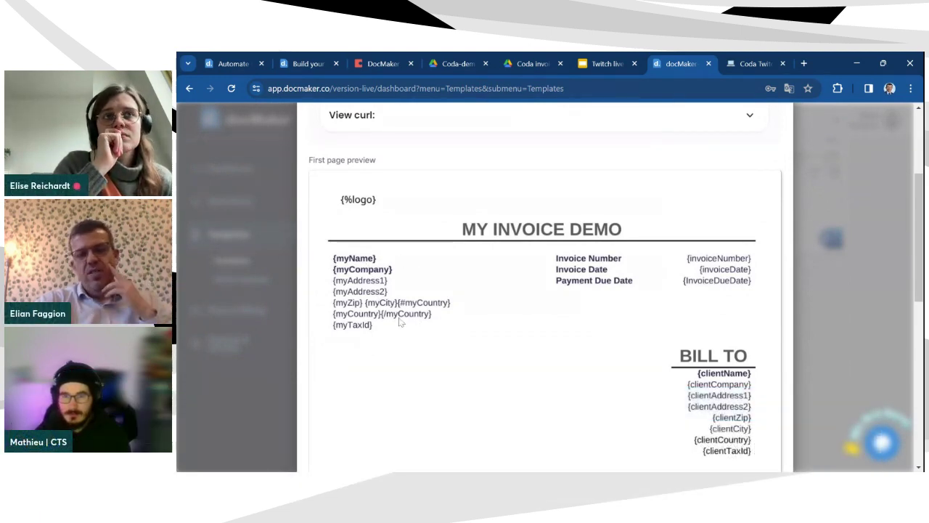
scroll(554, 248, up, 1)
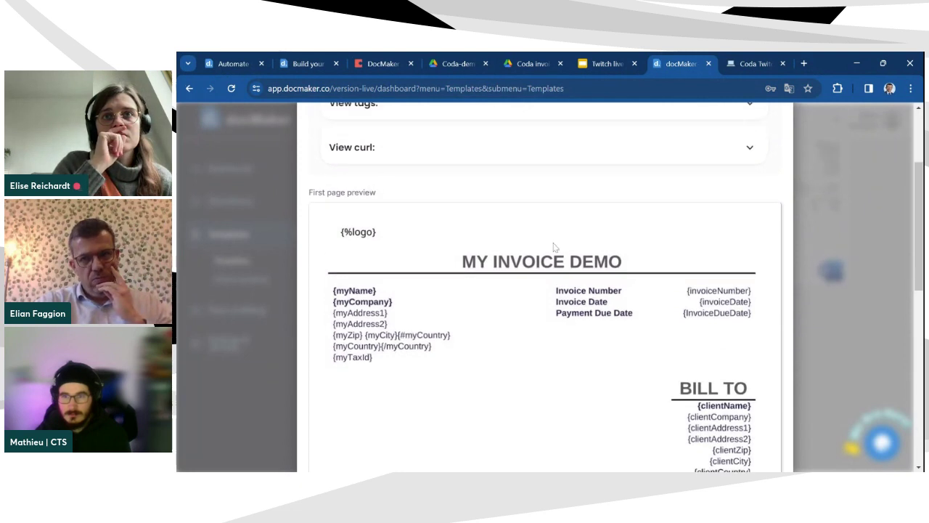
scroll(554, 247, up, 2)
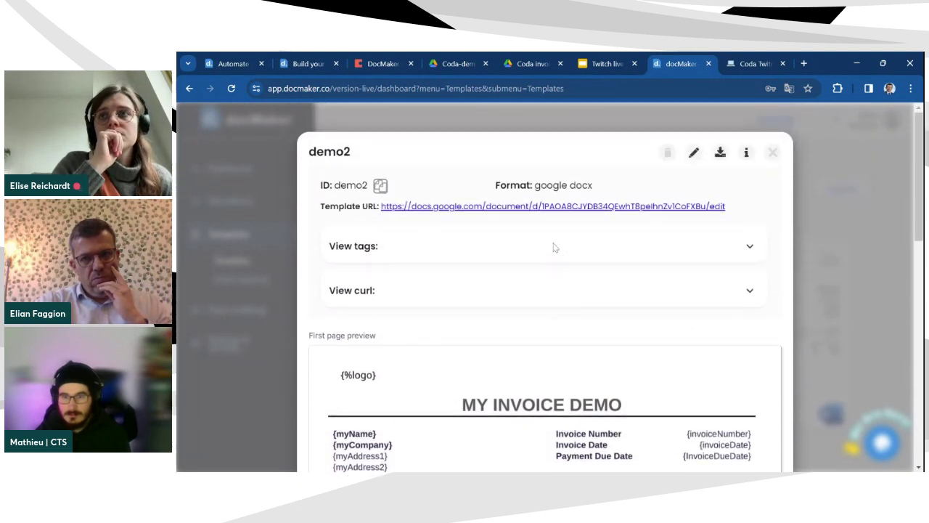
click(773, 153)
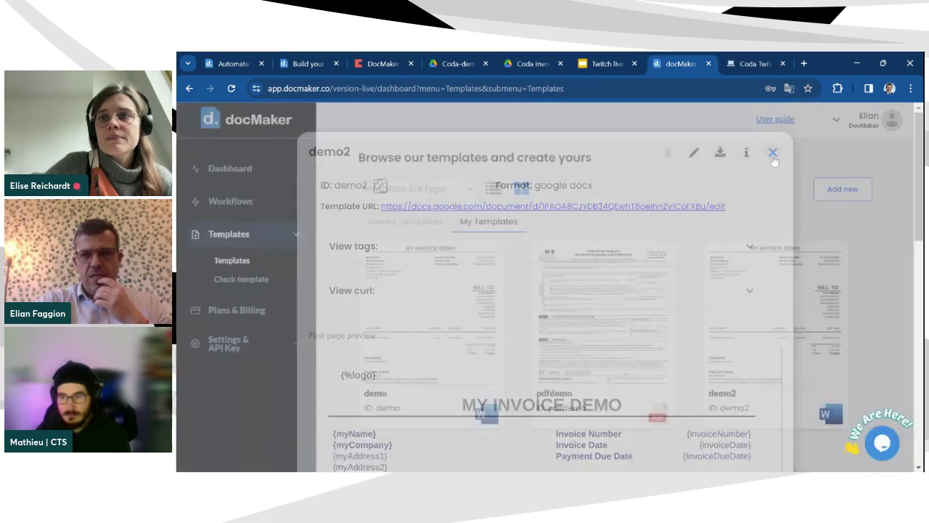
Step: Switch to the Coda-demo folder in Google Drive and copy the sharing link of Shared- W9 template.pdf
click(537, 63)
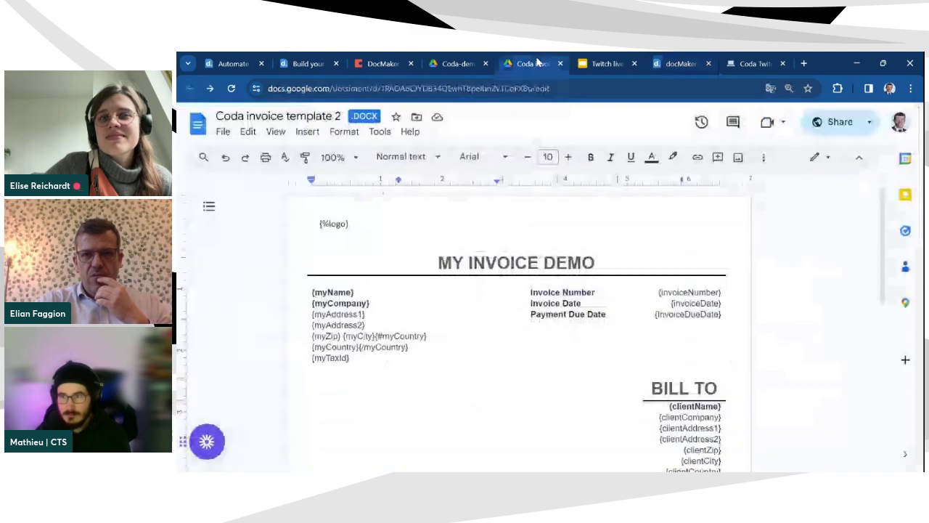
click(480, 62)
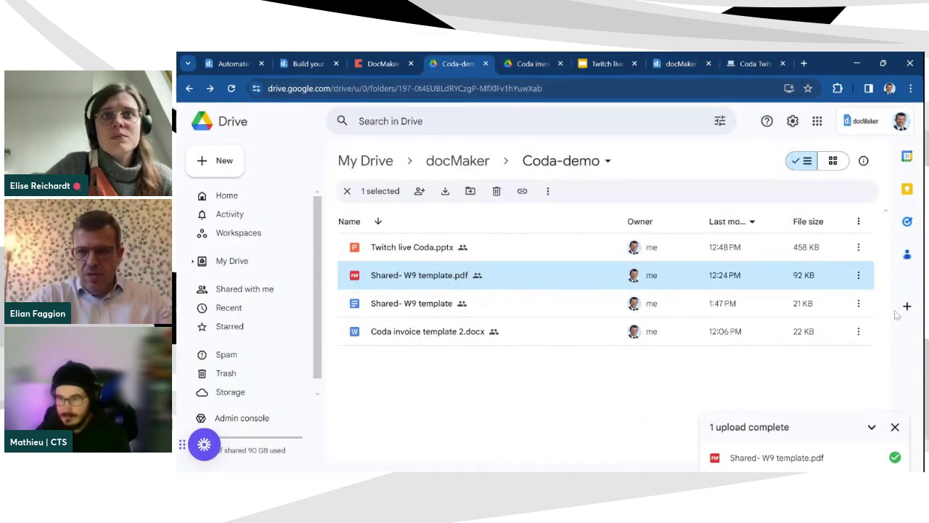
click(858, 275)
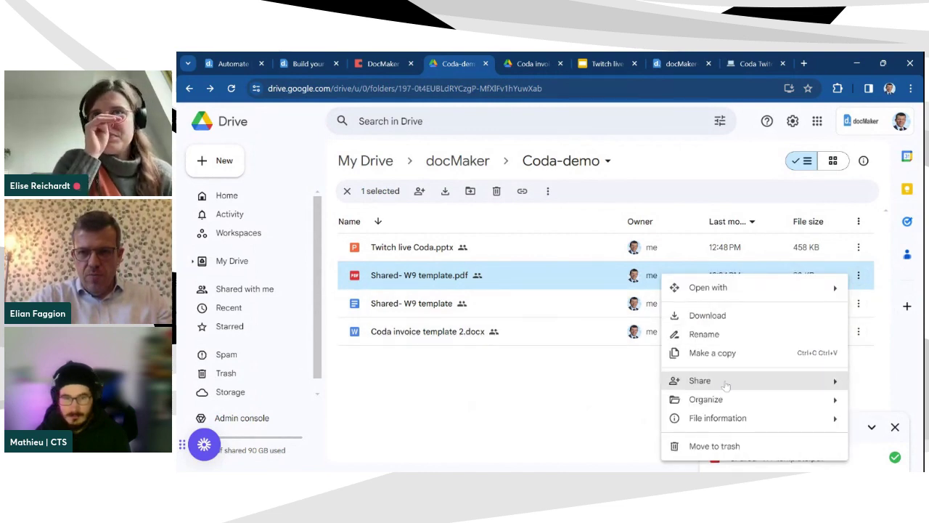
mouse_move(697, 381)
click(549, 404)
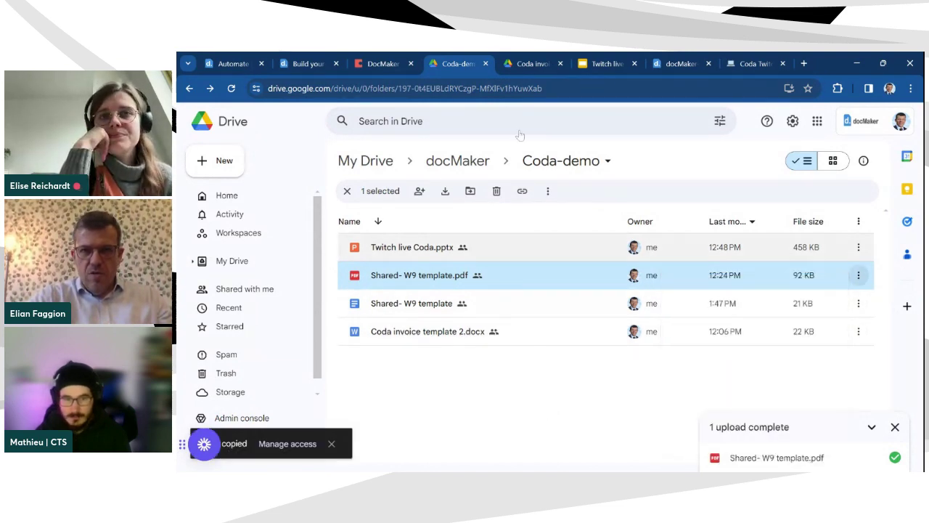
Step: Return to docMaker and create a template named pdf-demo2 from a Google Drive PDF file, using the copied sharing link as its URL
click(677, 62)
click(831, 189)
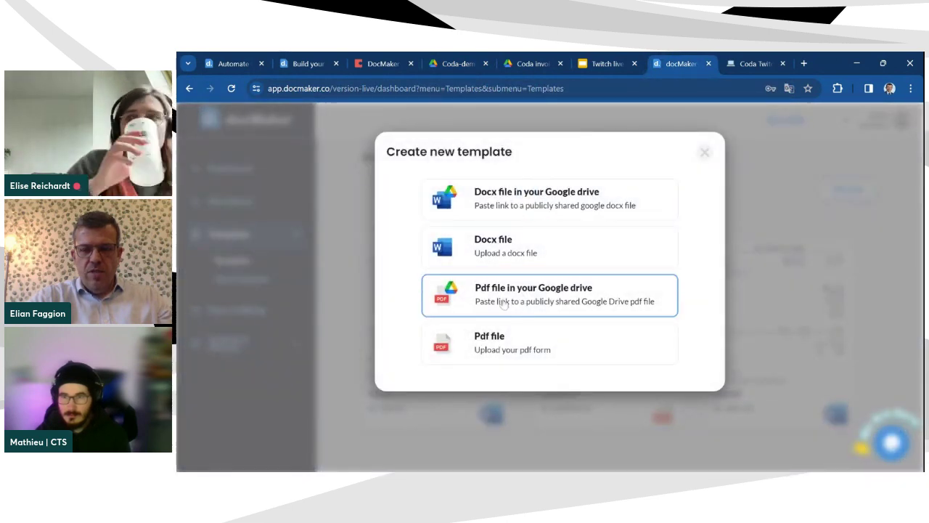
click(523, 313)
click(493, 241)
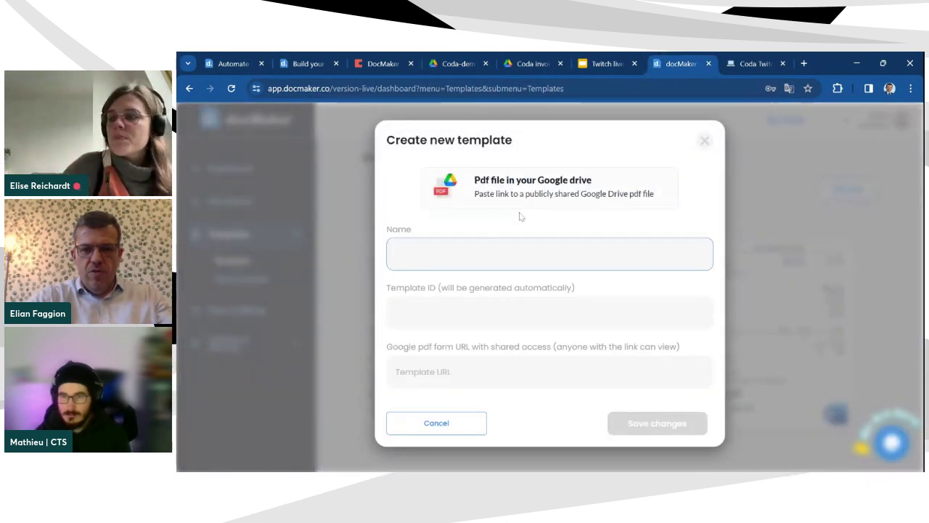
text(pd)
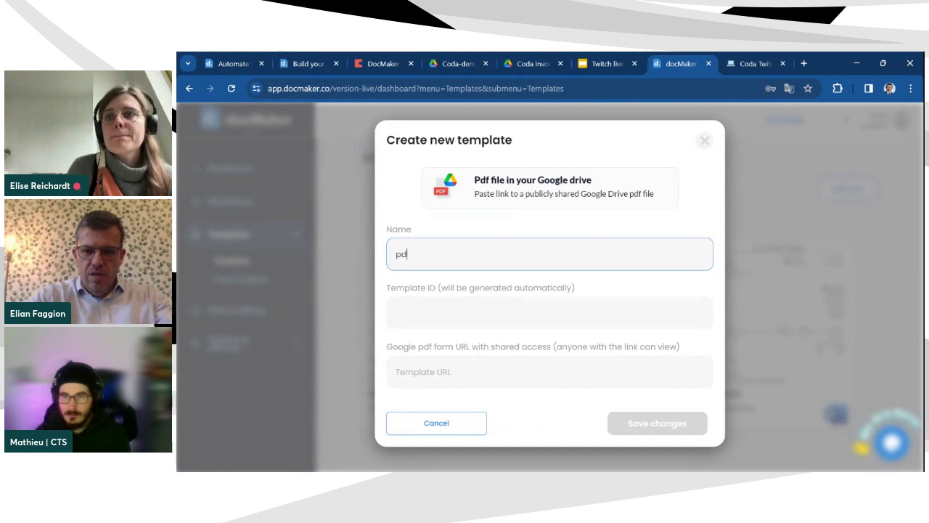
text(f-demo)
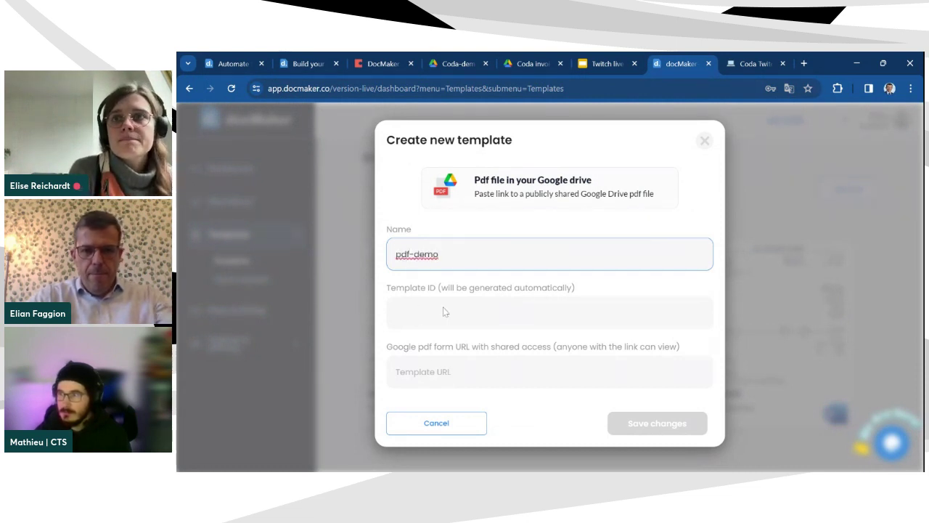
text(2)
key(Tab)
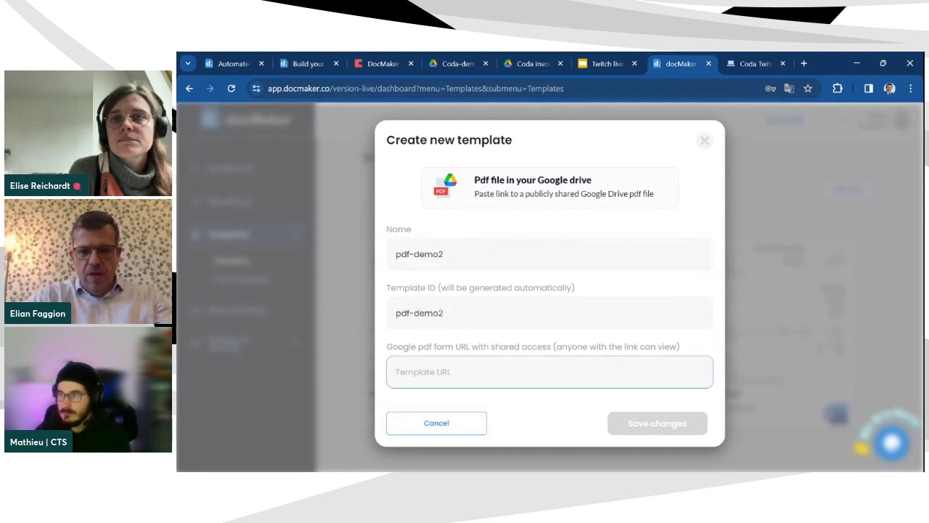
key(ctrl+v)
click(493, 411)
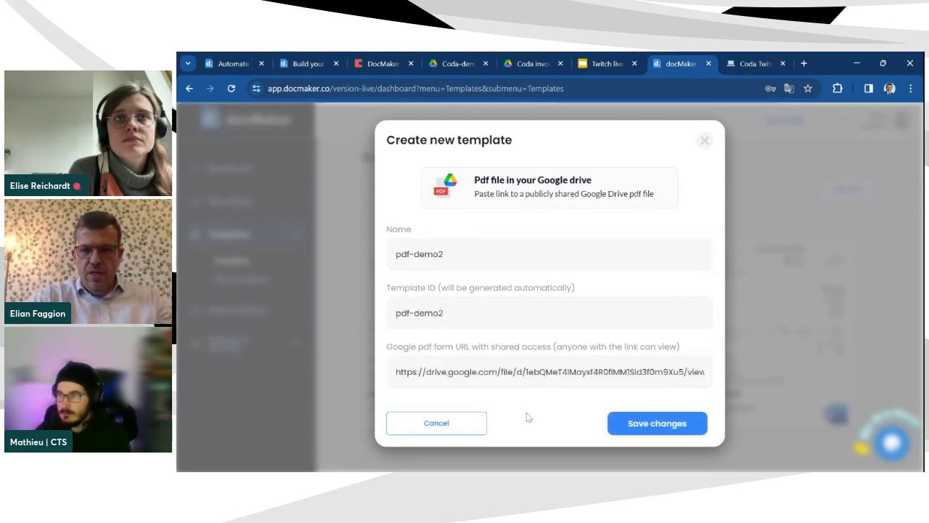
click(658, 427)
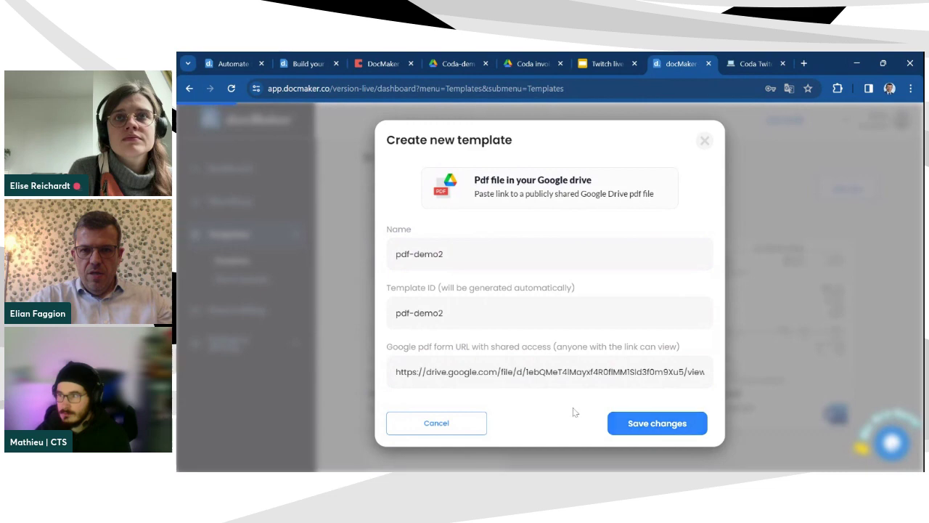
Step: Open the new pdf-demo2 template and examine its tags alongside the W-9 form in the first page preview
scroll(577, 392, down, 3)
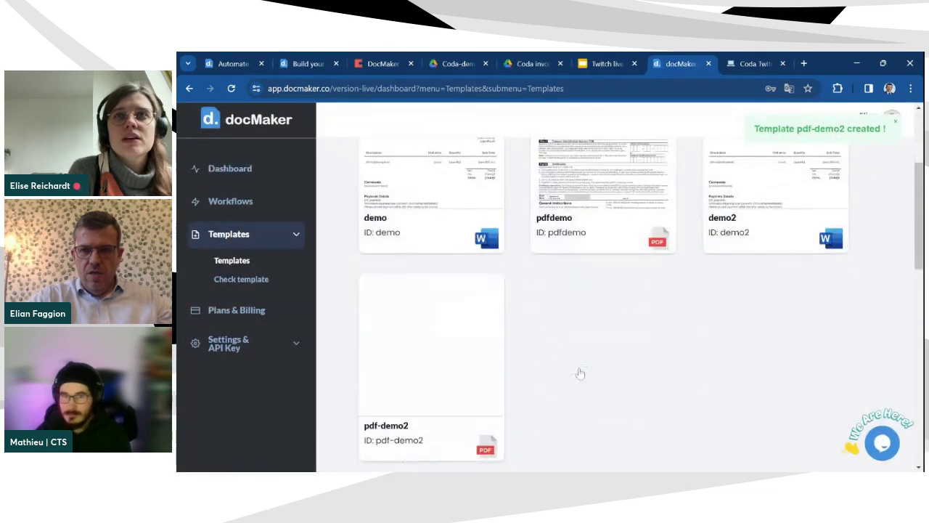
scroll(583, 373, down, 1)
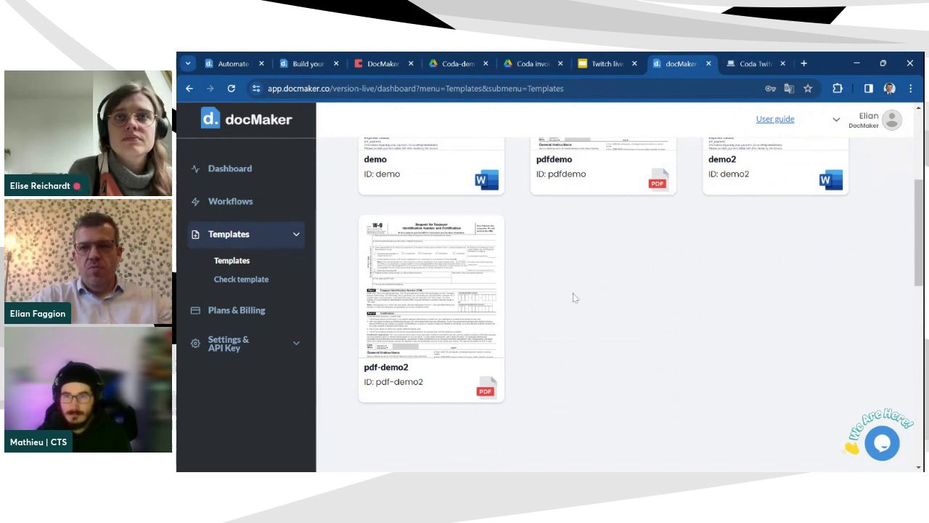
click(431, 307)
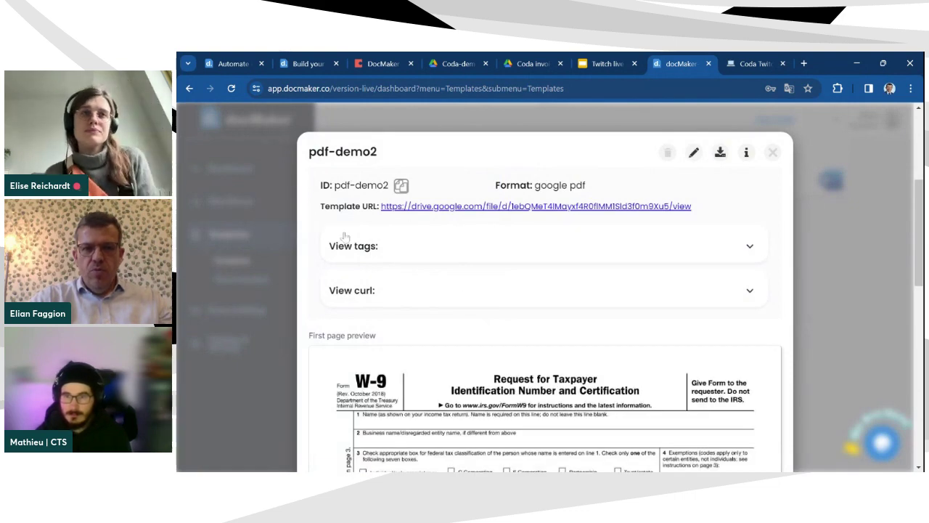
click(376, 254)
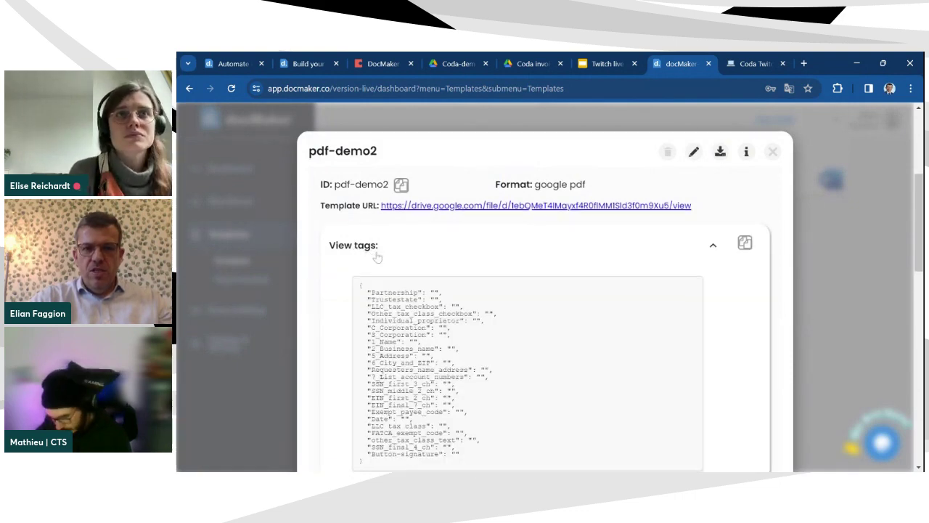
scroll(377, 257, down, 2)
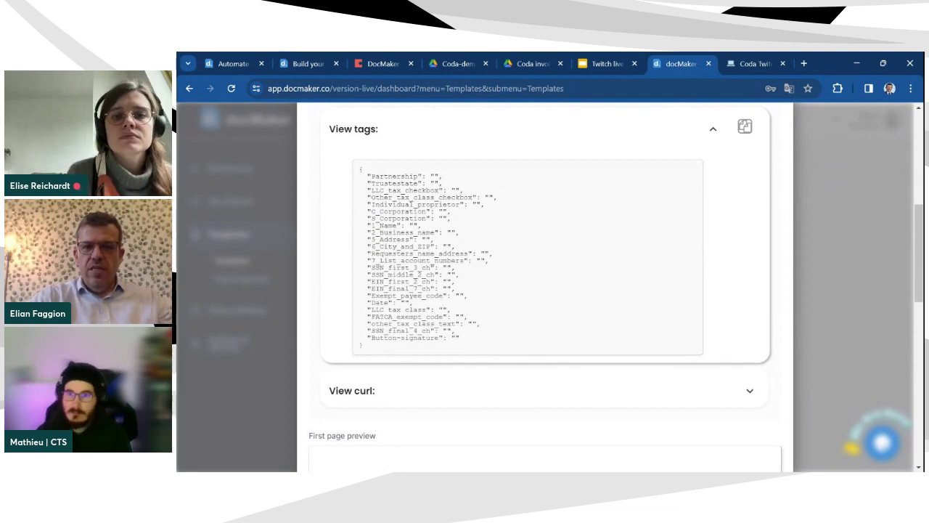
scroll(423, 342, down, 2)
scroll(475, 356, up, 1)
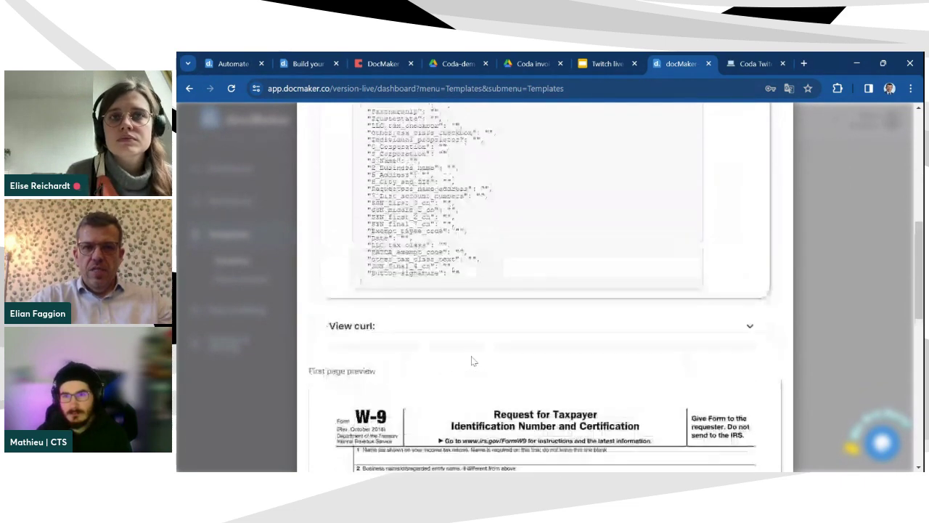
scroll(471, 361, up, 1)
scroll(425, 288, down, 3)
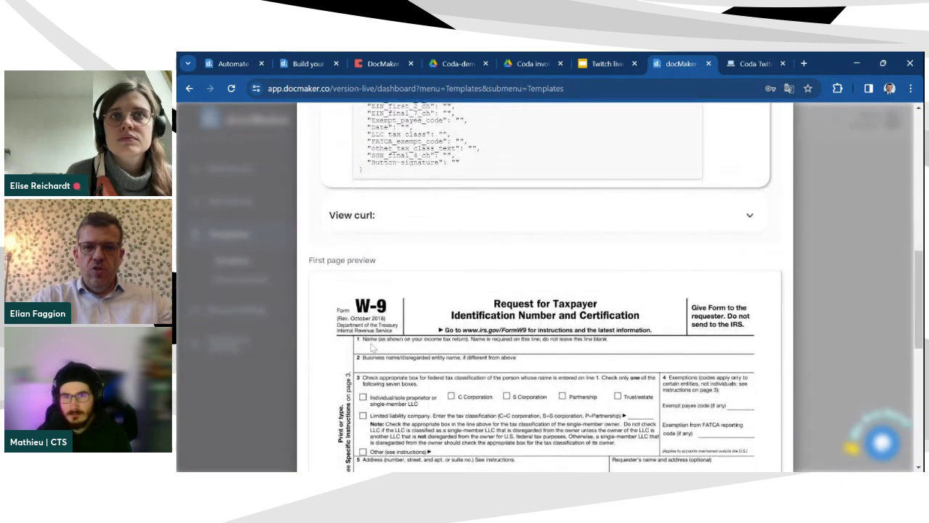
scroll(464, 431, down, 1)
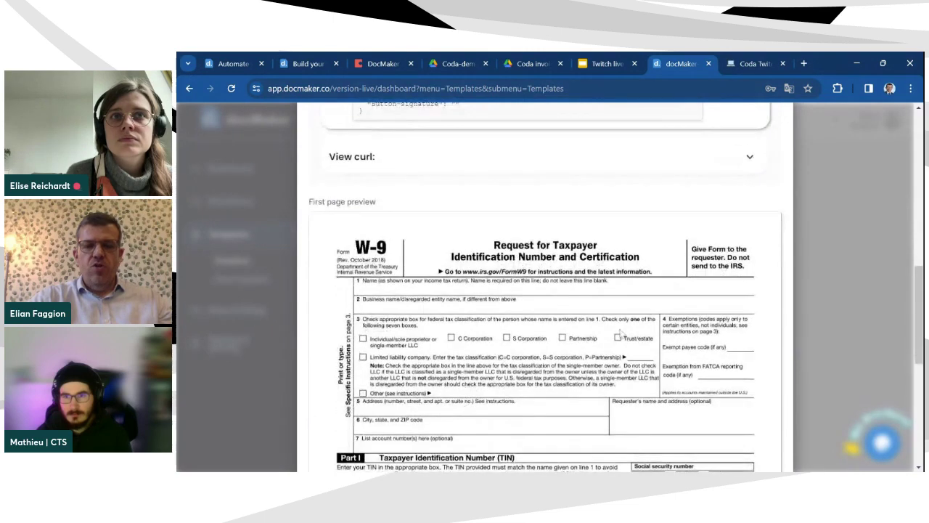
Step: Copy the ID of the pdf-demo2 template and close its details
scroll(665, 304, up, 4)
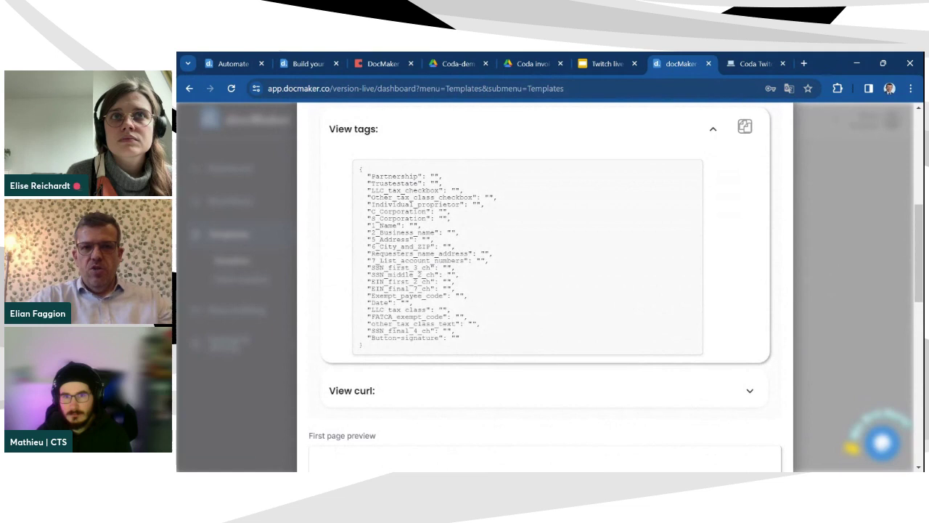
scroll(544, 290, up, 2)
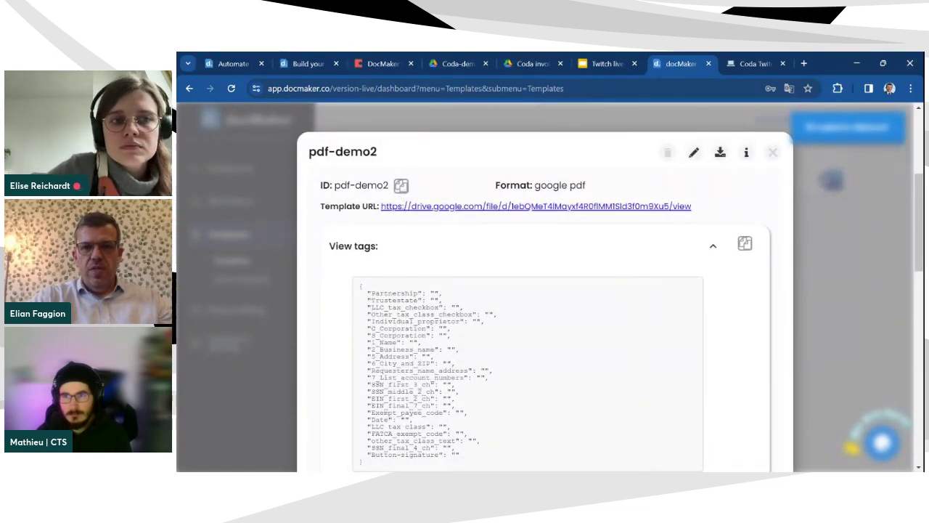
click(774, 154)
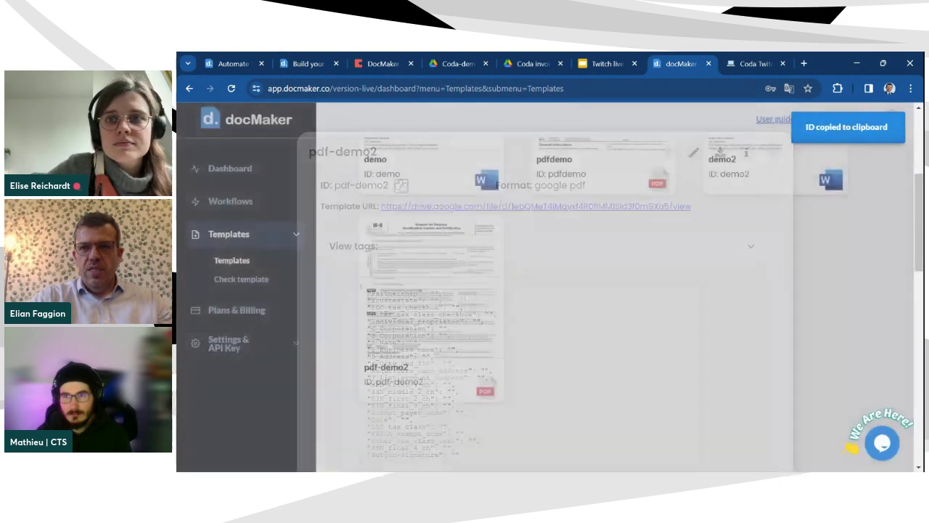
Step: Switch to the Coda Twitch demo doc and set the Action docMaker2 button's on-click action to Fill_out_pdf_form from the docMaker pack
click(754, 63)
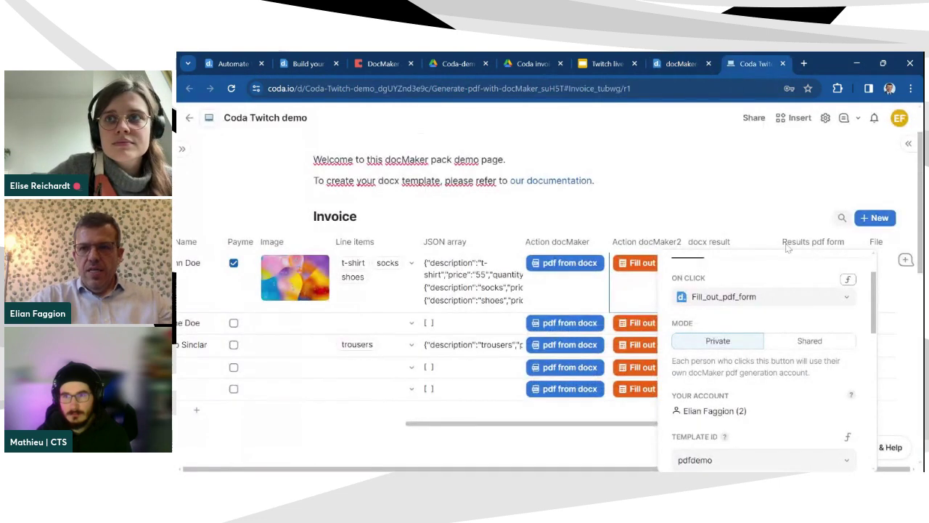
click(728, 302)
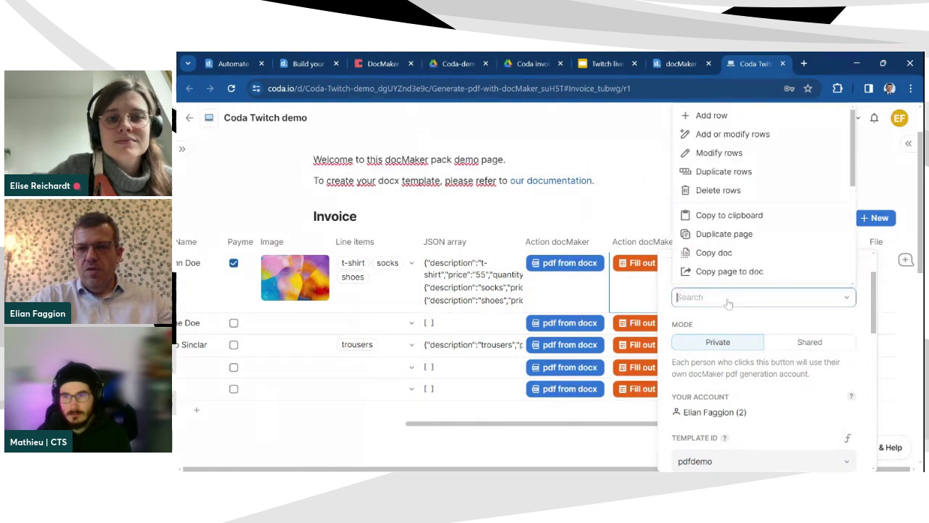
text(docm)
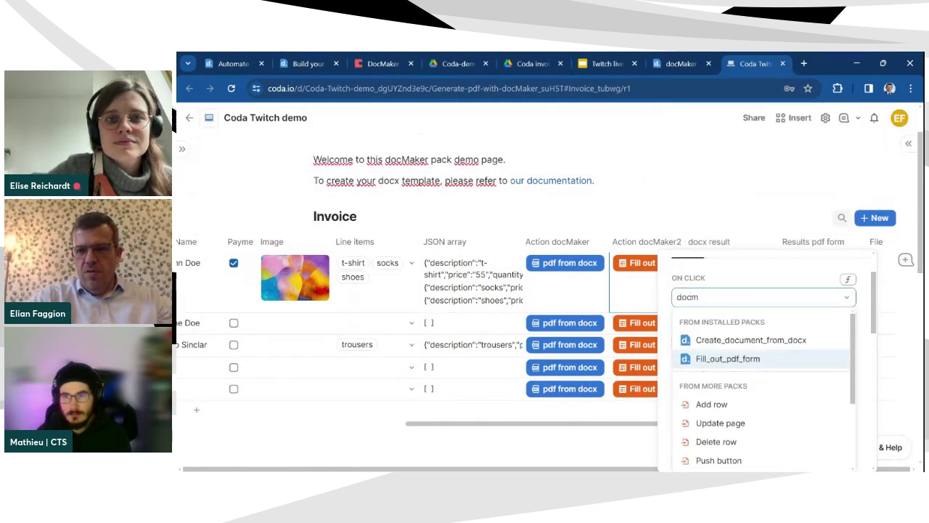
click(753, 358)
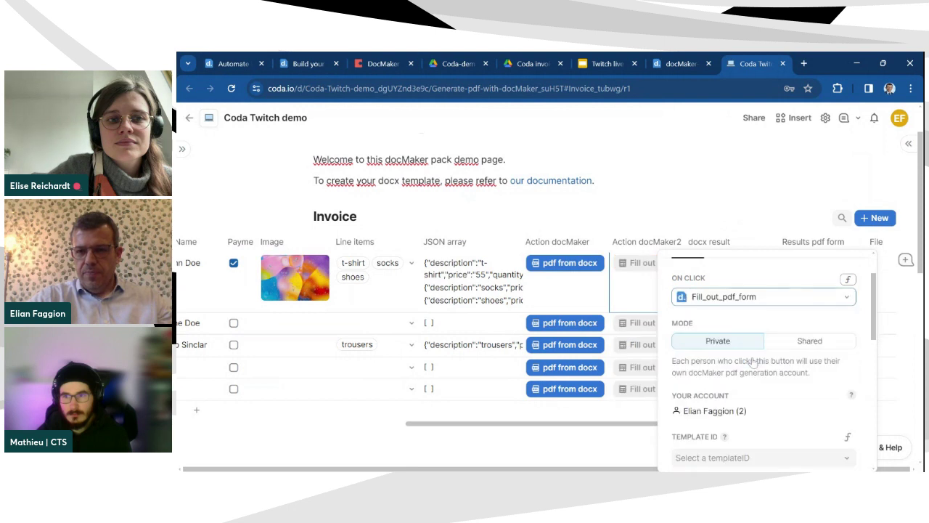
Step: Choose pdf-demo2 as the template ID for the button's Fill_out_pdf_form action
scroll(802, 318, down, 3)
scroll(738, 311, up, 2)
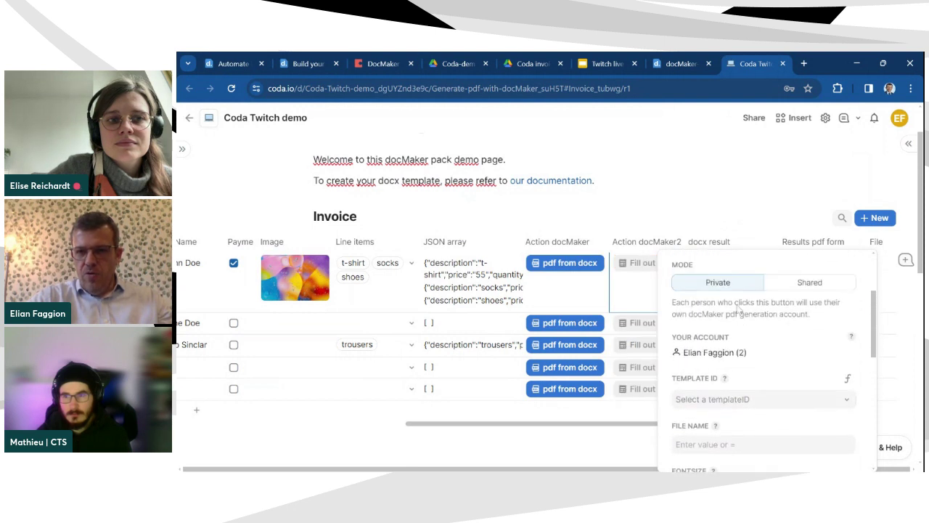
scroll(734, 345, down, 2)
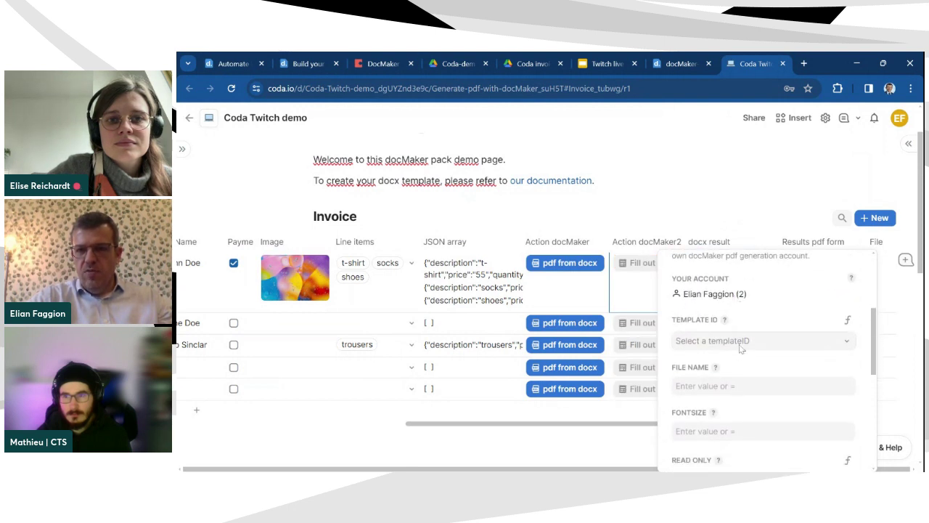
click(741, 345)
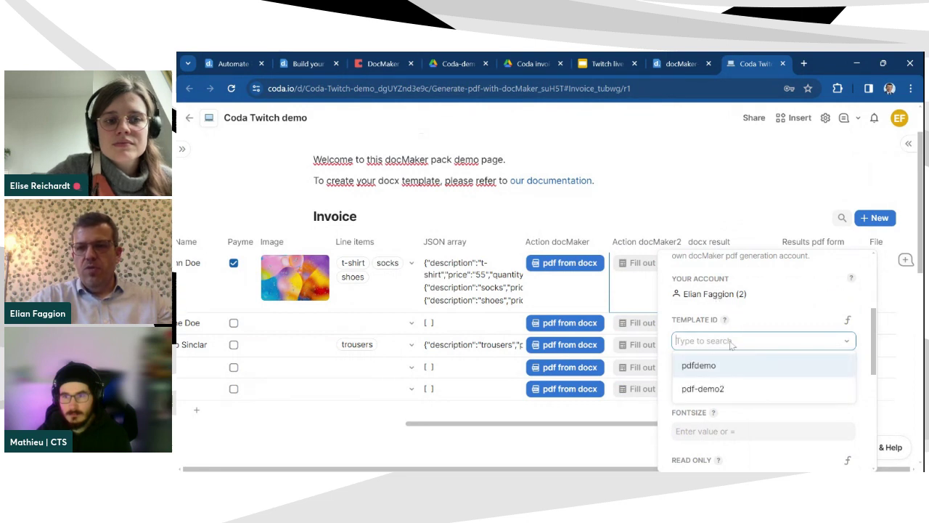
click(724, 391)
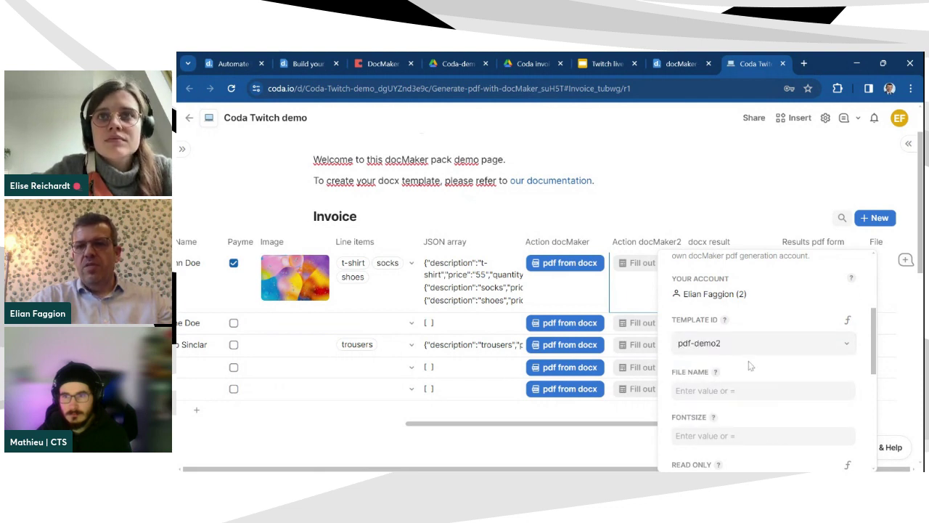
Step: Set the file name of the button's Fill_out_pdf_form action to result-file.pdf
scroll(719, 356, down, 1)
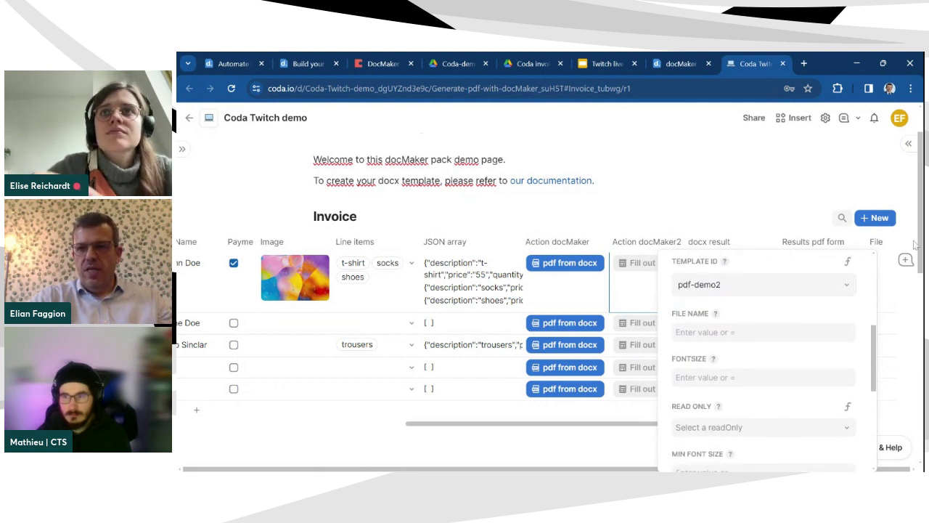
scroll(755, 296, down, 1)
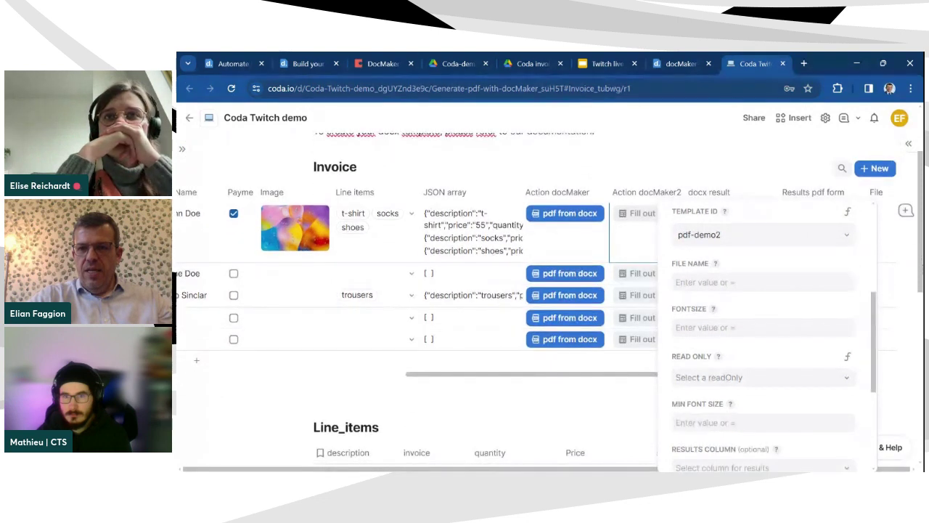
click(755, 283)
text(reu)
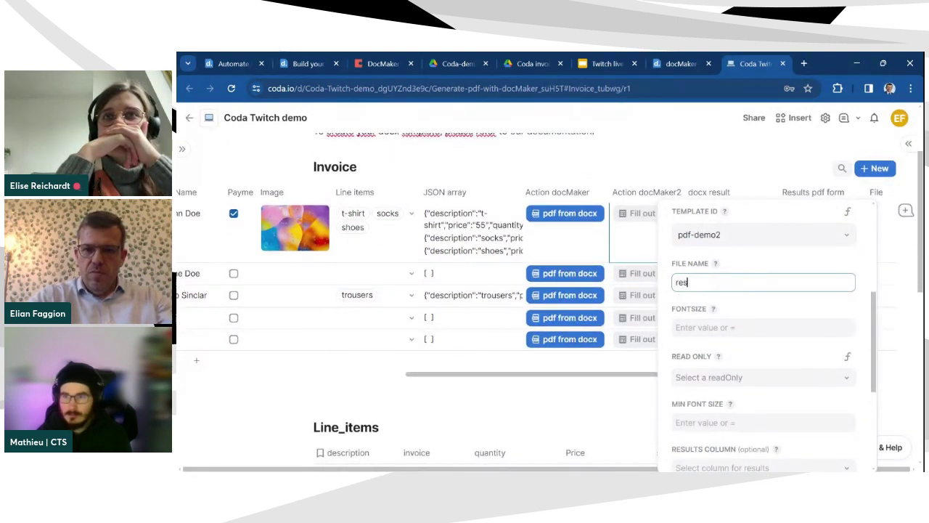
text(ult-file)
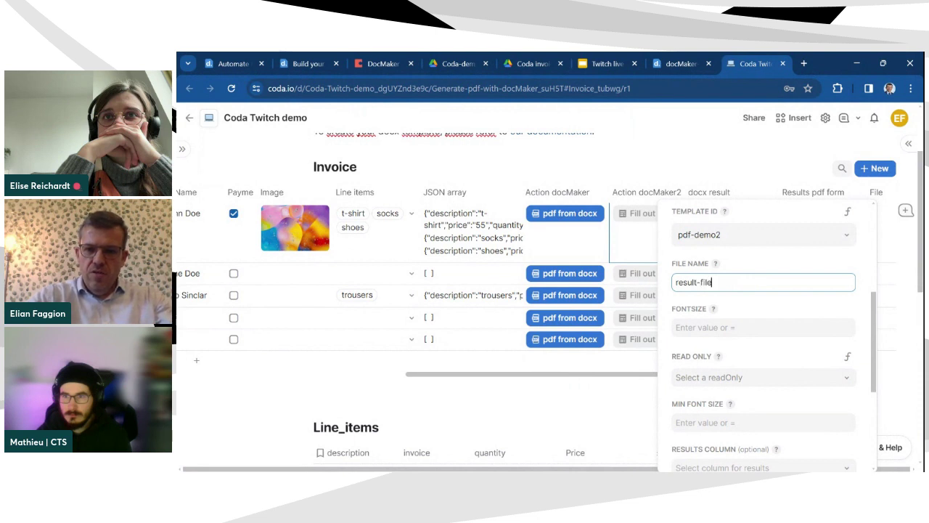
text(.pdf)
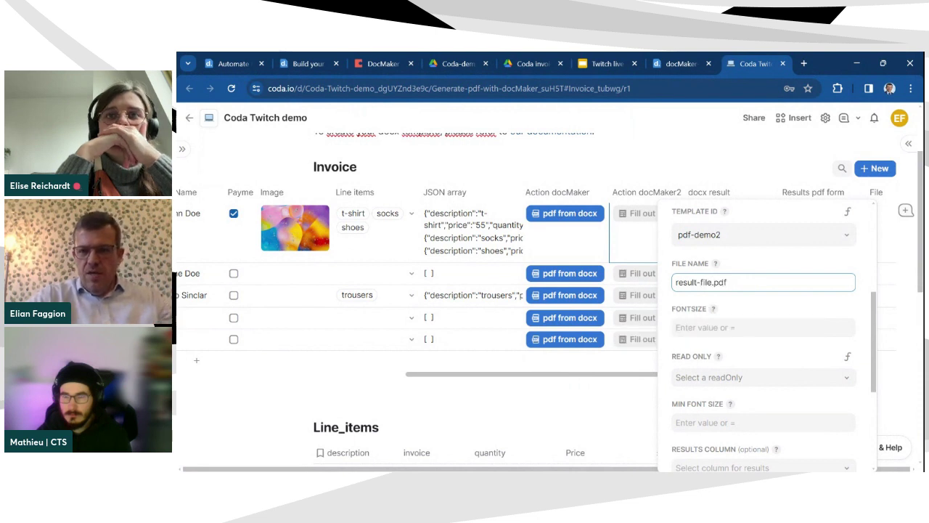
Step: Set the action's font size to 12 and its read-only option to false
click(763, 328)
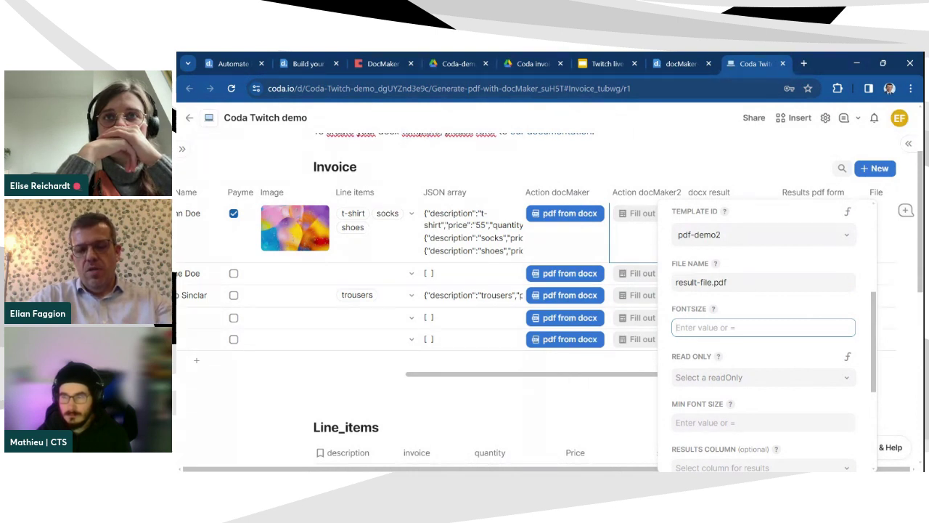
text(12)
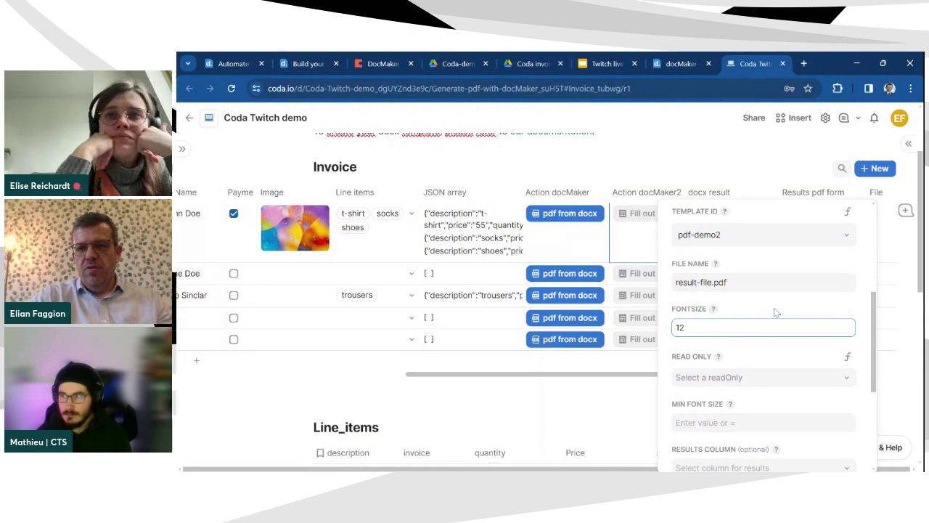
key(Return)
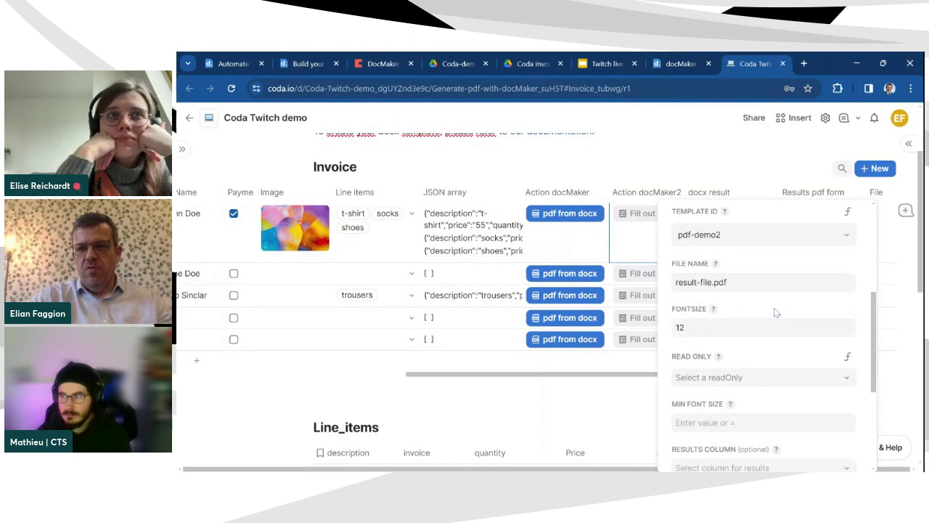
scroll(775, 312, down, 1)
scroll(775, 312, down, 1)
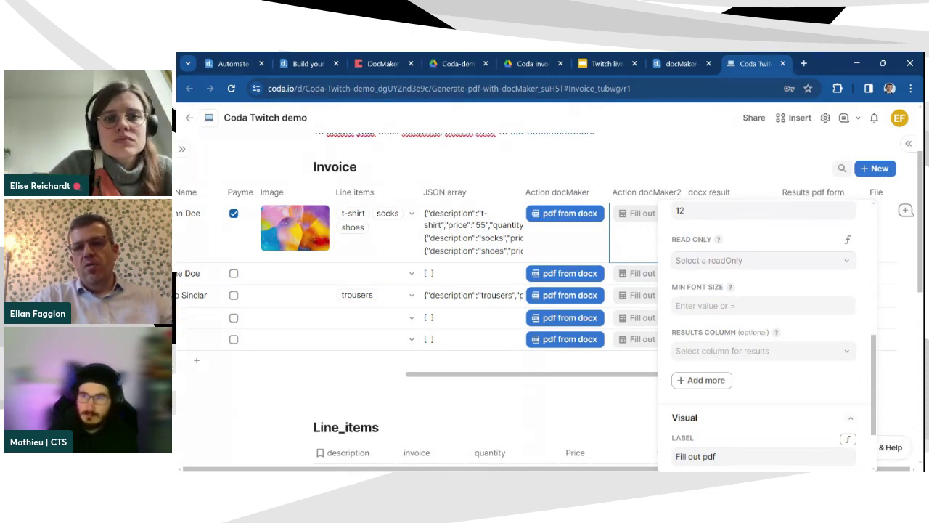
click(702, 262)
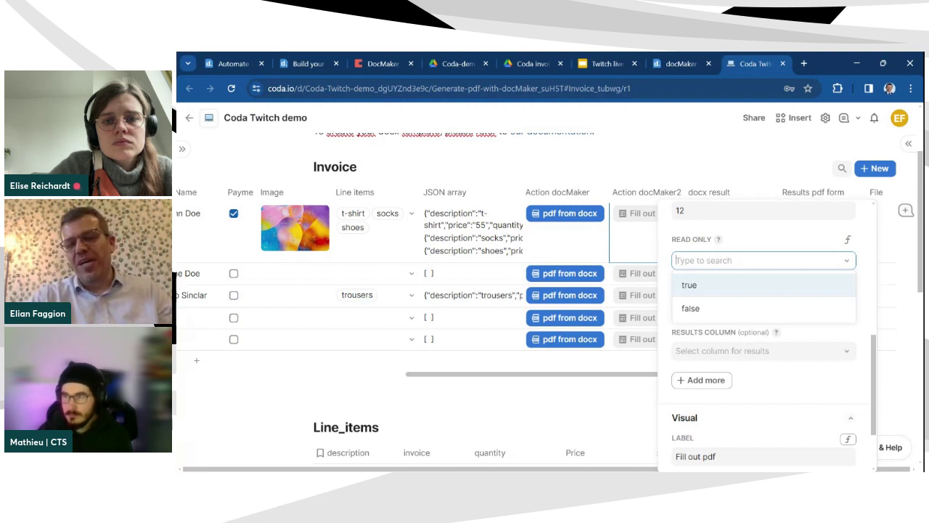
click(723, 315)
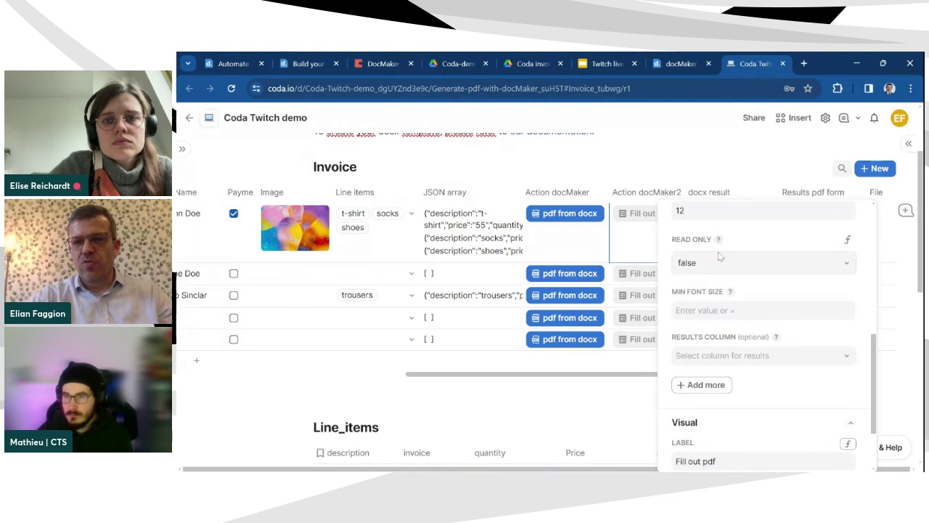
Step: Set the action's minimum font size to 8
scroll(718, 258, down, 2)
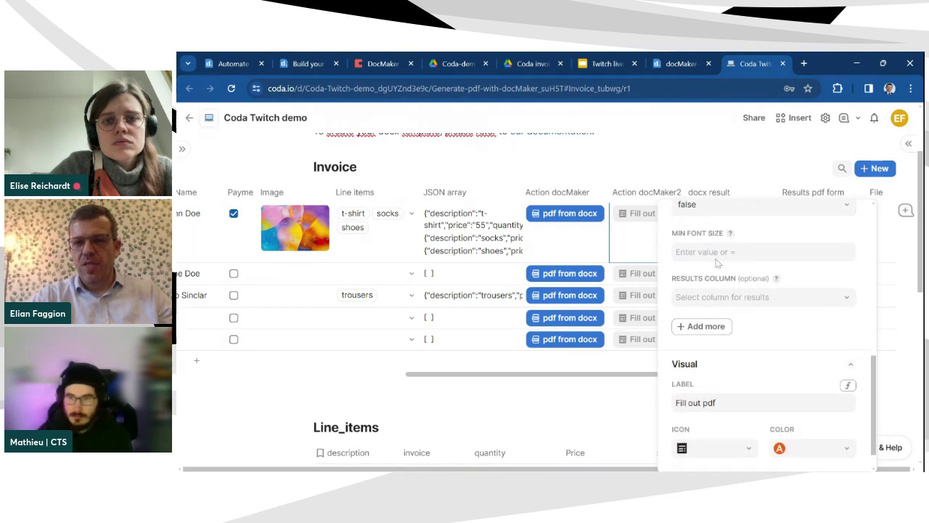
click(718, 251)
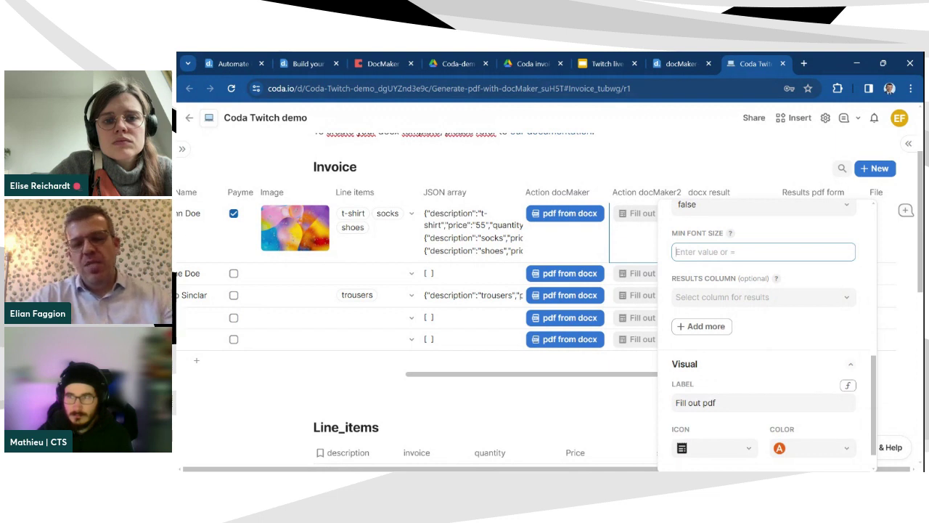
text(8)
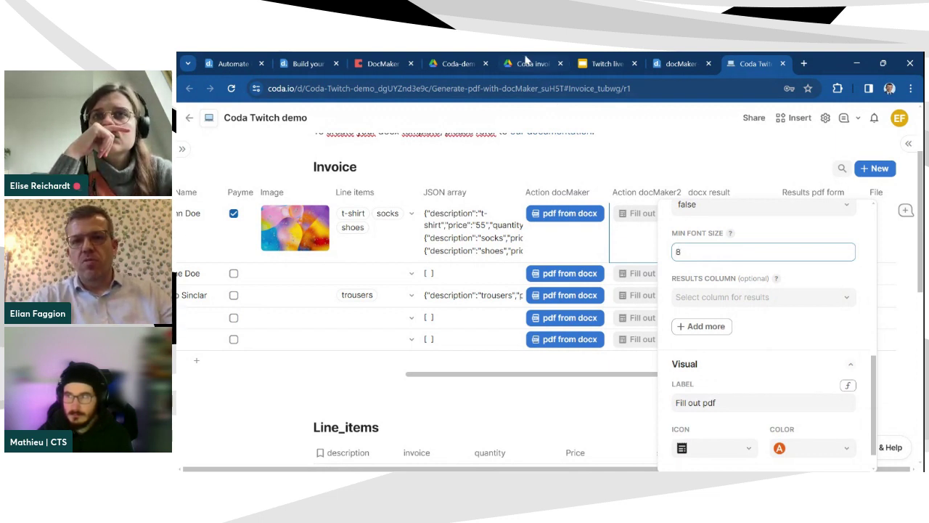
Step: Open Shared- W9 template.pdf in Google Drive, examine the size of its form fields, and return to the Coda Twitch demo doc
click(462, 63)
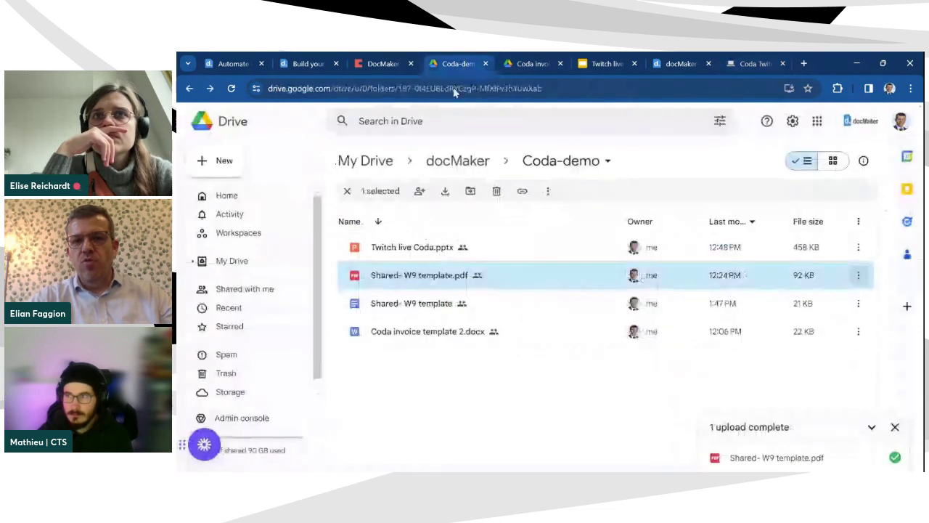
double_click(448, 275)
scroll(447, 276, down, 4)
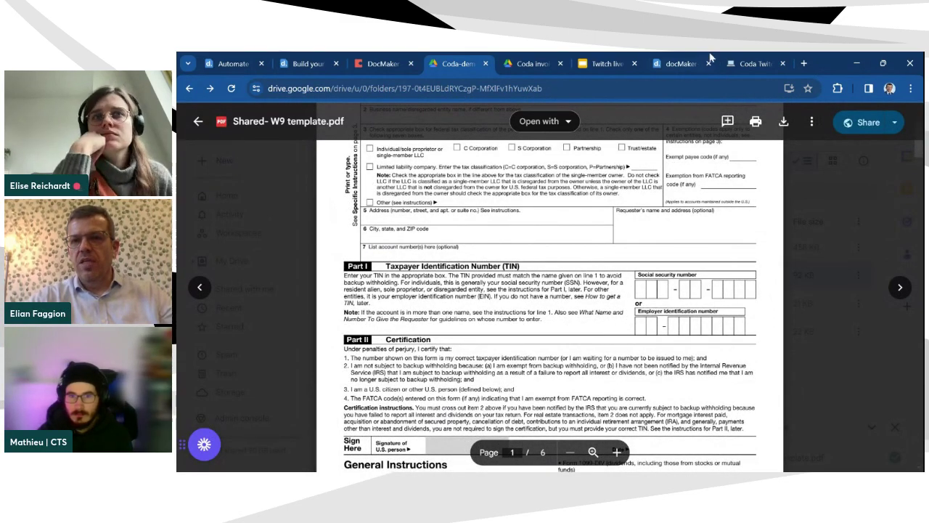
click(751, 63)
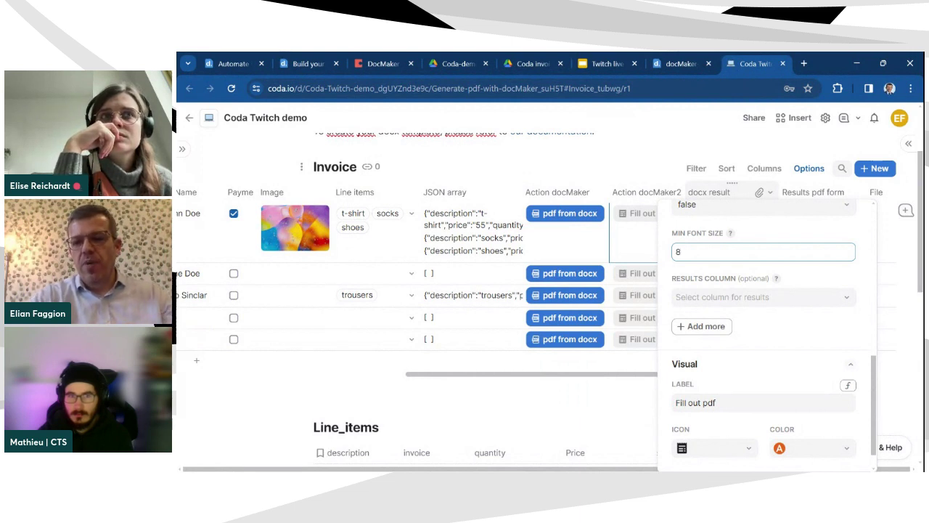
Step: Set the action's minimum font size to 6
key(BackSpace)
text(6)
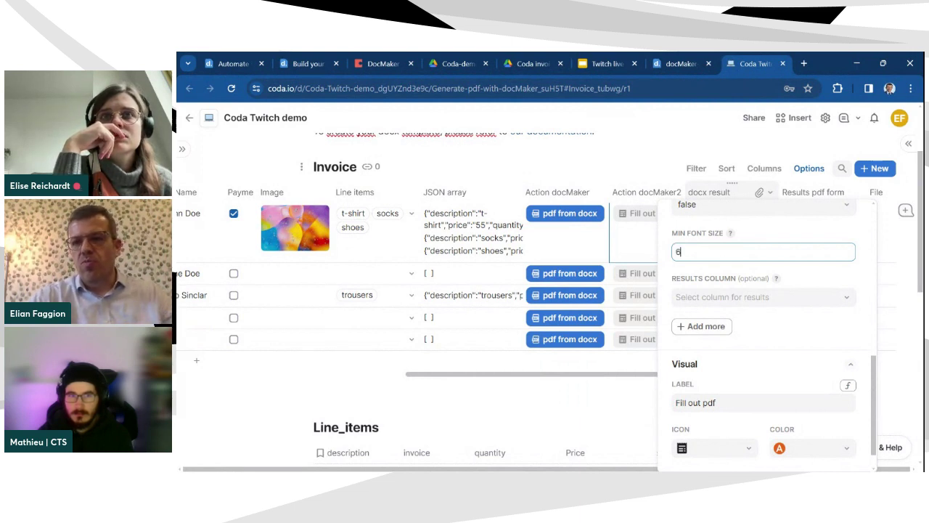
click(774, 237)
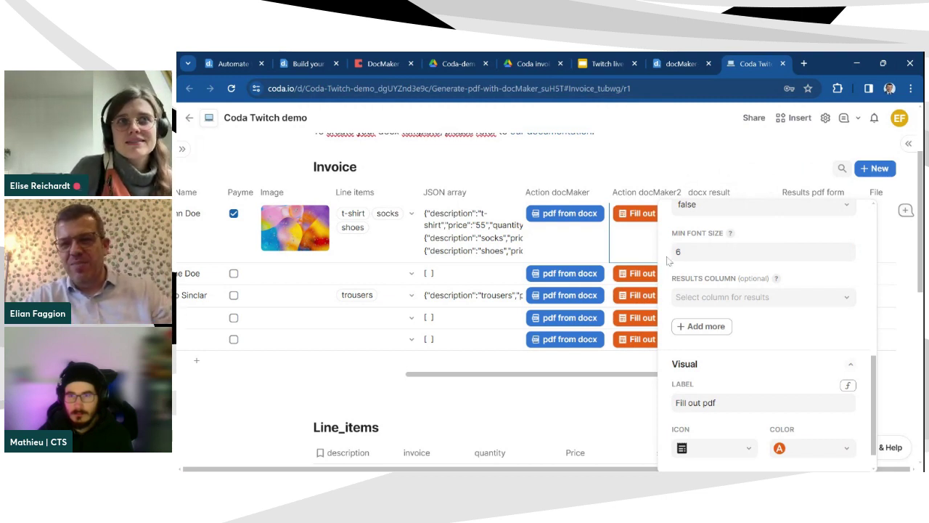
Step: Check which columns are offered as the action's results column and close the button settings
scroll(668, 260, up, 1)
scroll(698, 293, down, 1)
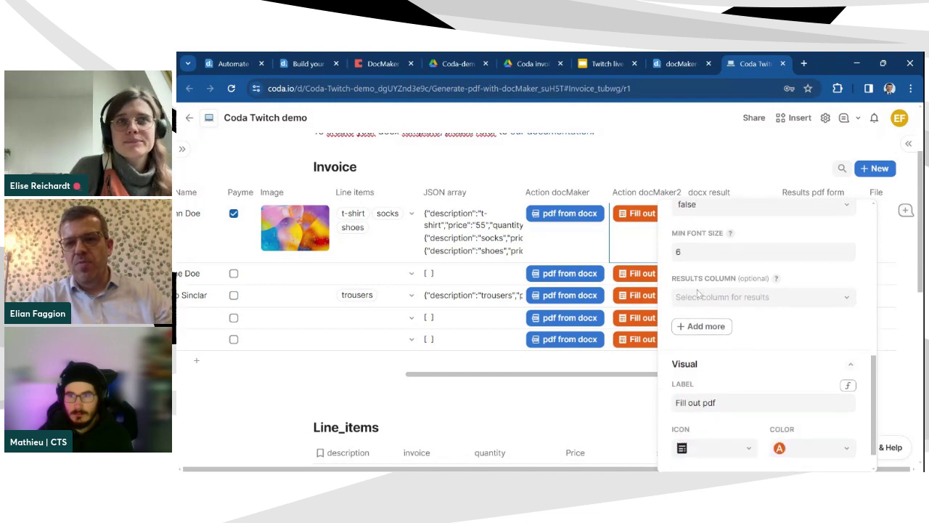
click(698, 298)
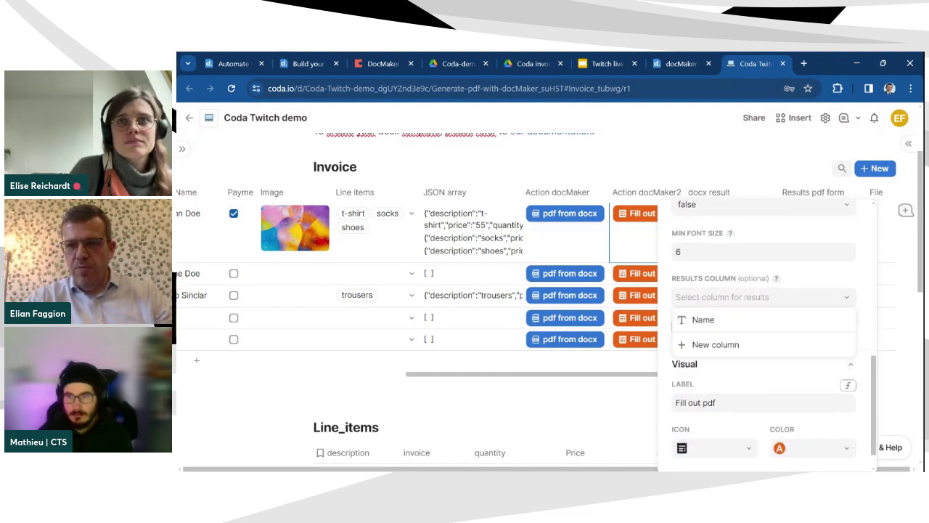
click(771, 148)
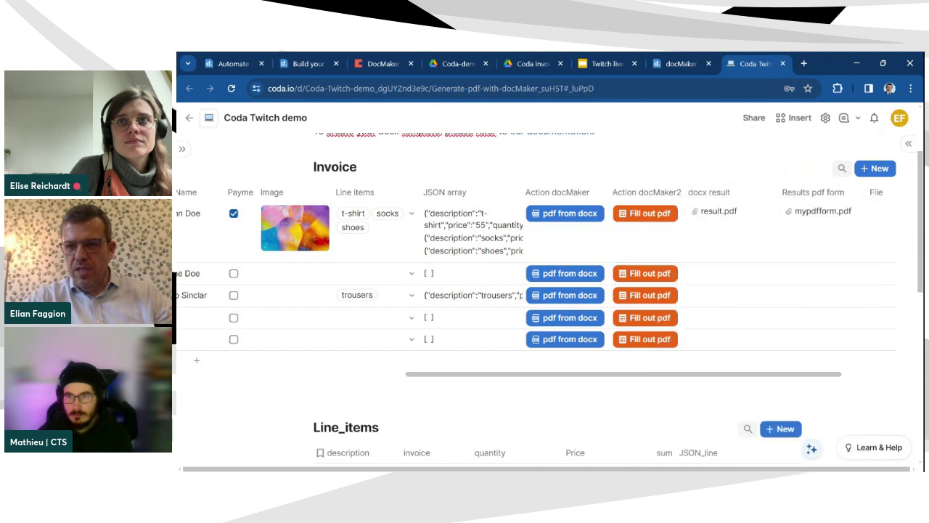
Step: Change the Results pdf form column in the Invoice table to the Text type
click(850, 201)
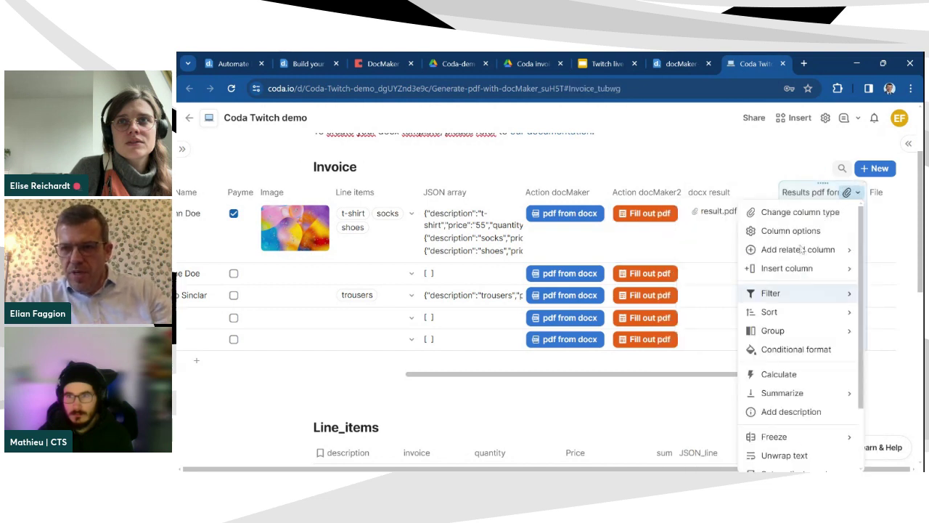
click(804, 213)
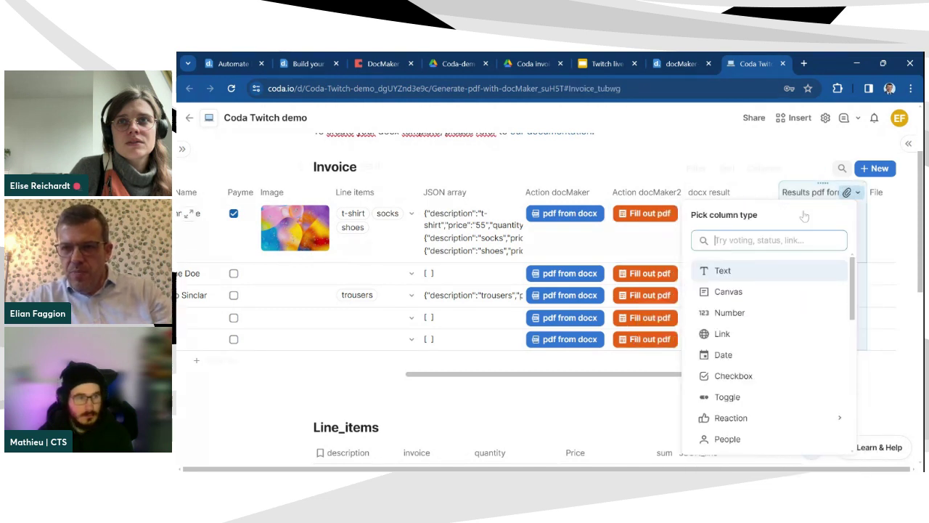
click(739, 274)
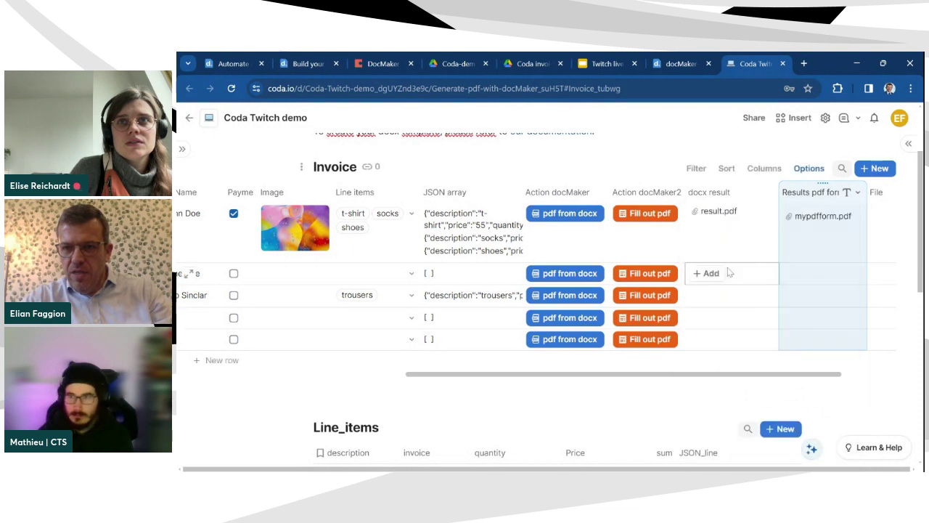
Step: Choose Results pdf form as the results column of the Action docMaker2 button and close its settings
click(654, 220)
scroll(751, 358, down, 5)
scroll(751, 356, down, 2)
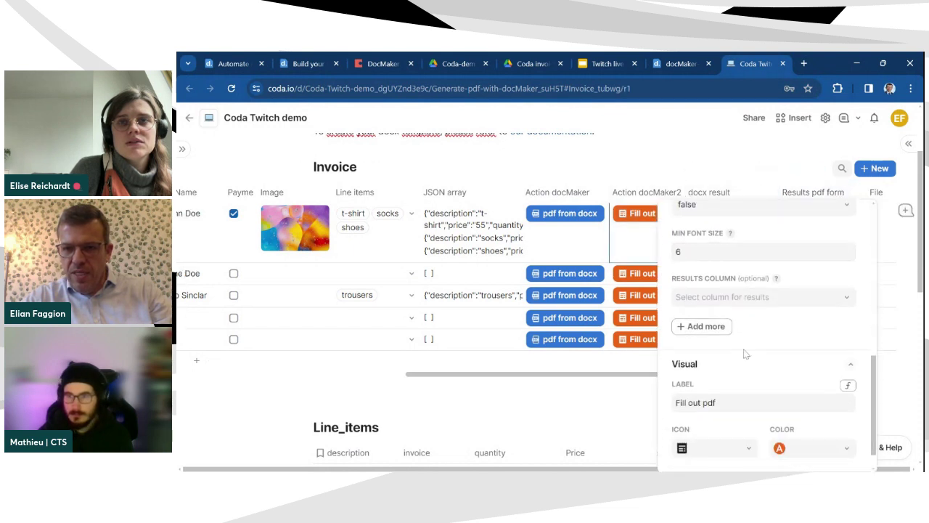
click(739, 297)
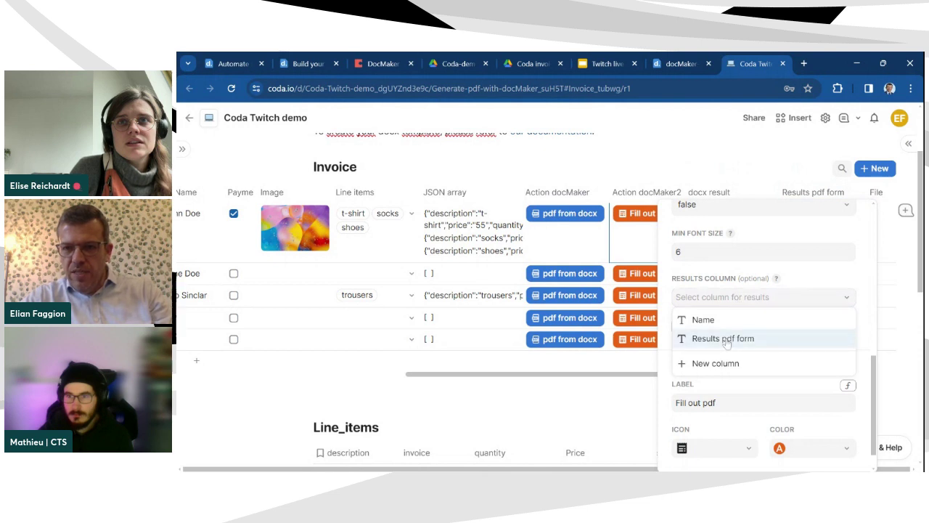
click(725, 339)
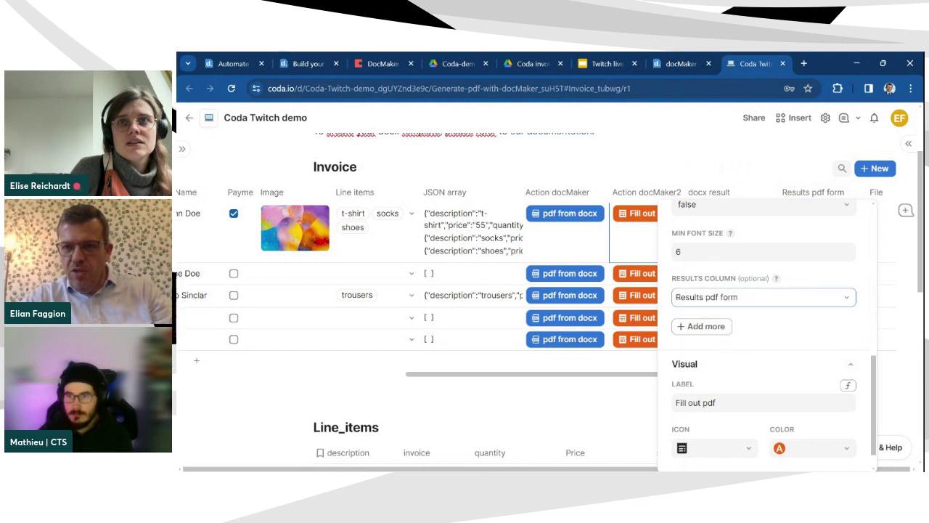
click(735, 168)
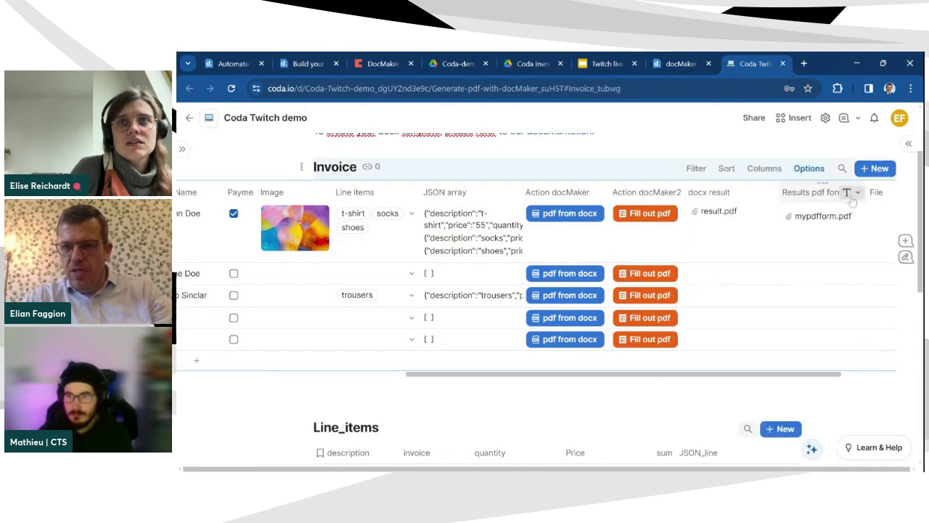
Step: Change the Results pdf form column's type to File
click(853, 196)
click(835, 212)
text(f)
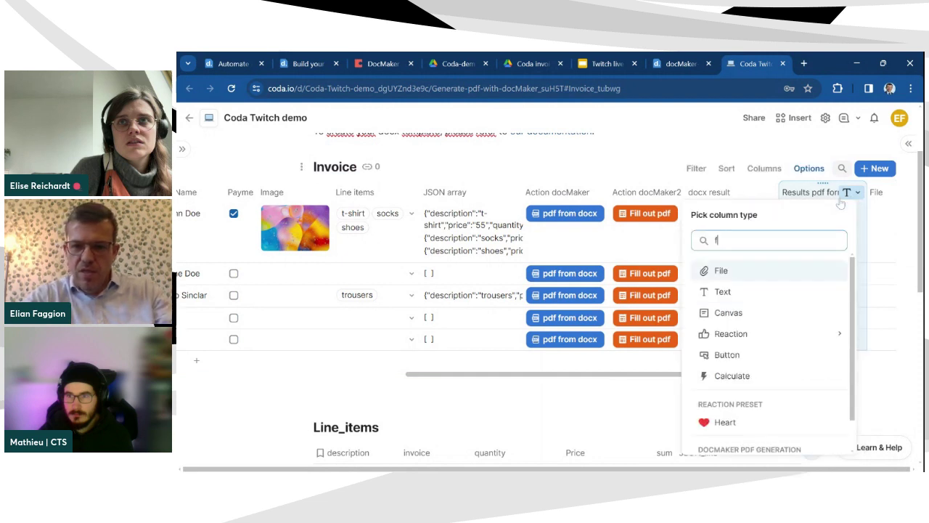
text(ile)
click(752, 270)
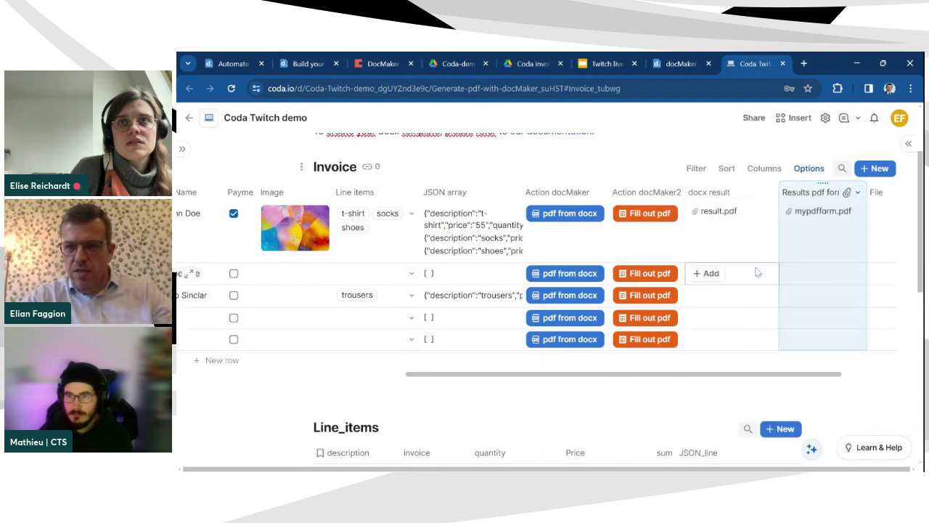
click(795, 242)
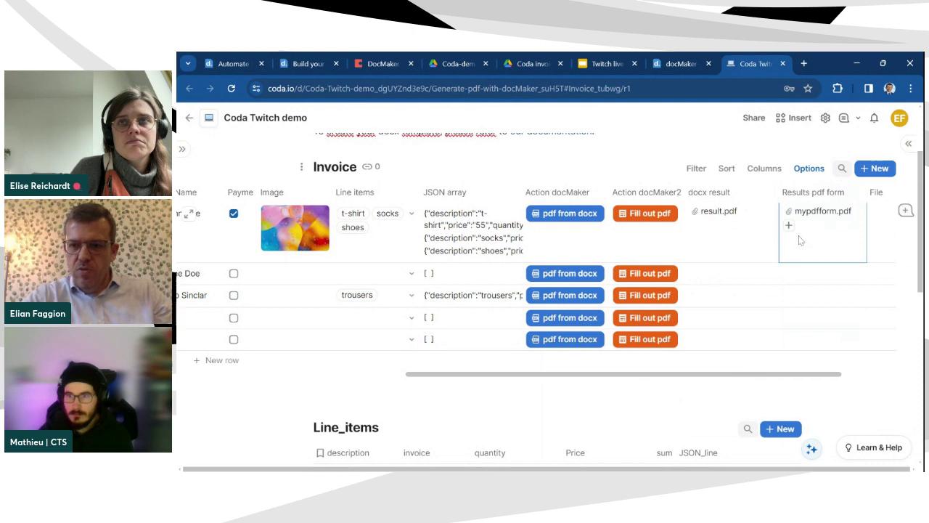
Step: Add the 1_Name form field to the Action docMaker2 button's additional options and enter the person's last name as its value
click(649, 216)
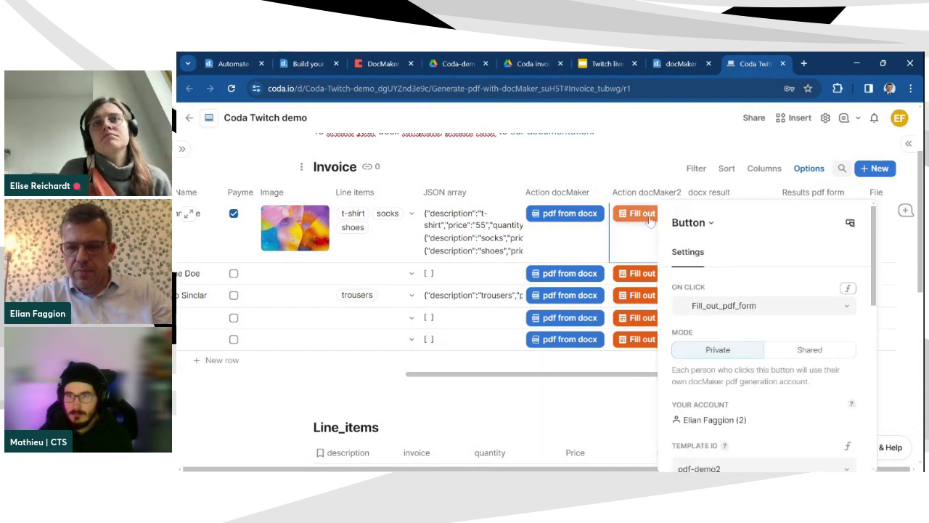
scroll(786, 327, down, 5)
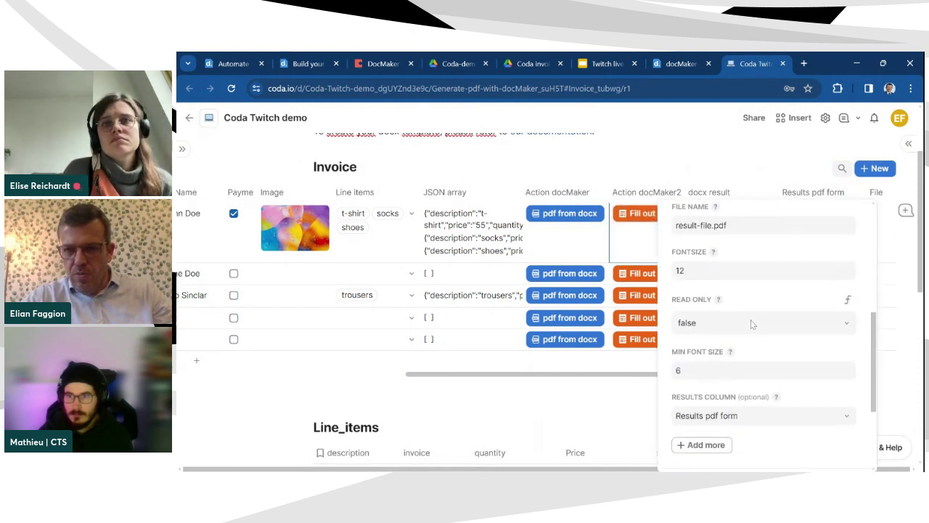
scroll(717, 297, down, 3)
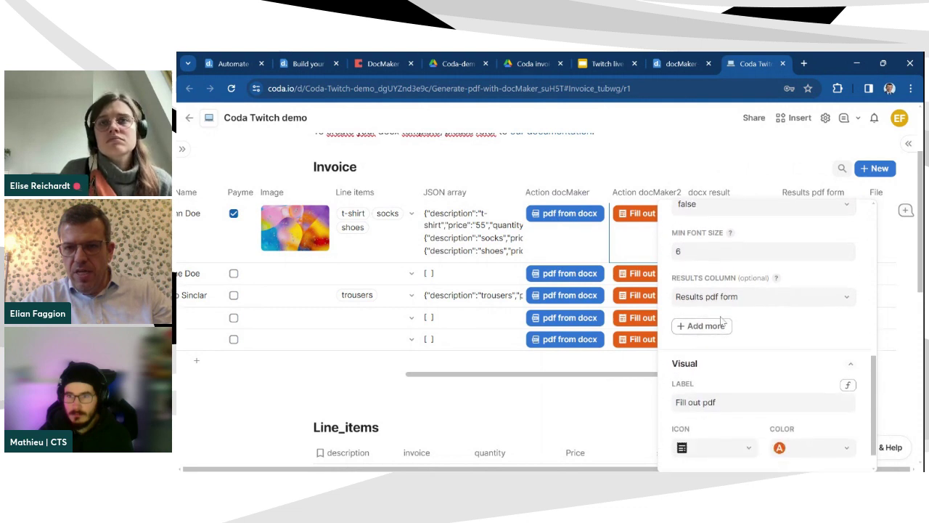
click(719, 299)
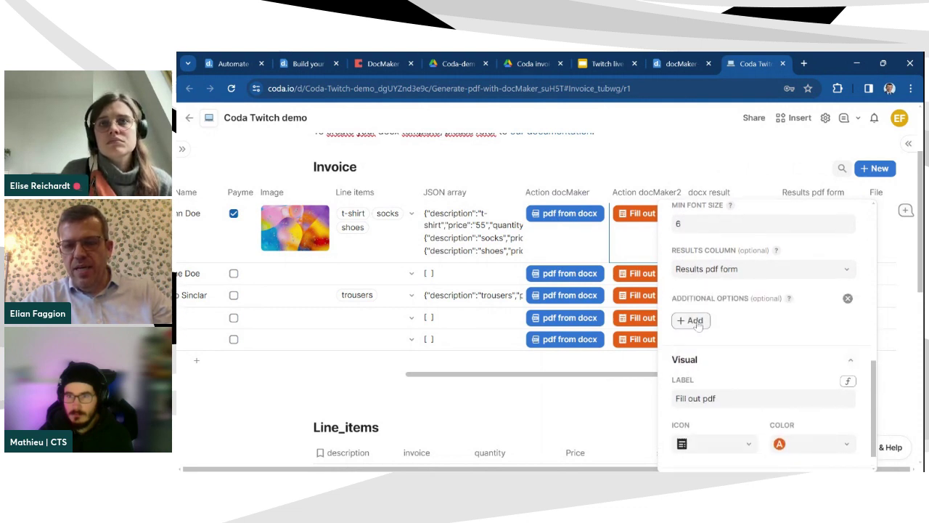
click(693, 320)
click(712, 274)
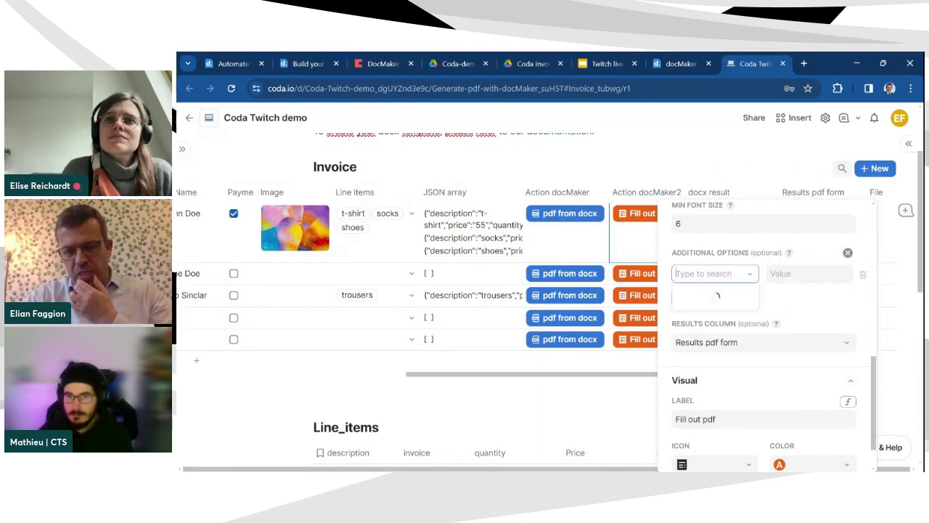
scroll(719, 295, down, 1)
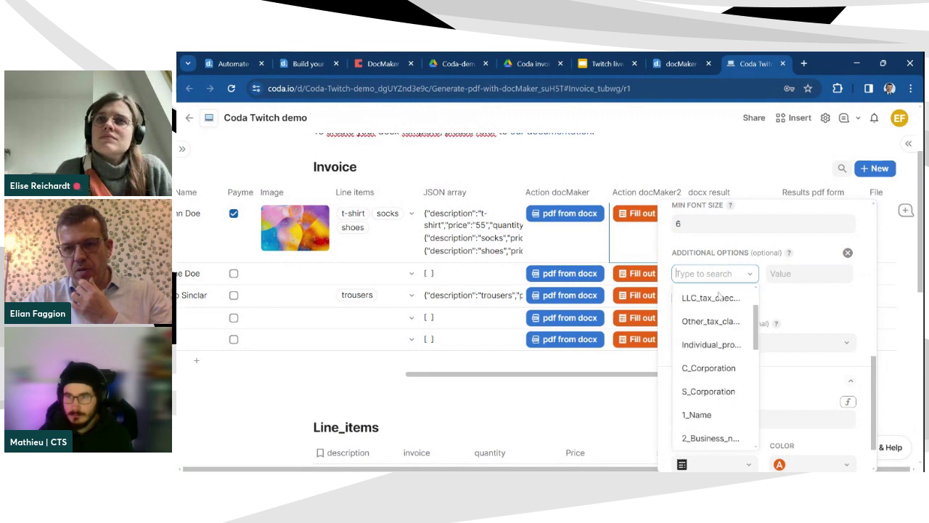
scroll(719, 295, down, 1)
click(697, 353)
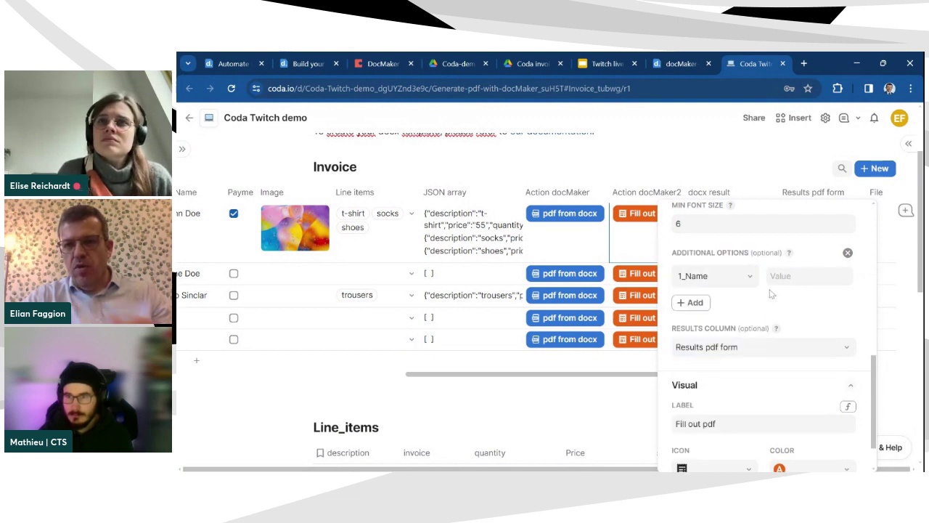
click(784, 276)
text(DOE)
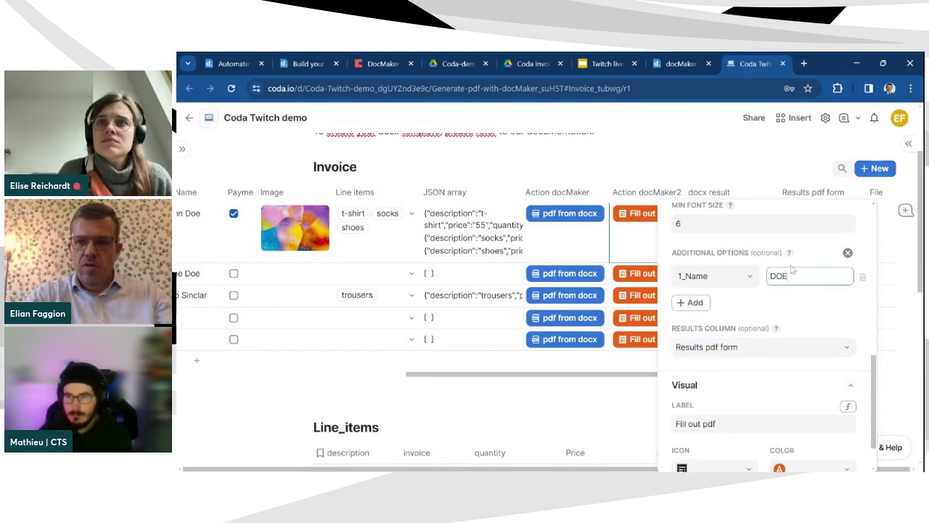
Step: Add the 2_Business_name form field as a second additional option and enter the person's first name as its value
click(699, 302)
click(706, 305)
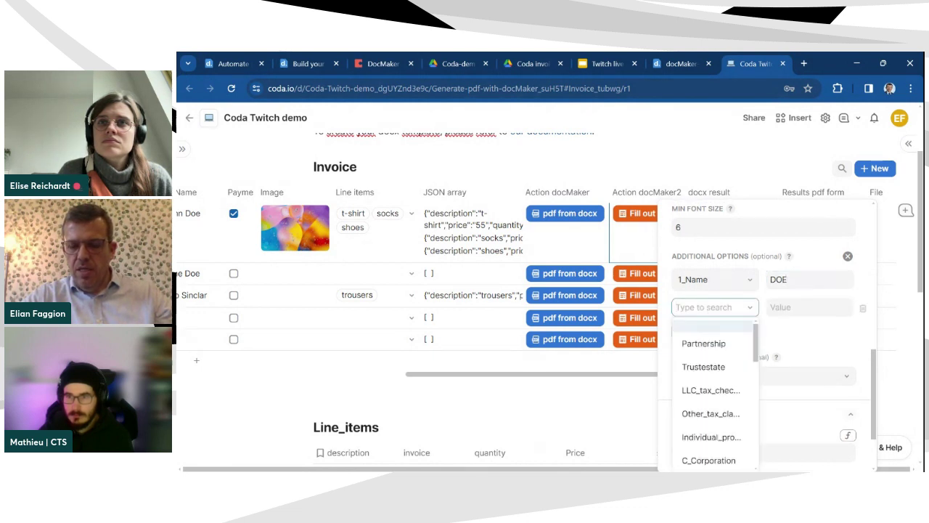
scroll(710, 330, down, 5)
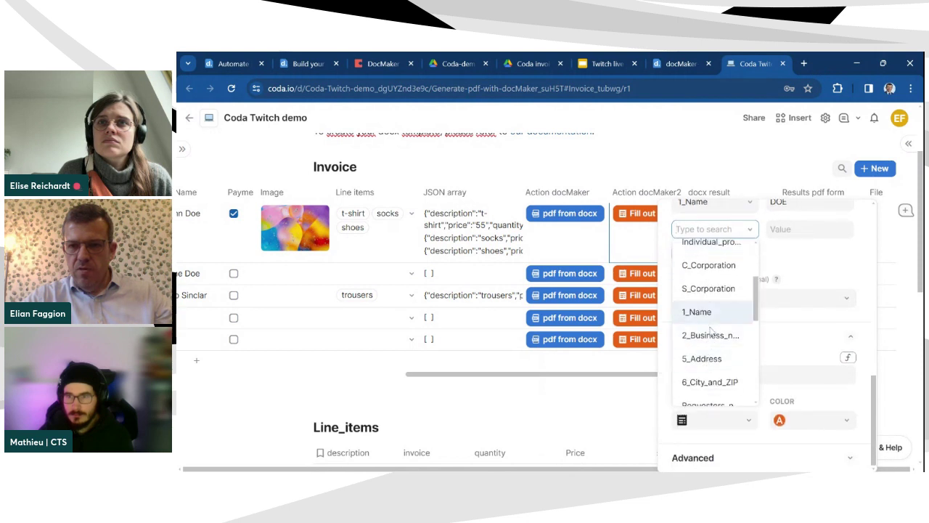
click(710, 334)
click(810, 232)
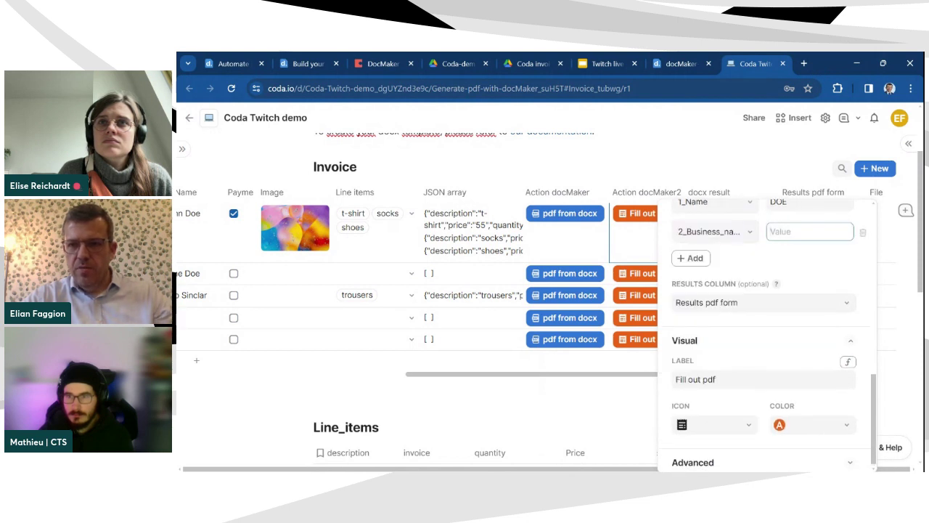
text(JOHN)
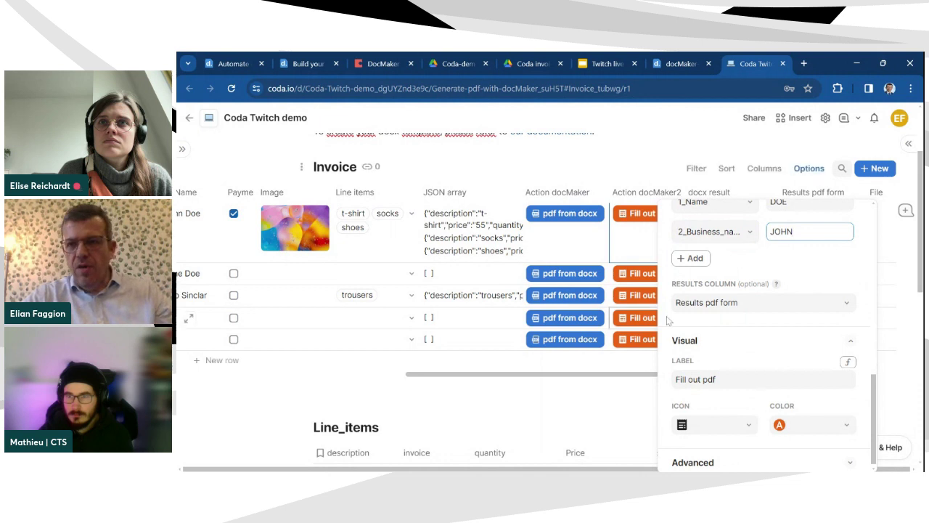
Step: Replace the business name option's value with a formula referencing the row's Name column
key(BackSpace)
key(BackSpace)
key(BackSpace)
key(BackSpace)
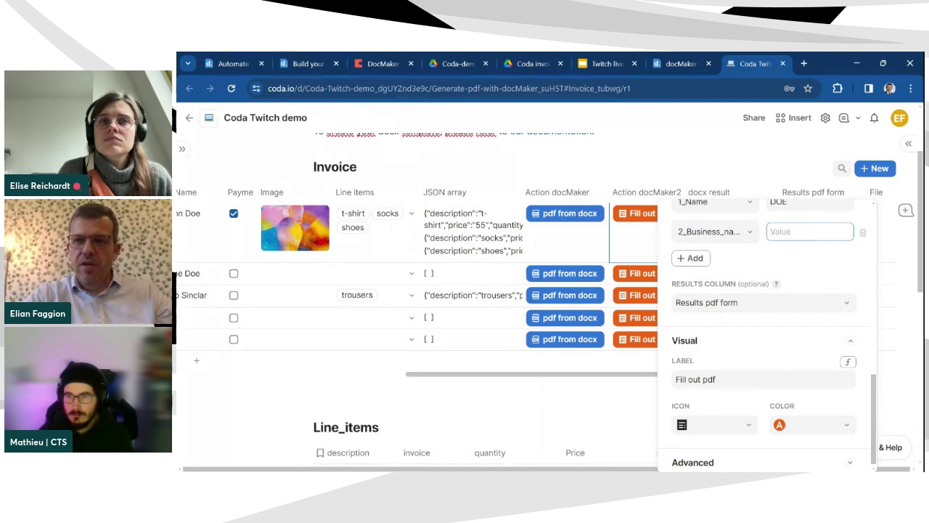
text(=)
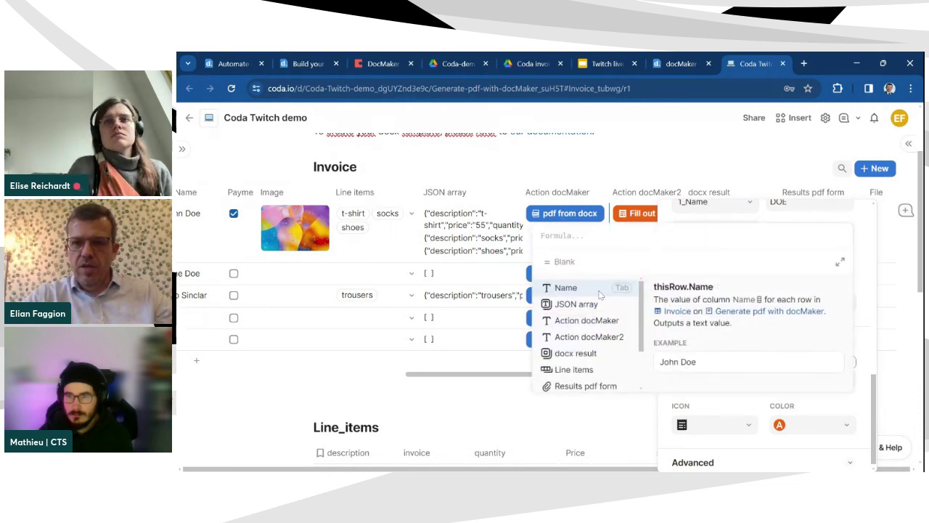
click(599, 291)
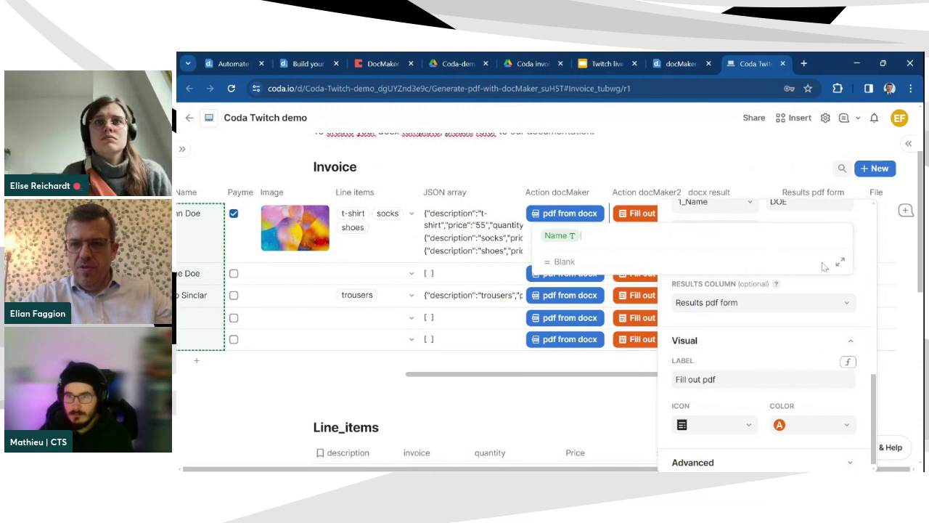
key(Return)
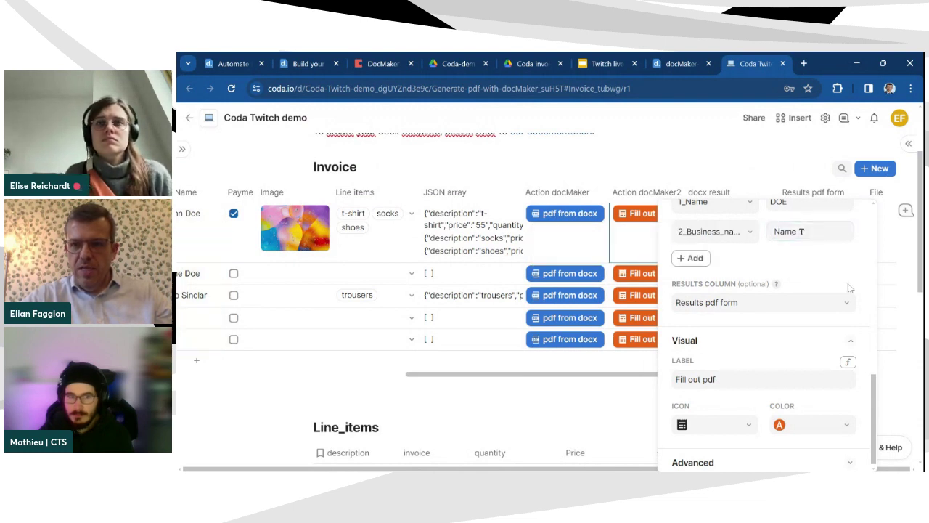
Step: Close the button settings and run the Fill out pdf action for the first row of the Invoice table
scroll(837, 270, up, 2)
scroll(836, 267, up, 2)
scroll(837, 267, down, 4)
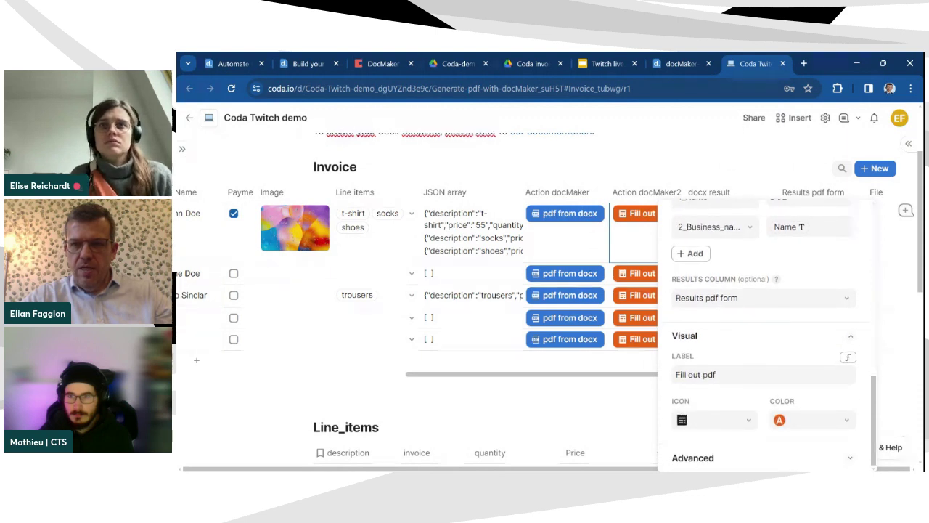
click(691, 167)
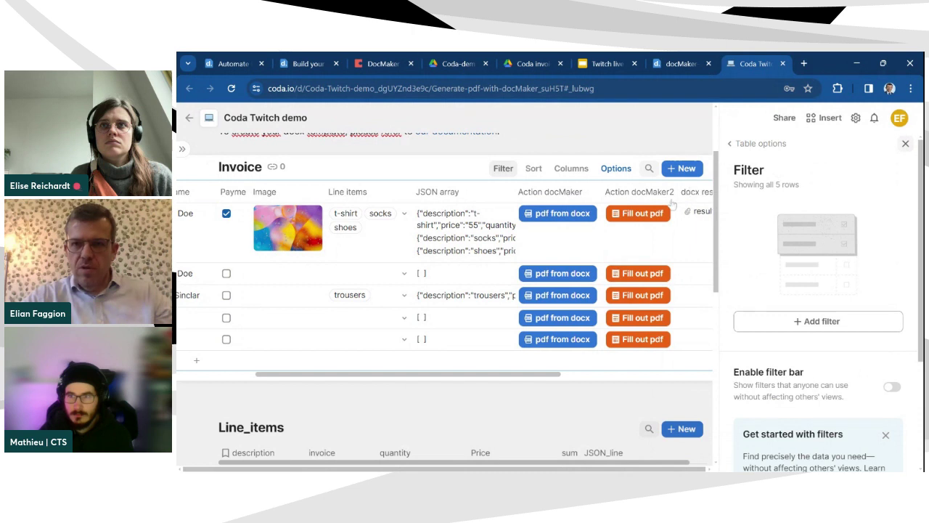
key(Escape)
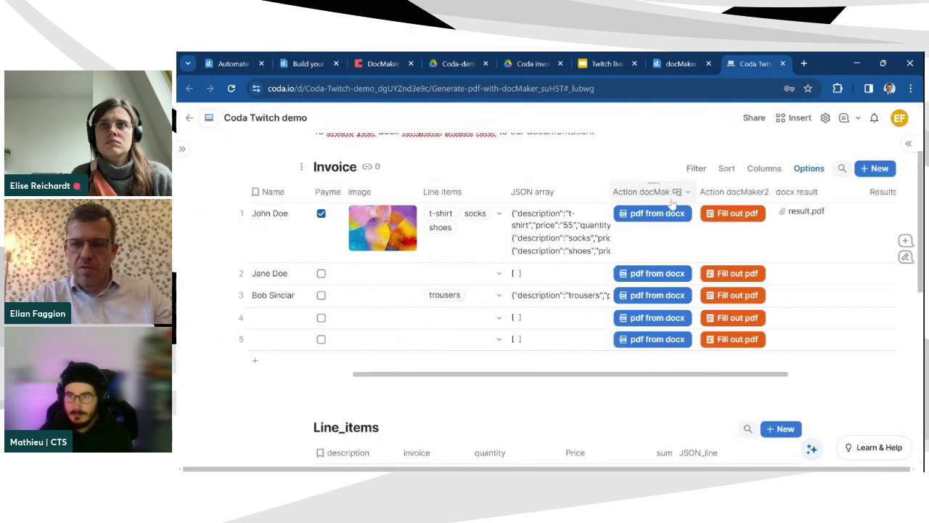
click(742, 217)
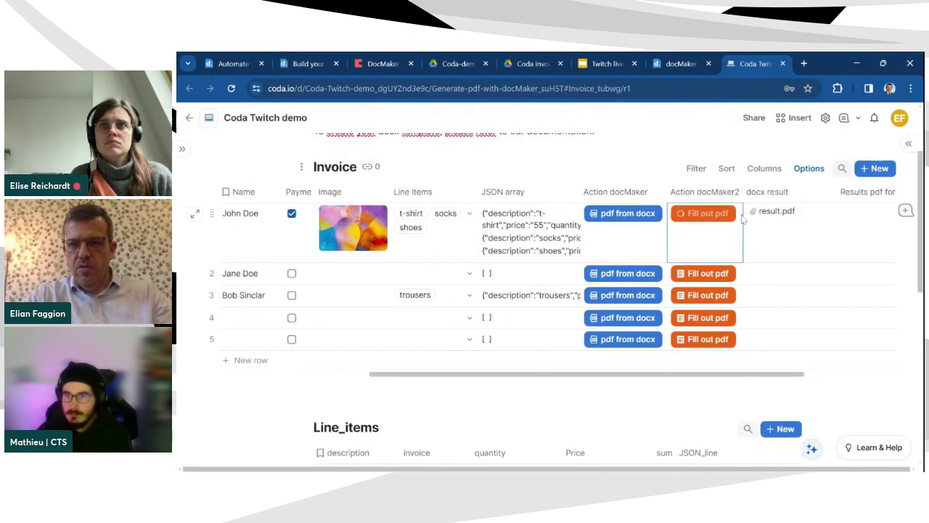
scroll(772, 244, right, 3)
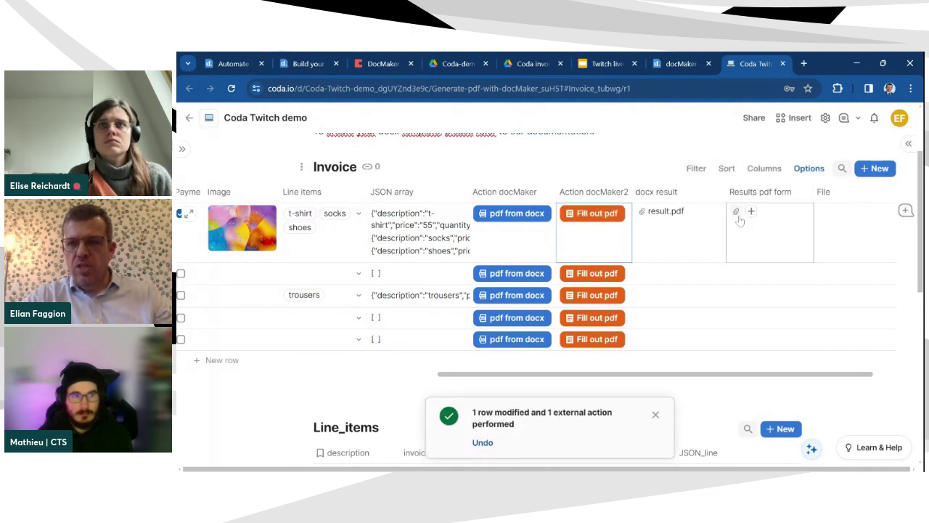
Step: Download result-file.pdf from the first row's Results pdf form cell and open the downloaded file in the browser
mouse_move(737, 217)
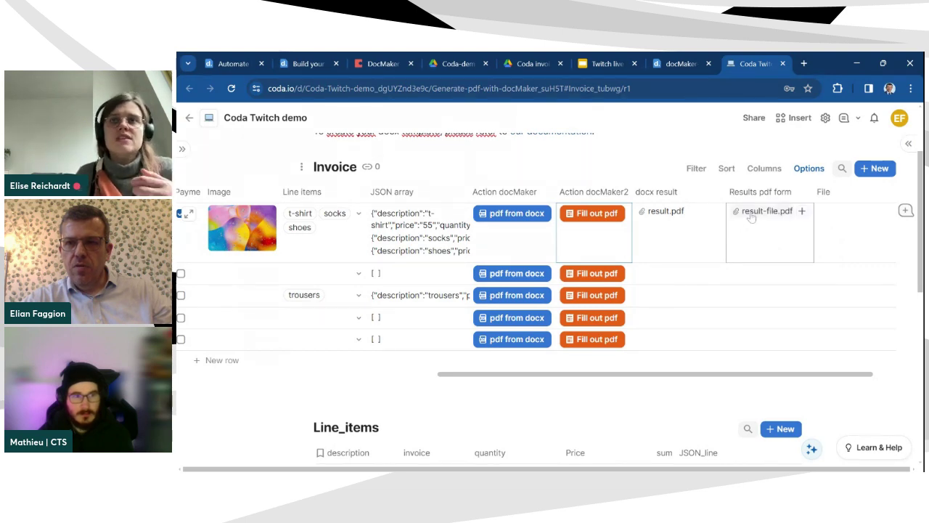
click(751, 215)
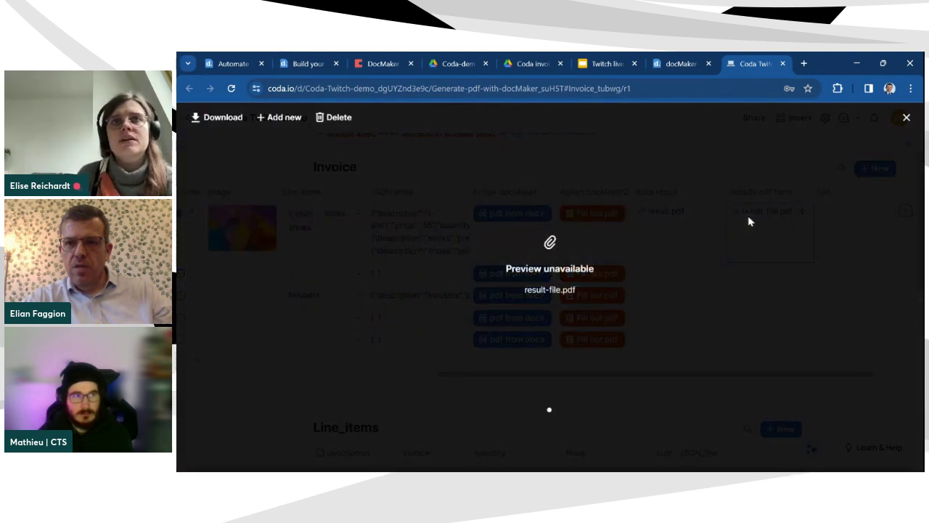
click(907, 117)
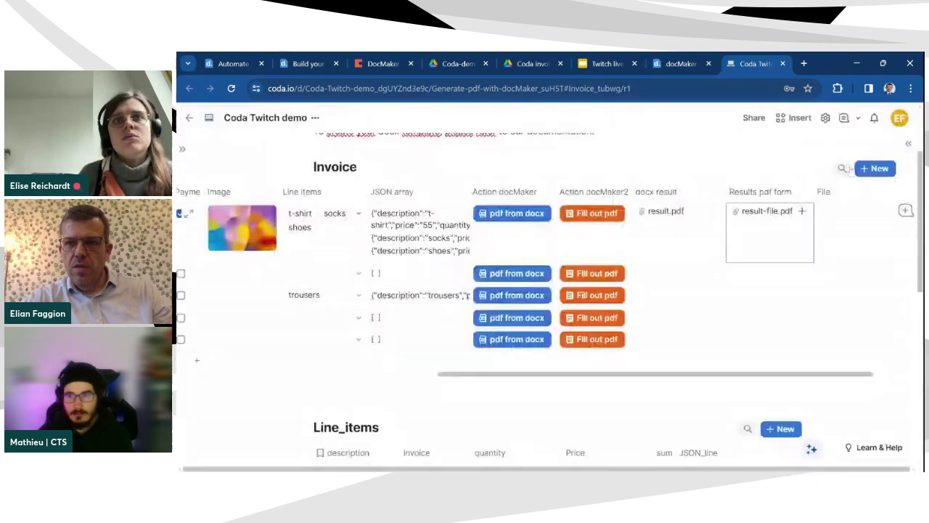
click(763, 213)
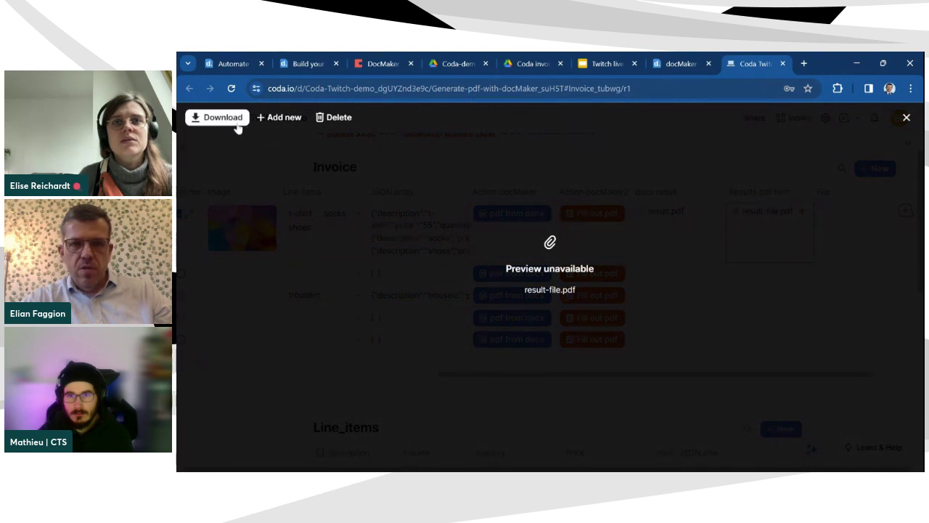
click(906, 117)
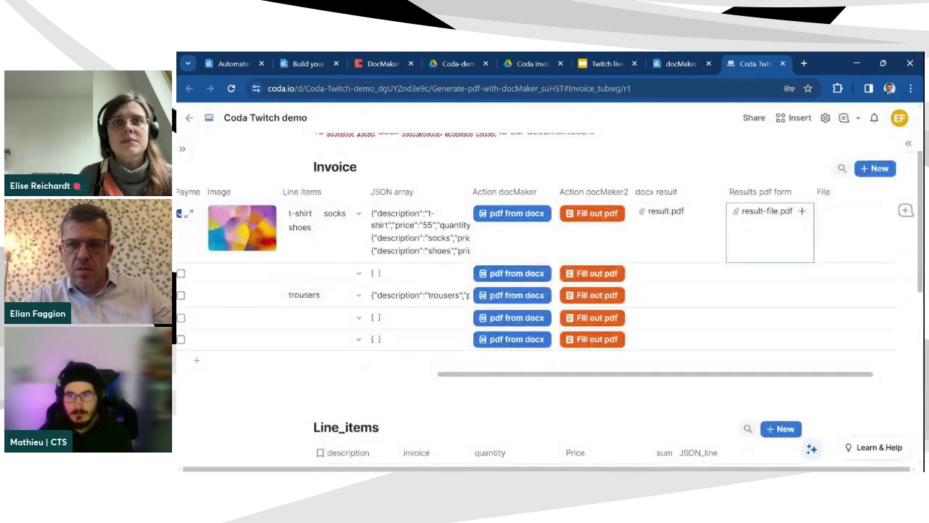
click(769, 210)
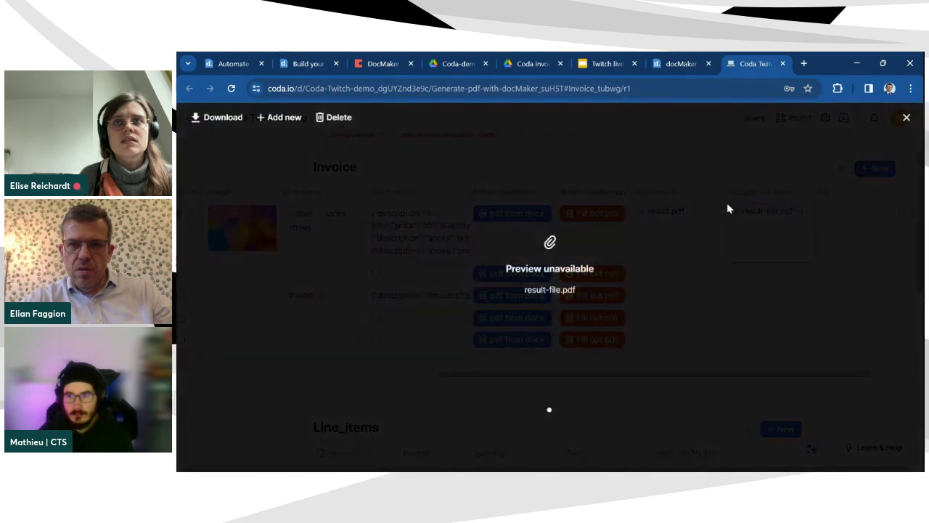
click(242, 125)
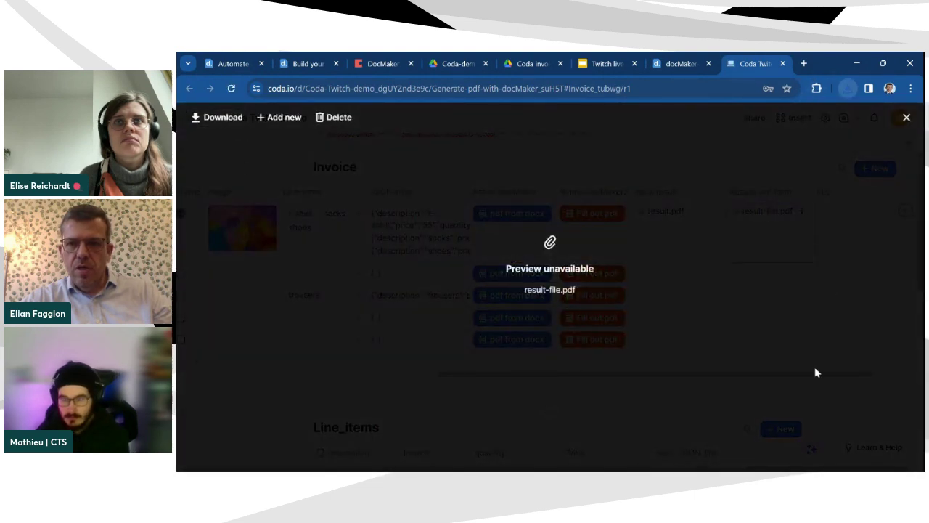
click(734, 120)
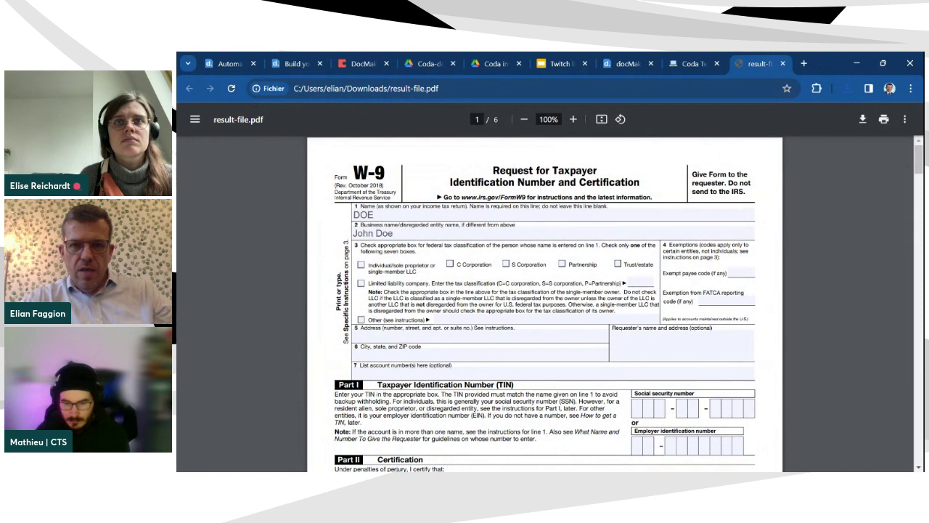
Step: Inspect the name and business name fields in the filled W-9 form and check that they can be edited
click(374, 214)
click(572, 231)
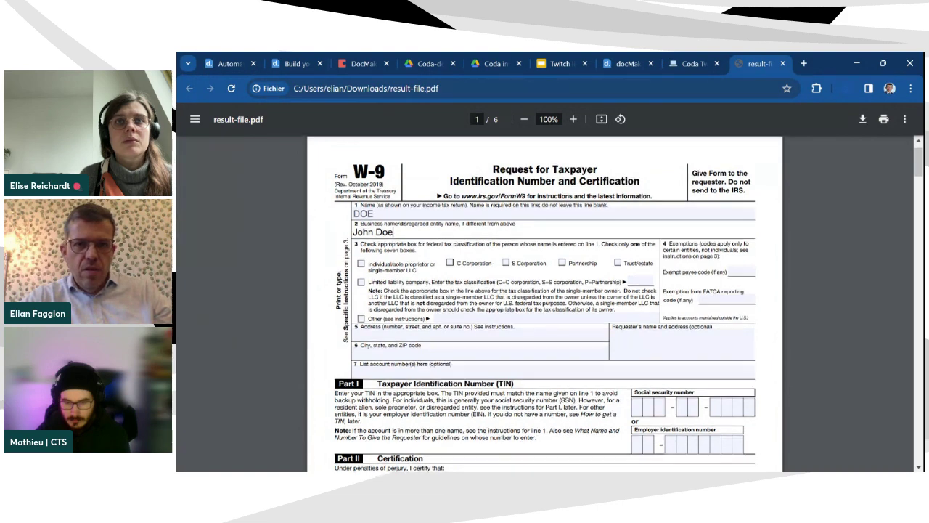
scroll(544, 305, down, 2)
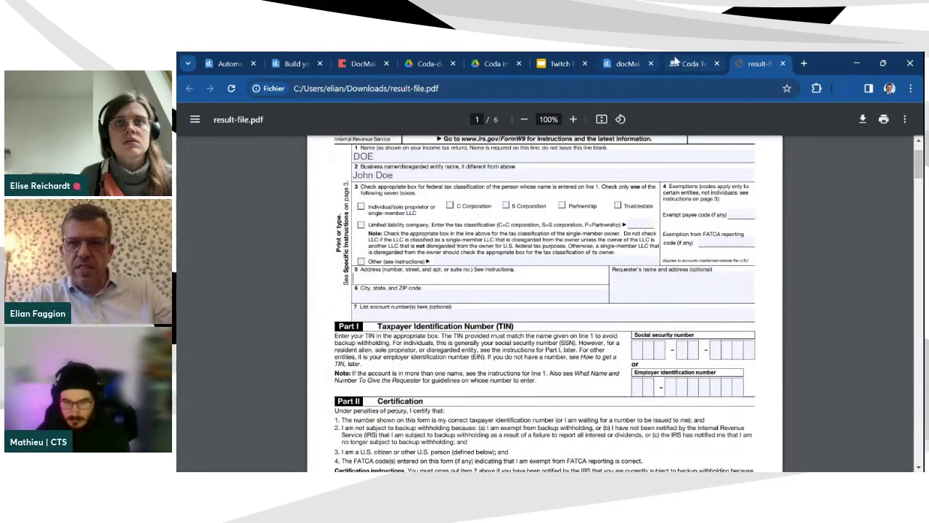
Step: Compare the first row's Fill out pdf button settings in the Coda doc with the filled W-9 in result-file.pdf
click(675, 64)
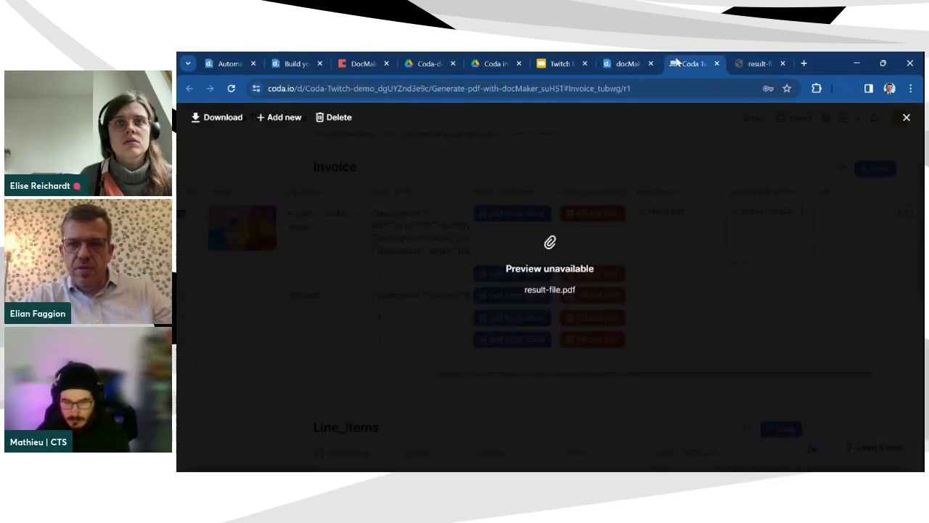
click(906, 117)
click(601, 214)
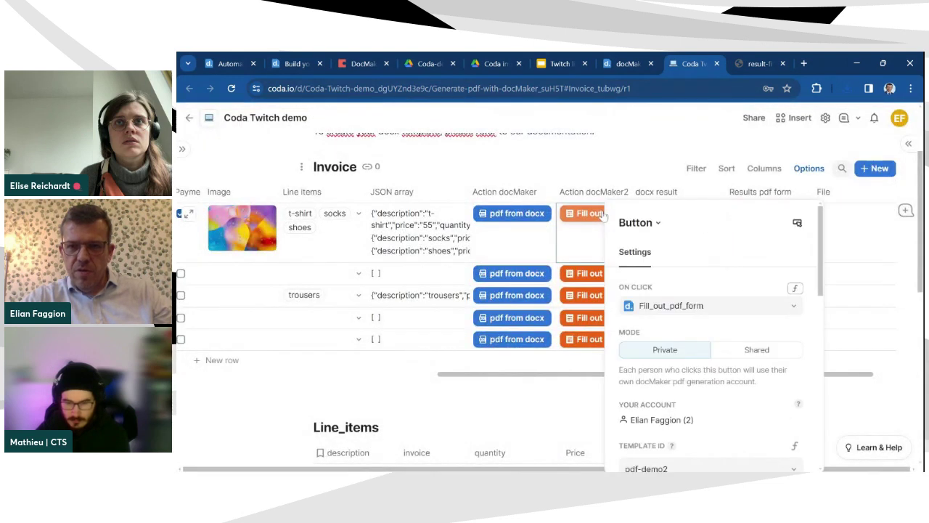
scroll(696, 407, down, 10)
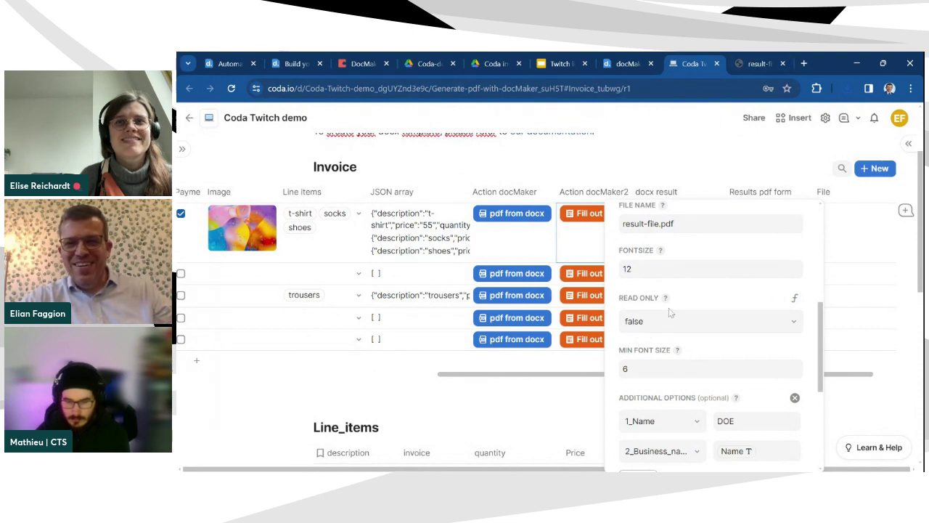
click(738, 60)
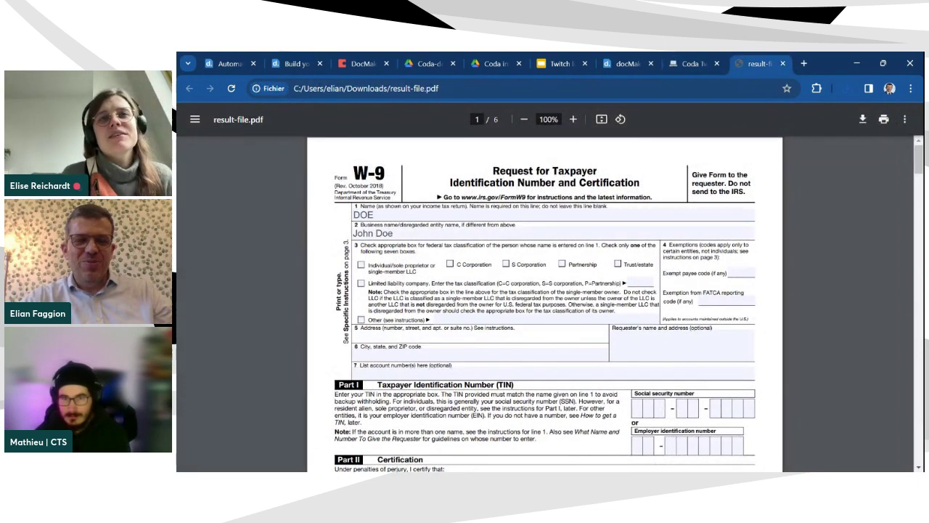
Step: In the Coda doc, set Read only to true for the first row's Fill out pdf button and run the action
click(698, 63)
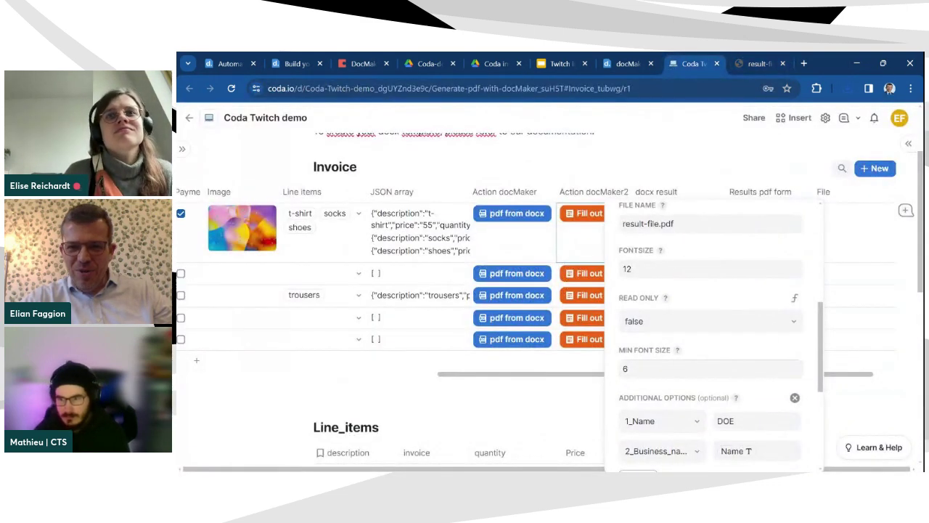
click(680, 323)
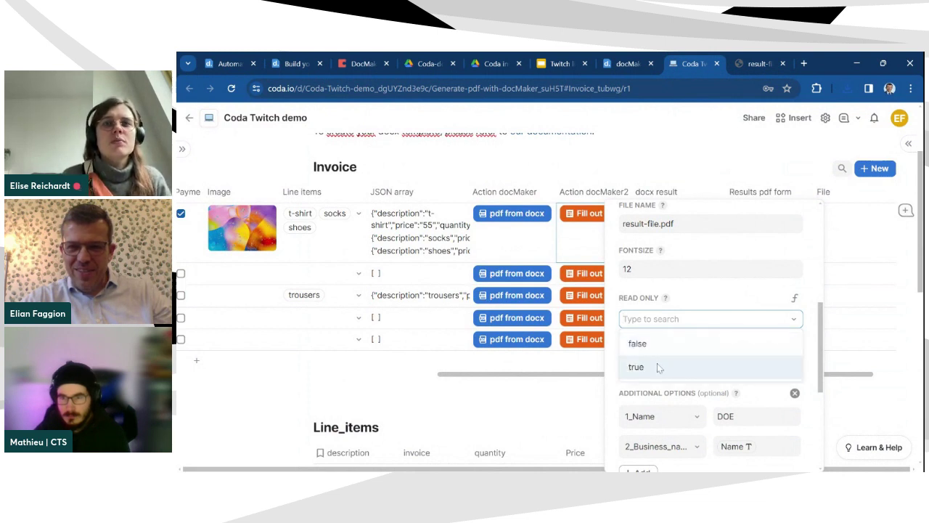
click(655, 367)
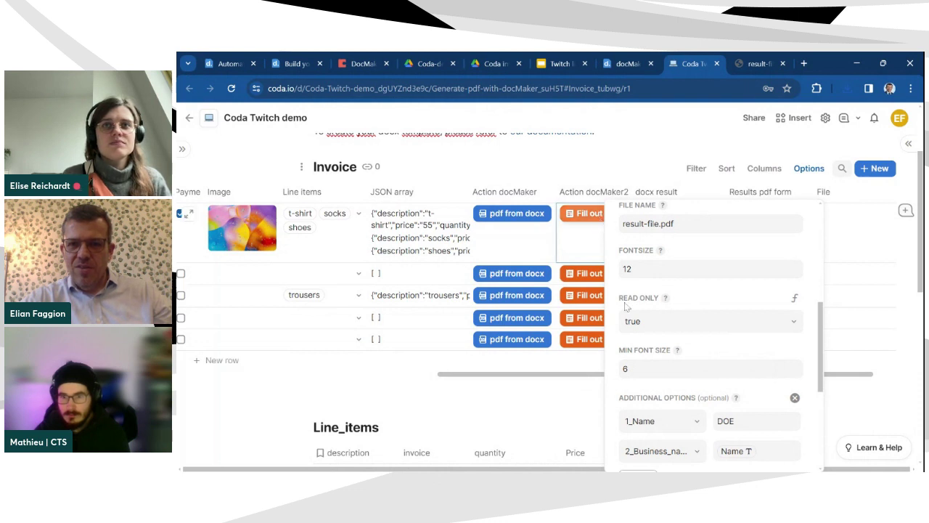
click(589, 213)
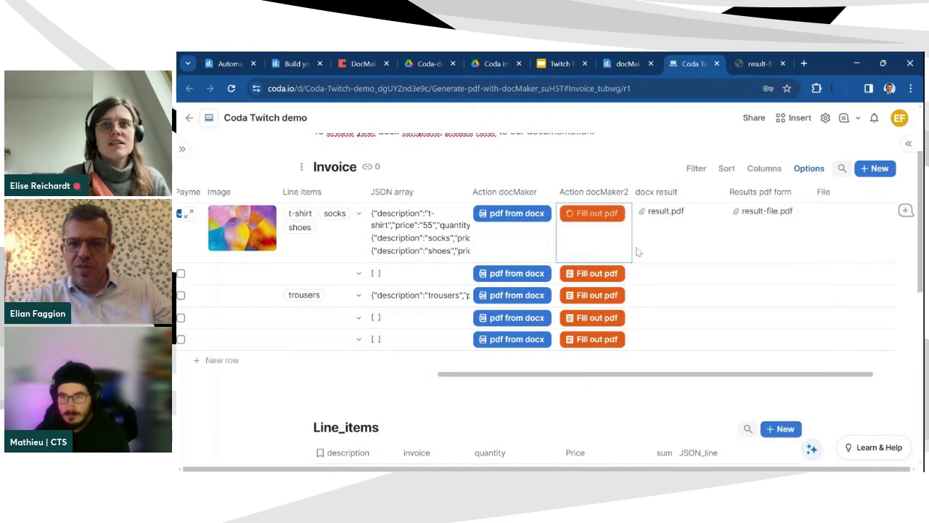
Step: In the earlier result-file.pdf, check that the business name and social security number fields are editable, and tick C Corporation
click(758, 64)
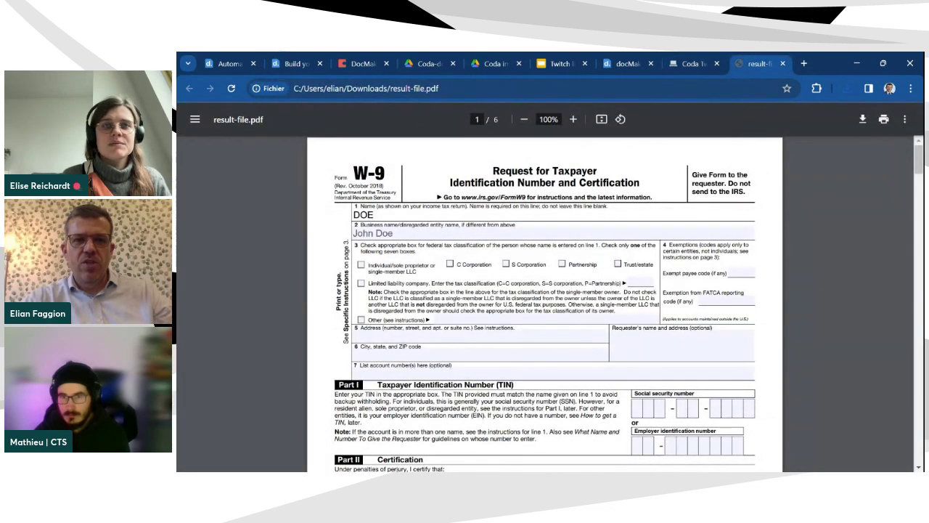
click(392, 233)
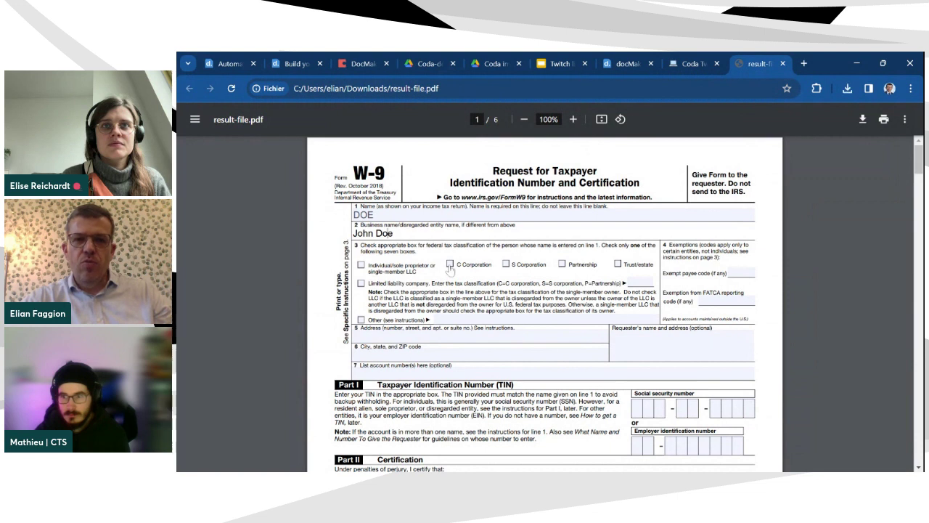
click(450, 265)
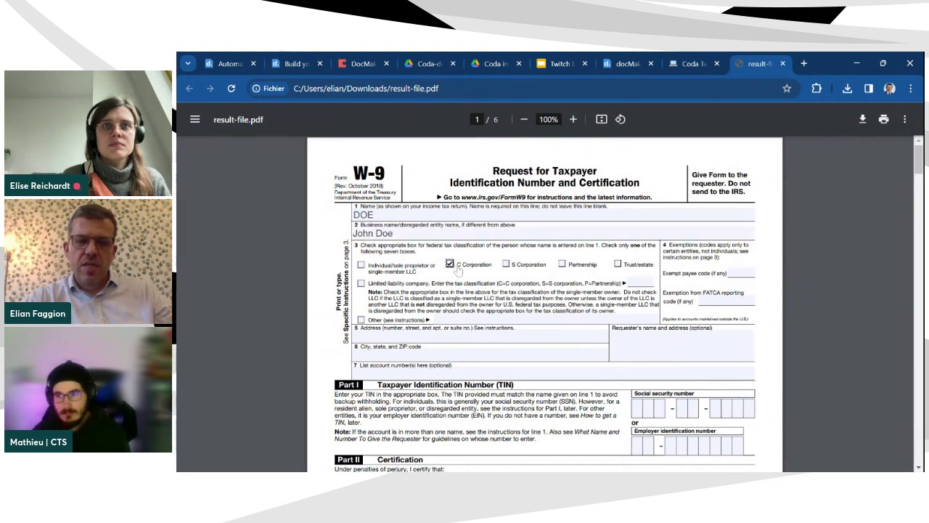
scroll(457, 270, down, 2)
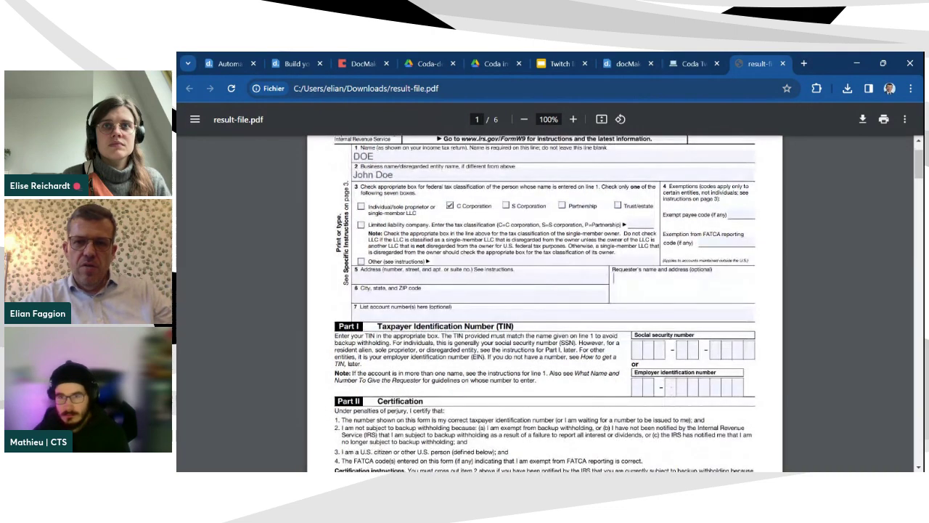
click(639, 350)
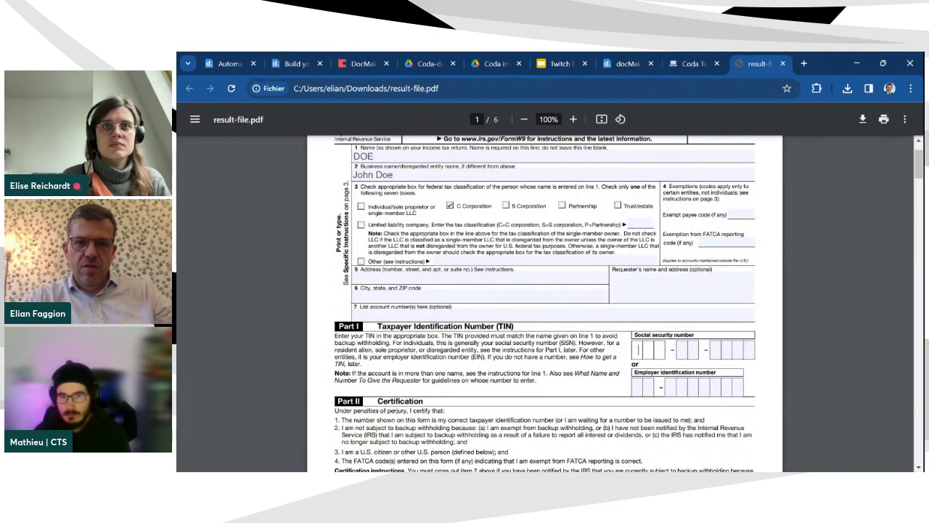
scroll(460, 280, down, 5)
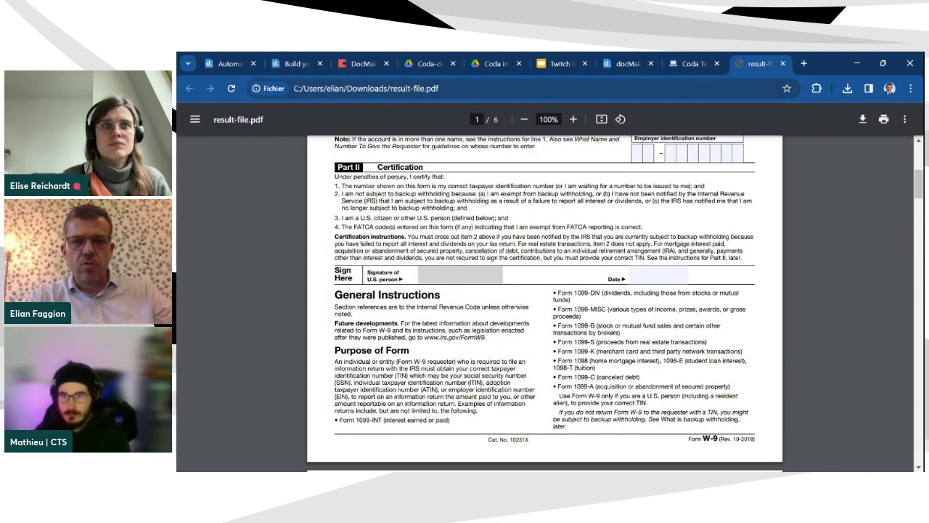
Step: Download the new result-file.pdf from the first row's Results pdf form cell in Coda and view the opened W-9 at 125%
click(679, 70)
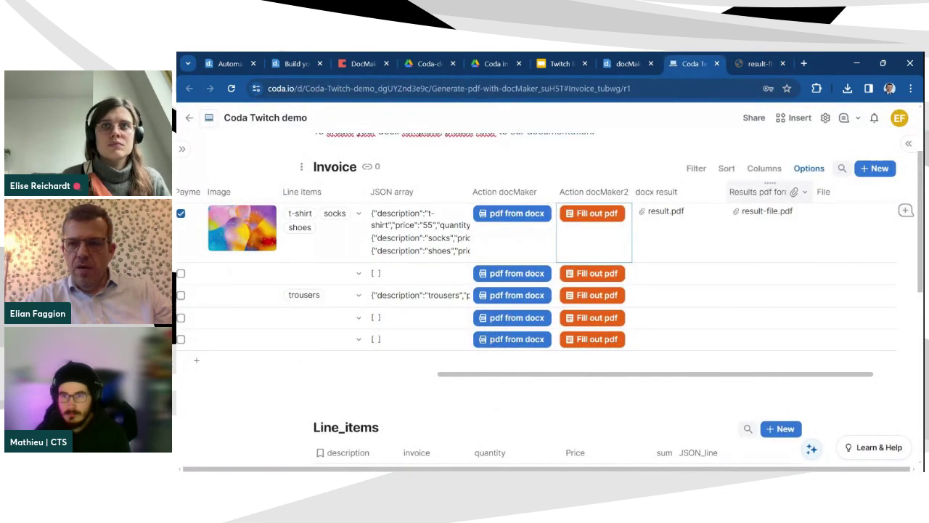
click(762, 211)
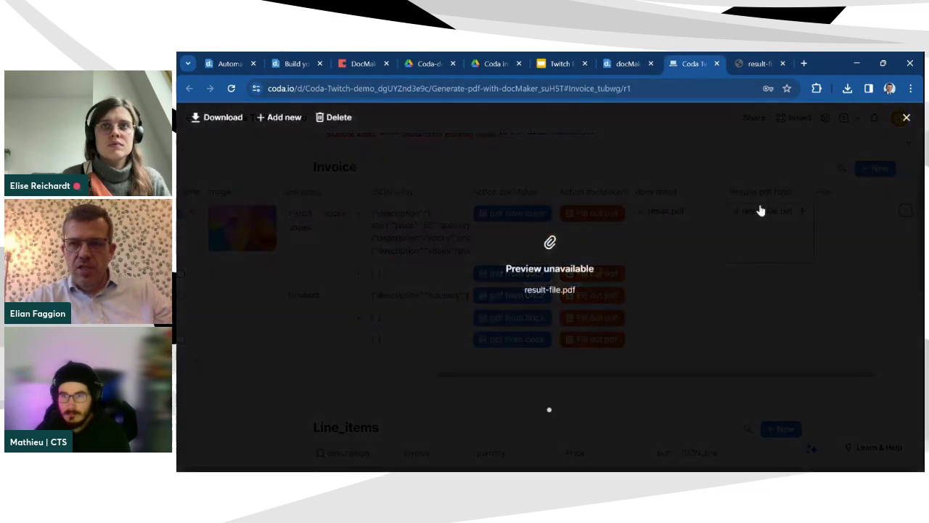
click(215, 119)
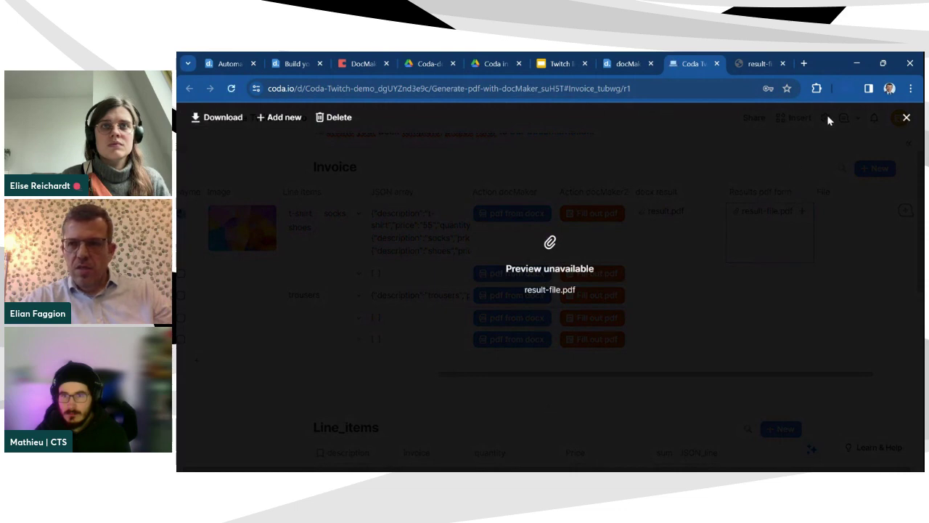
click(752, 114)
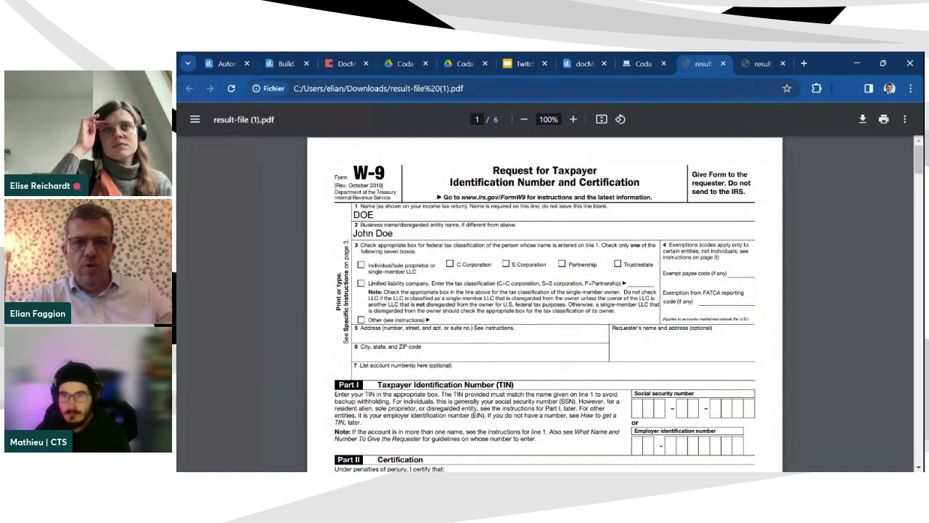
key(ctrl+plus)
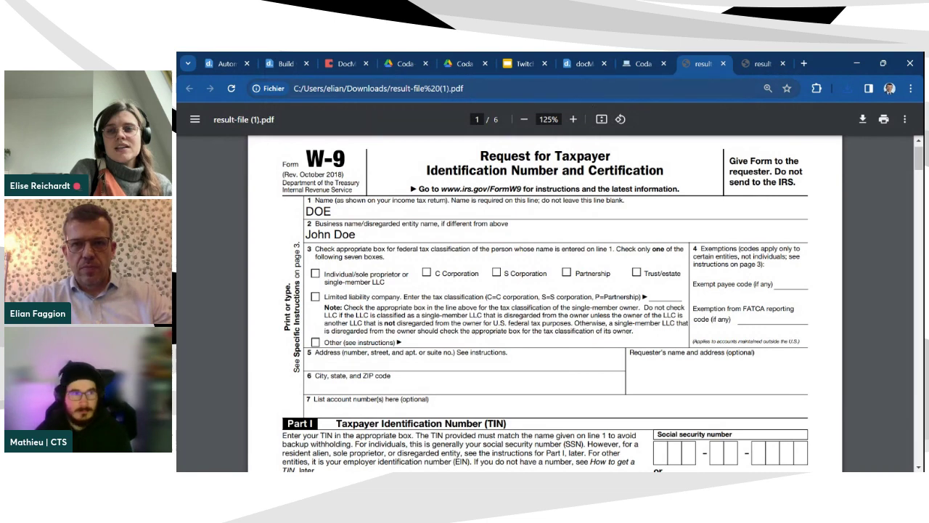
Step: Close the result-file.pdf preview in the Coda doc and open the first row's Fill out pdf button settings
click(641, 64)
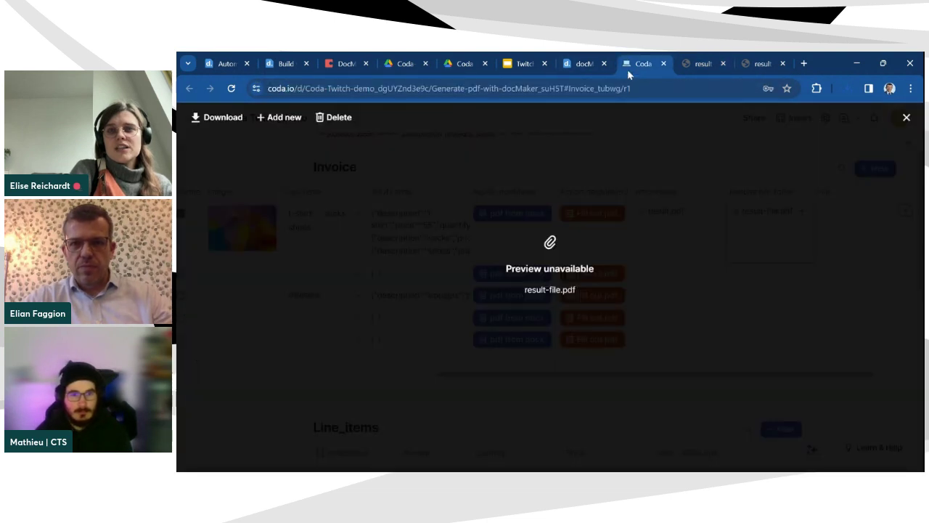
click(906, 117)
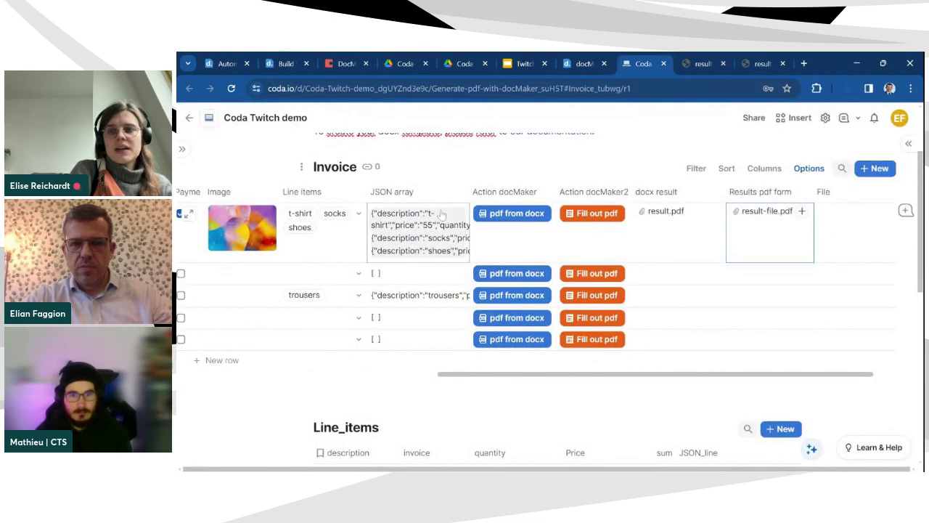
scroll(439, 225, left, 5)
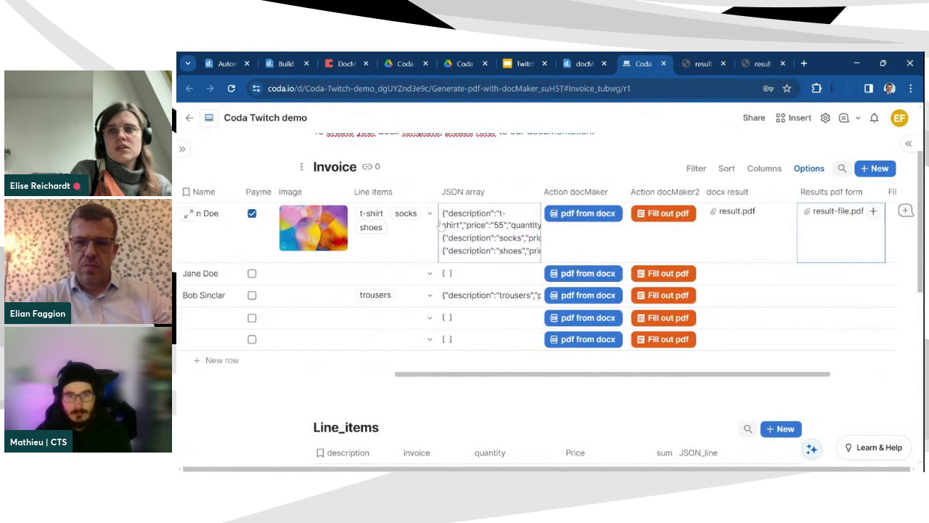
mouse_move(447, 228)
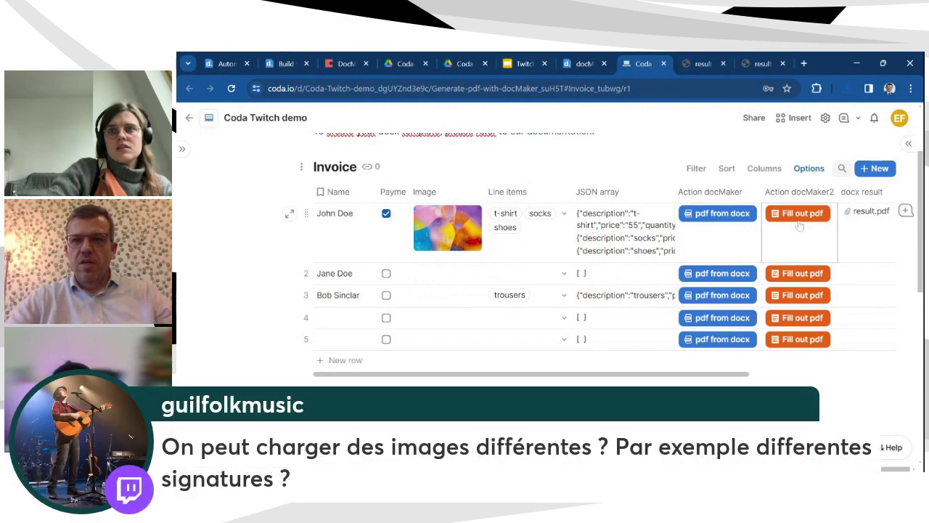
click(798, 222)
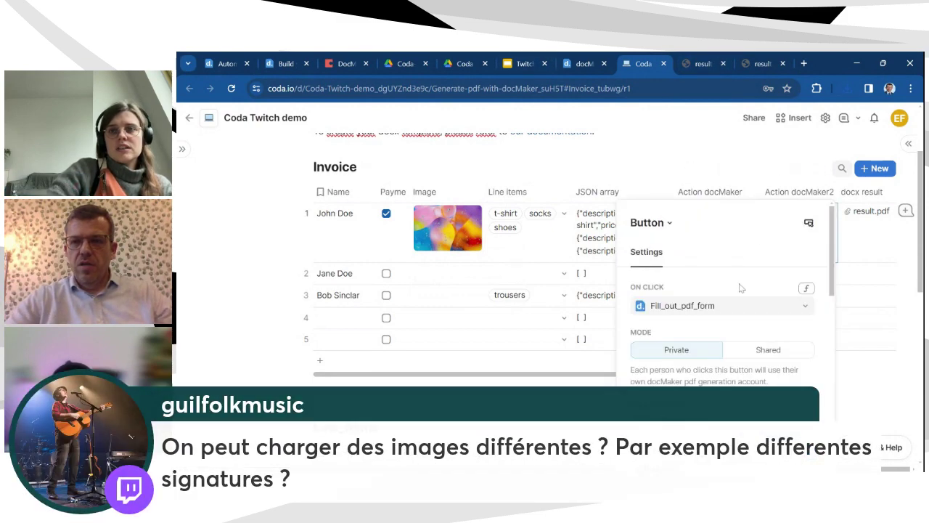
scroll(740, 288, down, 10)
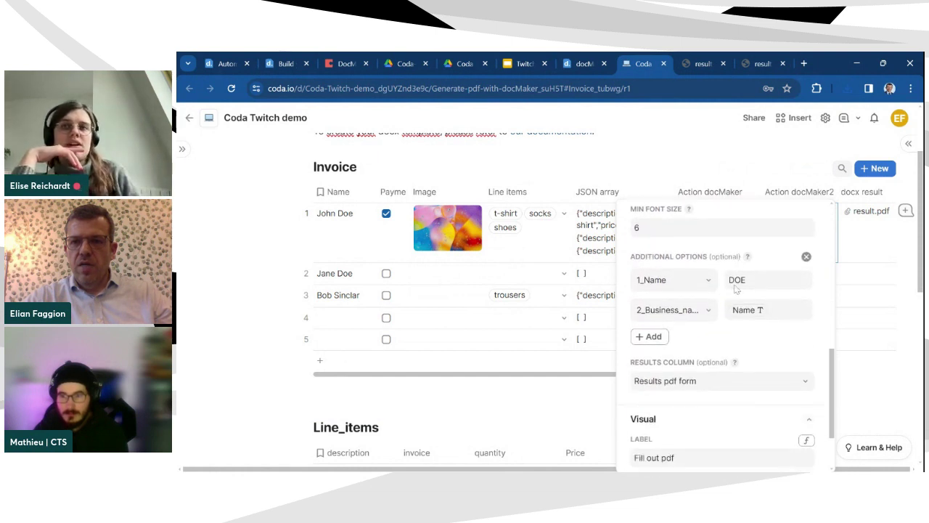
Step: Add an additional option to the Fill out pdf button that maps the signature button field to the Image column
scroll(735, 288, down, 1)
click(648, 302)
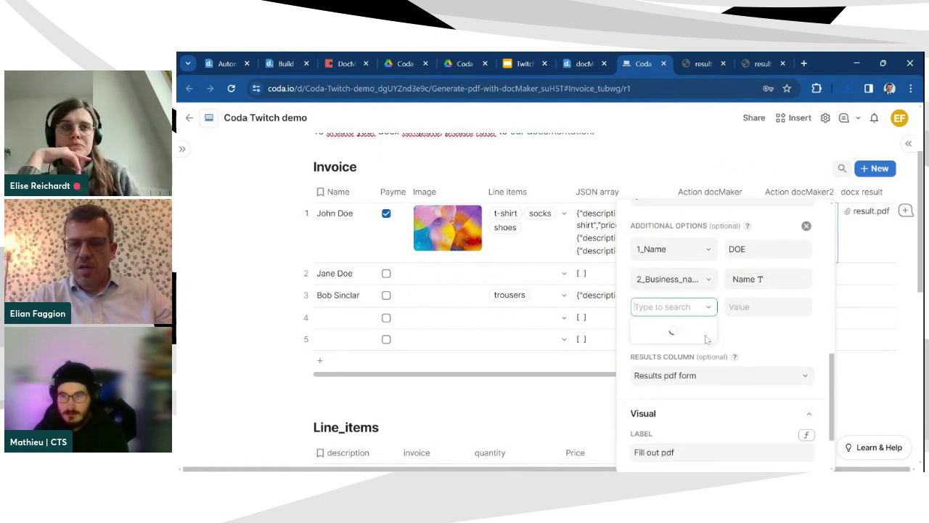
scroll(706, 339, down, 10)
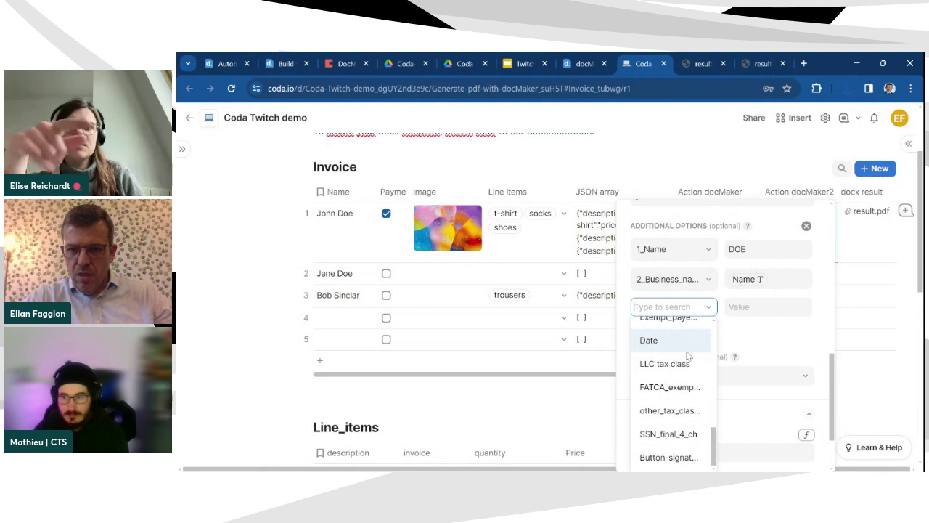
scroll(688, 355, up, 1)
scroll(689, 371, down, 1)
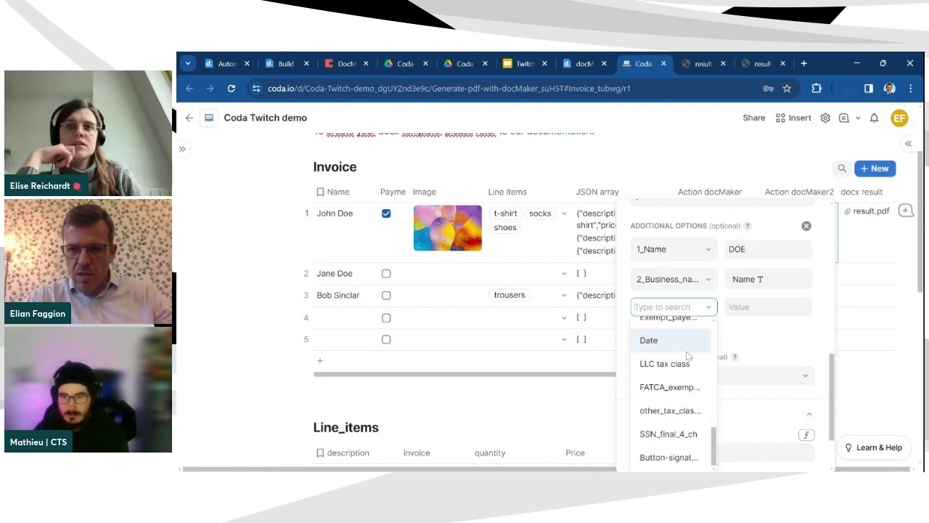
click(700, 458)
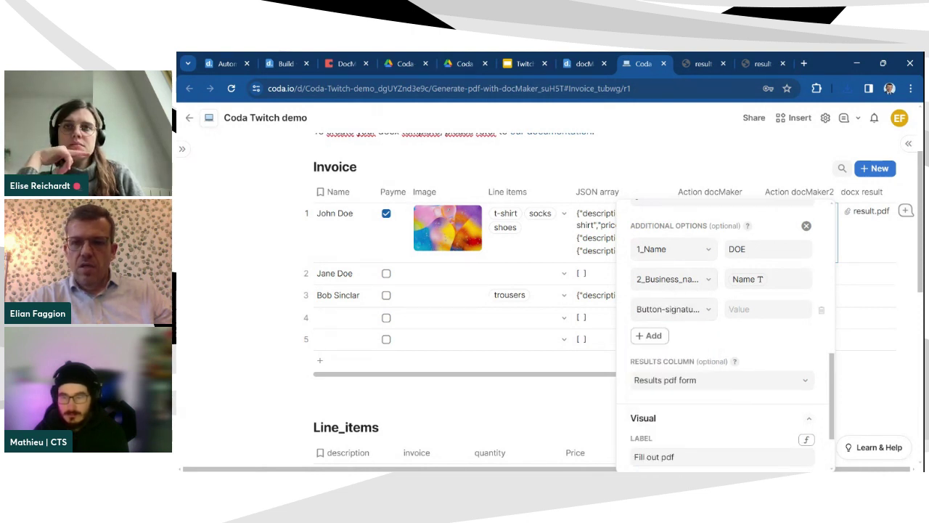
click(748, 309)
text(=)
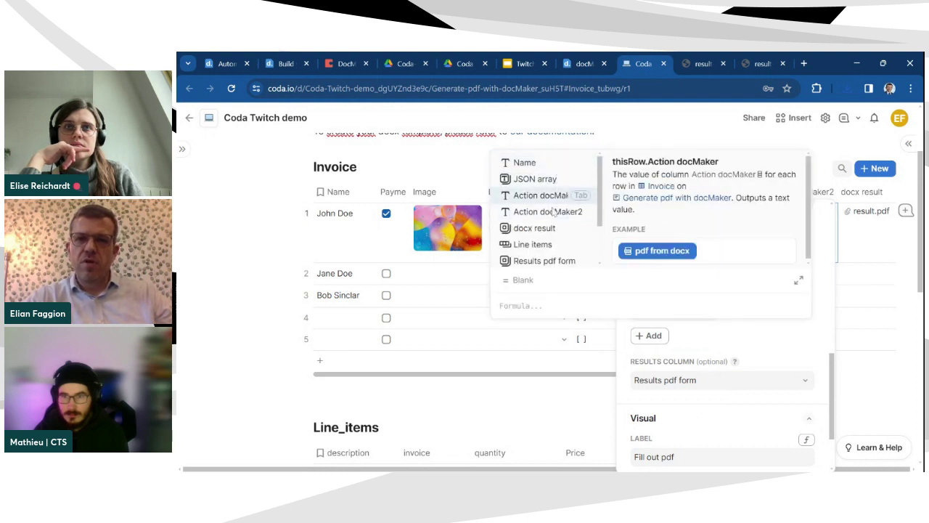
scroll(553, 261, down, 2)
click(543, 254)
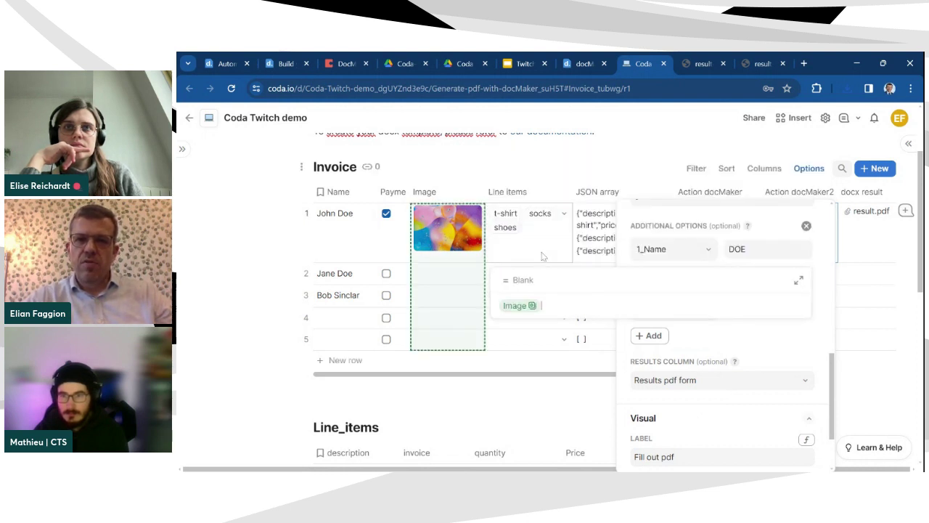
click(839, 311)
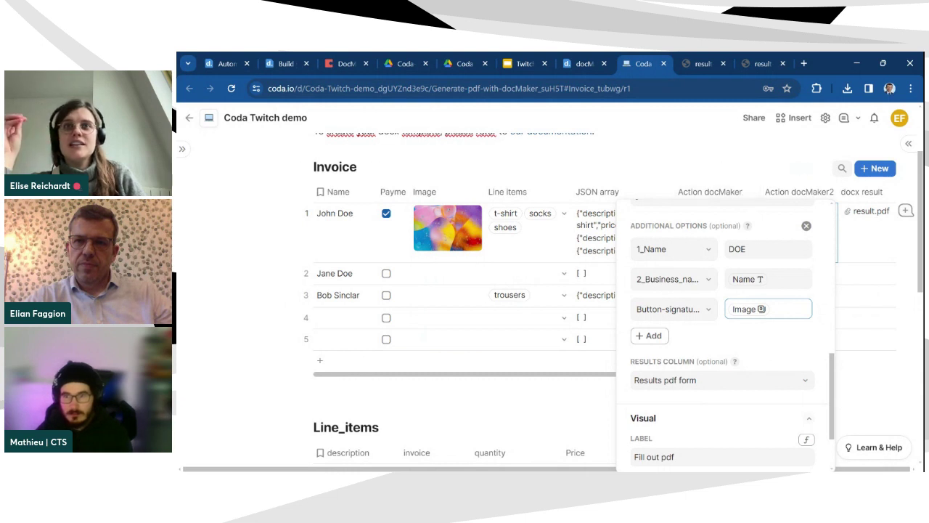
Step: Close the button settings and run the Fill out pdf action for the first row with the signature image mapping
click(658, 164)
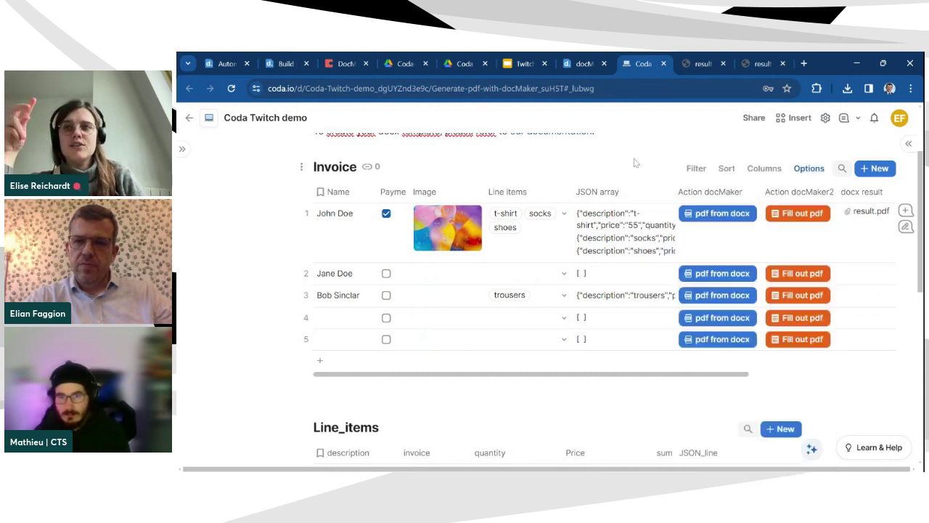
click(820, 214)
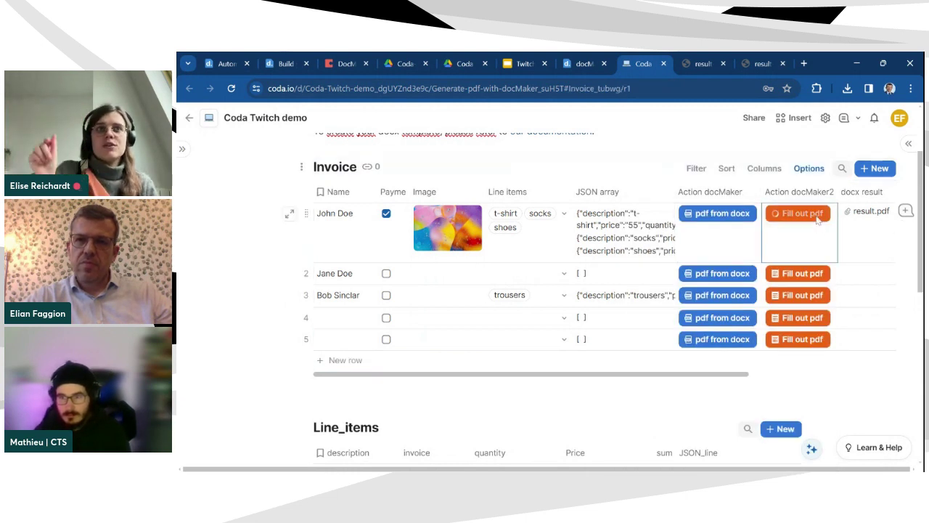
scroll(822, 216, right, 4)
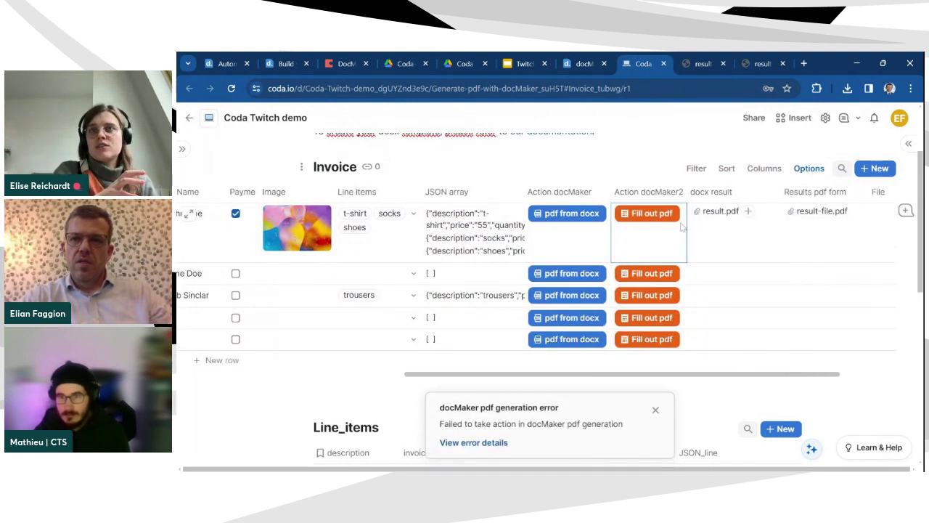
Step: Reopen the first row's Fill out pdf button settings and review its additional options and results column
right_click(650, 219)
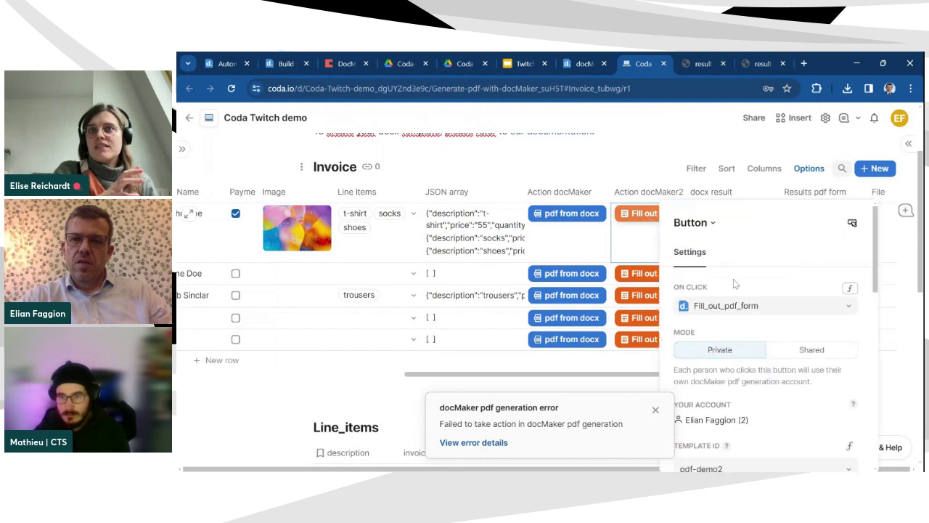
scroll(734, 283, down, 10)
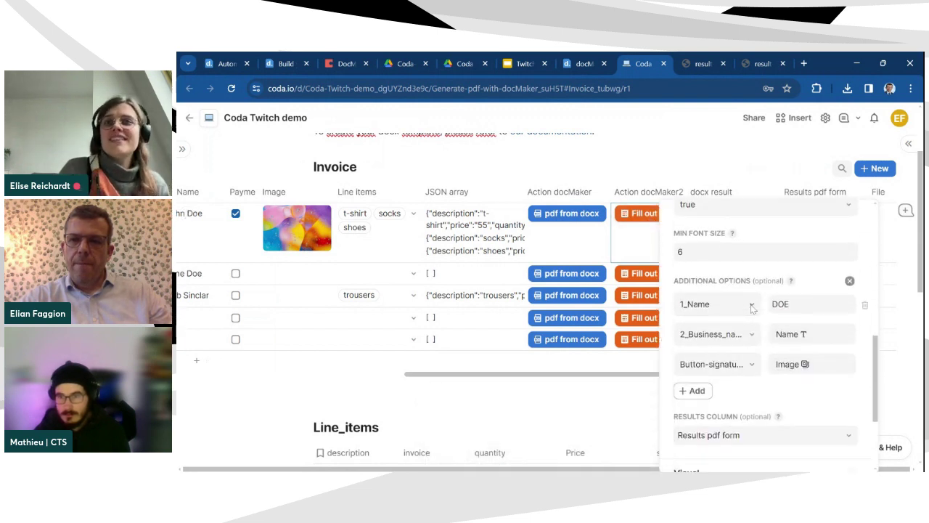
scroll(752, 308, down, 3)
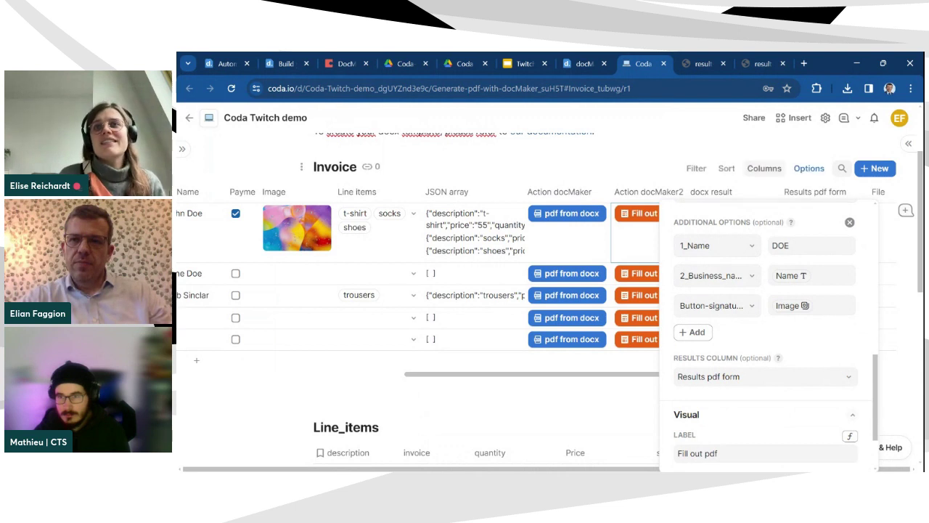
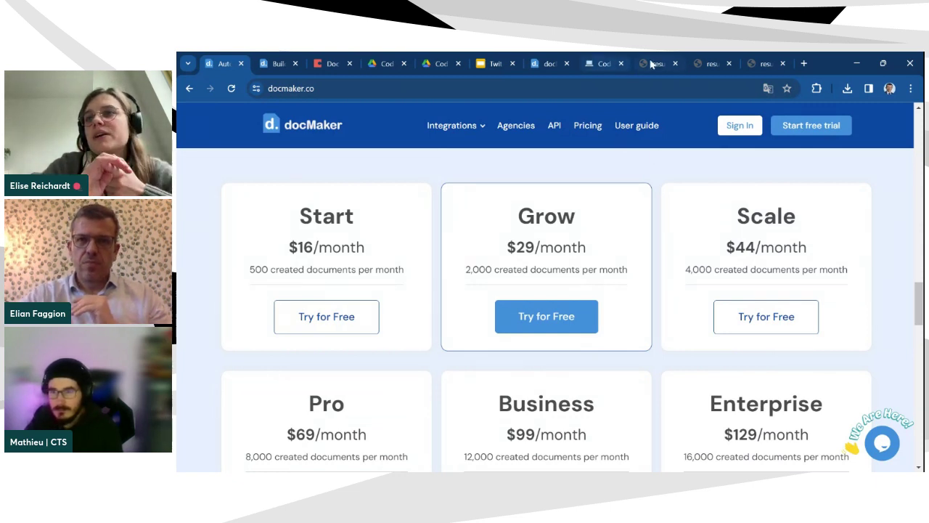
Step: Switch to the Coda invoice template 2 document and add a {%signature} image tag below the last {/if_payment} line
click(441, 63)
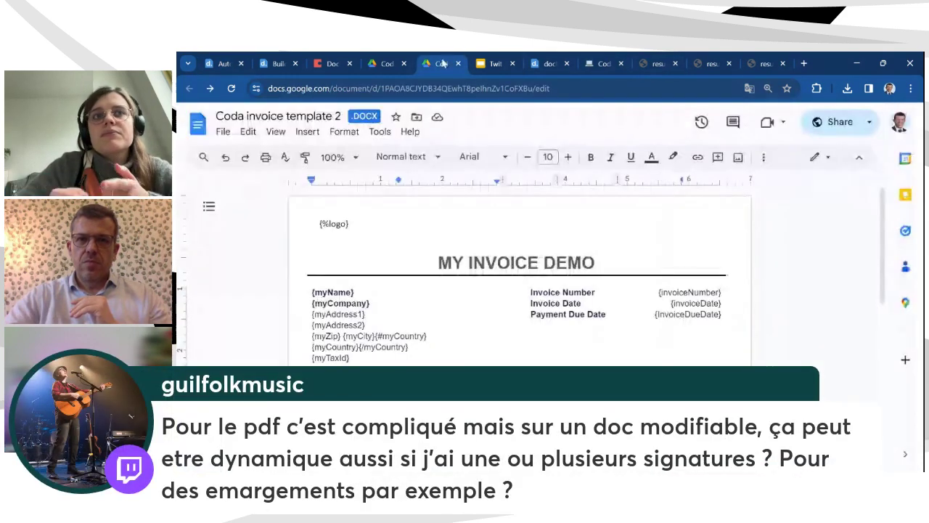
scroll(519, 275, down, 10)
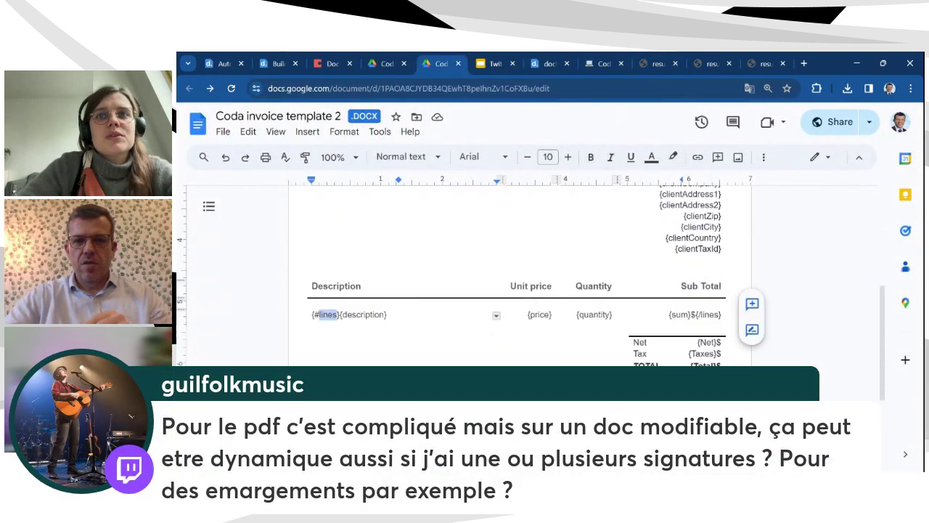
click(358, 348)
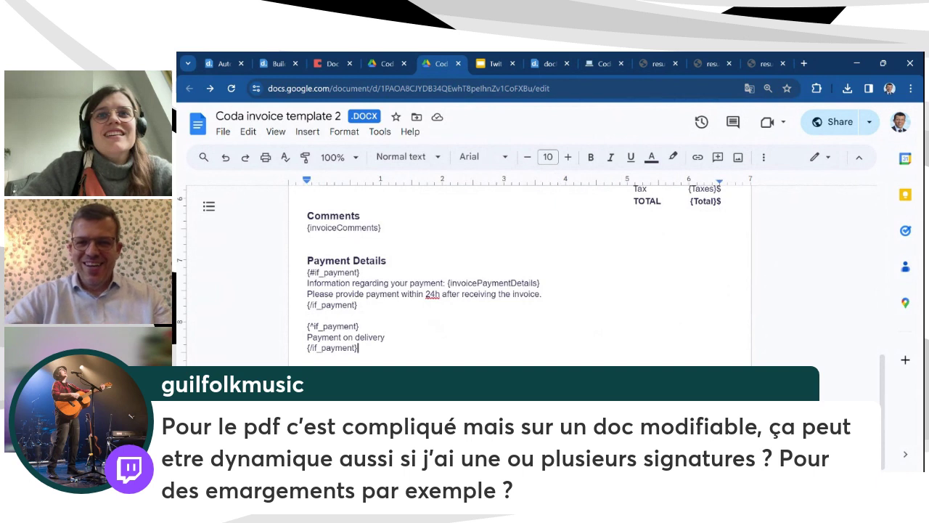
key(Return)
key(Return)
text({#sign)
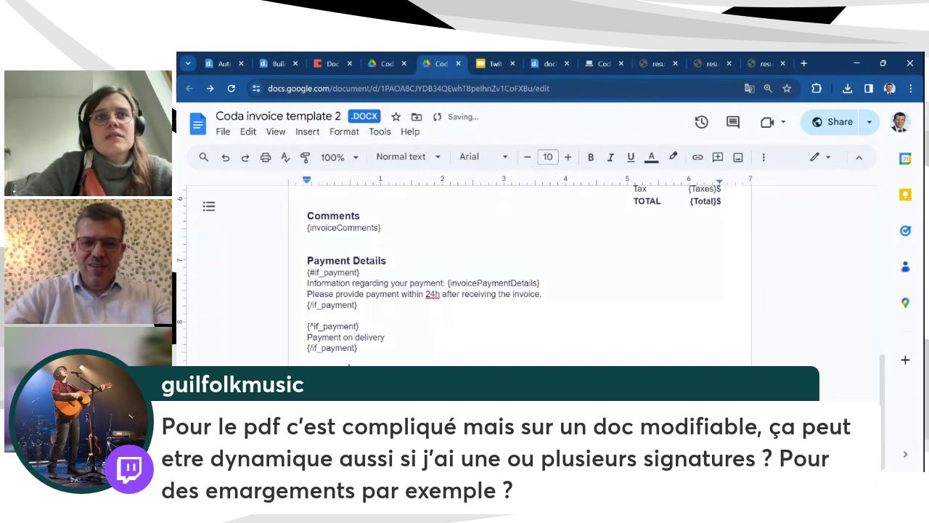
text(ature)
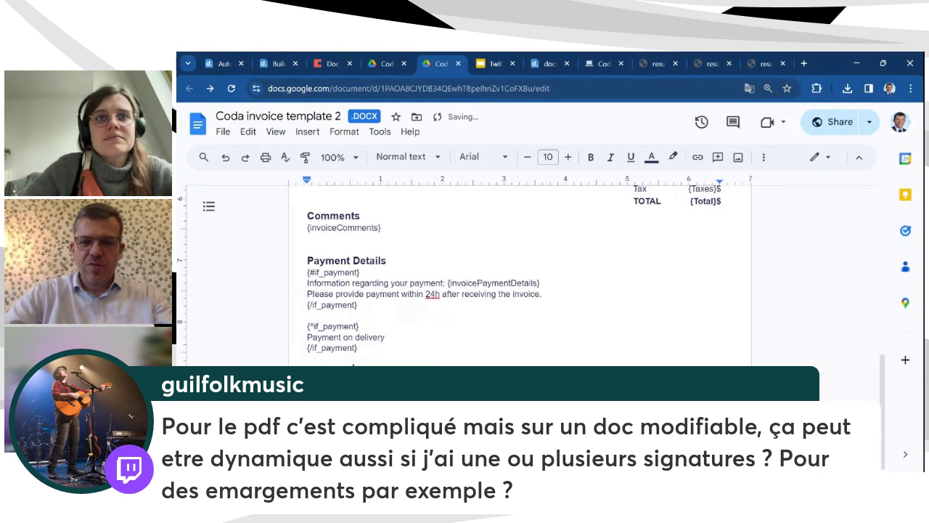
text(})
key(Return)
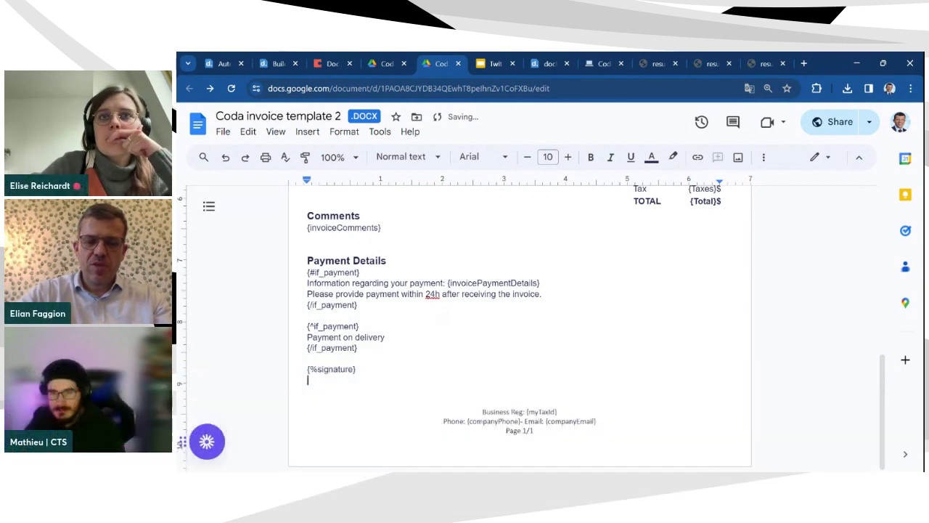
Step: Duplicate the {%signature} line twice beneath the original
key(Up)
key(shift+Down)
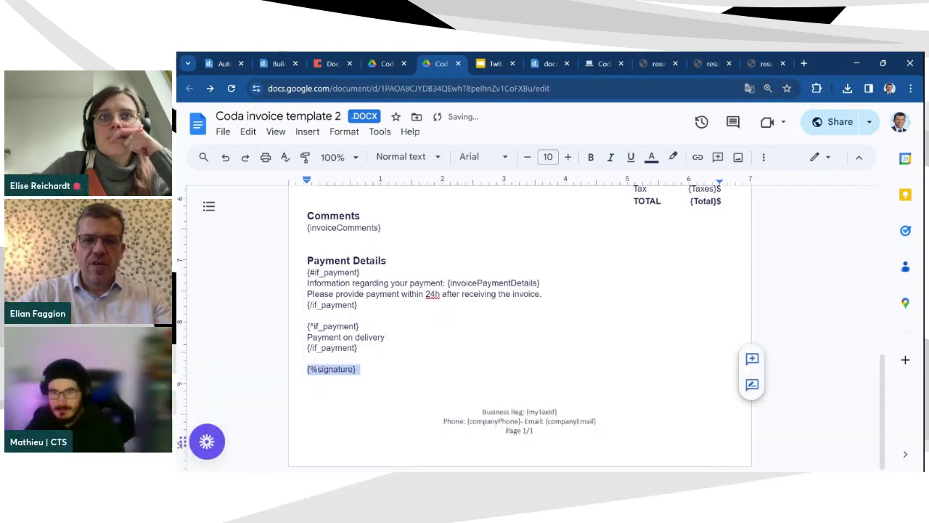
key(ctrl+c)
key(Right)
key(ctrl+v)
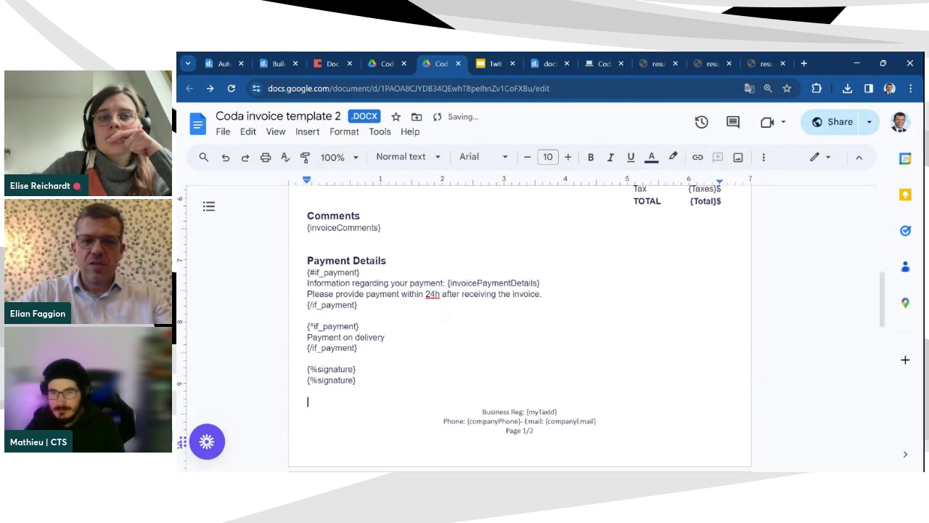
key(ctrl+v)
Step: Number the three signature tags as {%signature1}, {%signature2} and {%signature3}
key(Right)
key(Right)
key(Right)
key(Right)
key(Right)
key(Right)
key(Right)
key(Right)
key(Right)
key(Right)
key(Right)
key(Right)
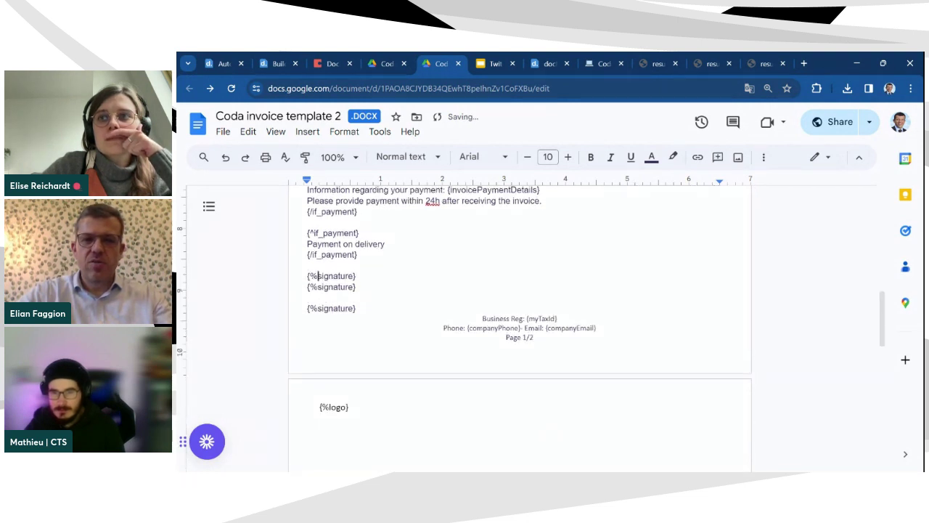
text(1)
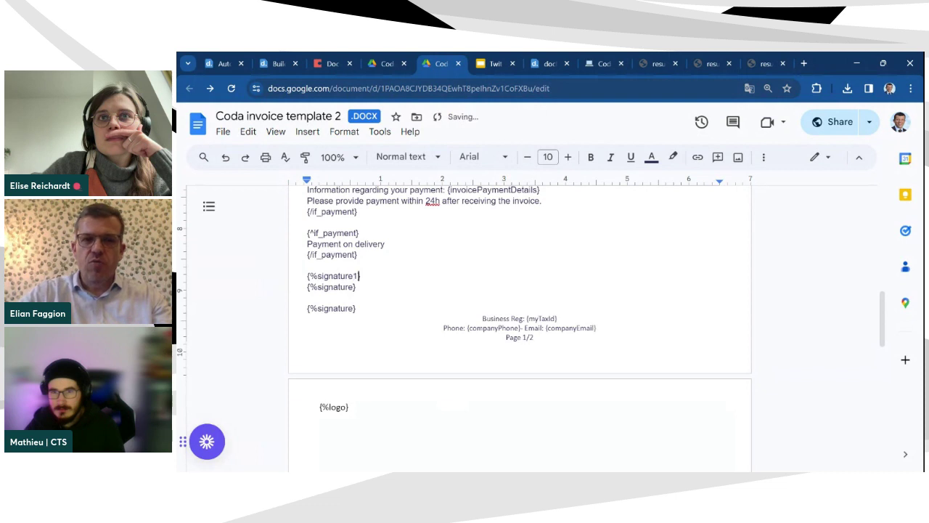
key(Down)
text(2)
key(Down)
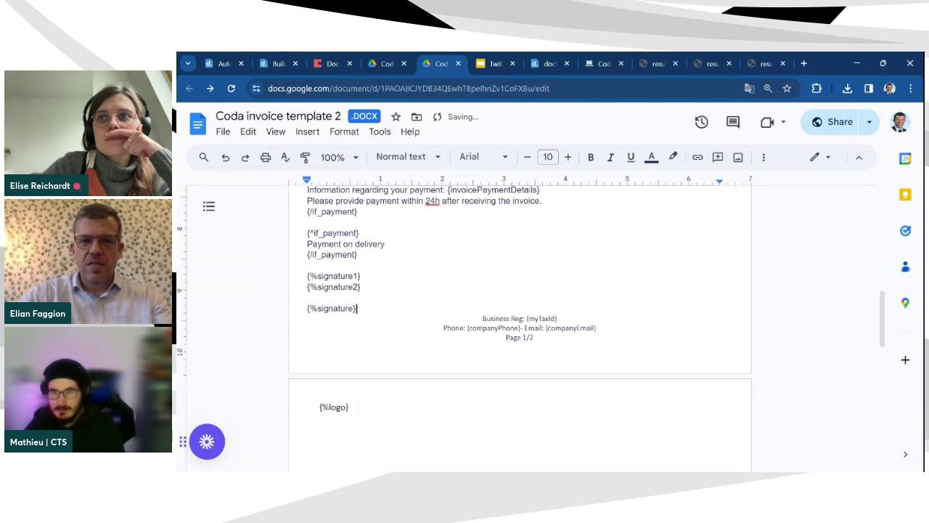
key(Left)
text(3)
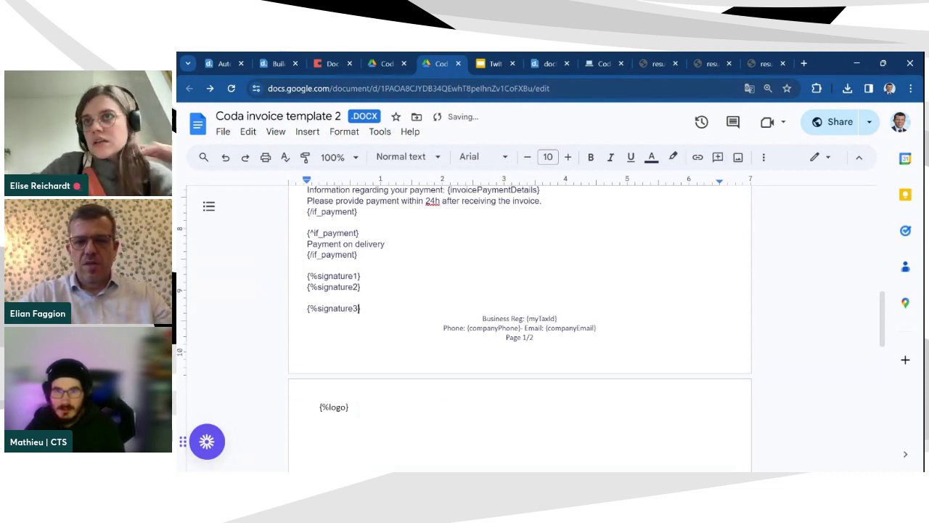
Step: Delete the second and third signature tags and strip the number from the first so it reads {%signature}
click(361, 276)
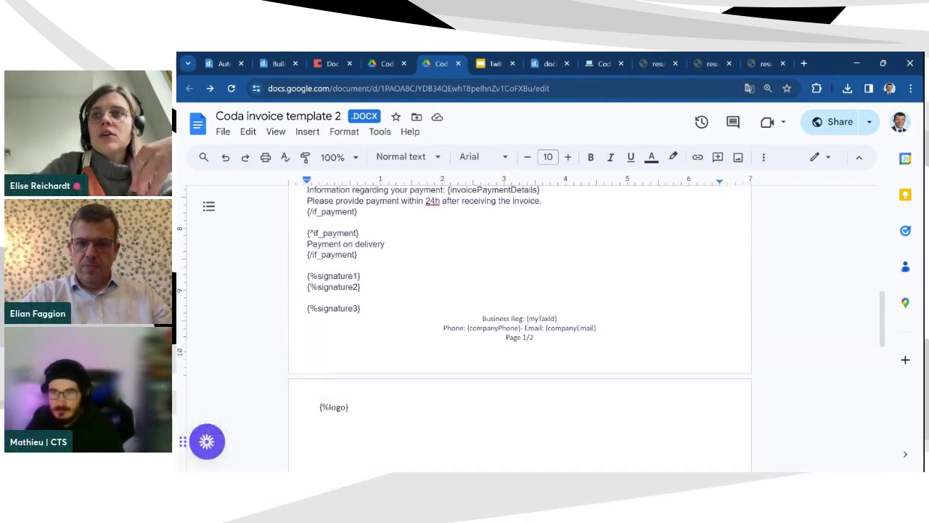
scroll(520, 290, up, 1)
drag(363, 367, 287, 347)
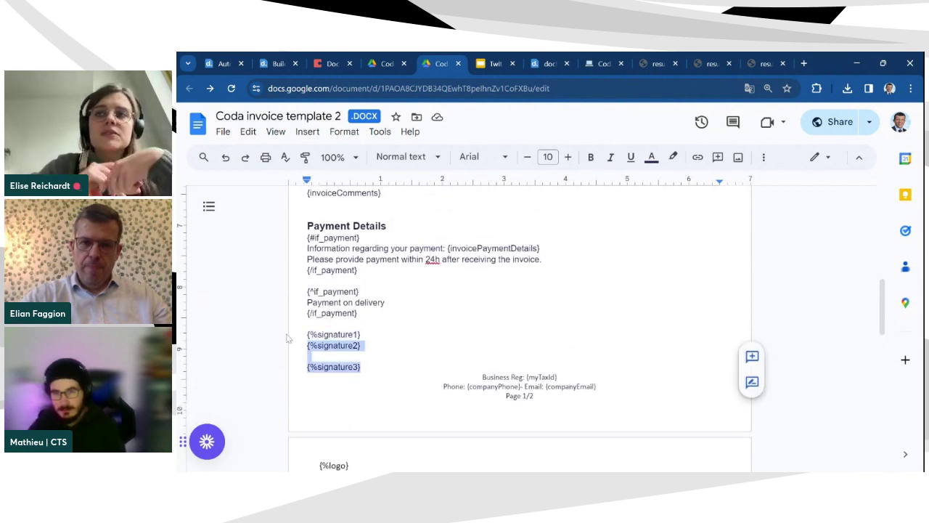
key(BackSpace)
key(BackSpace)
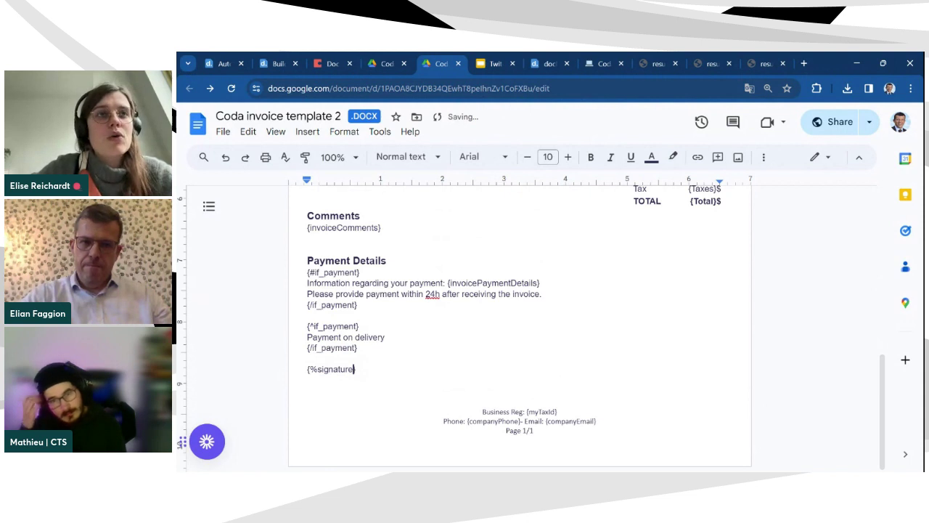
Step: Insert a {#emargement} loop opening tag on its own line directly above {%signature}
key(Up)
key(Return)
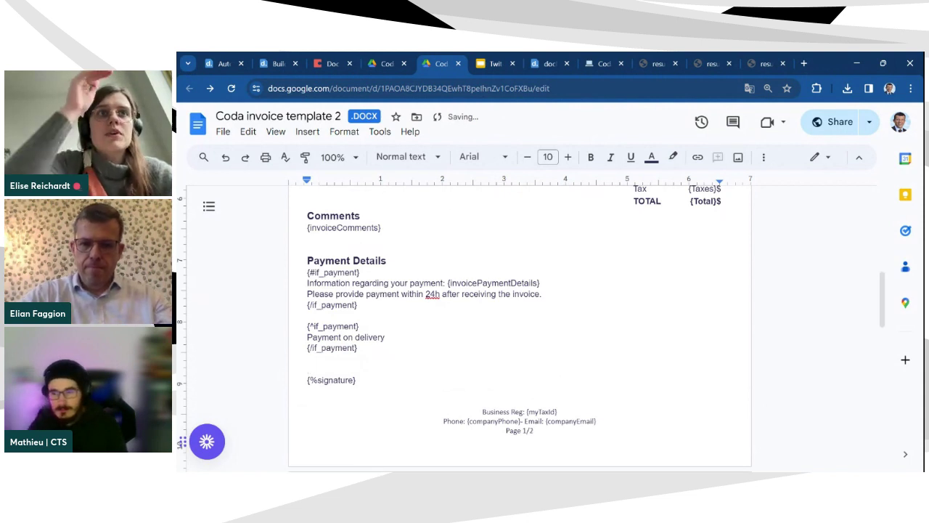
text({)
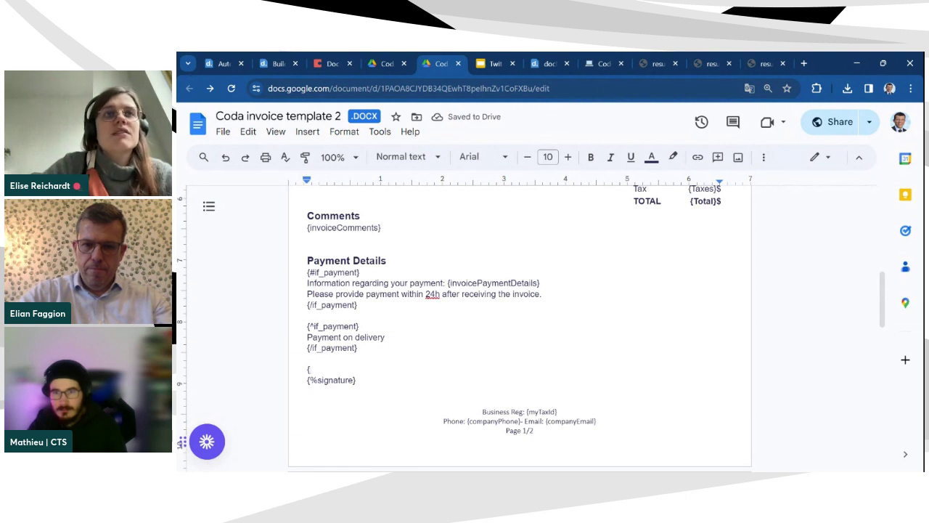
text(#emargement)
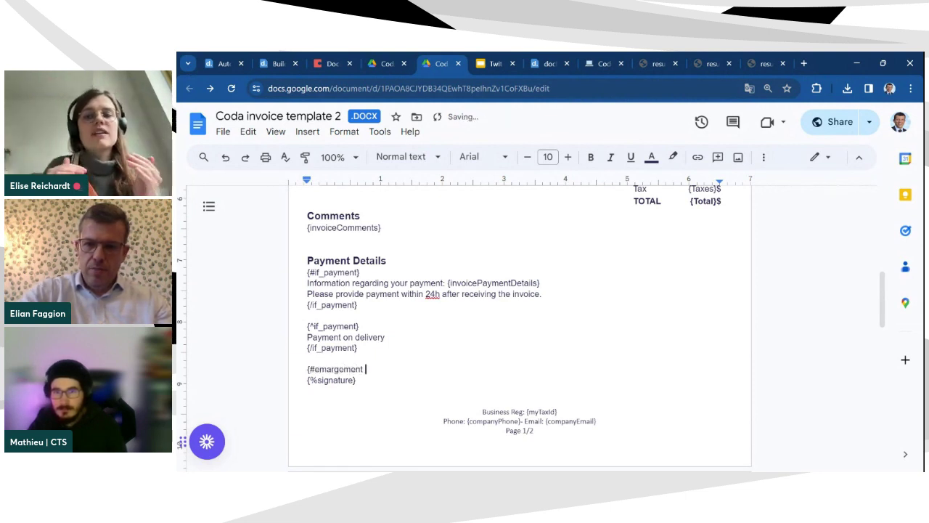
text( })
key(Left)
key(BackSpace)
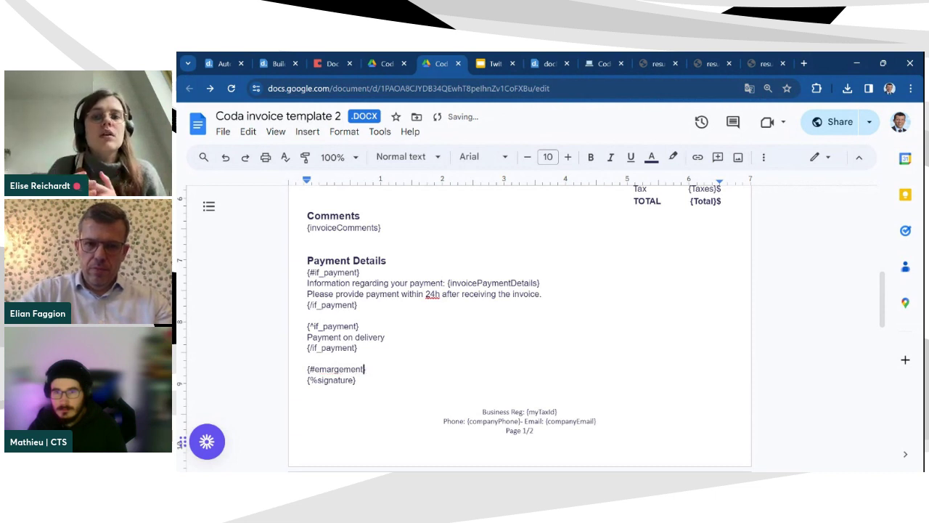
Step: Copy the {#emargement} tag below {%signature} and change the copy to the closing tag {/emargement}
key(Up)
key(Down)
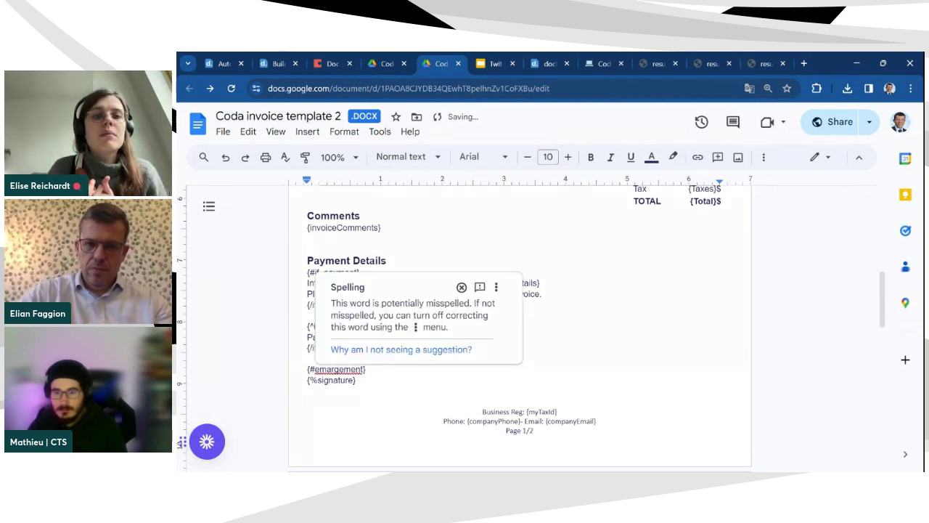
key(shift+Home)
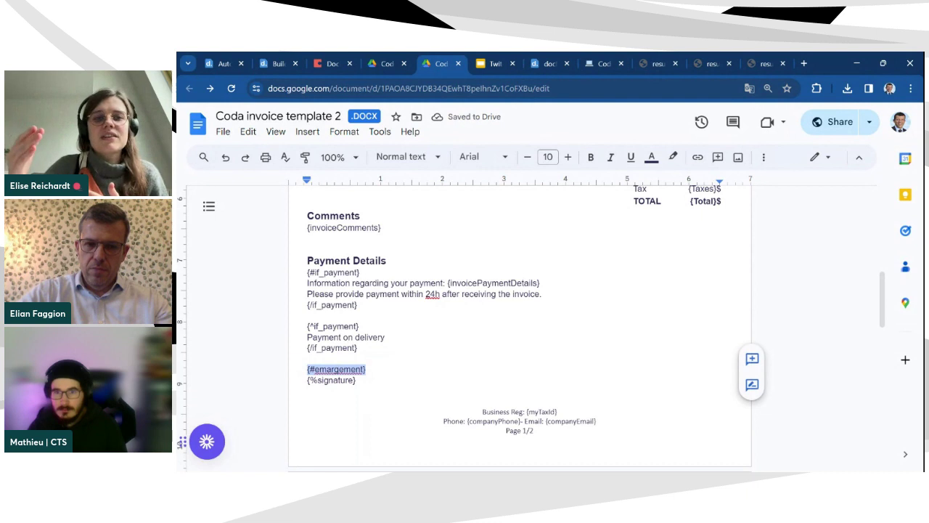
key(Down)
key(Down)
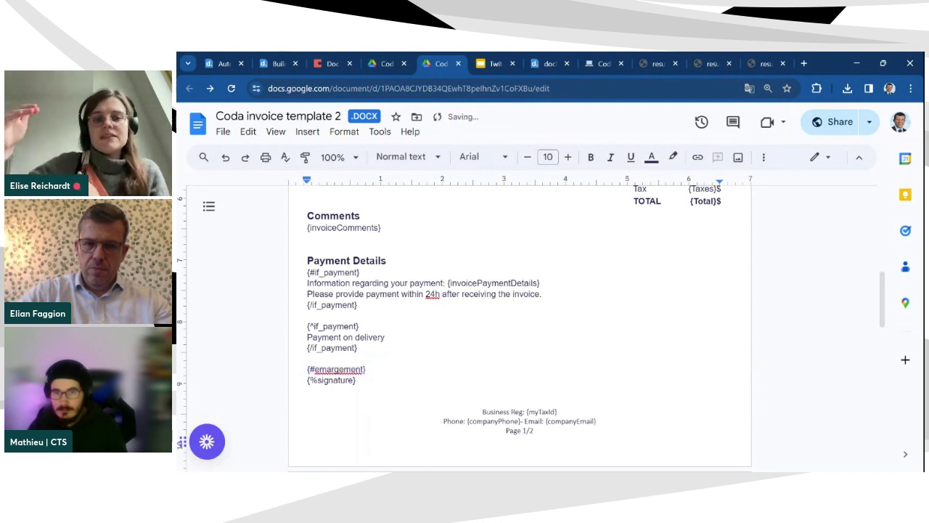
key(ctrl+v)
click(335, 390)
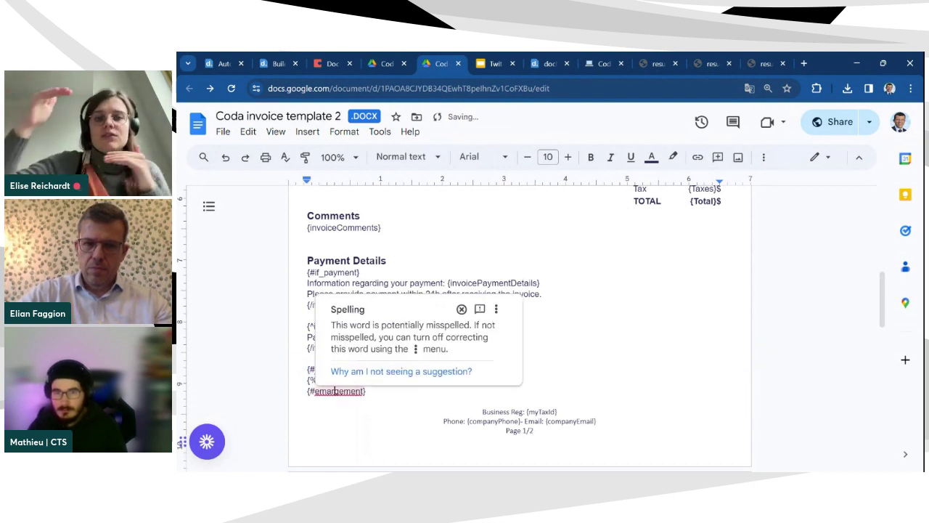
key(Home)
key(Right)
key(Right)
key(BackSpace)
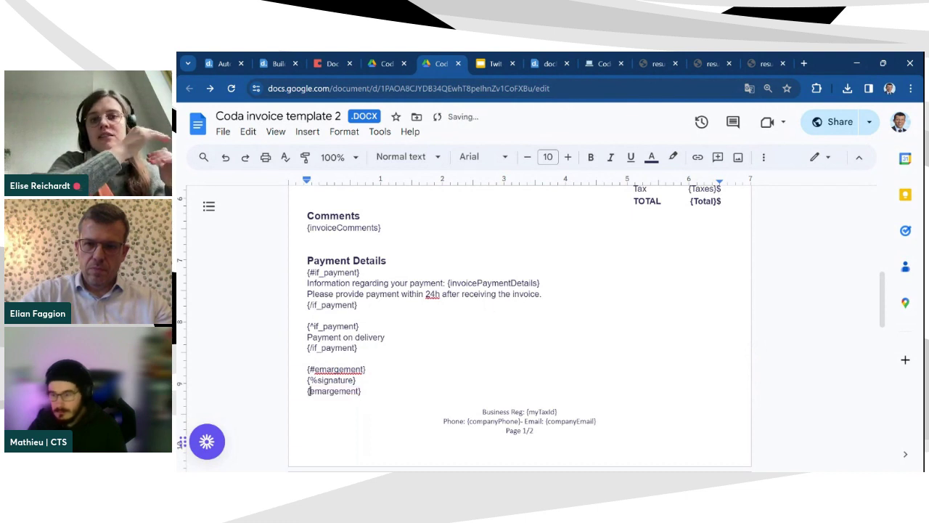
text(/)
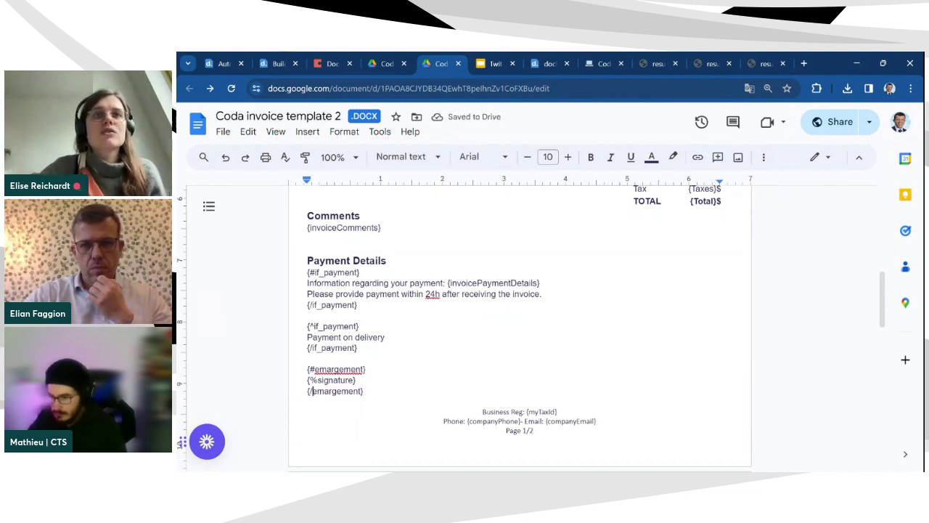
Step: Turn the {%signature} line inside the emargement loop into an indented dash list item
scroll(519, 305, down, 1)
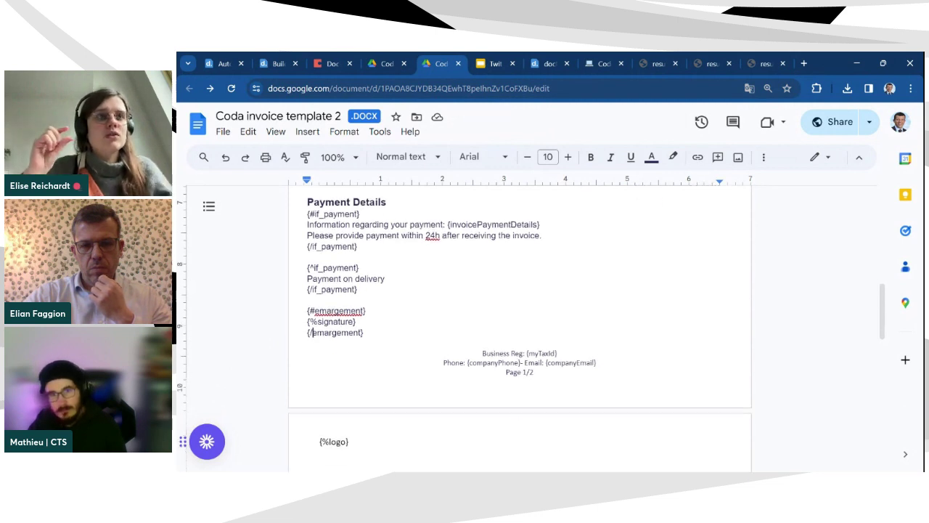
drag(363, 333, 368, 333)
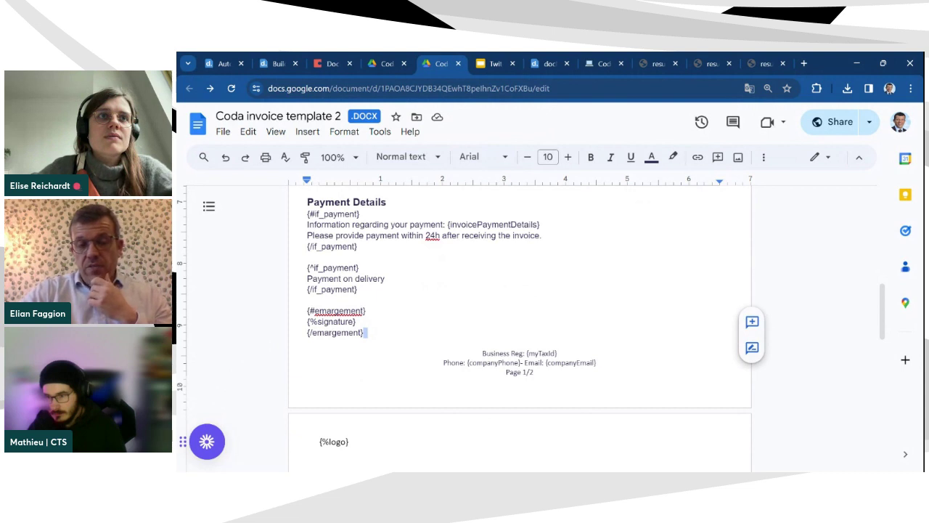
click(357, 322)
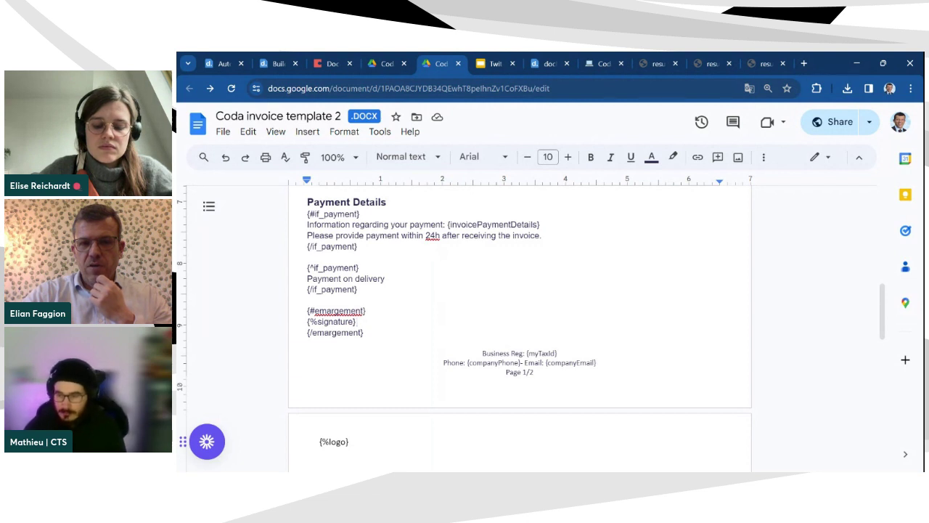
mouse_move(364, 332)
mouse_down()
mouse_move(307, 322)
mouse_move(307, 311)
mouse_up()
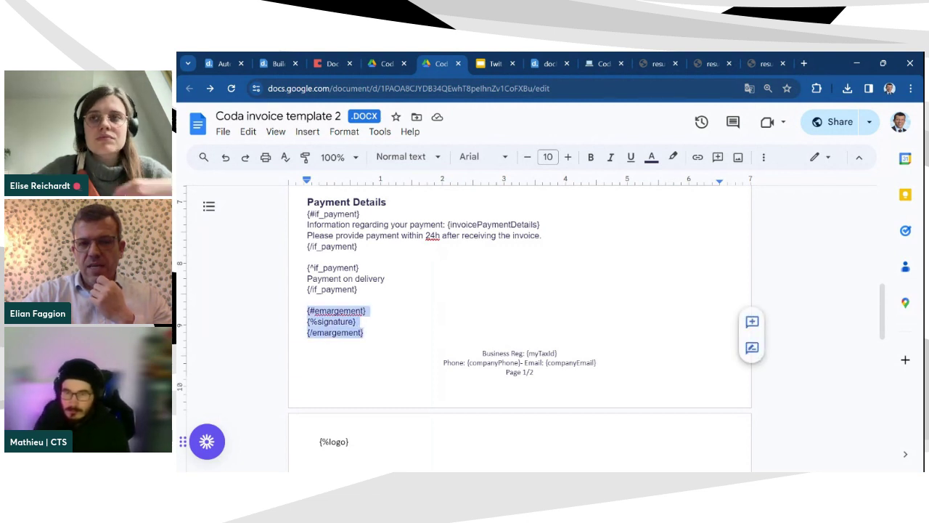
click(308, 322)
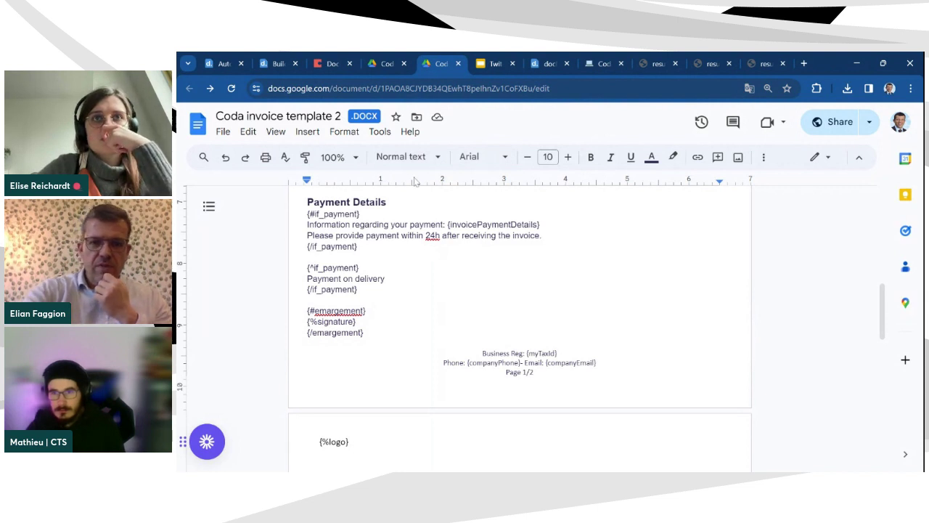
key(Tab)
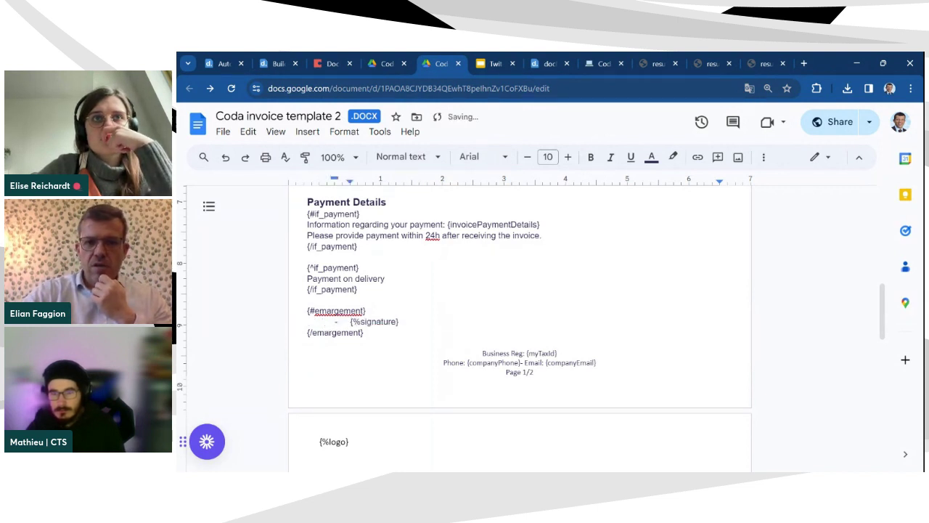
click(365, 331)
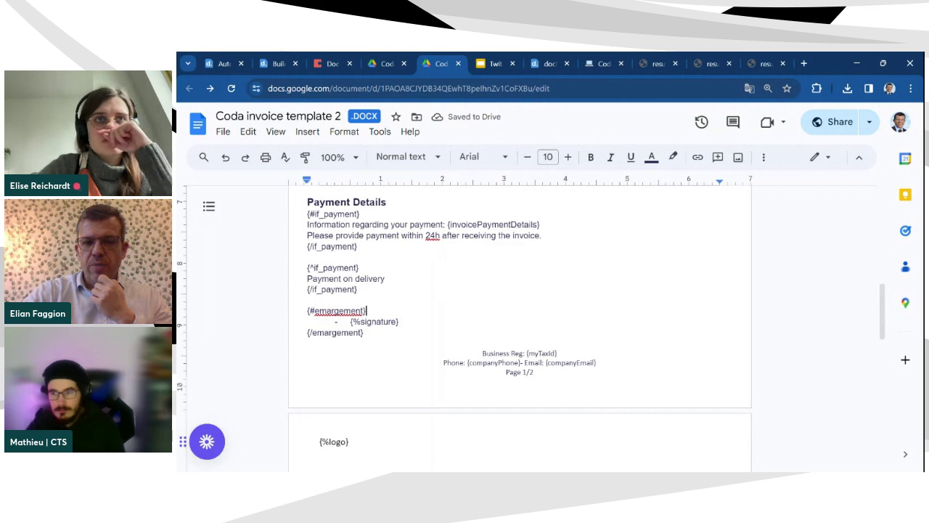
drag(367, 310, 338, 311)
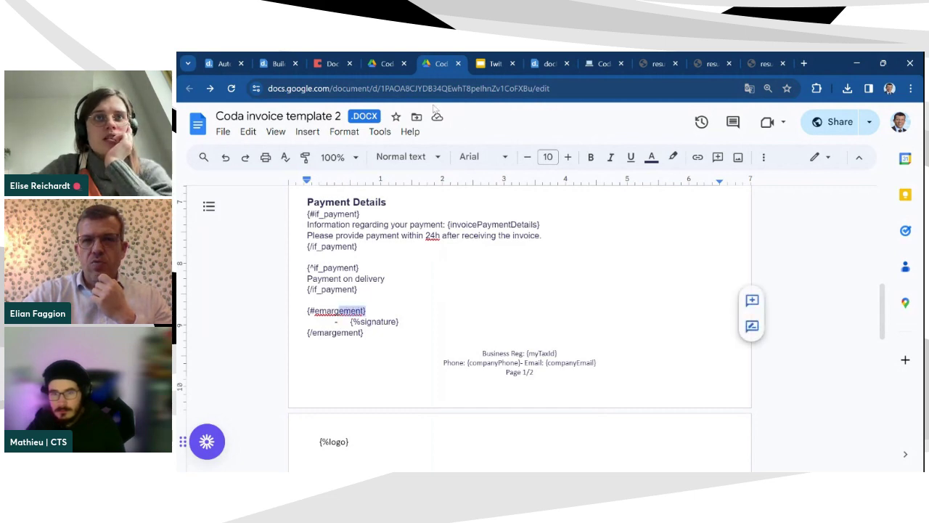
Step: Switch to the Coda Twitch demo doc and examine the Line_items table with its JSON_line column
click(600, 64)
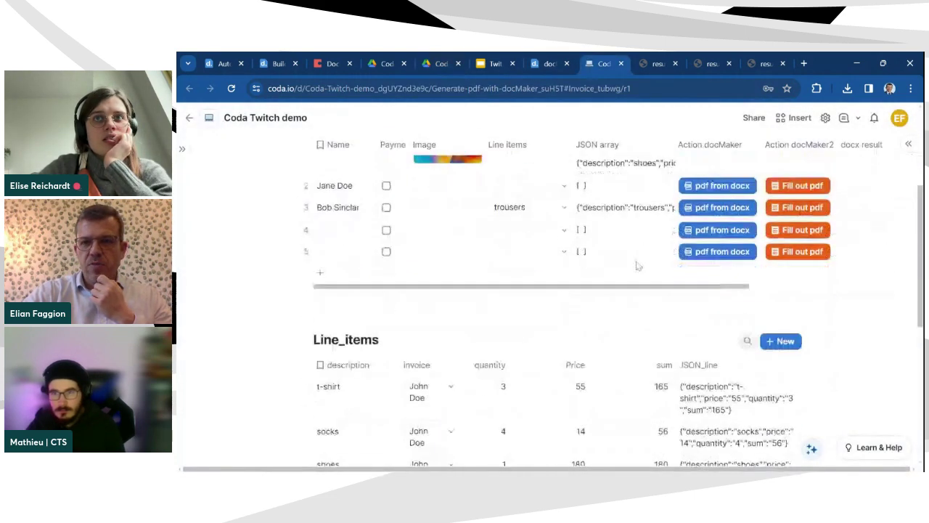
scroll(643, 261, down, 3)
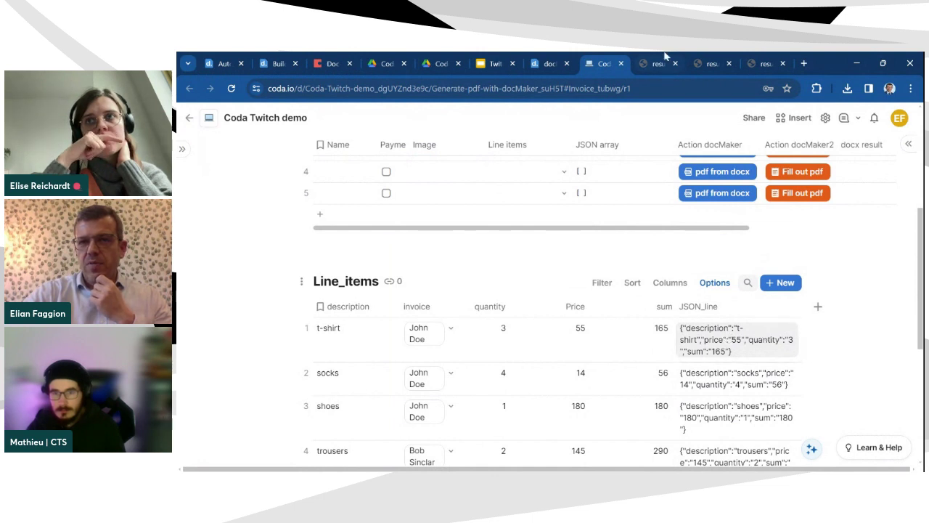
Step: Switch to the Coda invoice template 2 document and insert an empty line directly below the {#emargement} tag
click(498, 61)
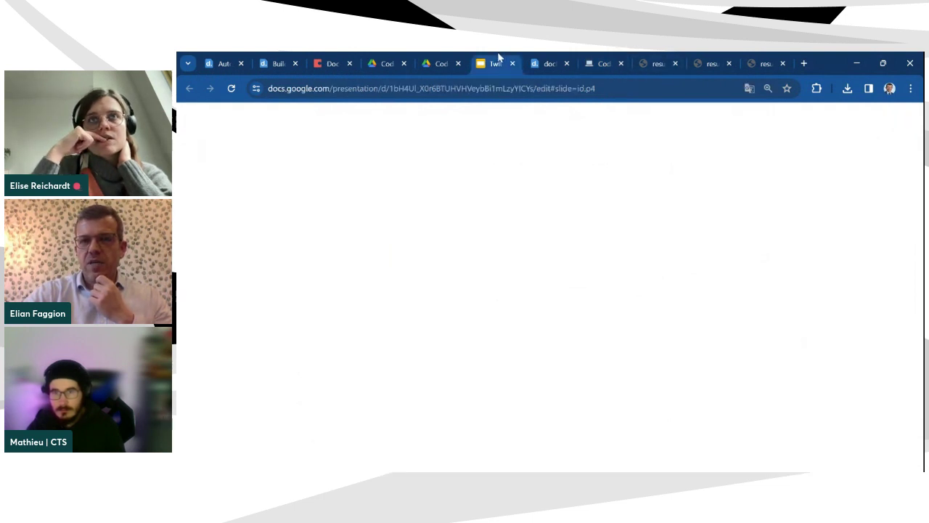
click(439, 62)
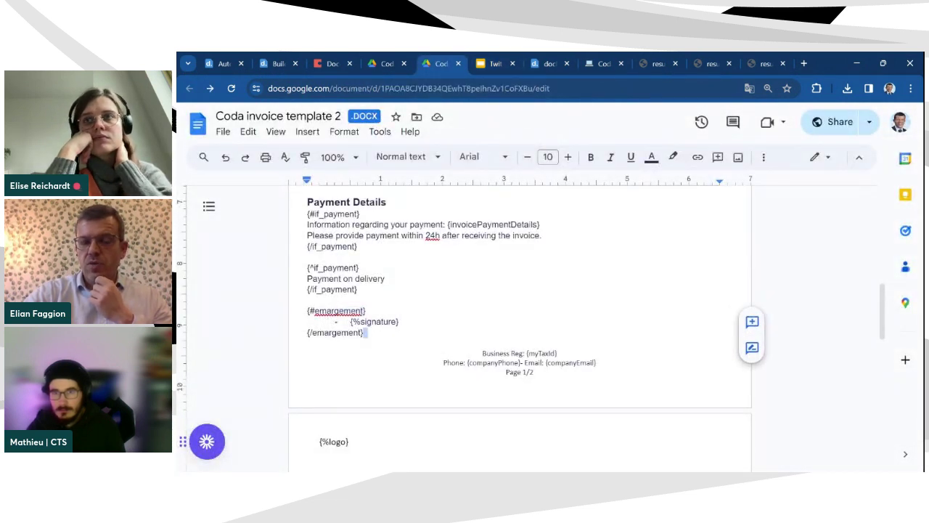
click(366, 310)
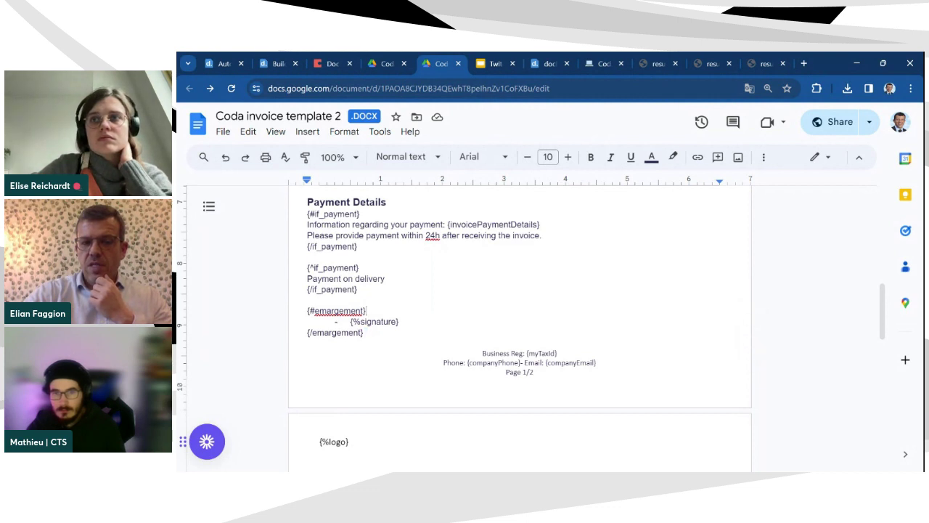
key(Return)
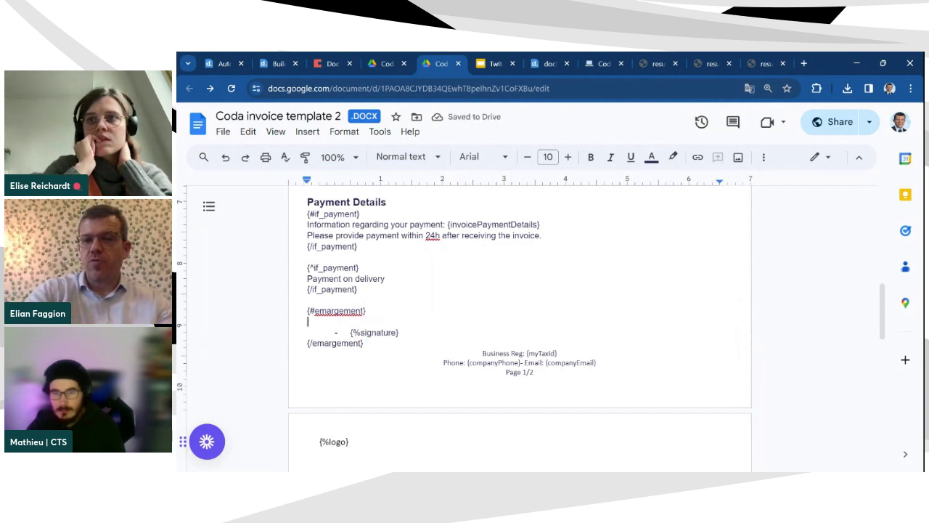
Step: Replace the {quantity} tag in the line items row of the invoice table with {%signature}
scroll(519, 327, up, 4)
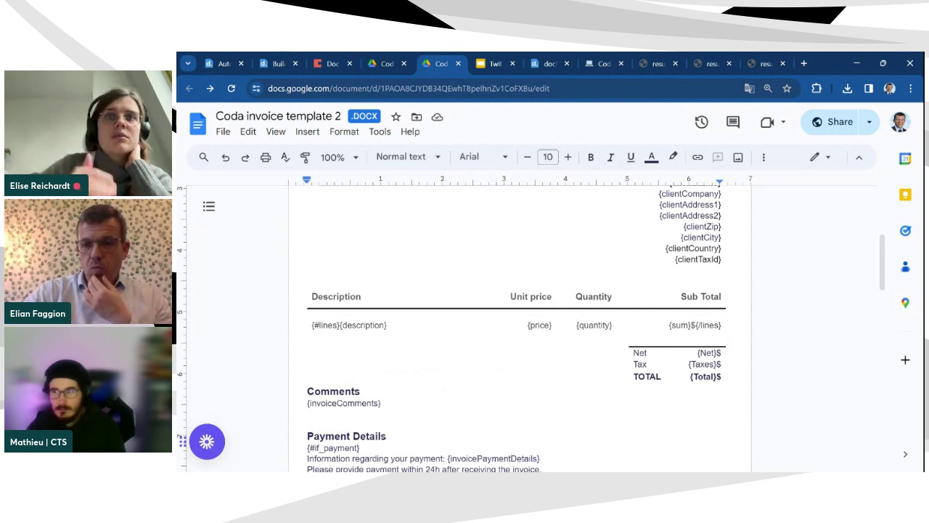
drag(573, 325, 719, 324)
click(577, 325)
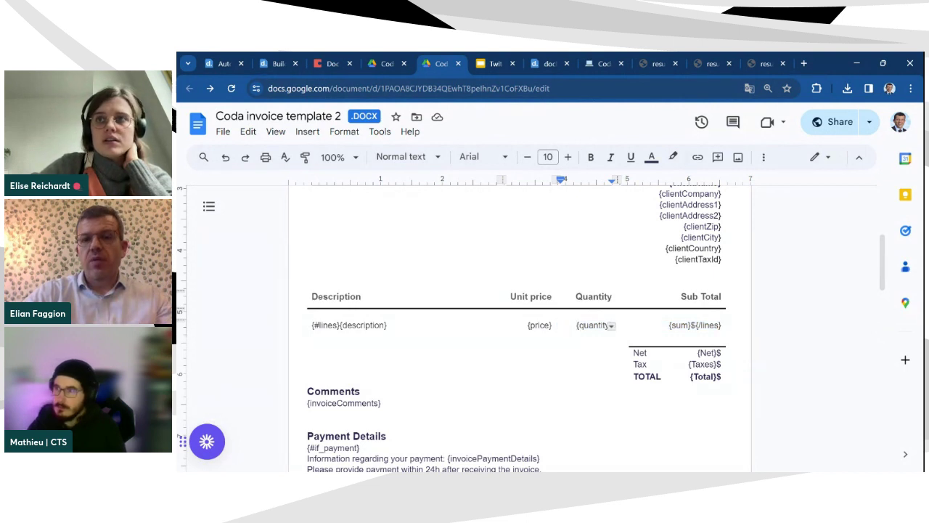
text(%)
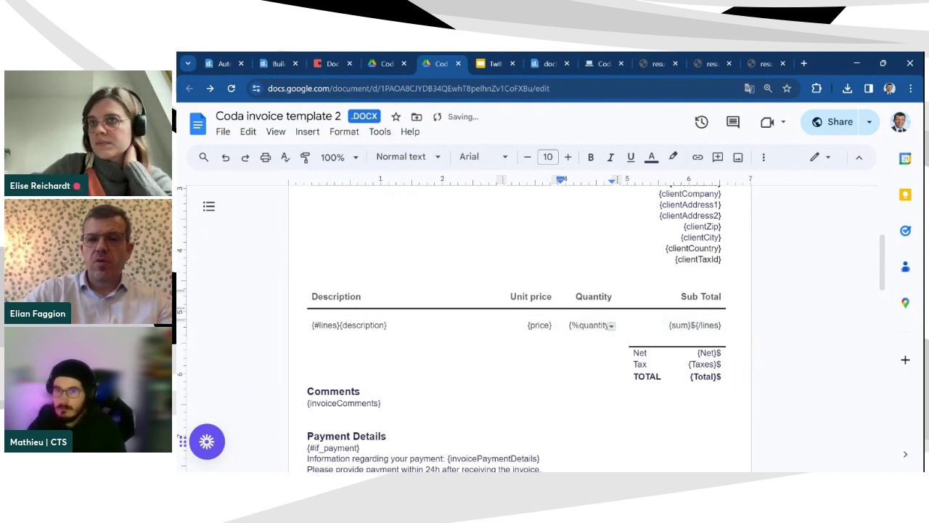
double_click(580, 325)
text(signature)
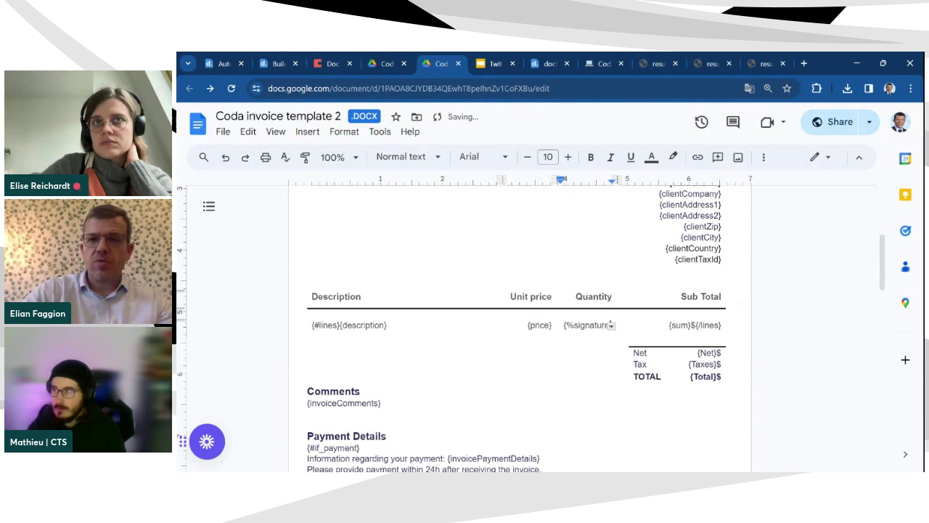
Step: Rename the Quantity column header of the invoice table to Signature
click(612, 297)
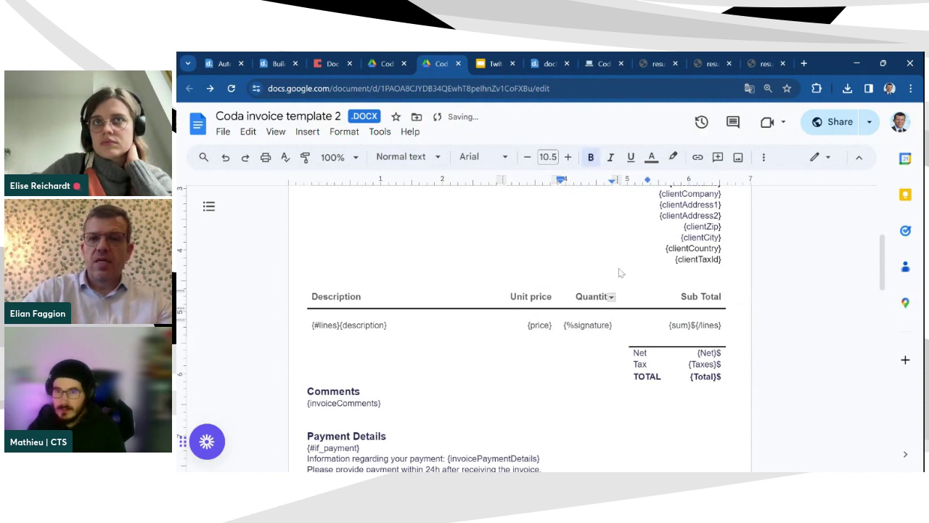
key(ctrl+shift+Left)
text(Signatu)
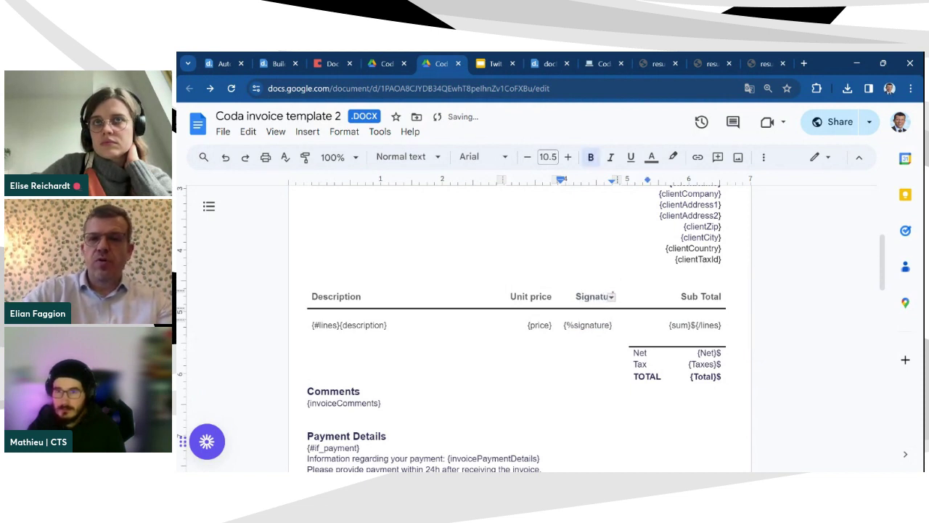
text(r)
key(Down)
key(Right)
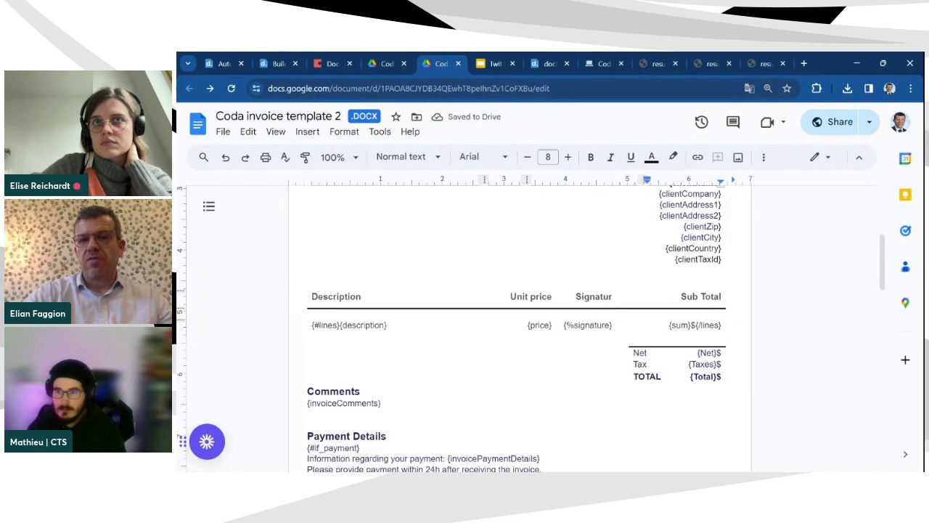
click(612, 296)
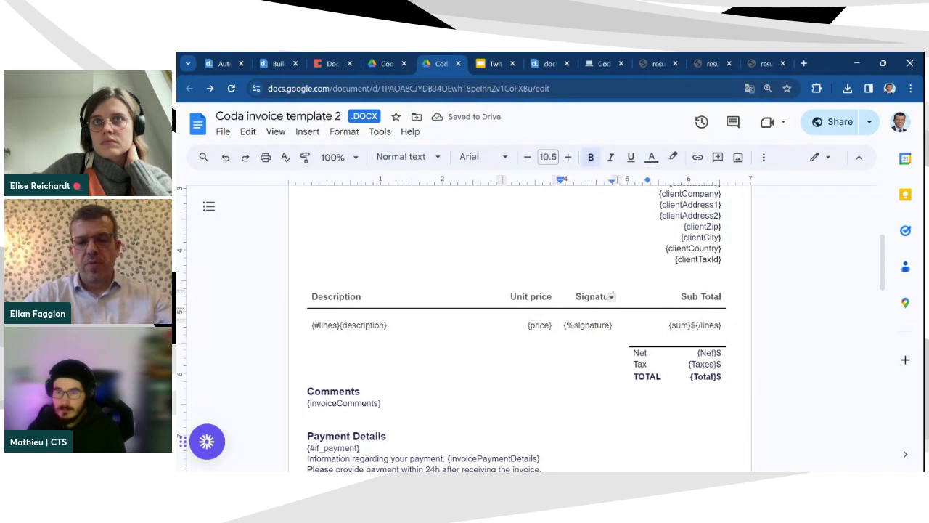
text(e)
click(864, 291)
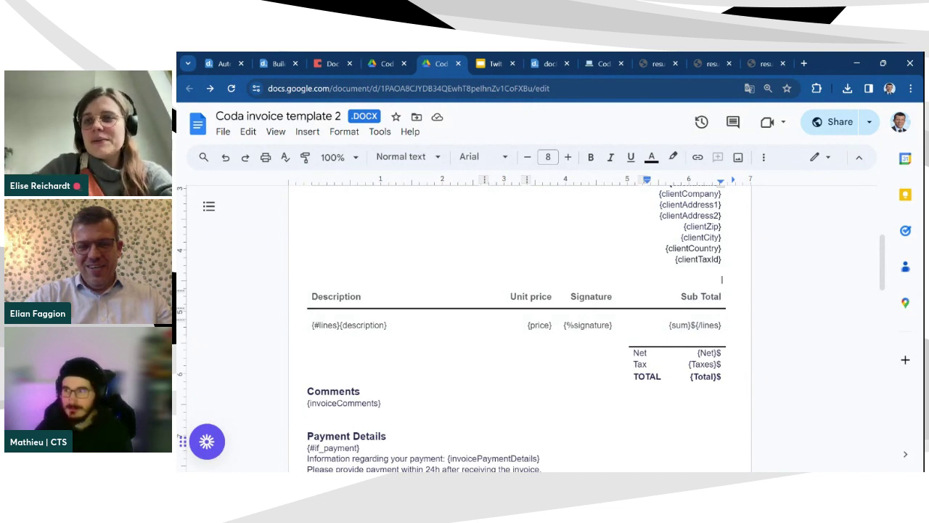
Step: Switch to the Coda Twitch demo doc and try to run the pdf from docx action for the first Invoice row
scroll(519, 326, up, 3)
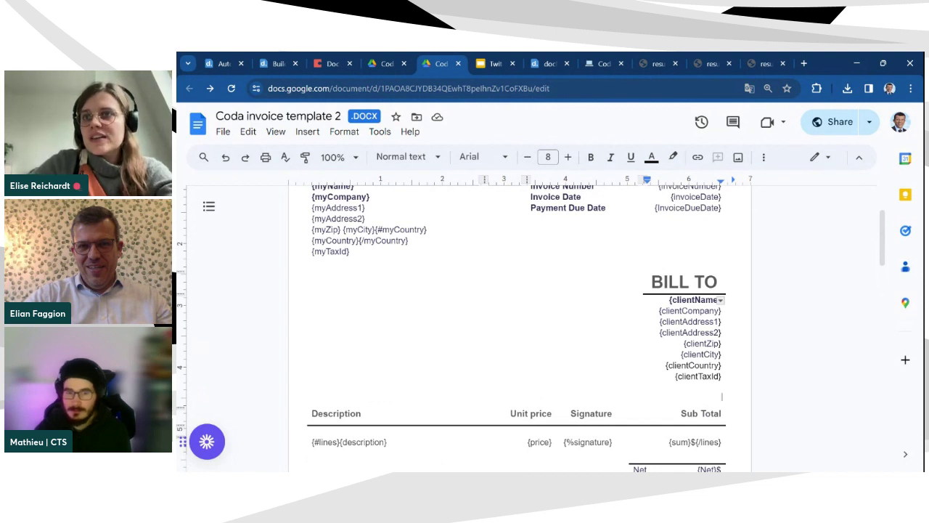
scroll(519, 326, up, 3)
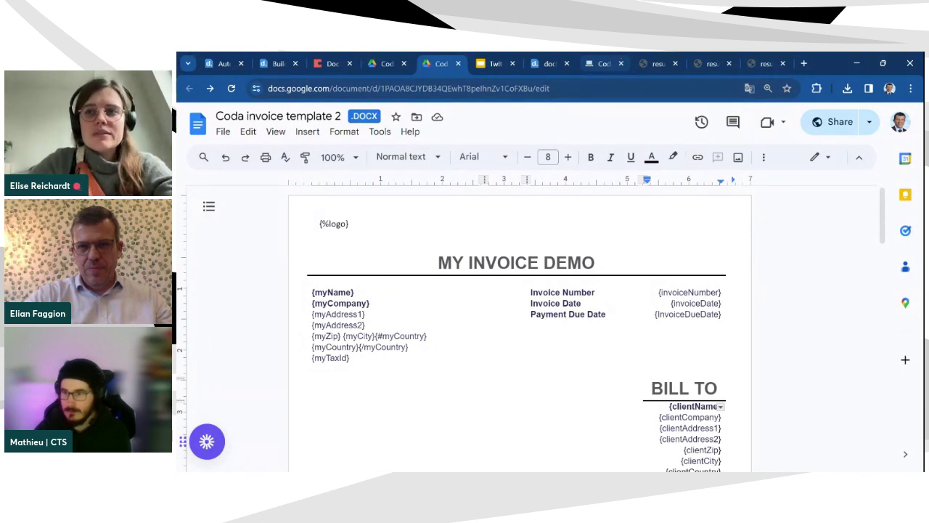
click(620, 58)
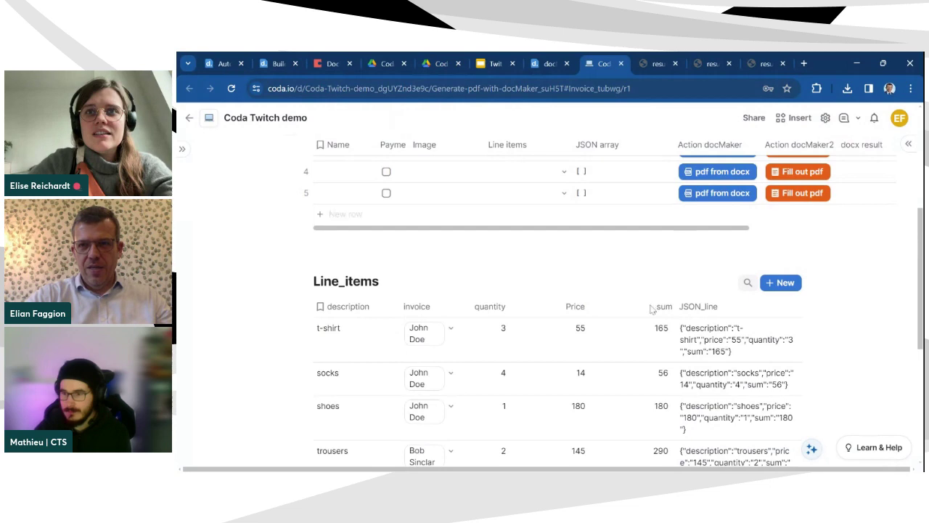
scroll(651, 310, up, 5)
scroll(651, 310, down, 1)
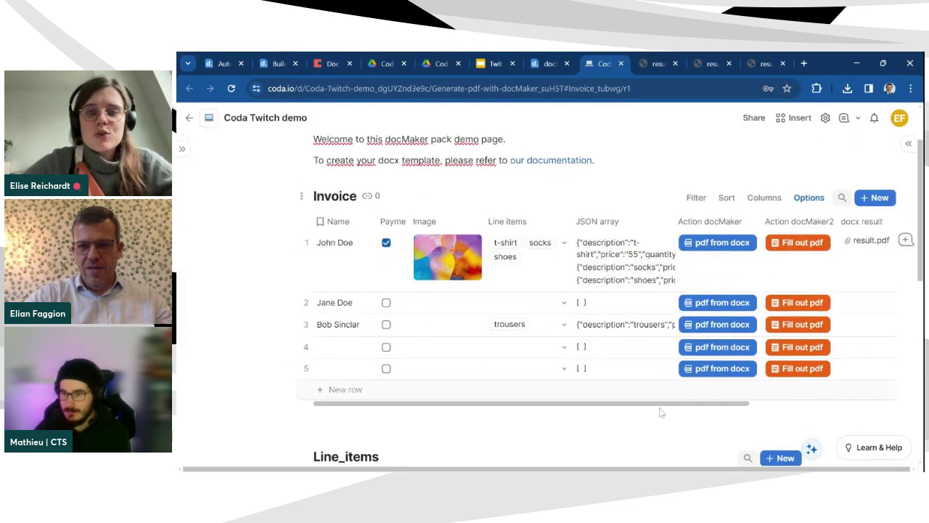
drag(667, 404, 786, 407)
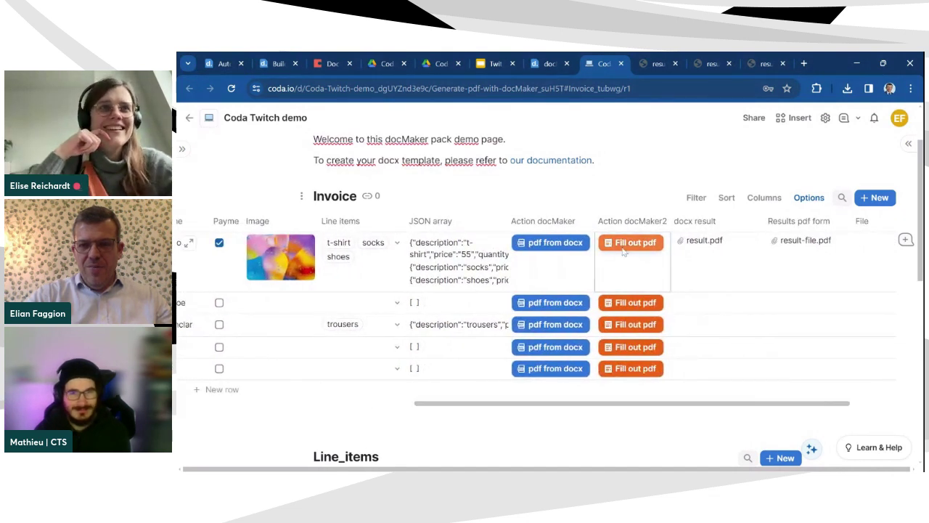
click(566, 244)
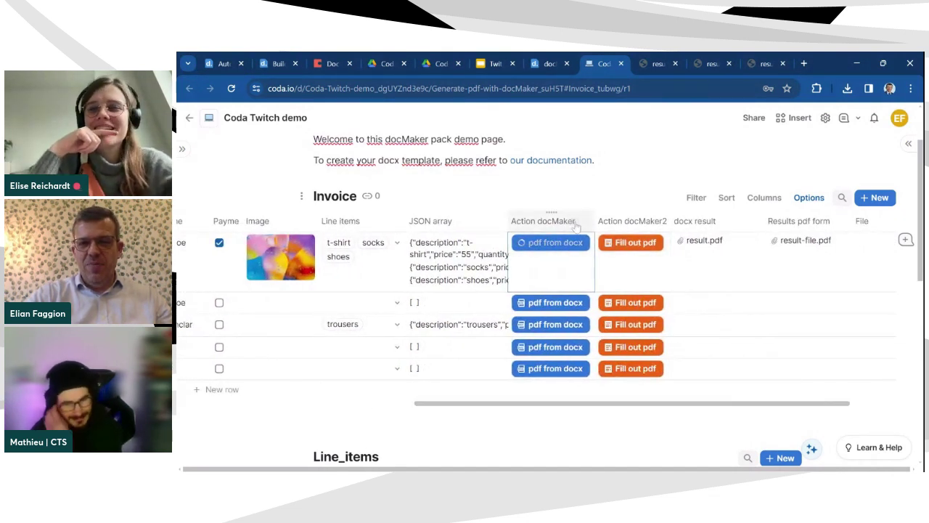
Step: Review the pdf from docx button's template, options and results column settings, and dismiss the generation error notification
right_click(566, 247)
scroll(654, 363, down, 6)
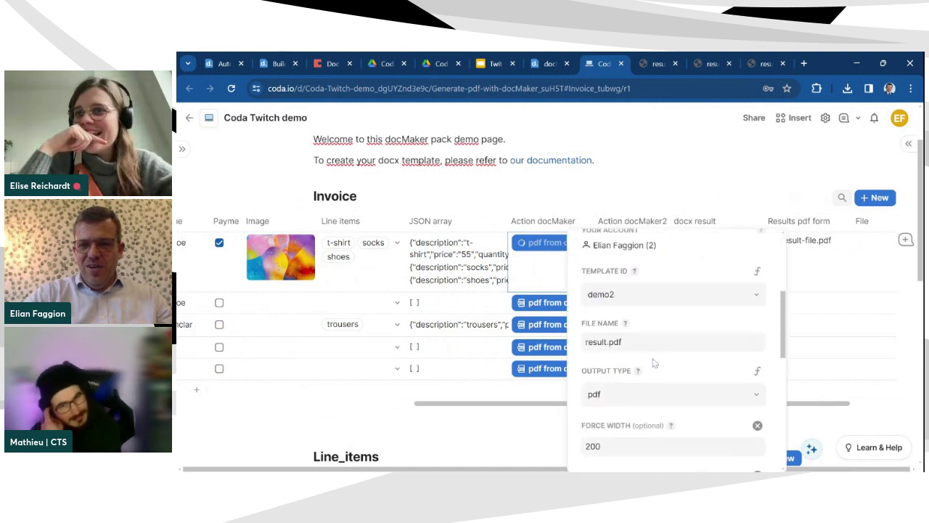
scroll(655, 362, down, 3)
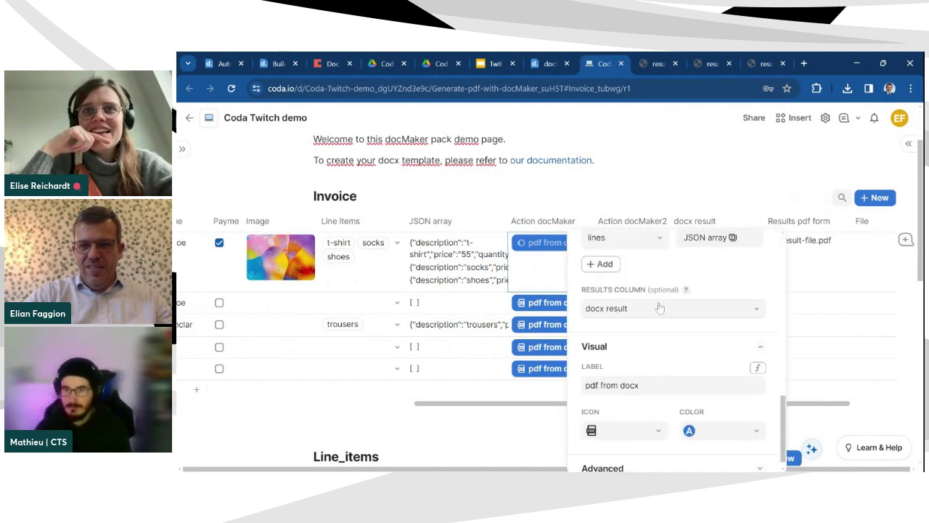
scroll(659, 308, up, 7)
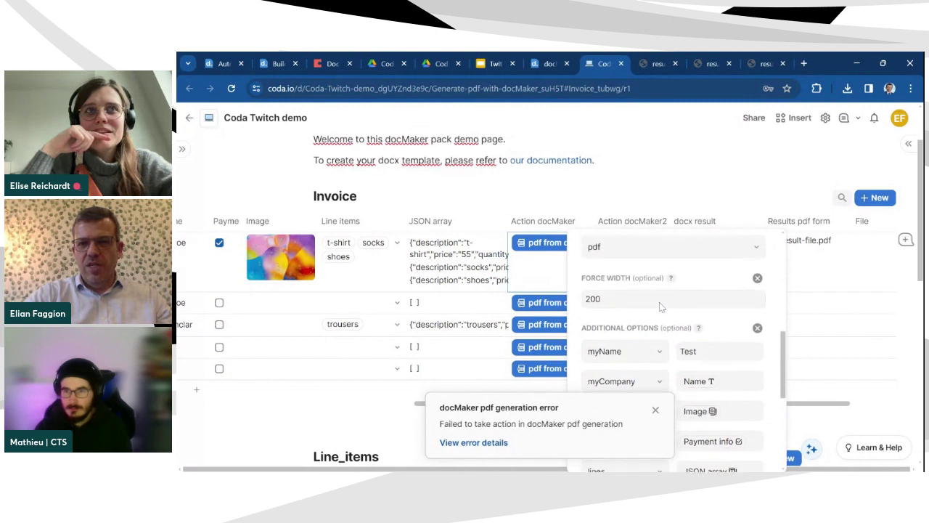
click(655, 410)
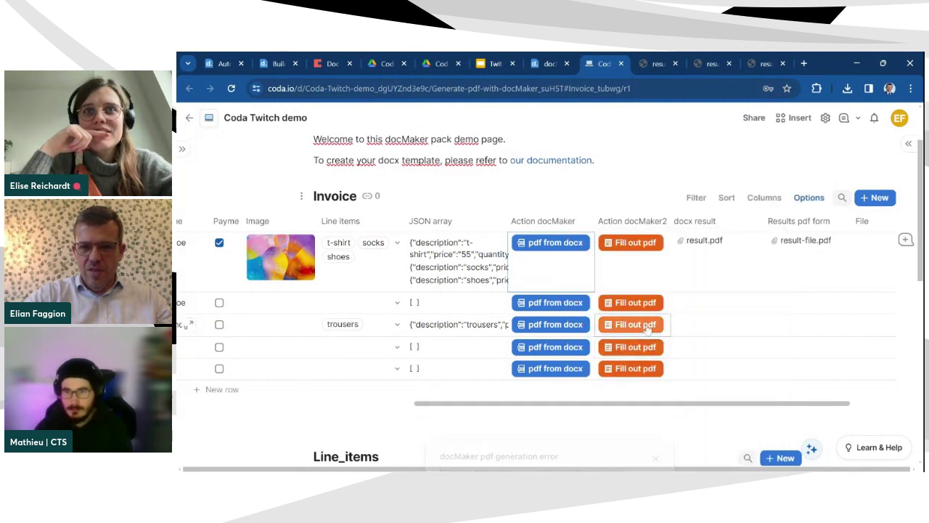
Step: Set the output type of the pdf from docx button to docx and close its settings
click(548, 245)
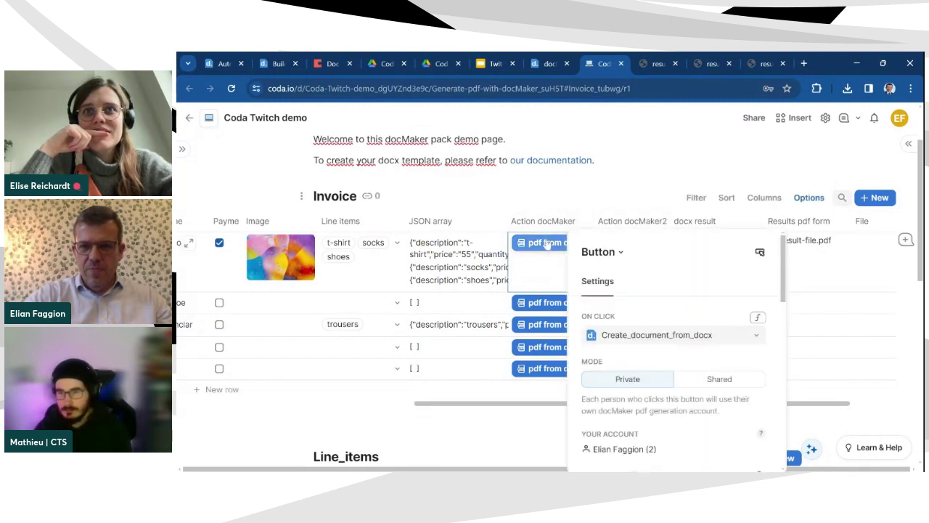
scroll(741, 345, down, 5)
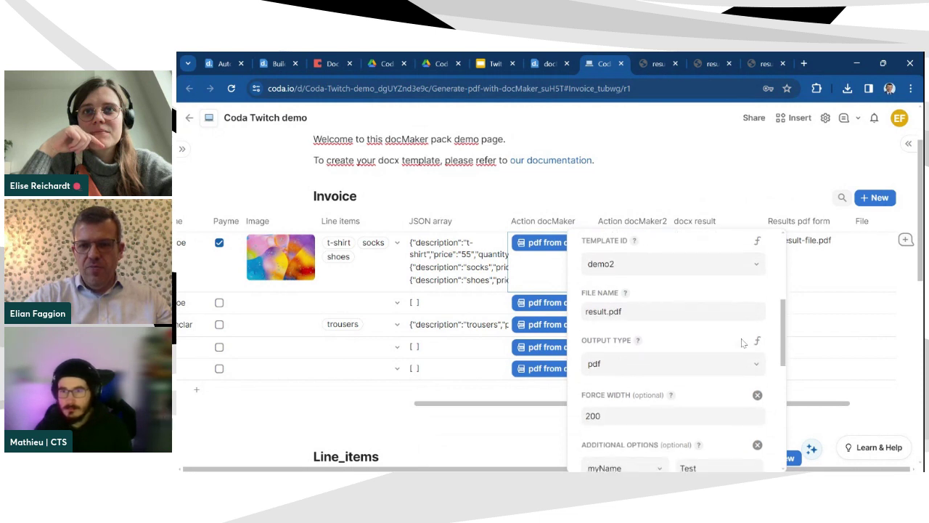
click(683, 248)
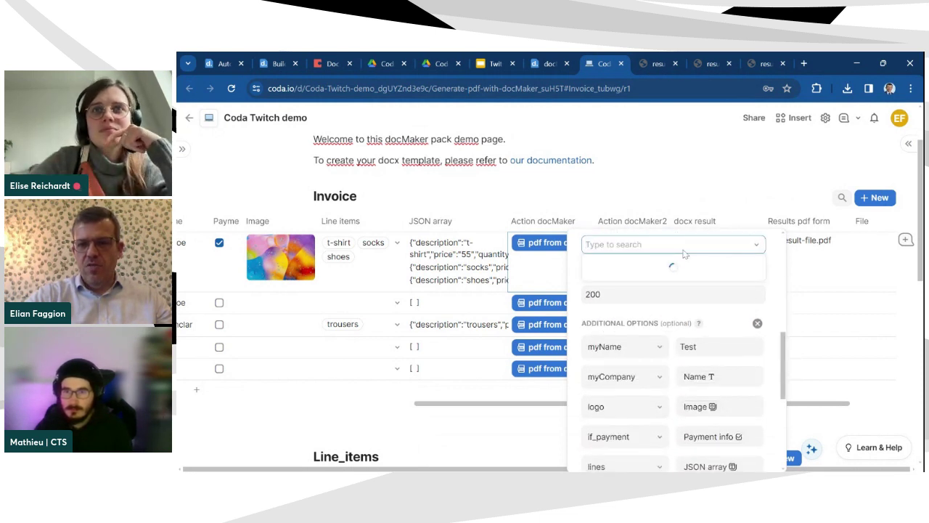
click(657, 285)
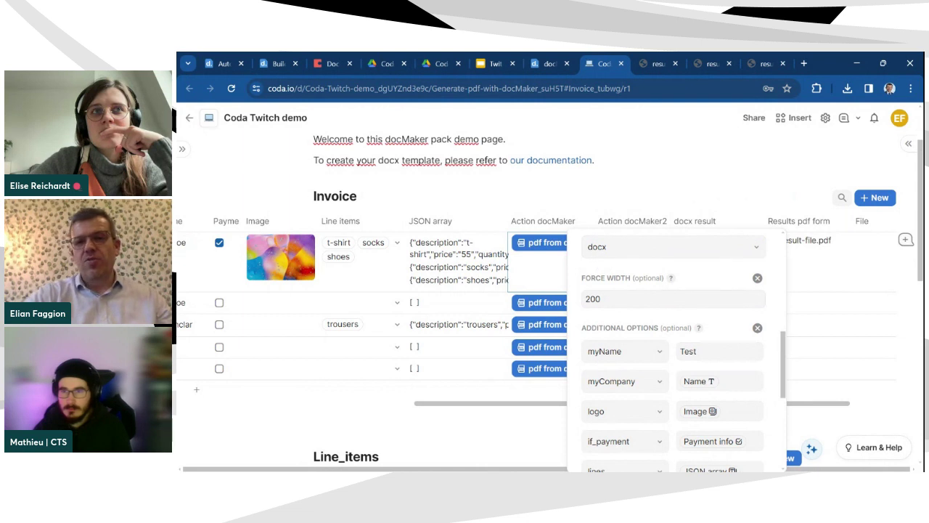
scroll(724, 268, up, 2)
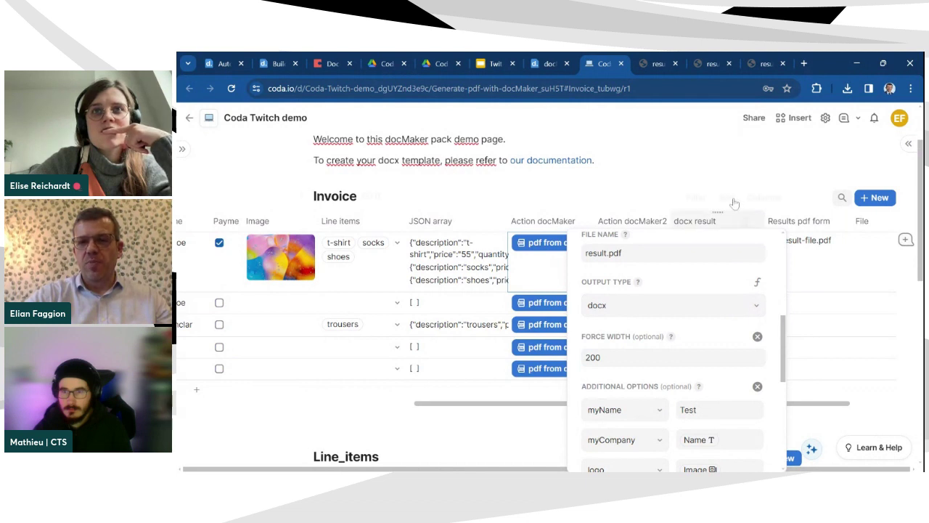
scroll(639, 264, down, 1)
scroll(703, 365, down, 3)
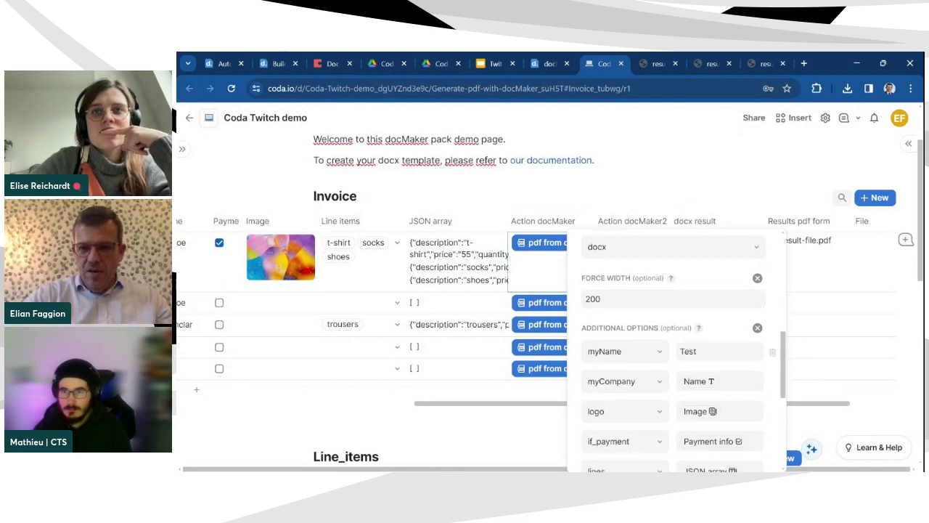
scroll(701, 367, up, 5)
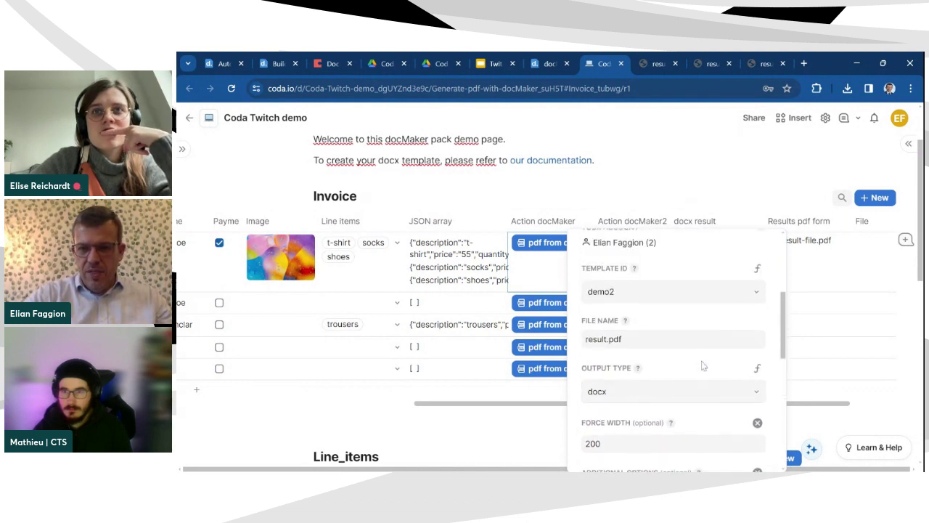
click(645, 163)
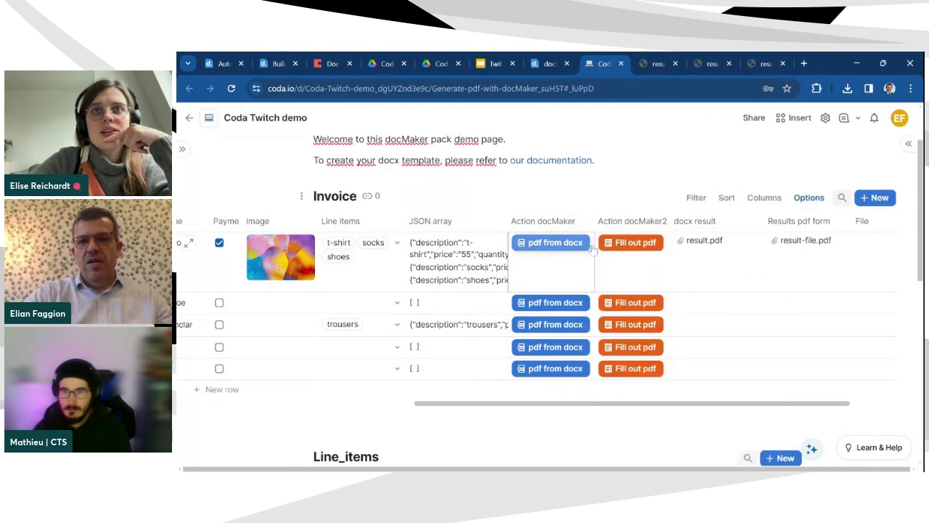
click(661, 222)
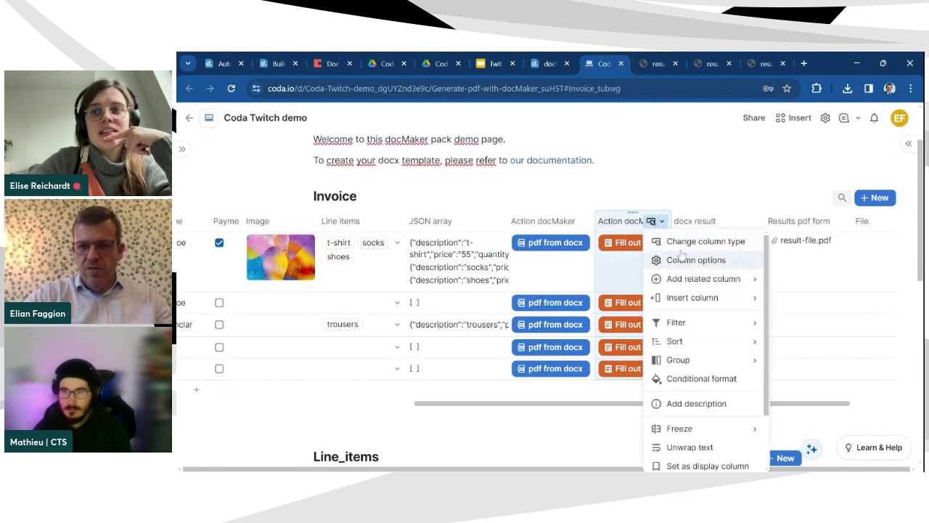
click(721, 299)
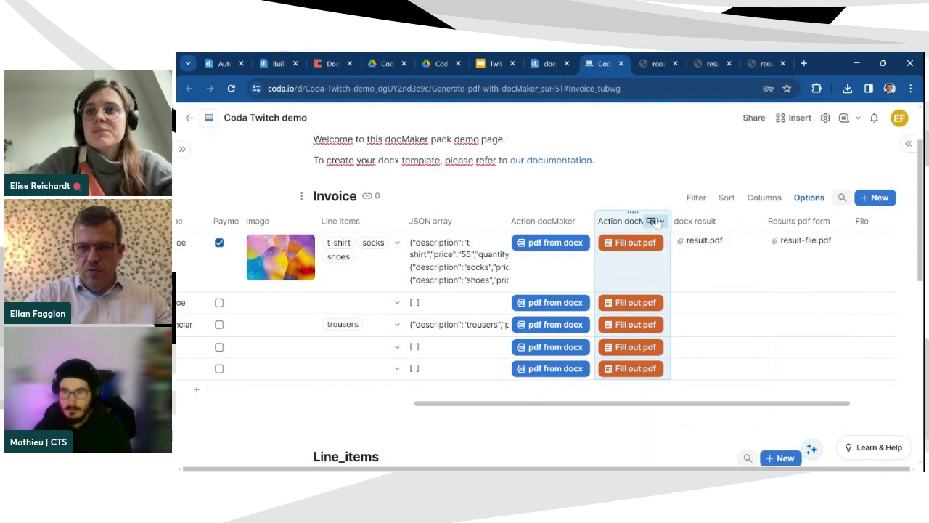
click(657, 221)
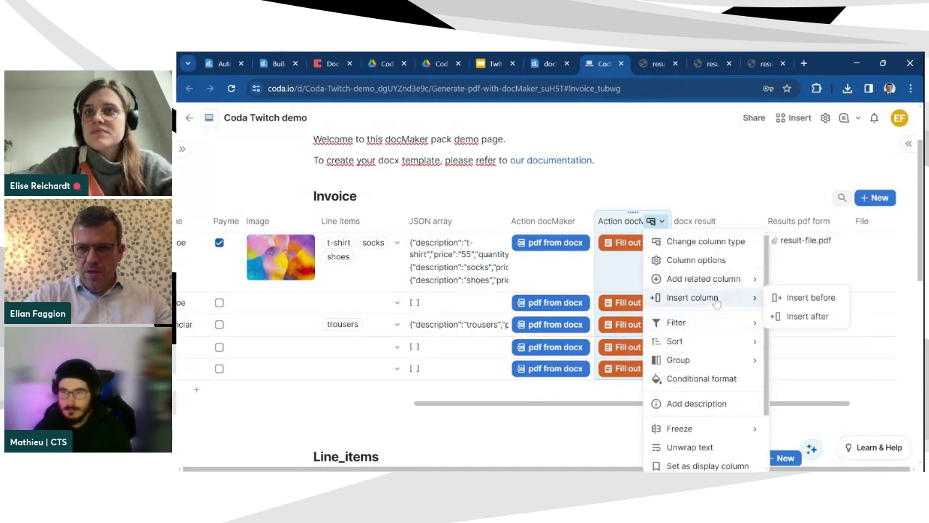
click(716, 304)
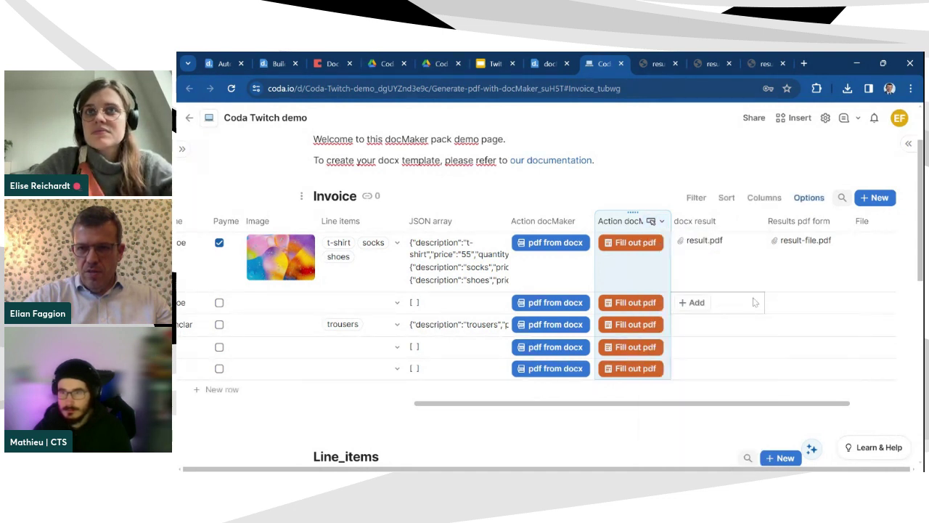
Step: Insert a column before the Fill out pdf button column of the Invoice table and set its type to Button
click(661, 222)
mouse_move(709, 302)
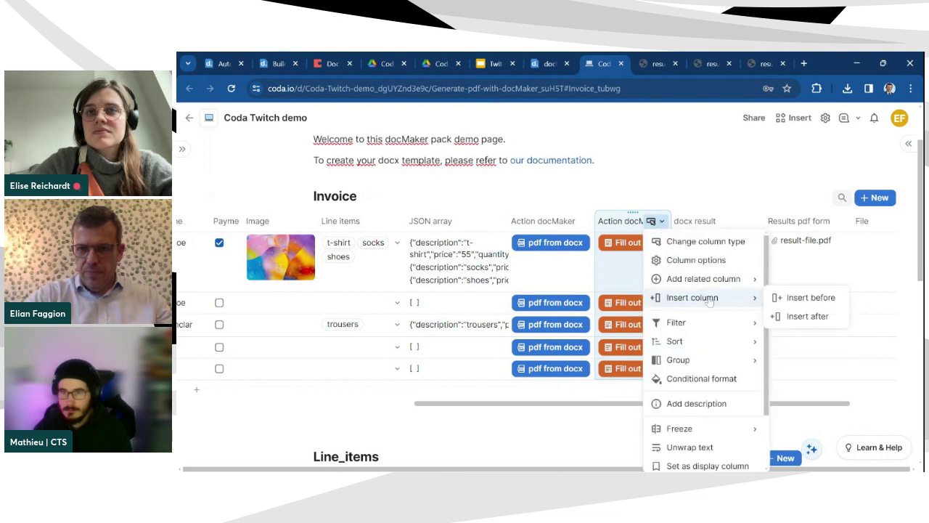
click(775, 300)
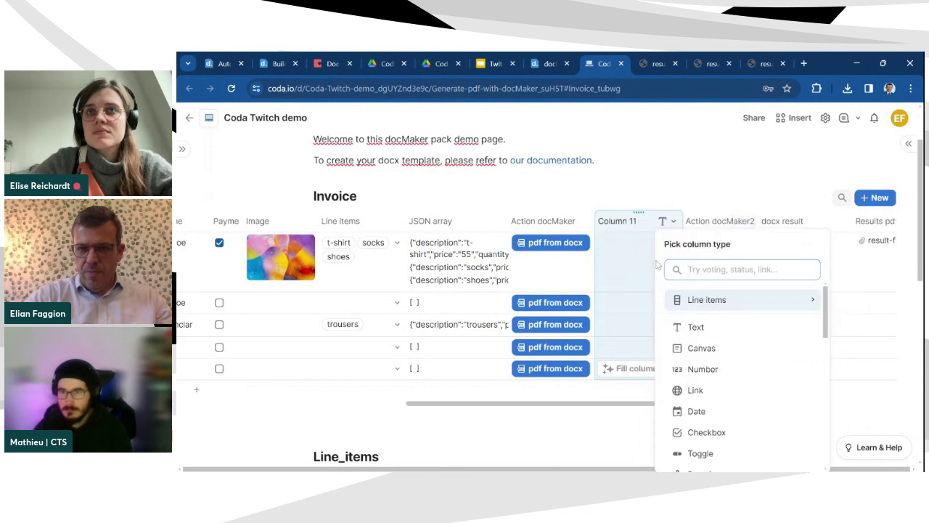
click(619, 251)
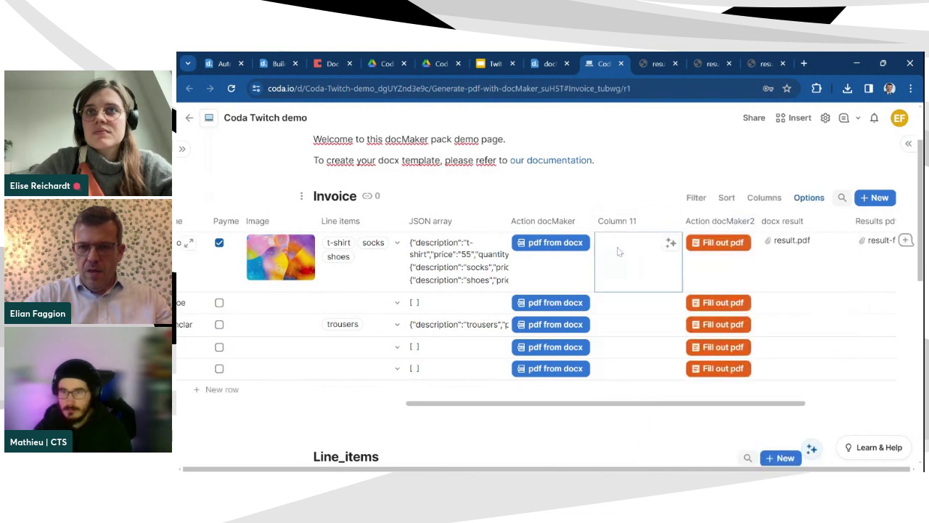
click(674, 220)
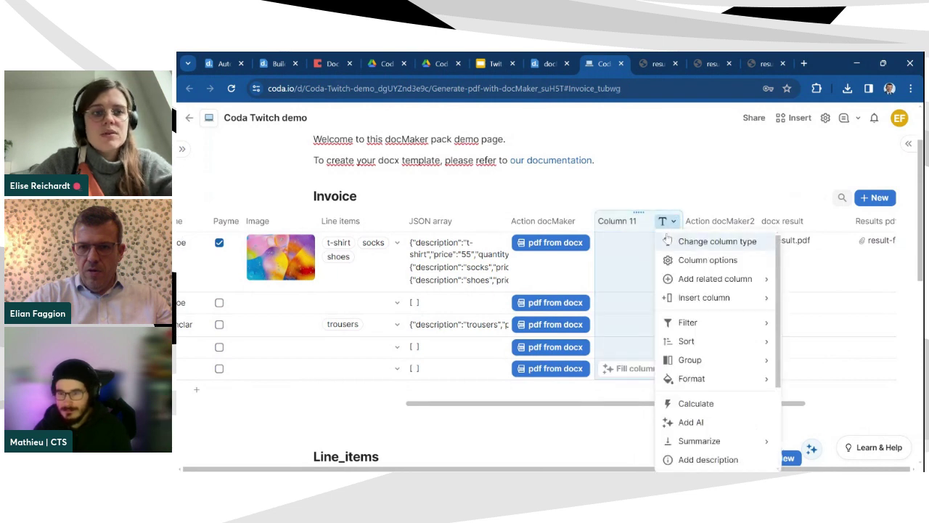
click(667, 240)
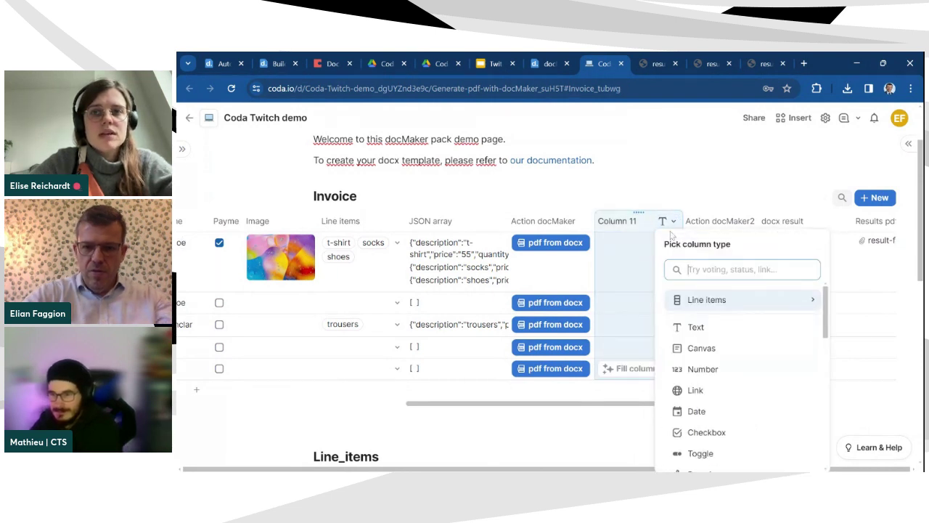
text(butto)
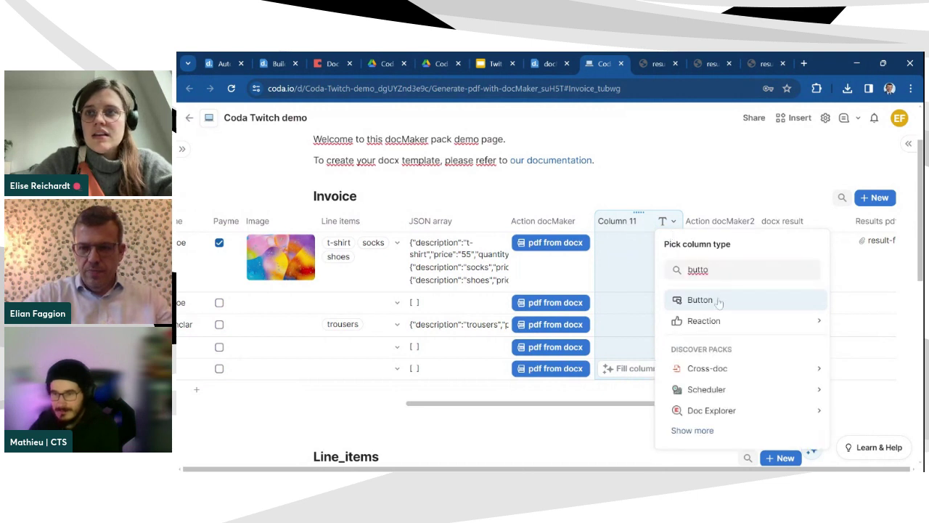
key(Return)
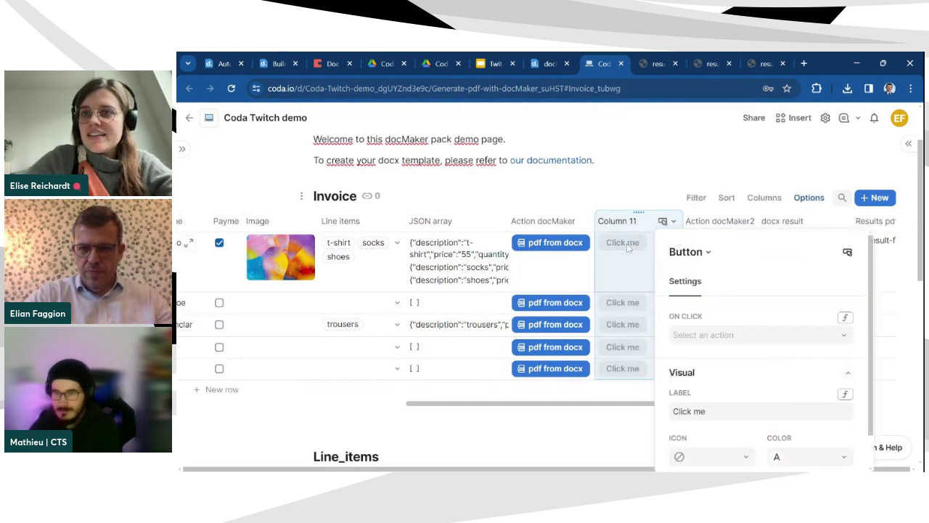
Step: Set the new button's on-click action to docMaker's Create_document_from_docx and go to its file name setting
click(694, 336)
text(docma)
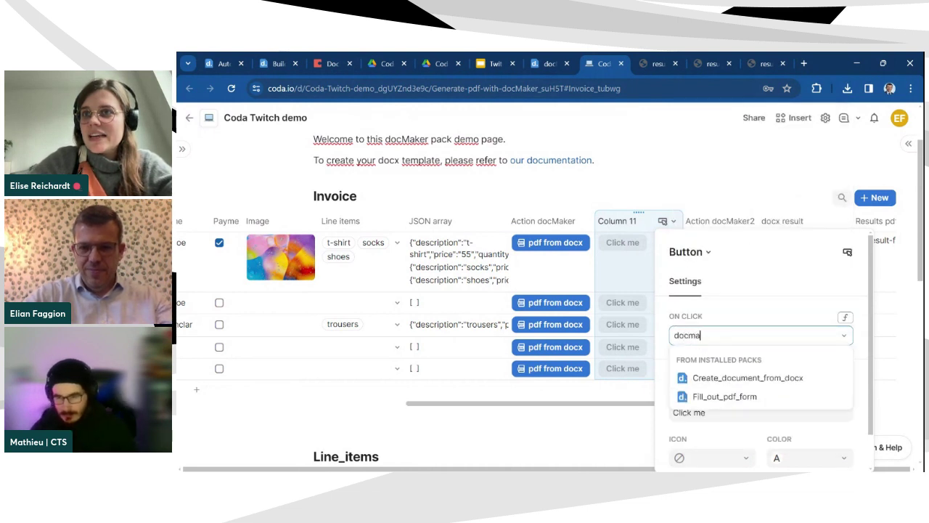
text(k)
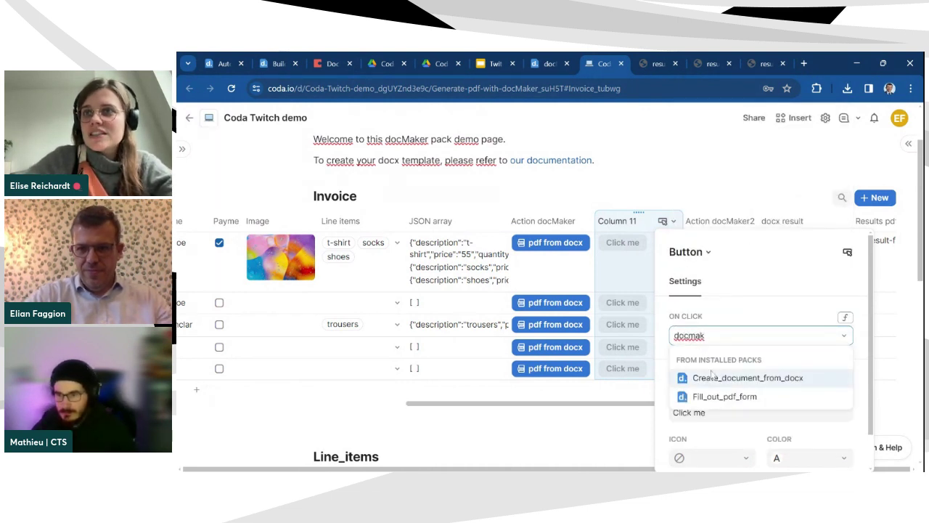
click(711, 375)
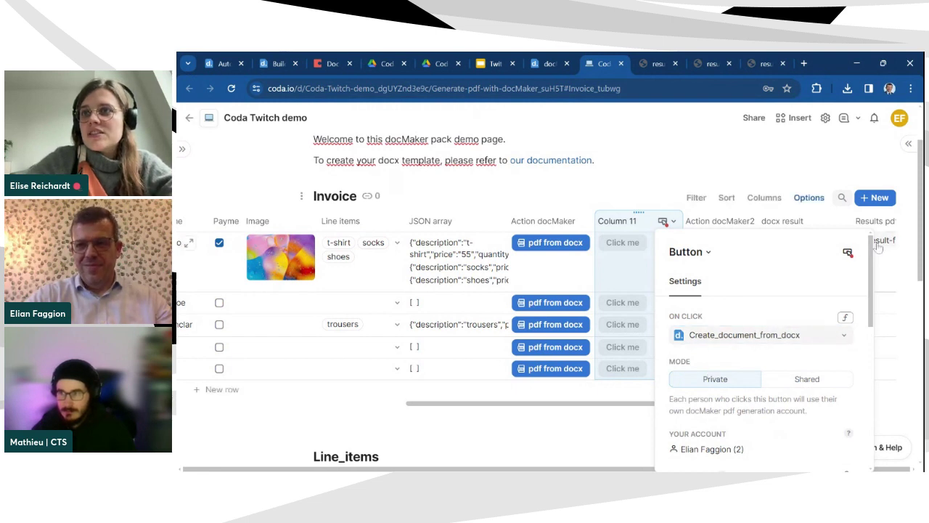
scroll(781, 305, down, 1)
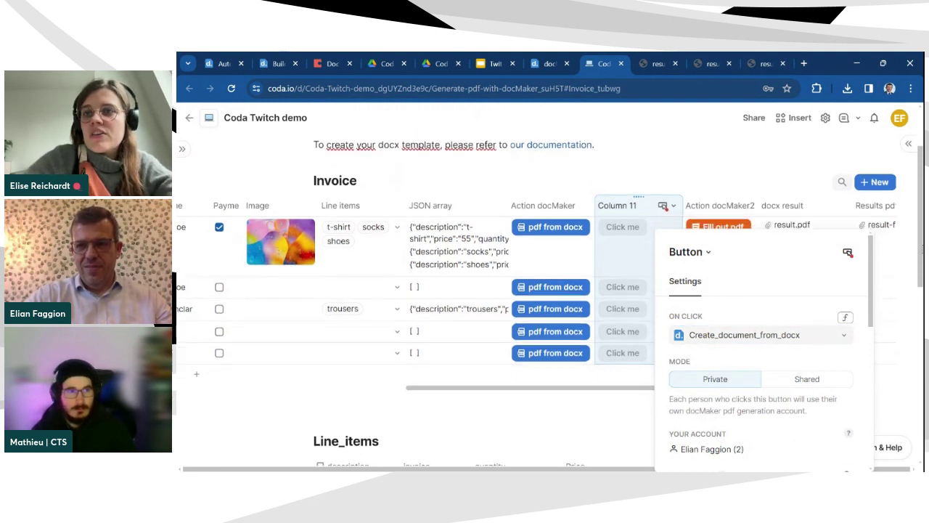
scroll(780, 306, down, 3)
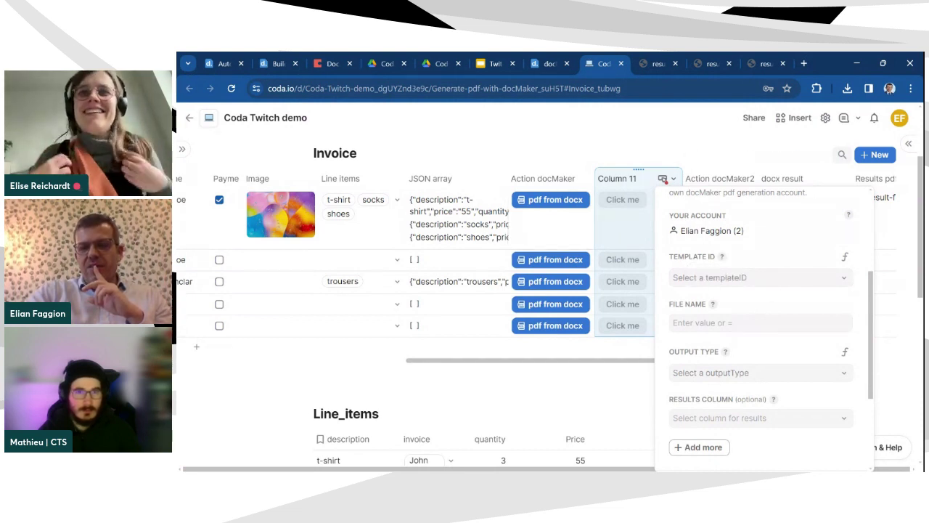
click(752, 322)
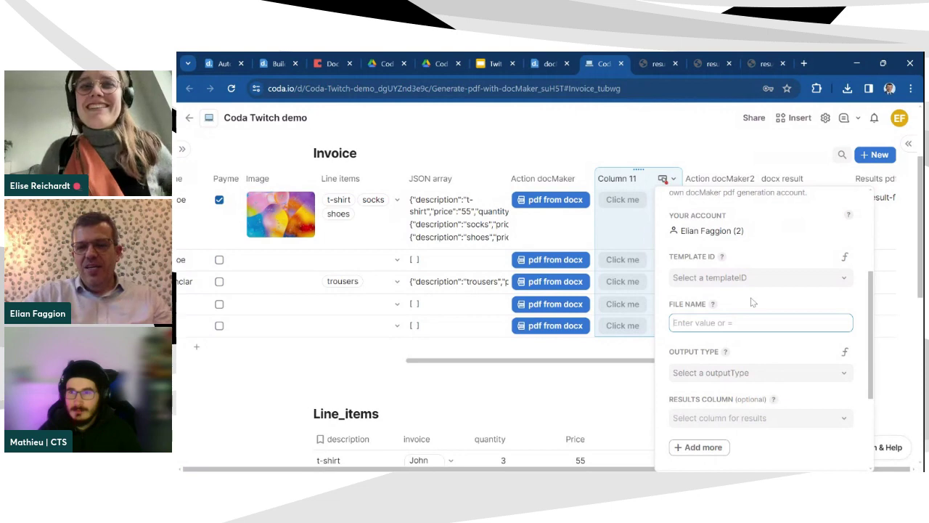
Step: Switch to the docMaker User guide, open the docx_fill_convert API parameters page and highlight the templateID and templateURL parameters
click(276, 64)
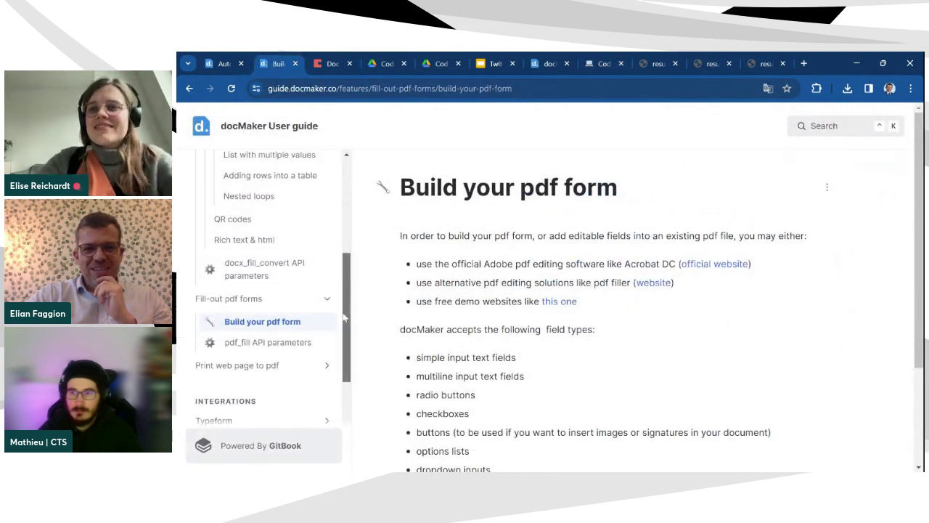
drag(346, 318, 352, 222)
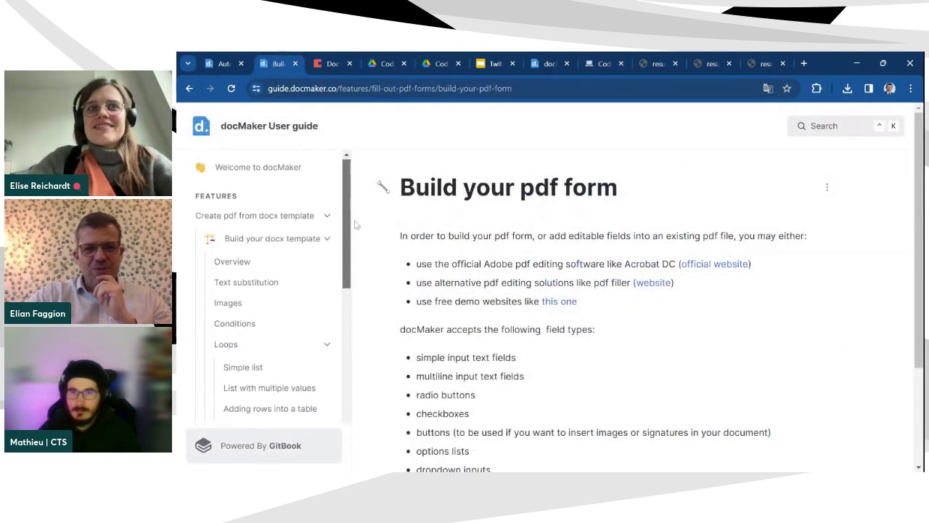
click(276, 240)
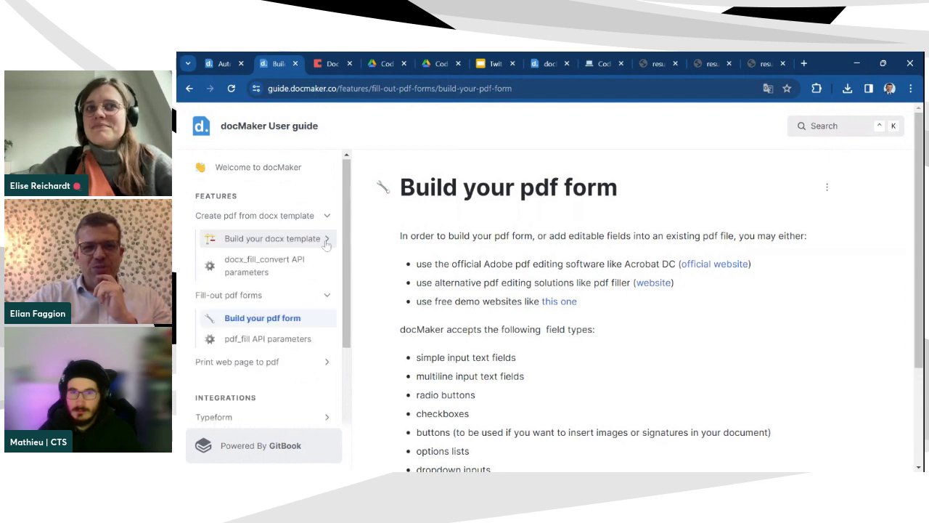
click(306, 267)
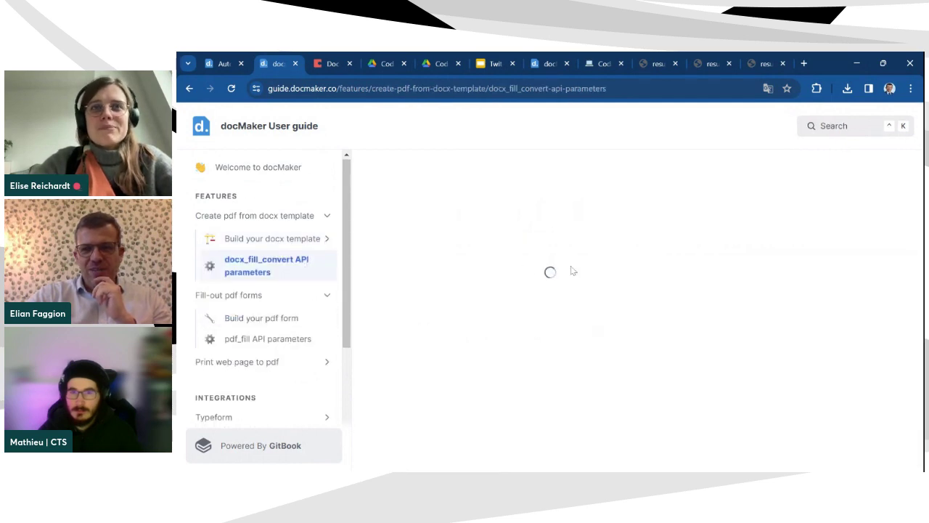
scroll(571, 270, down, 1)
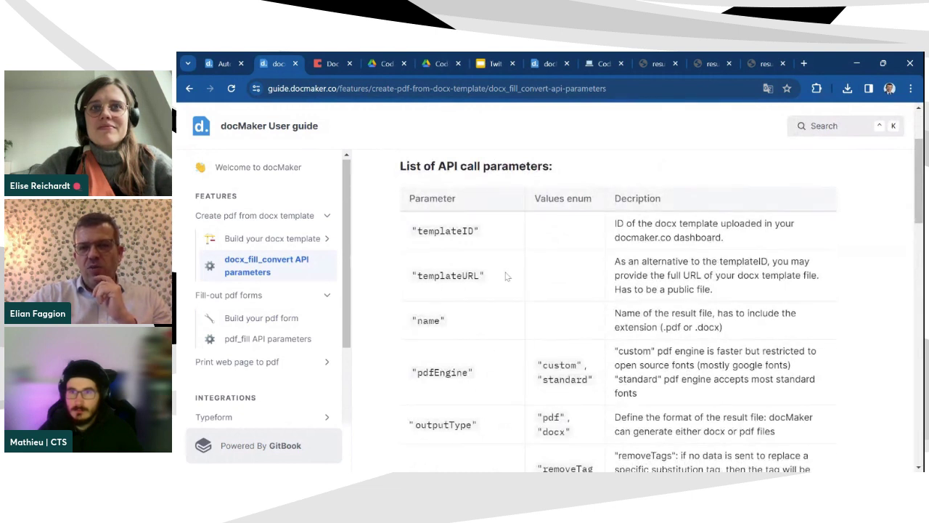
drag(508, 275, 410, 275)
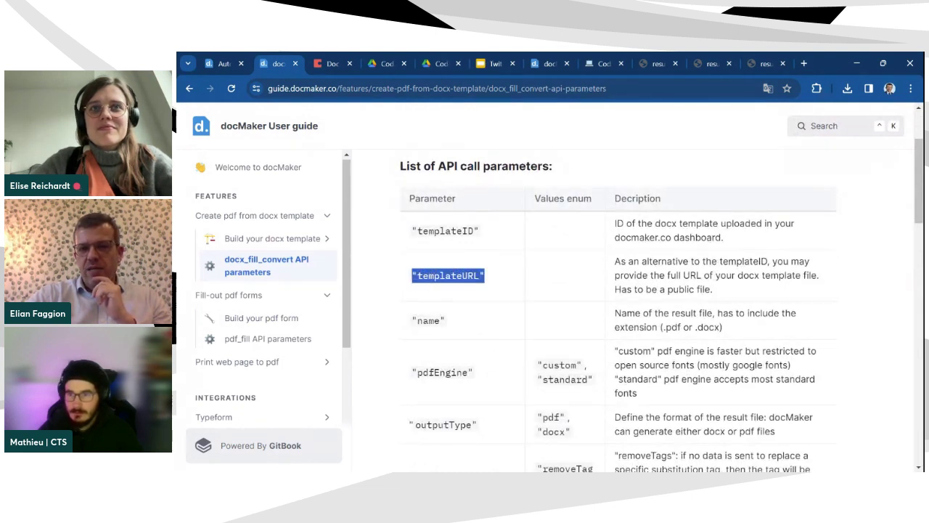
drag(481, 230, 423, 231)
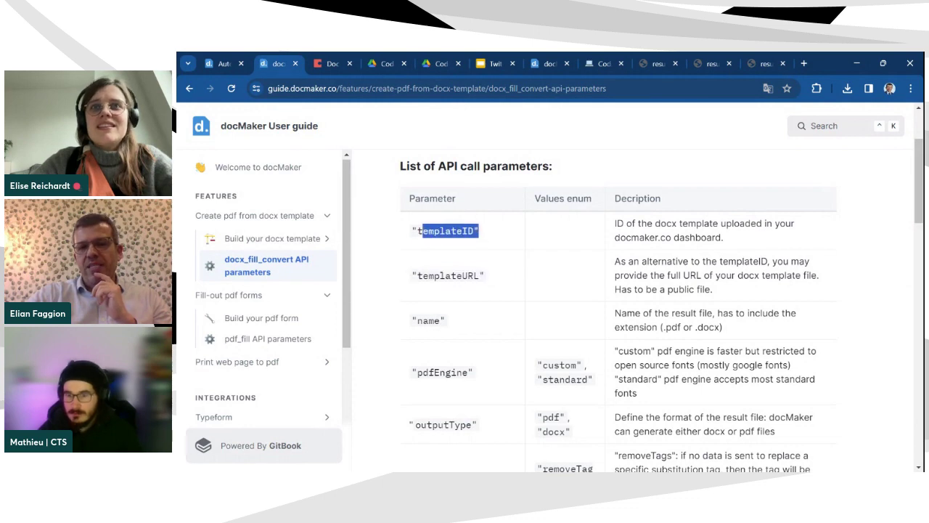
drag(499, 276, 410, 276)
Step: Return to the Coda Twitch demo doc and set the new button's file name to the docx result column
click(604, 63)
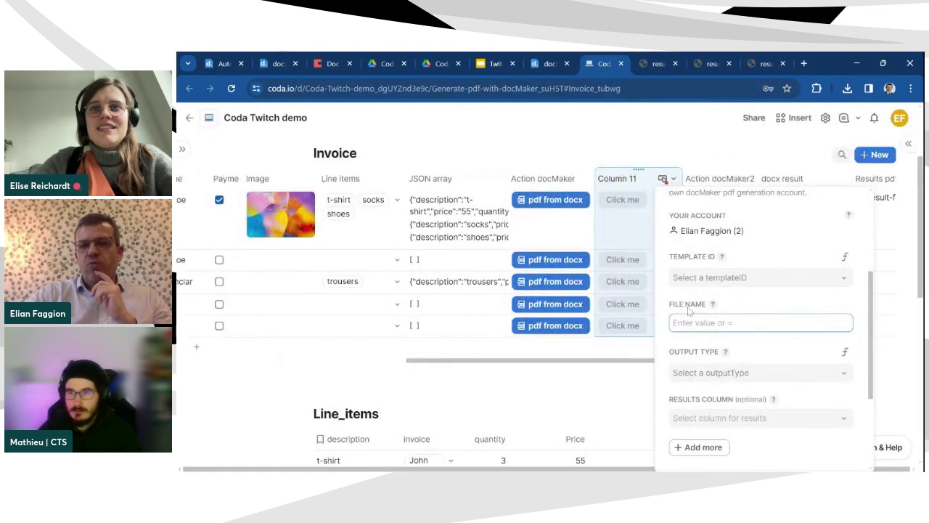
click(726, 322)
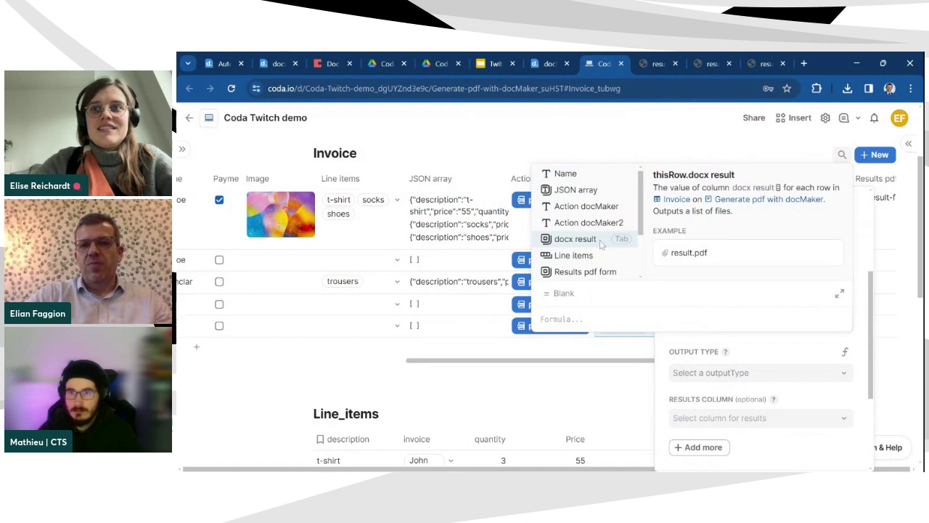
click(574, 240)
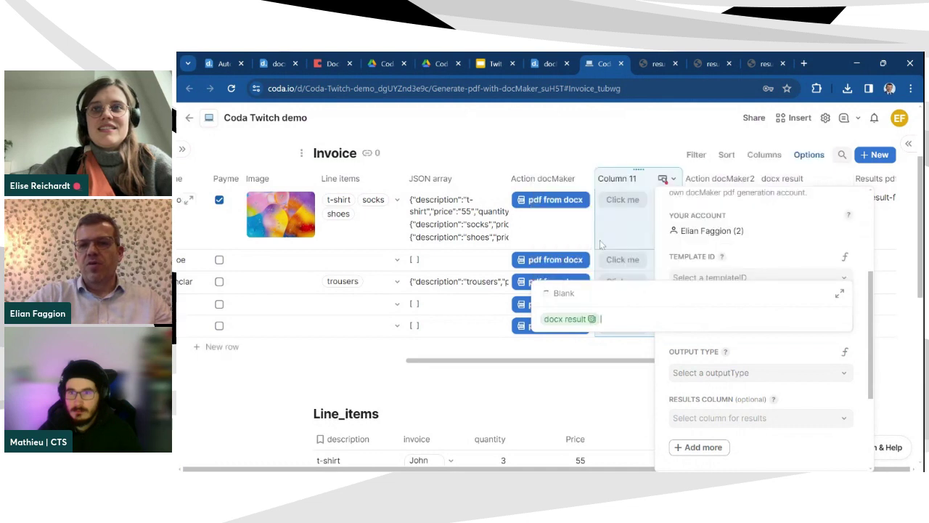
click(789, 237)
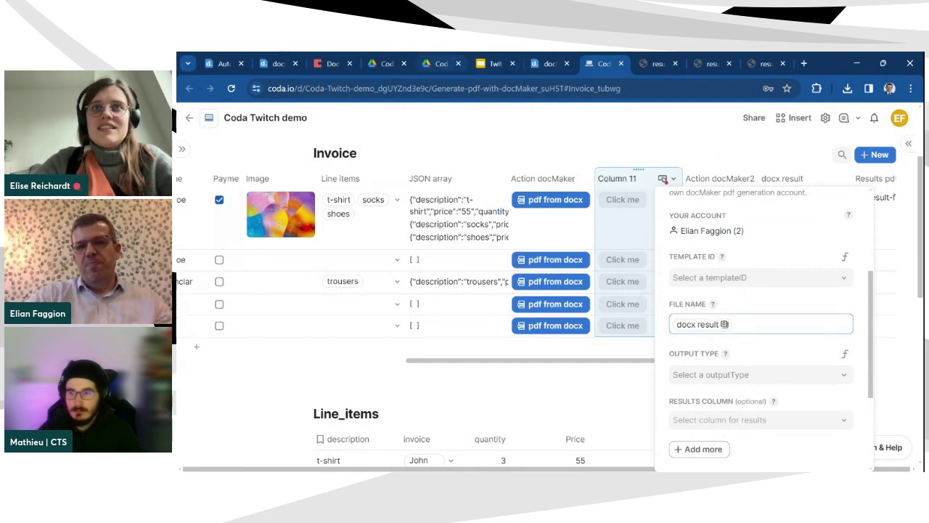
Step: Examine the API call parameters list in the docMaker User guide and highlight the templateURL parameter again
click(280, 64)
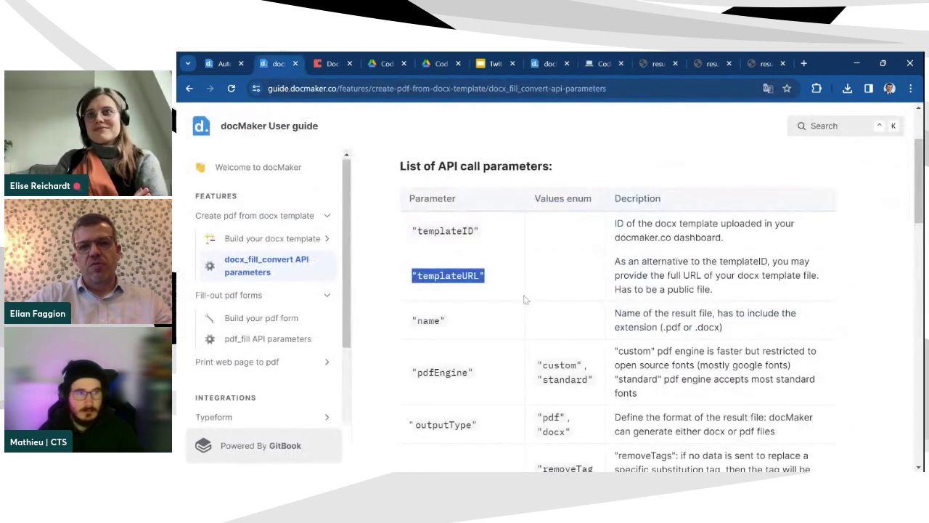
scroll(524, 304, down, 10)
scroll(524, 306, down, 4)
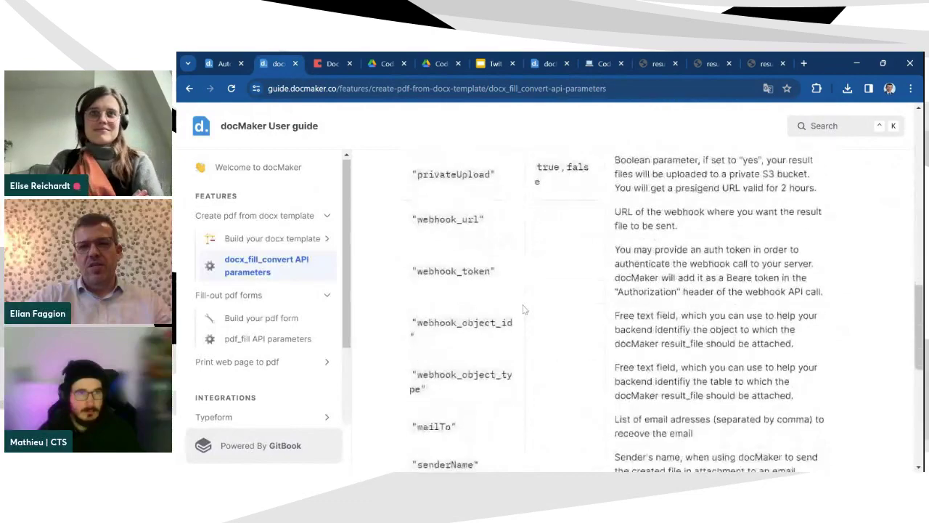
scroll(525, 305, up, 8)
scroll(529, 313, up, 8)
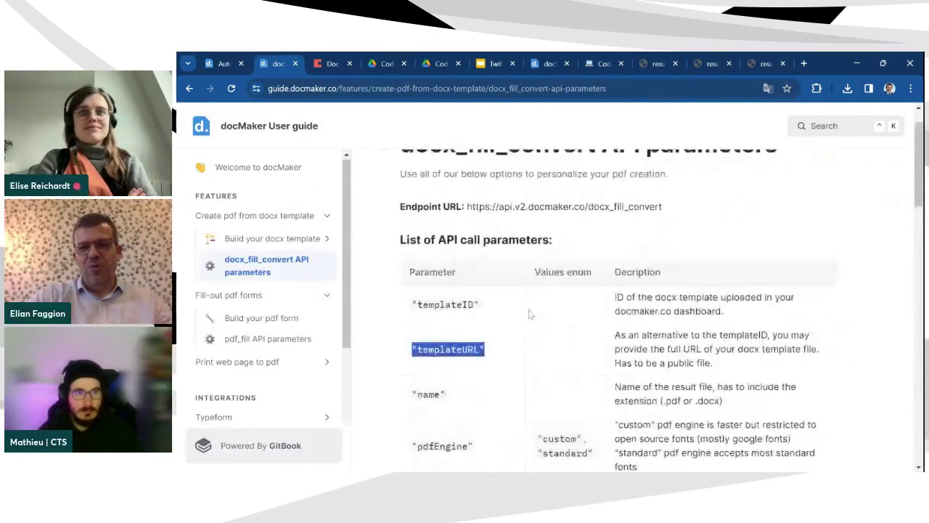
scroll(529, 314, down, 4)
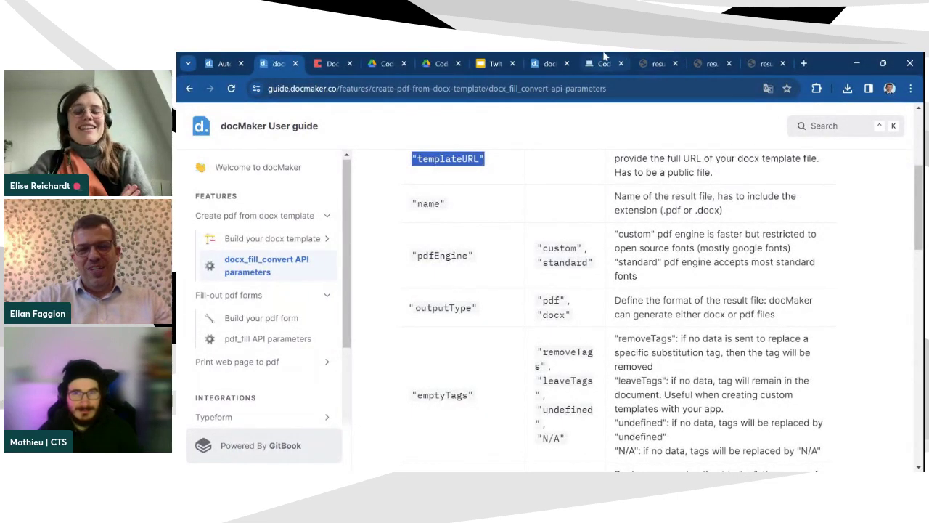
scroll(507, 175, up, 1)
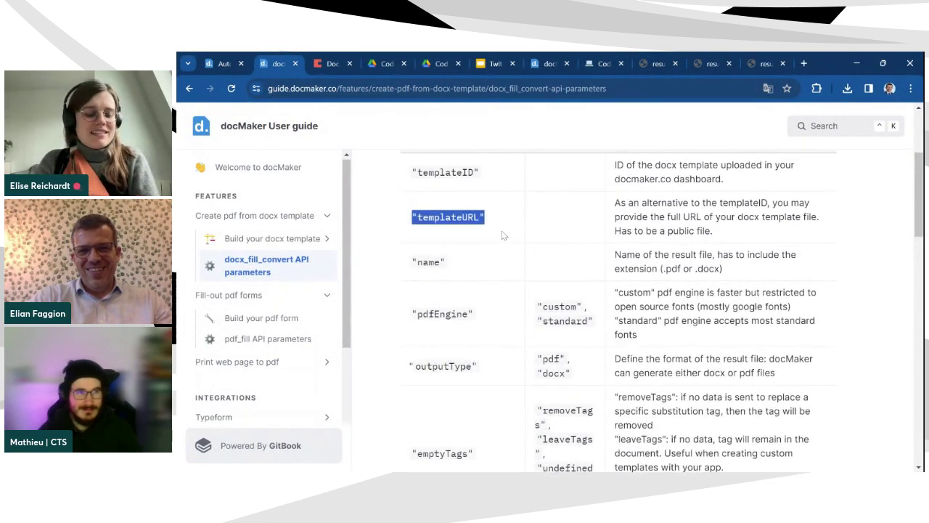
drag(501, 219, 409, 218)
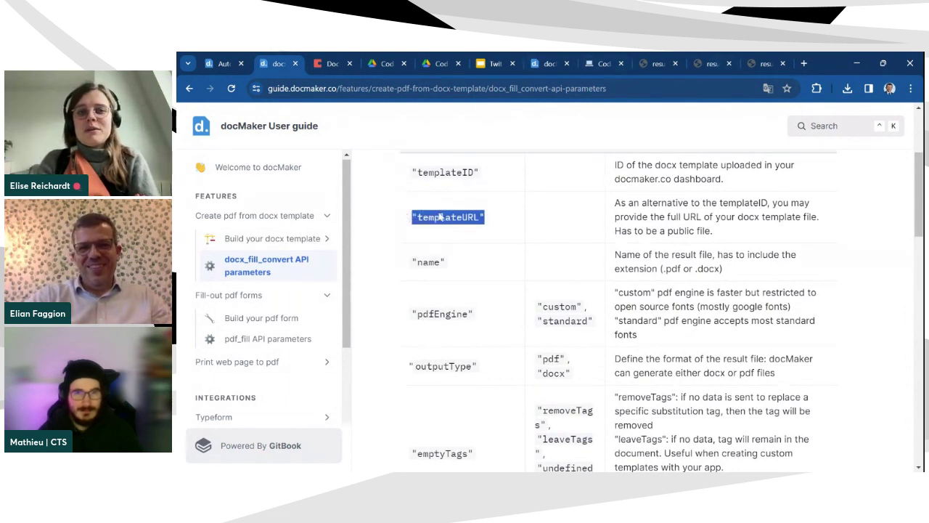
Step: Go back to the Coda Twitch demo doc and close the new button column's settings
click(595, 62)
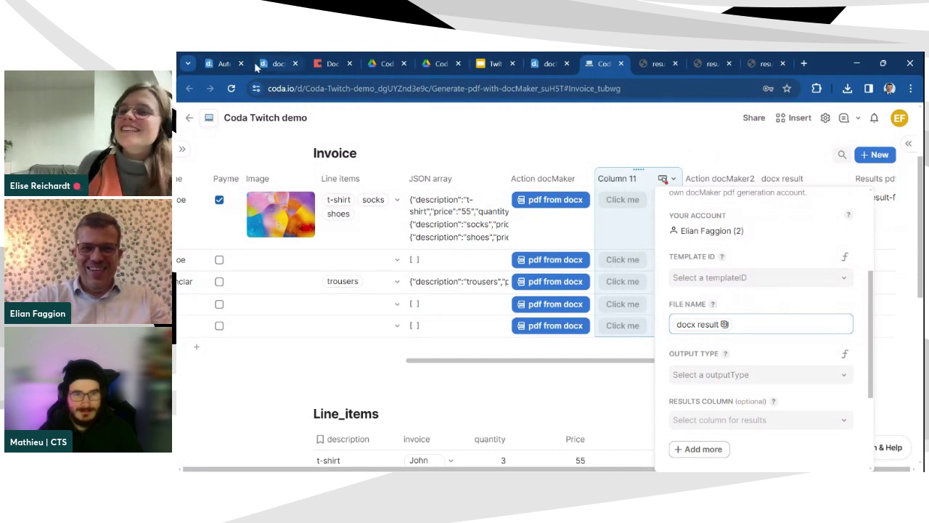
scroll(687, 217, up, 3)
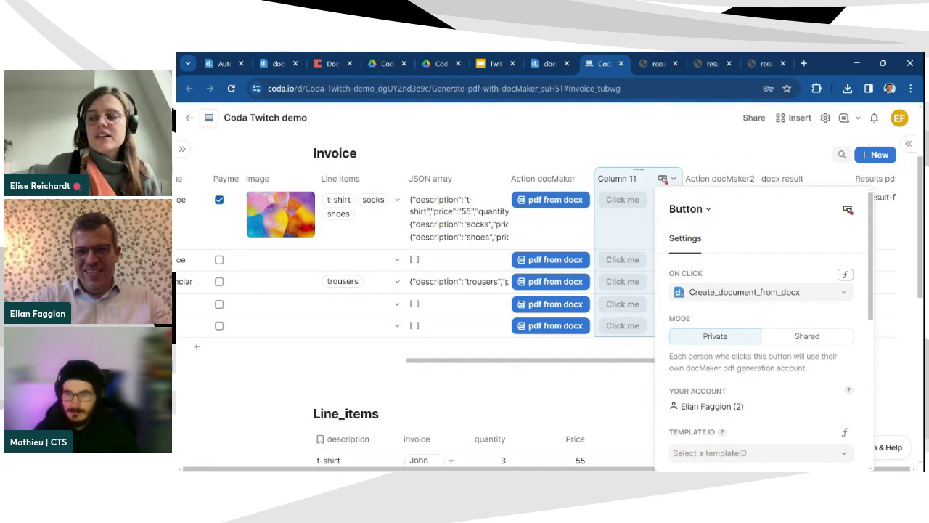
key(Escape)
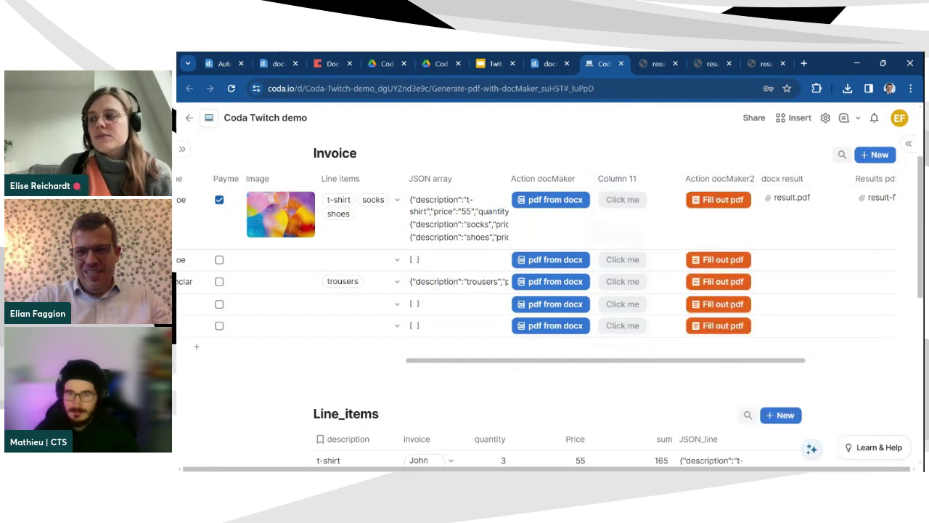